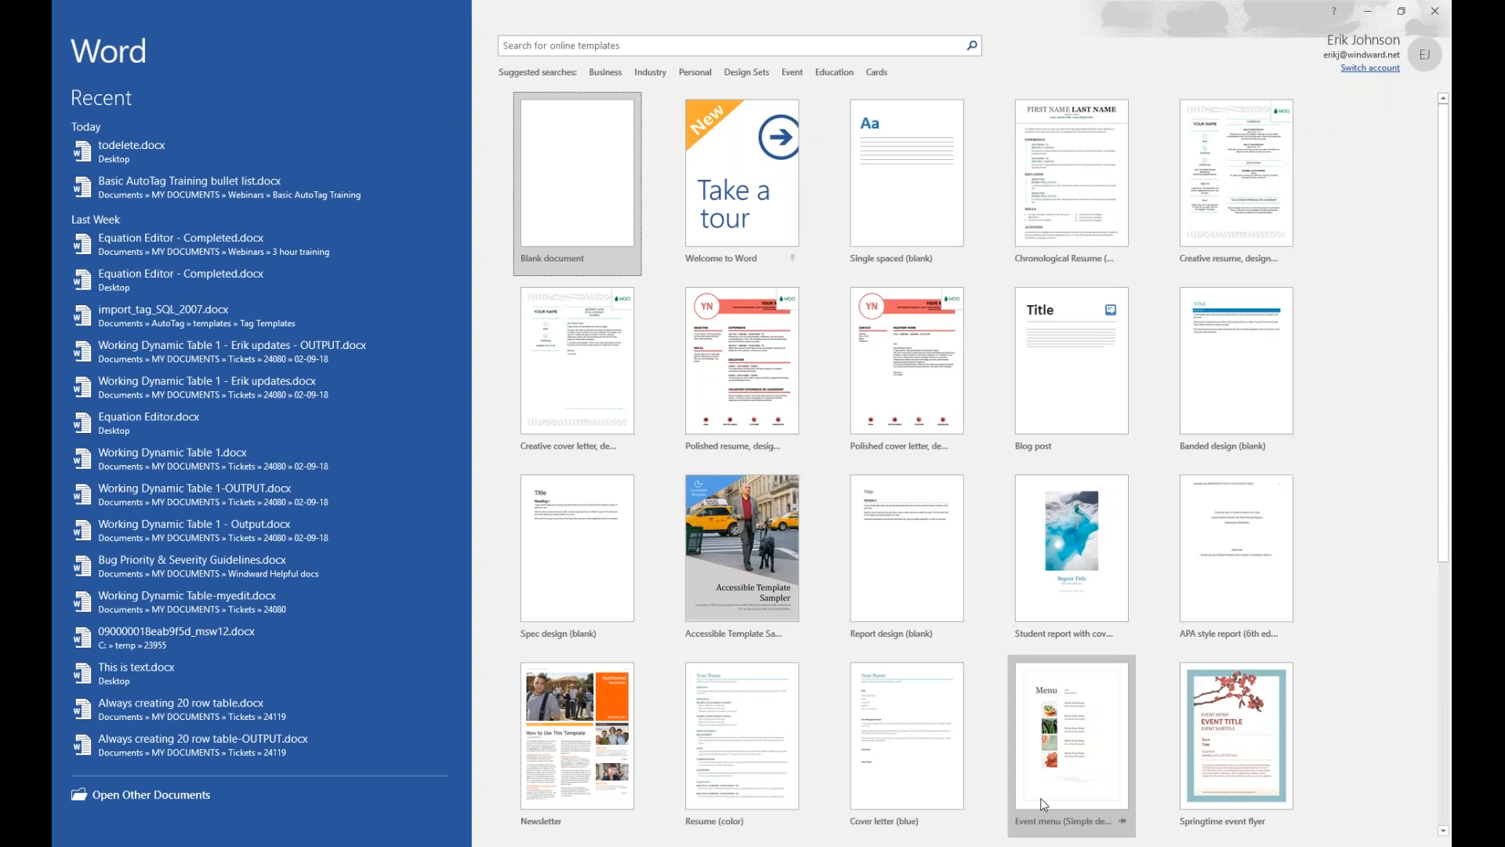
Start blank Document1 and bring up the AutoTag management tools
left_click(583, 190)
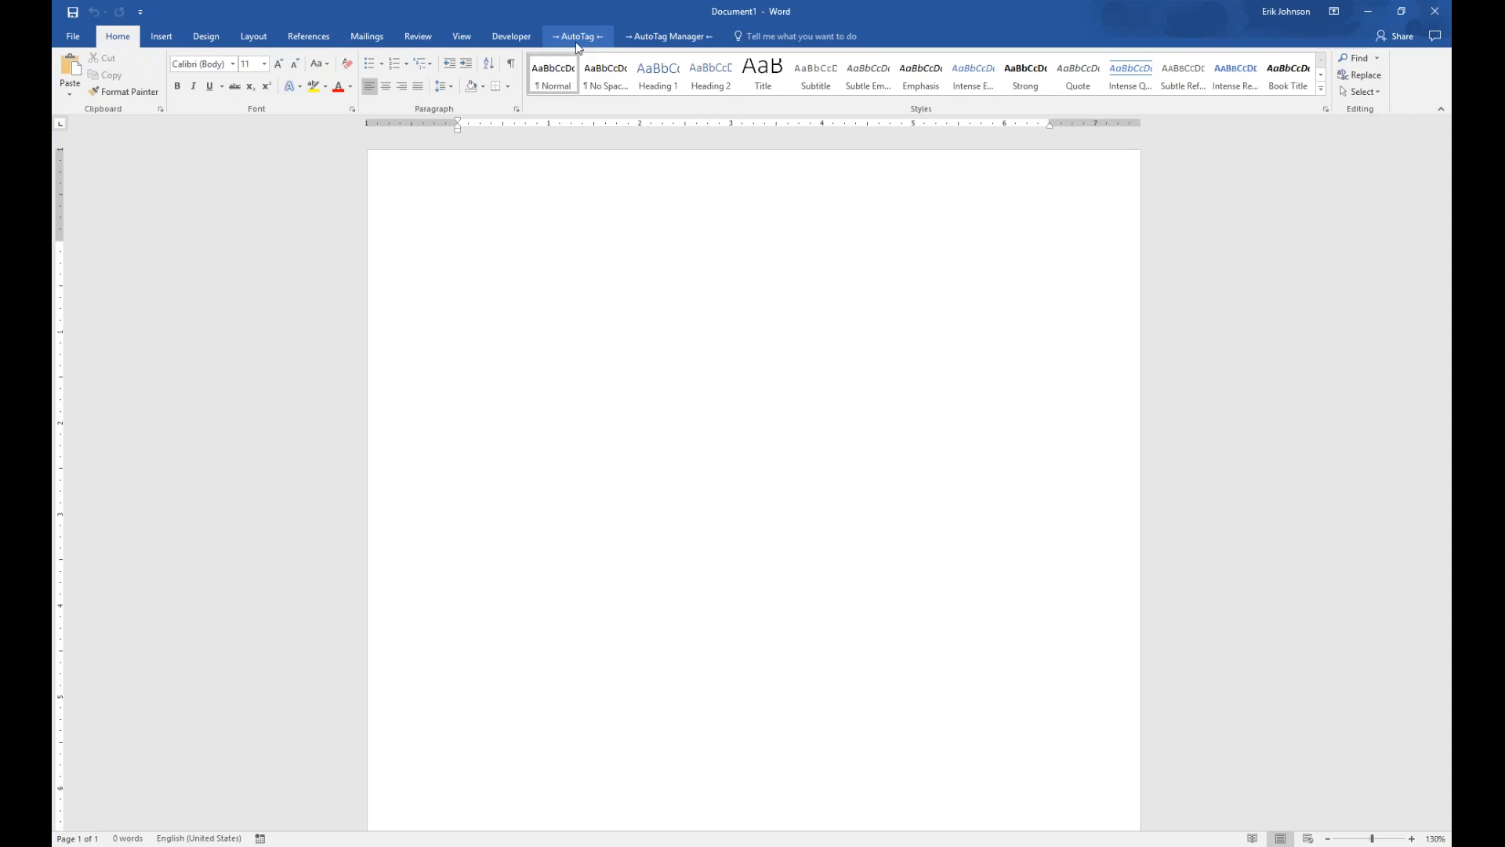
left_click(671, 37)
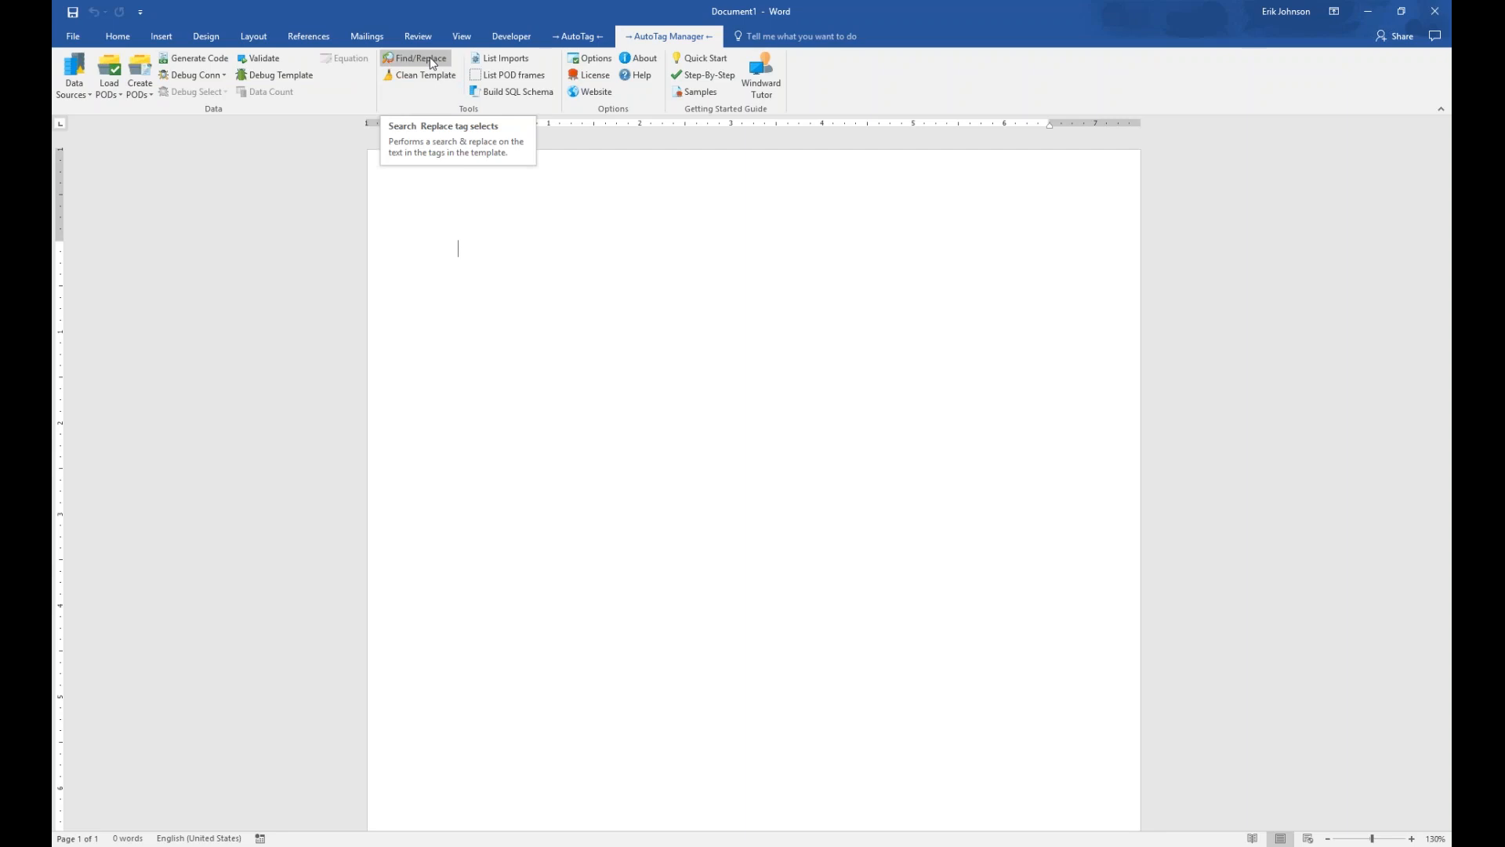
Open AutoTag's Tag - Find and Replace dialog and position it over the blank page
left_click(430, 58)
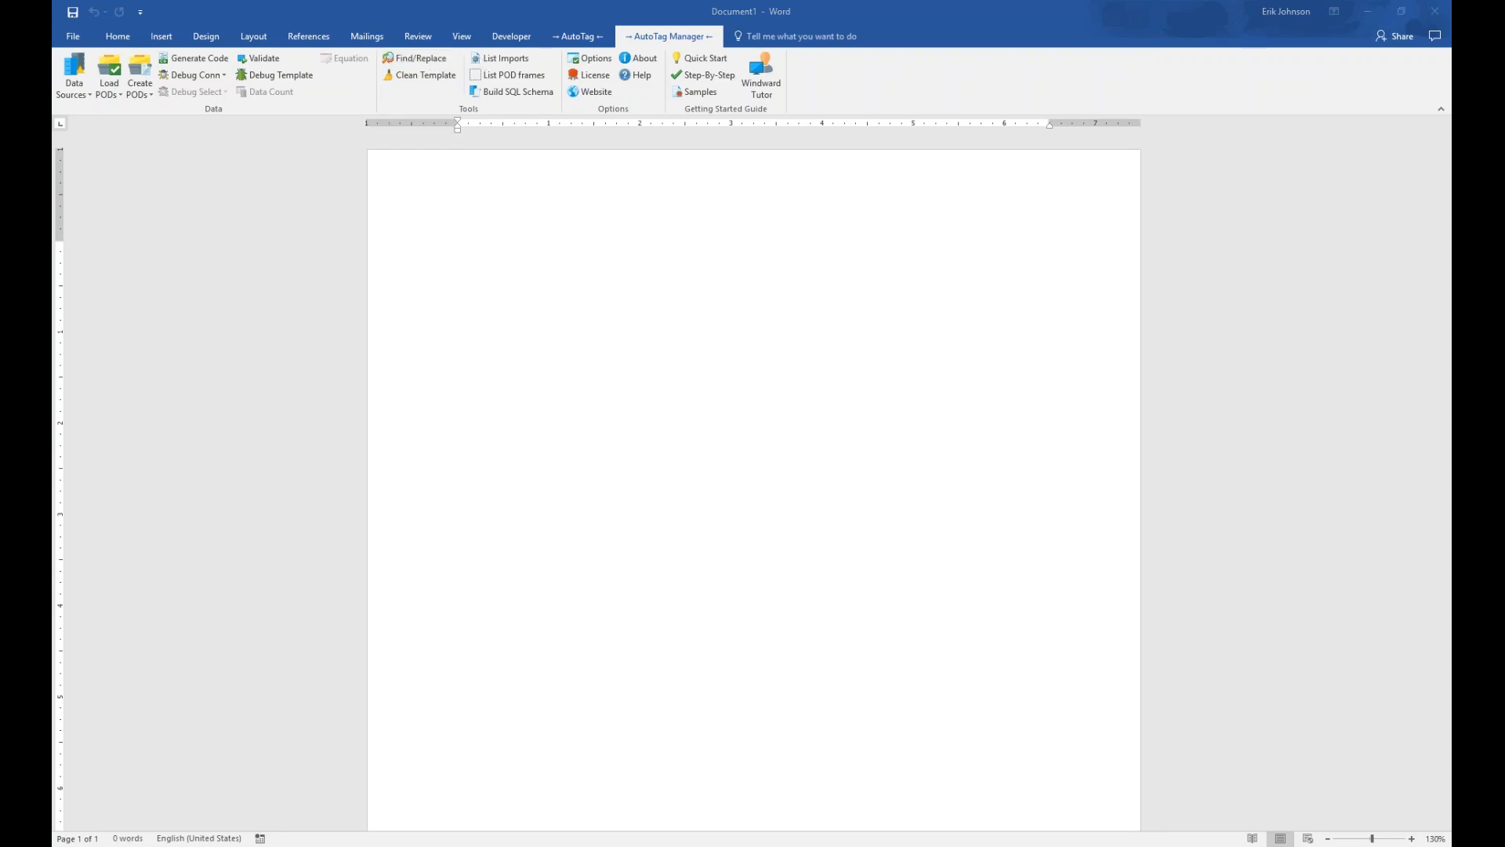
left_click_drag(1232, 202, 555, 255)
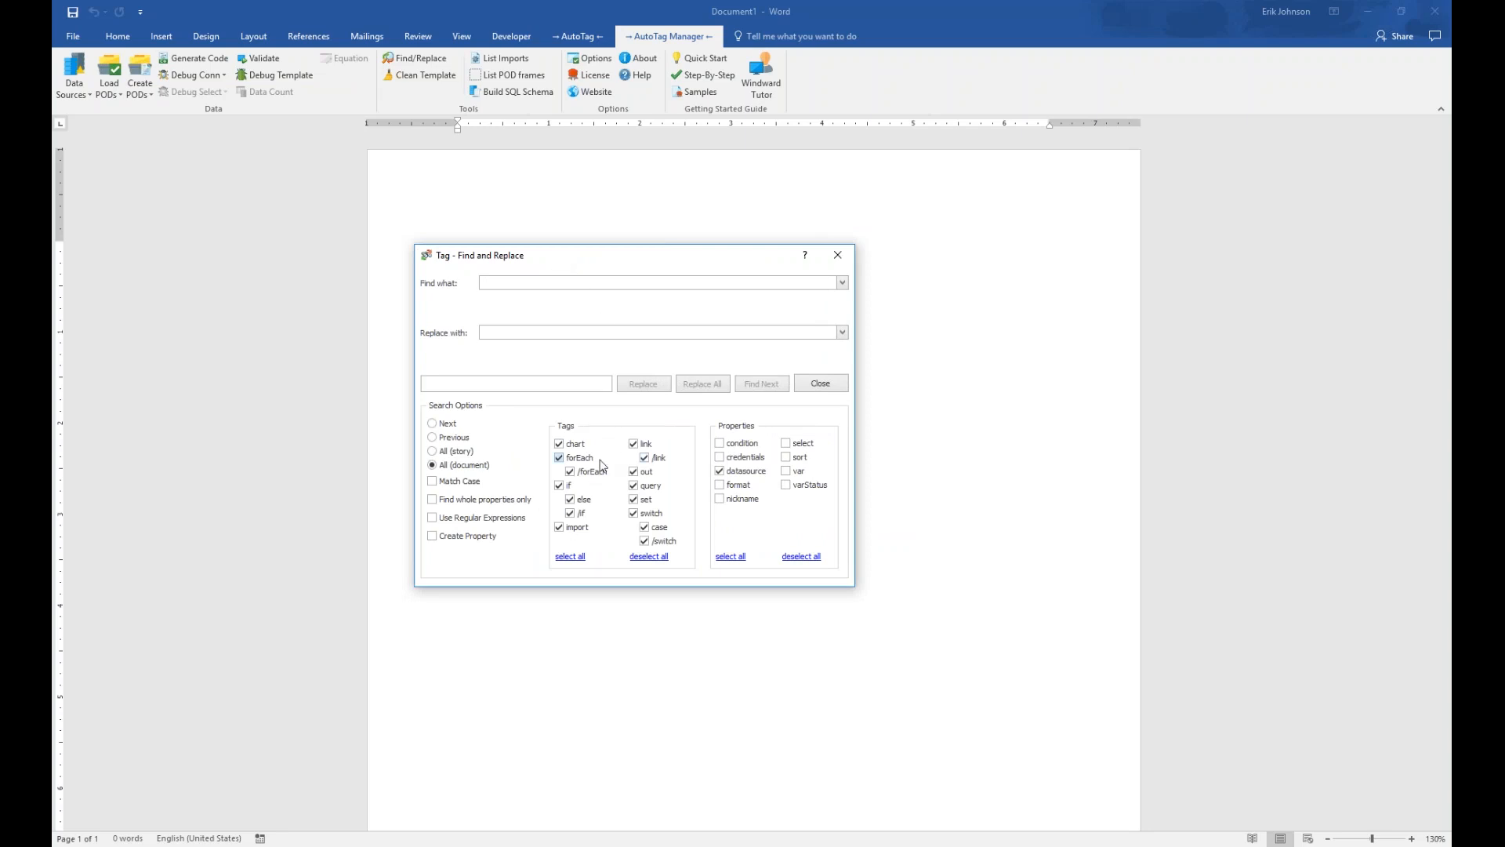
Enter nameOfConnection as the find text and changedTo as the replacement
left_click(502, 282)
type("nameOfConnection")
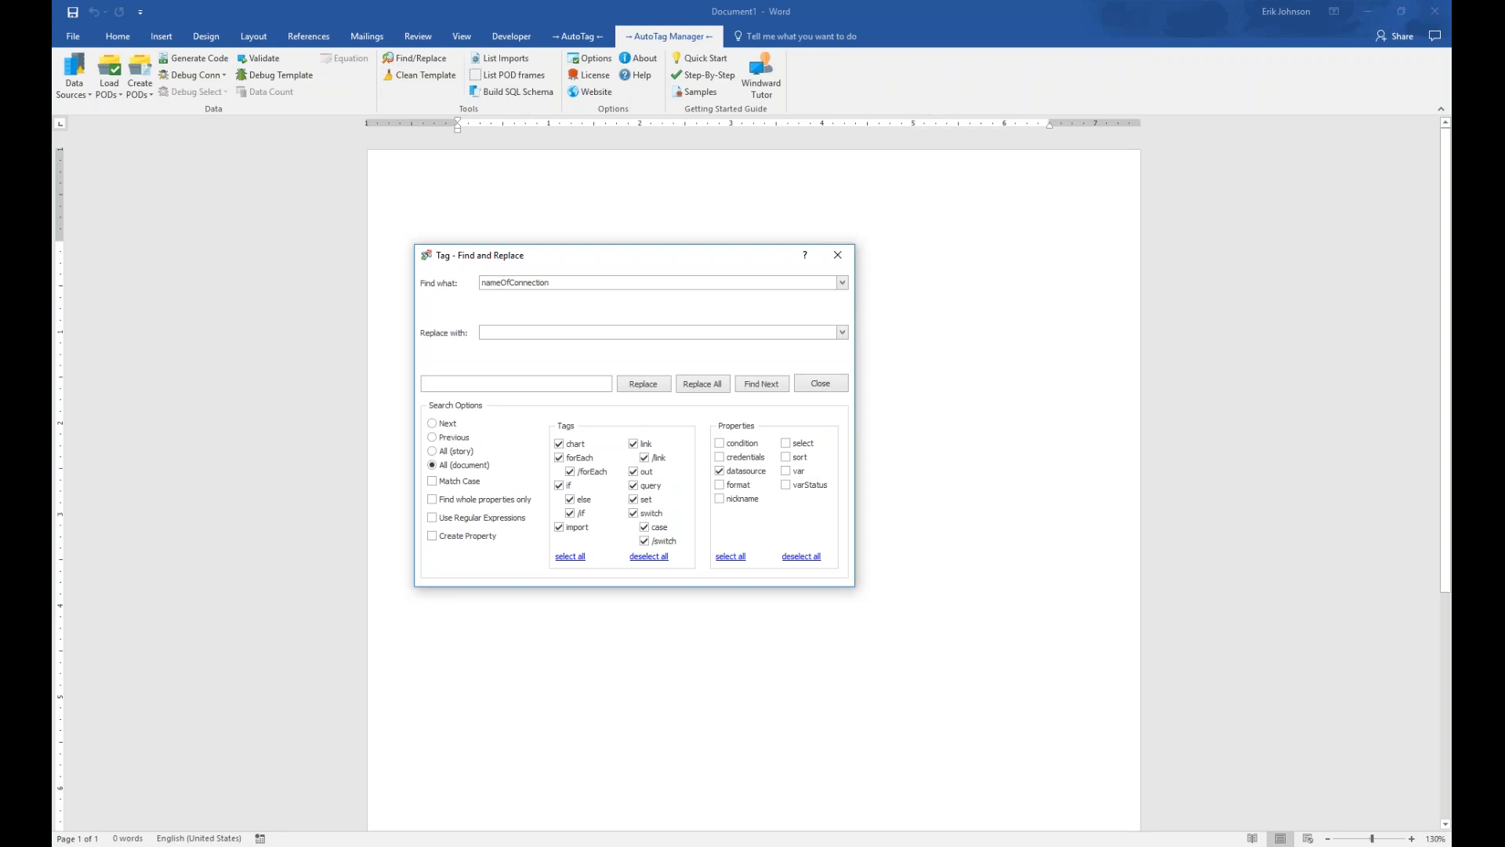
left_click(518, 333)
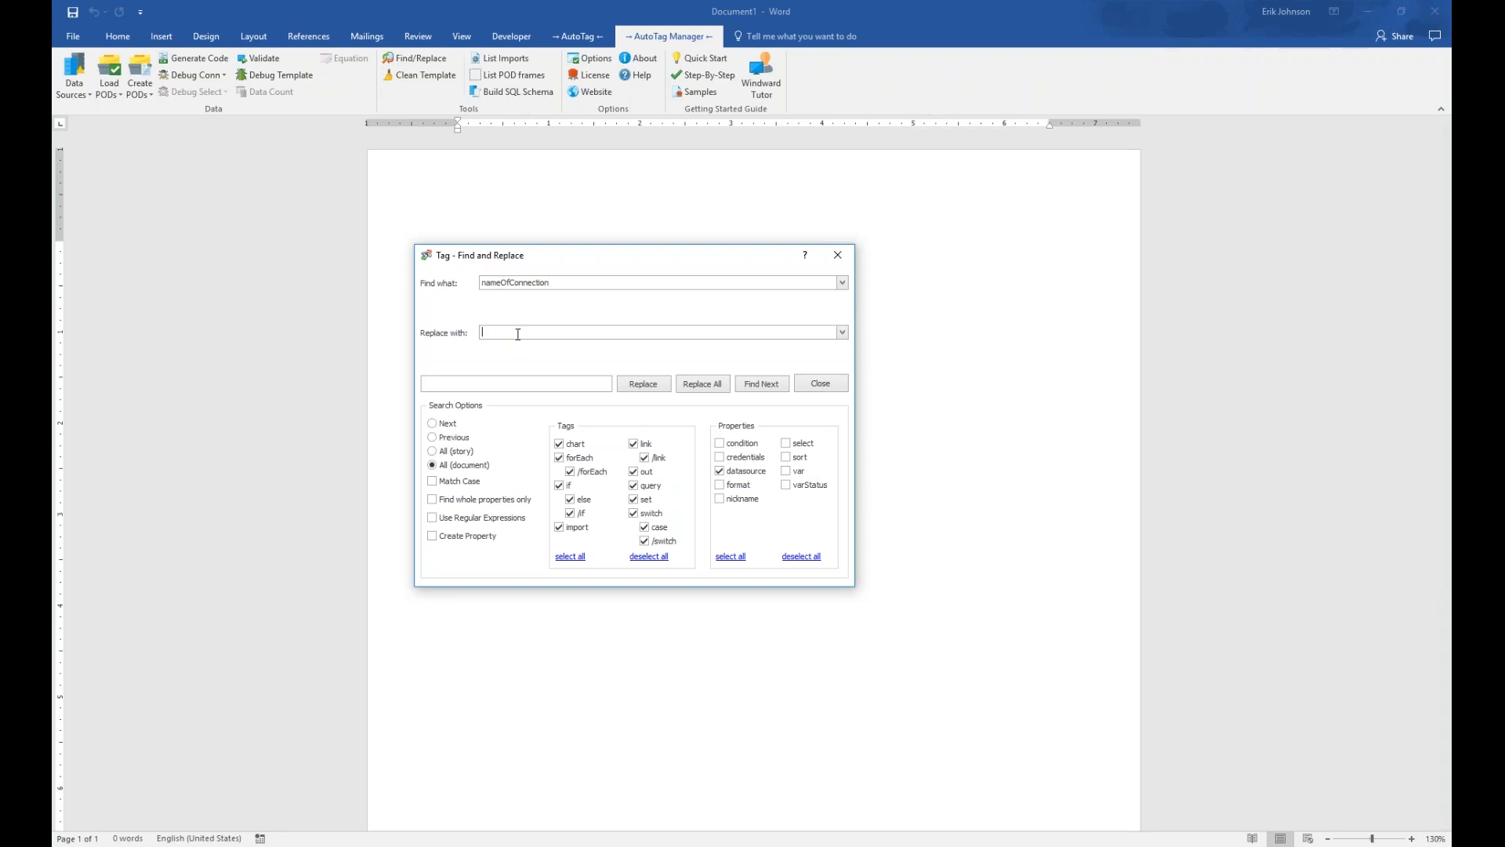
type("changedTo")
Keep the datasource property, restrict the search to out tags, and close the dialog
left_click(721, 500)
left_click(721, 500)
left_click(722, 473)
left_click(722, 473)
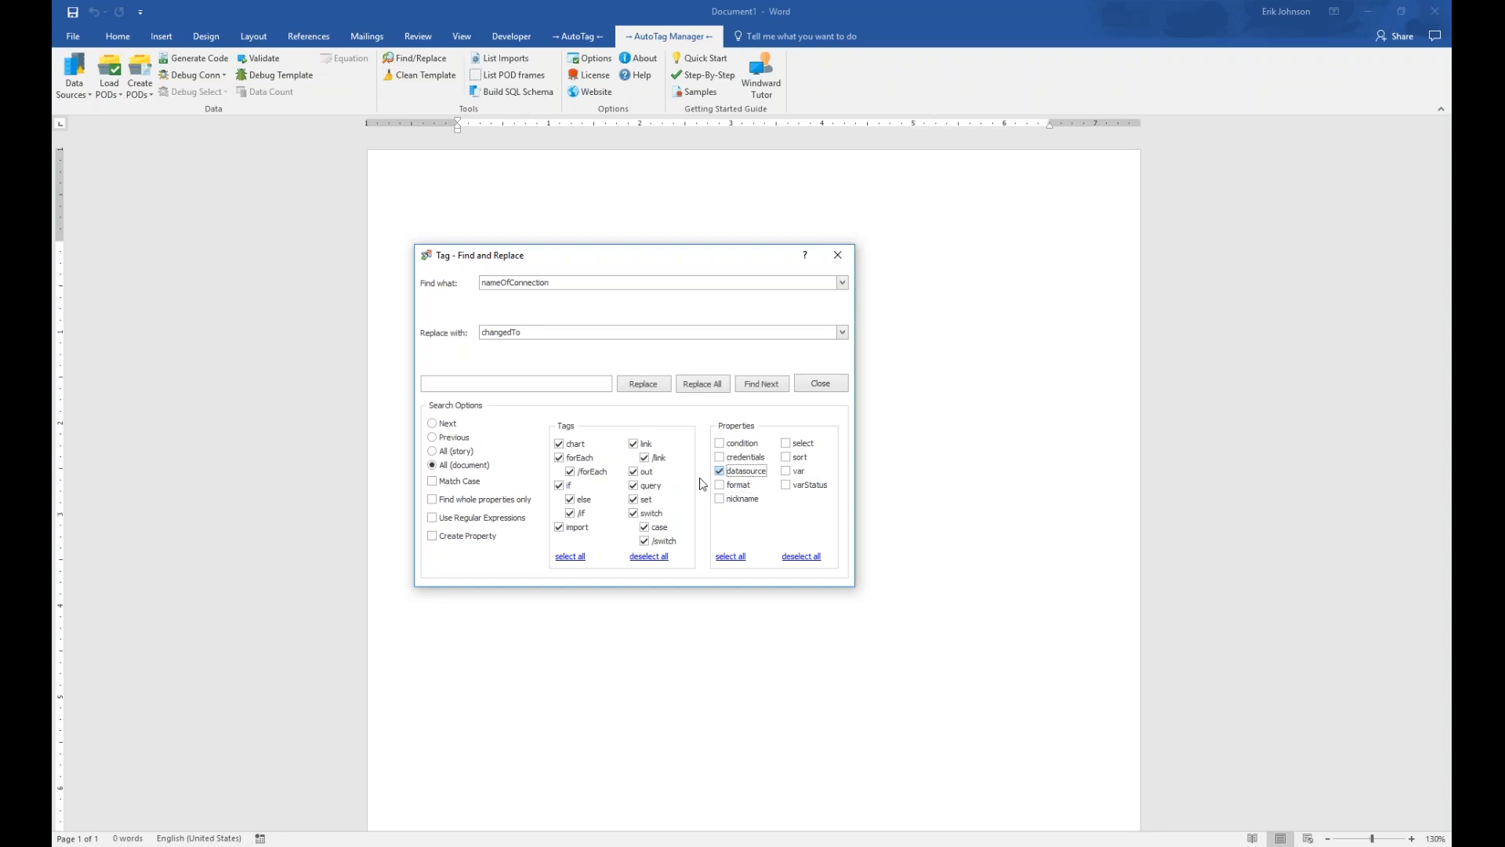
left_click(641, 558)
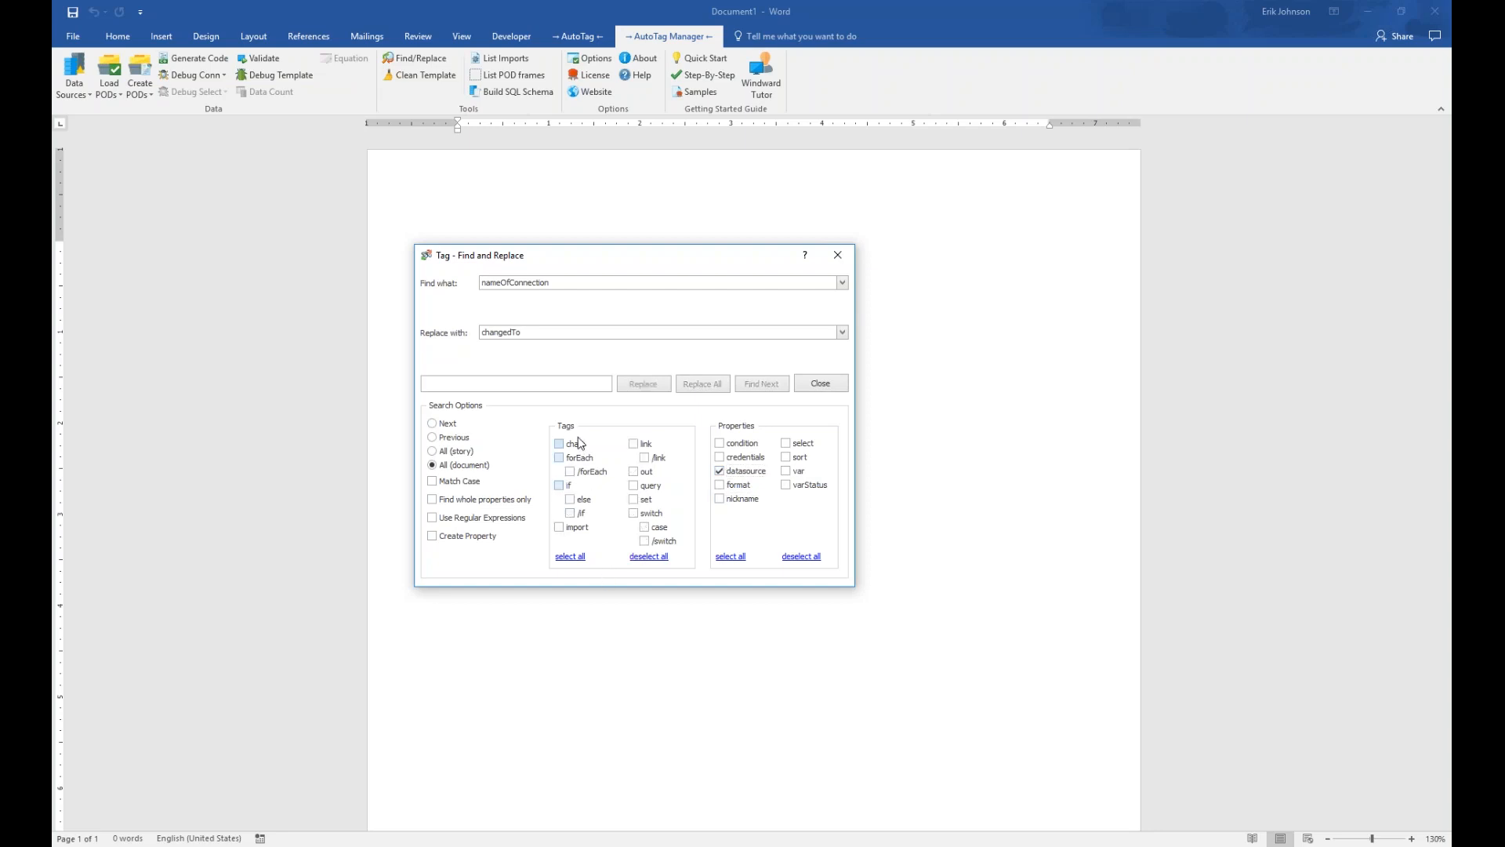
left_click(633, 472)
left_click(838, 255)
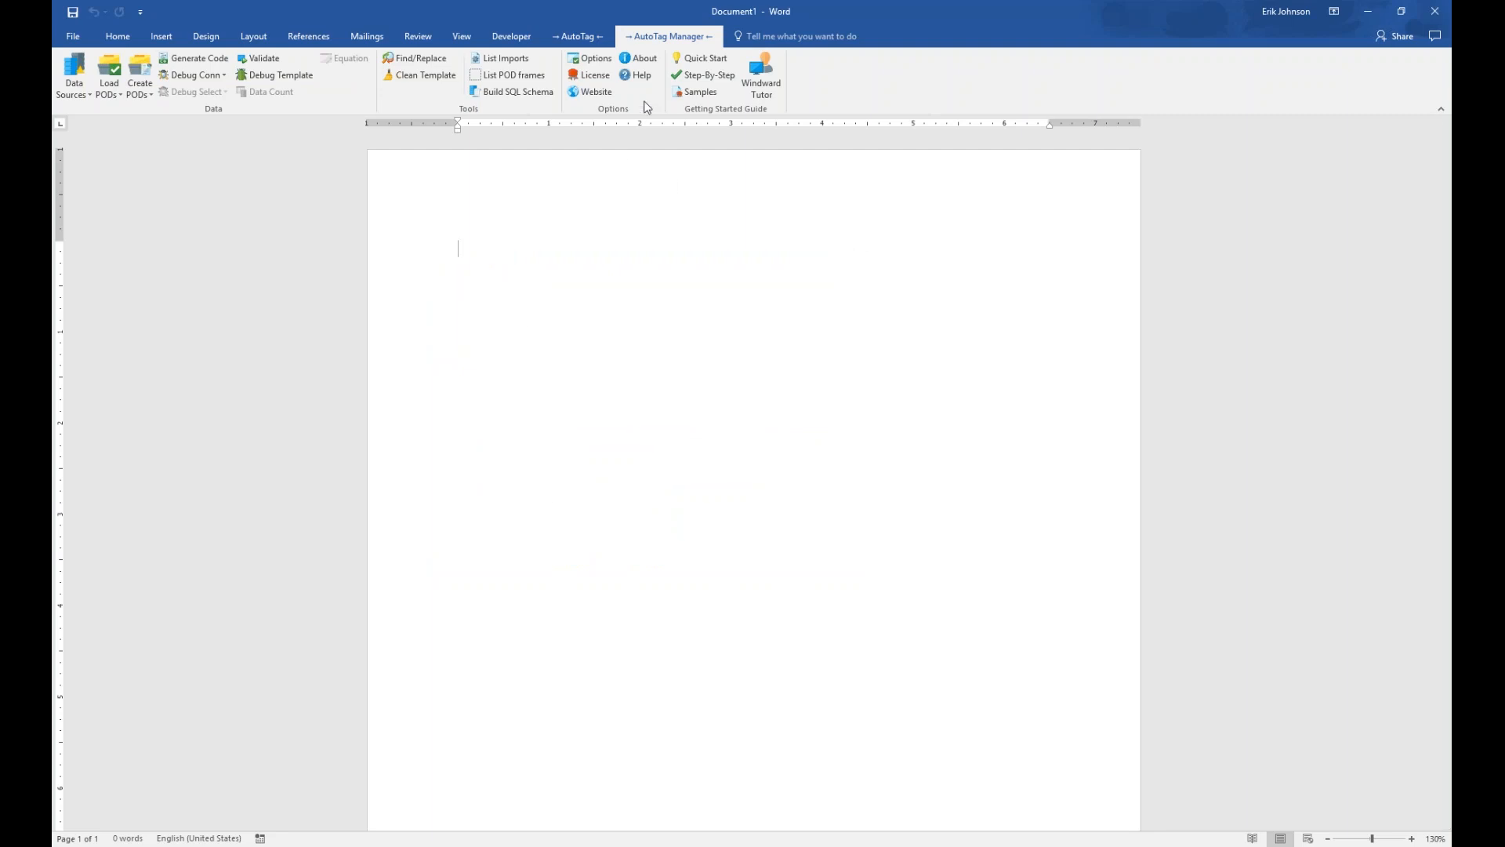
View the About AutoTag version and licence details, dismissing the systems explanation
left_click(654, 60)
left_click_drag(766, 363, 731, 373)
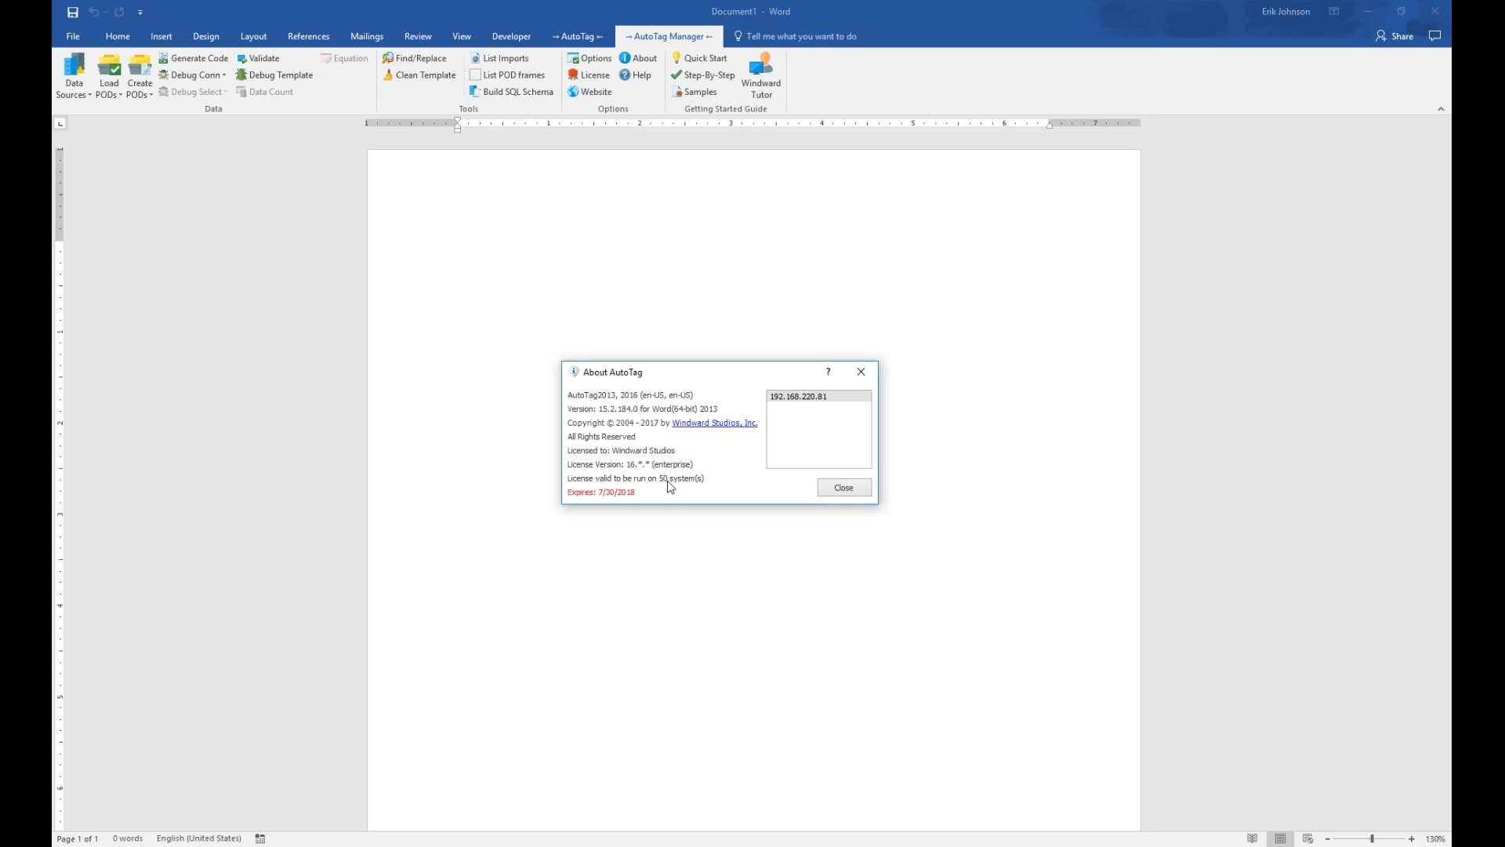
left_click(808, 403)
mouse_move(828, 449)
Close About AutoTag, then review the existing licence key in the License Key dialog and confirm it
left_click(844, 488)
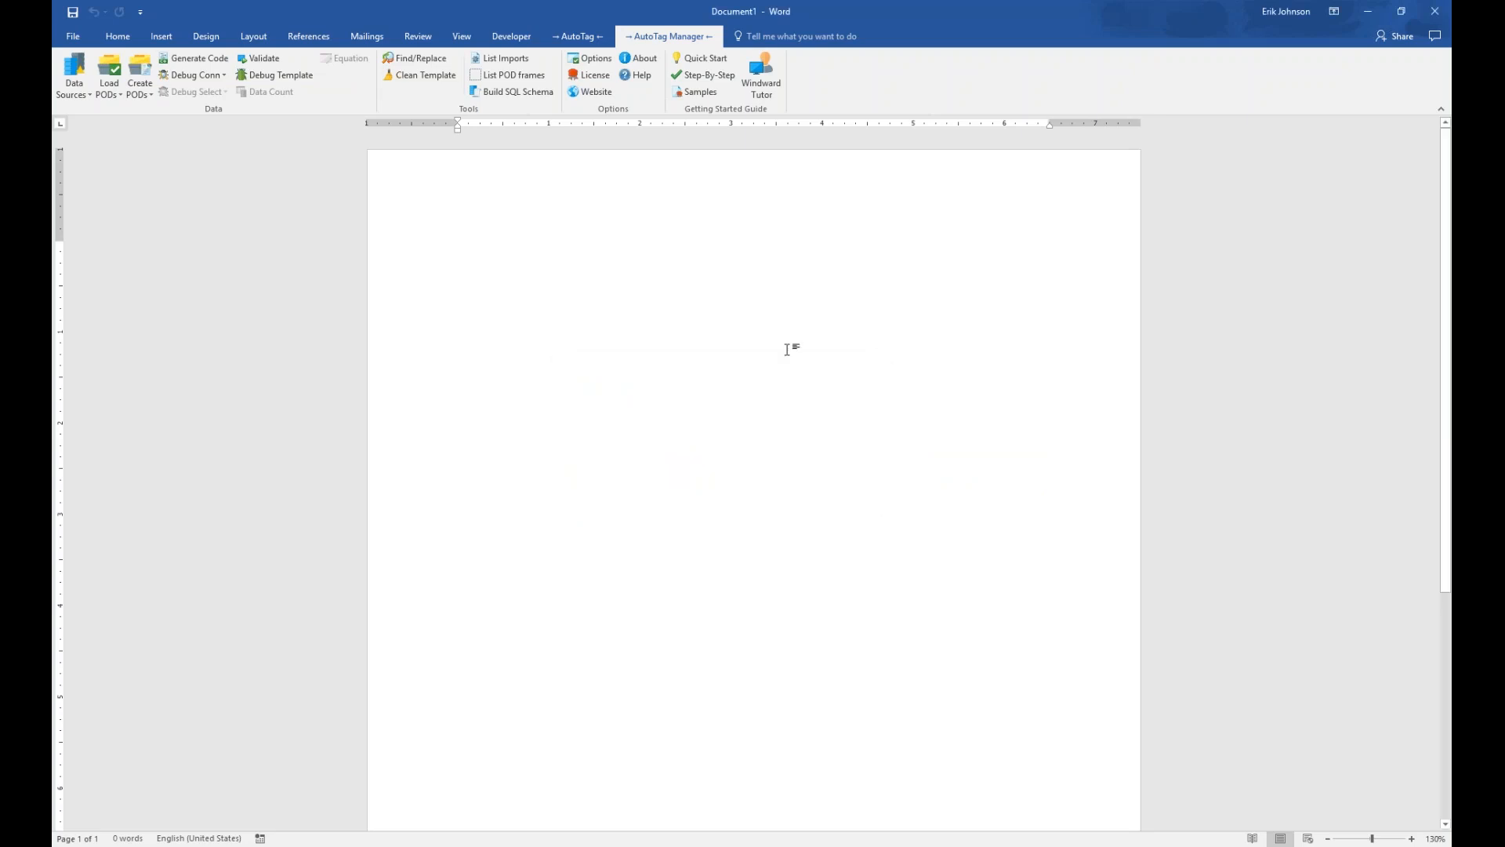
left_click(607, 82)
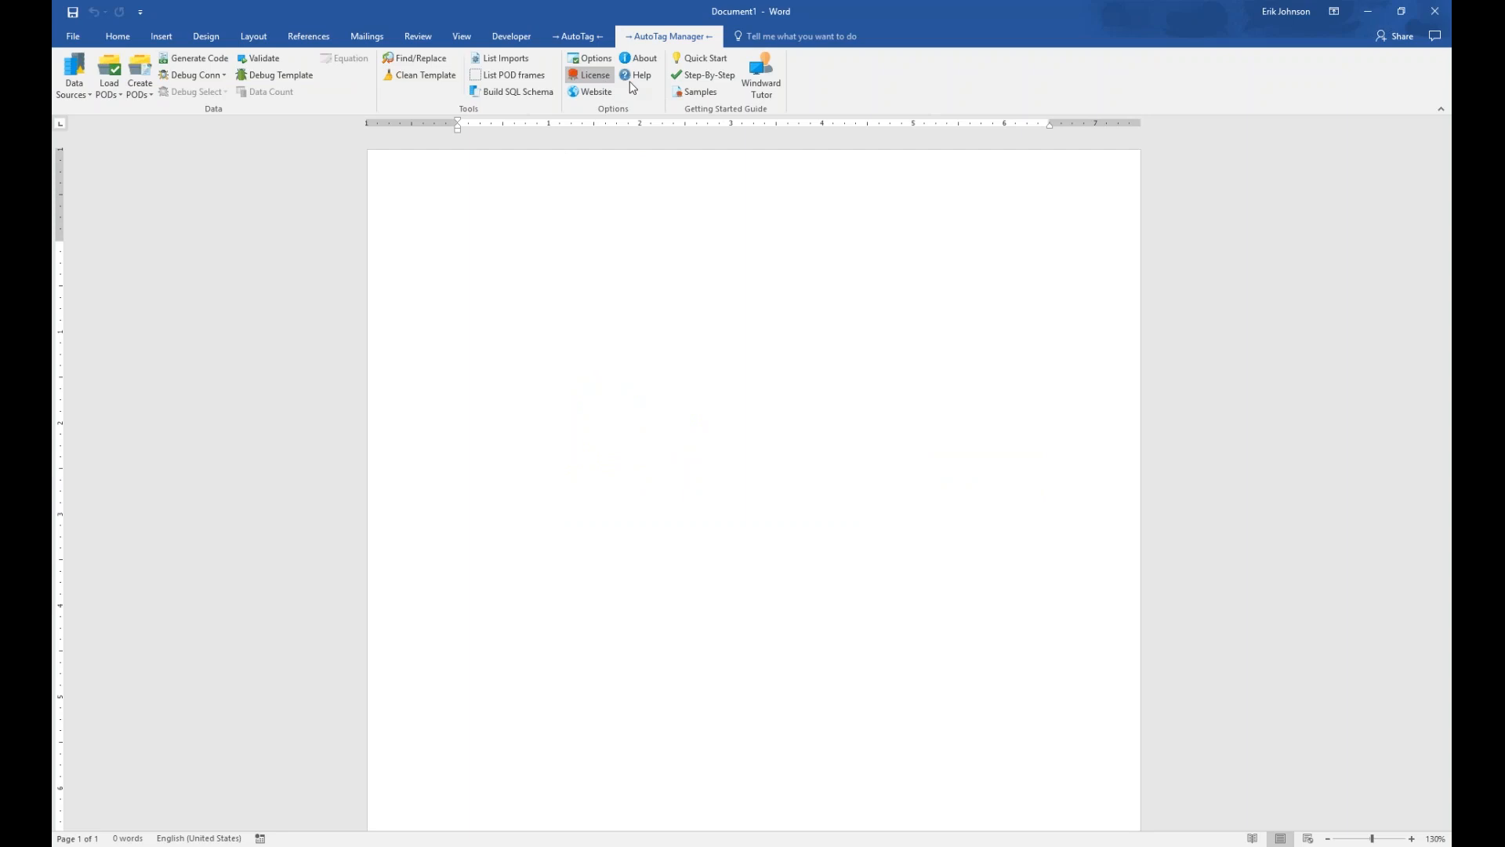
left_click_drag(1453, 63, 754, 317)
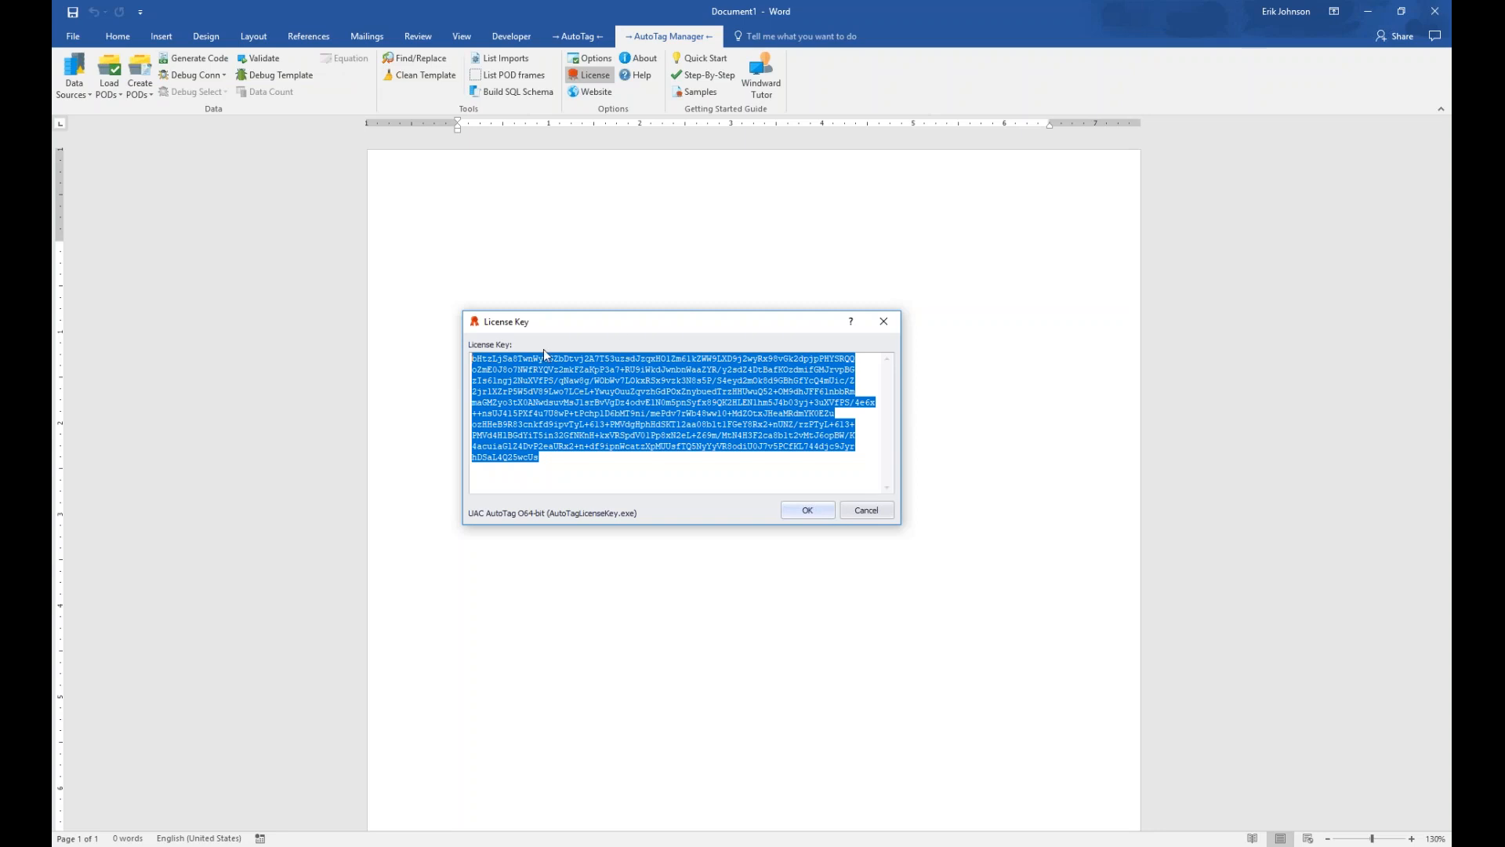
mouse_move(592, 482)
left_click(800, 514)
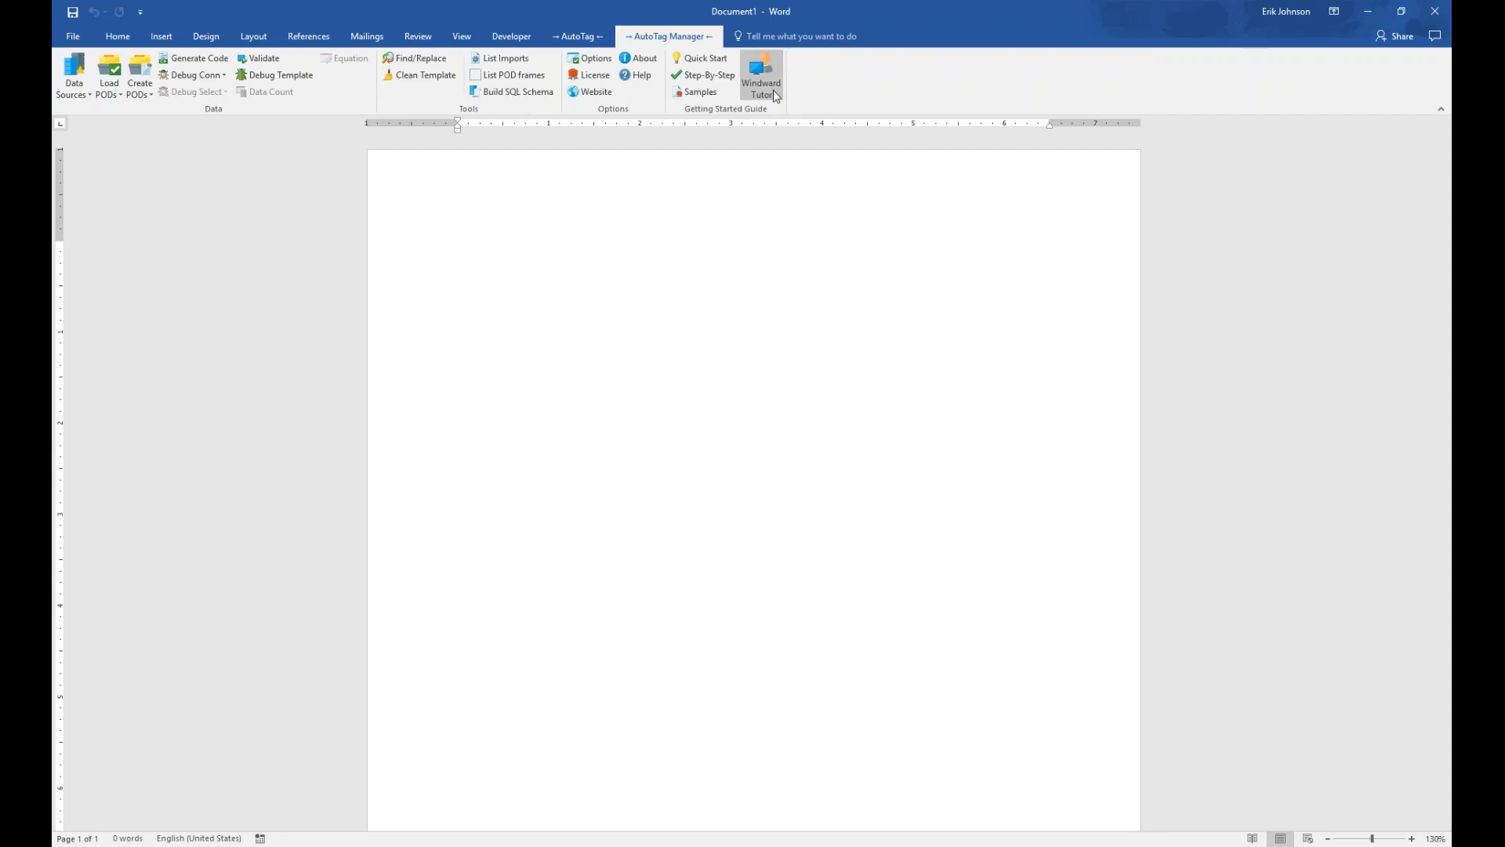
left_click(766, 77)
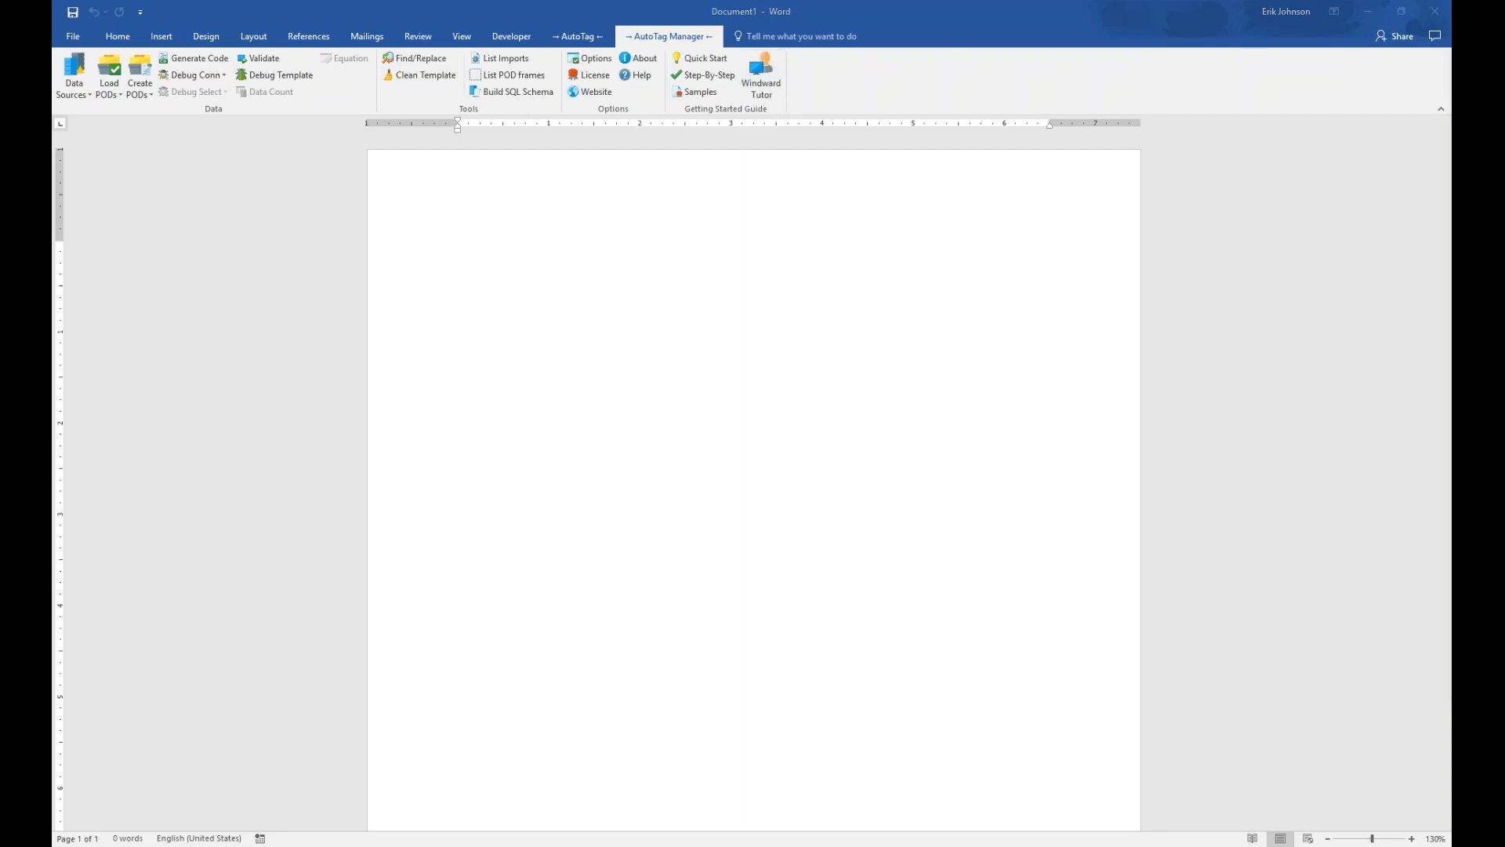
Maximize the Windward Tutor site in Edge and open AutoTag Basics > Inserting a Tag
left_click_drag(1451, 23, 704, 116)
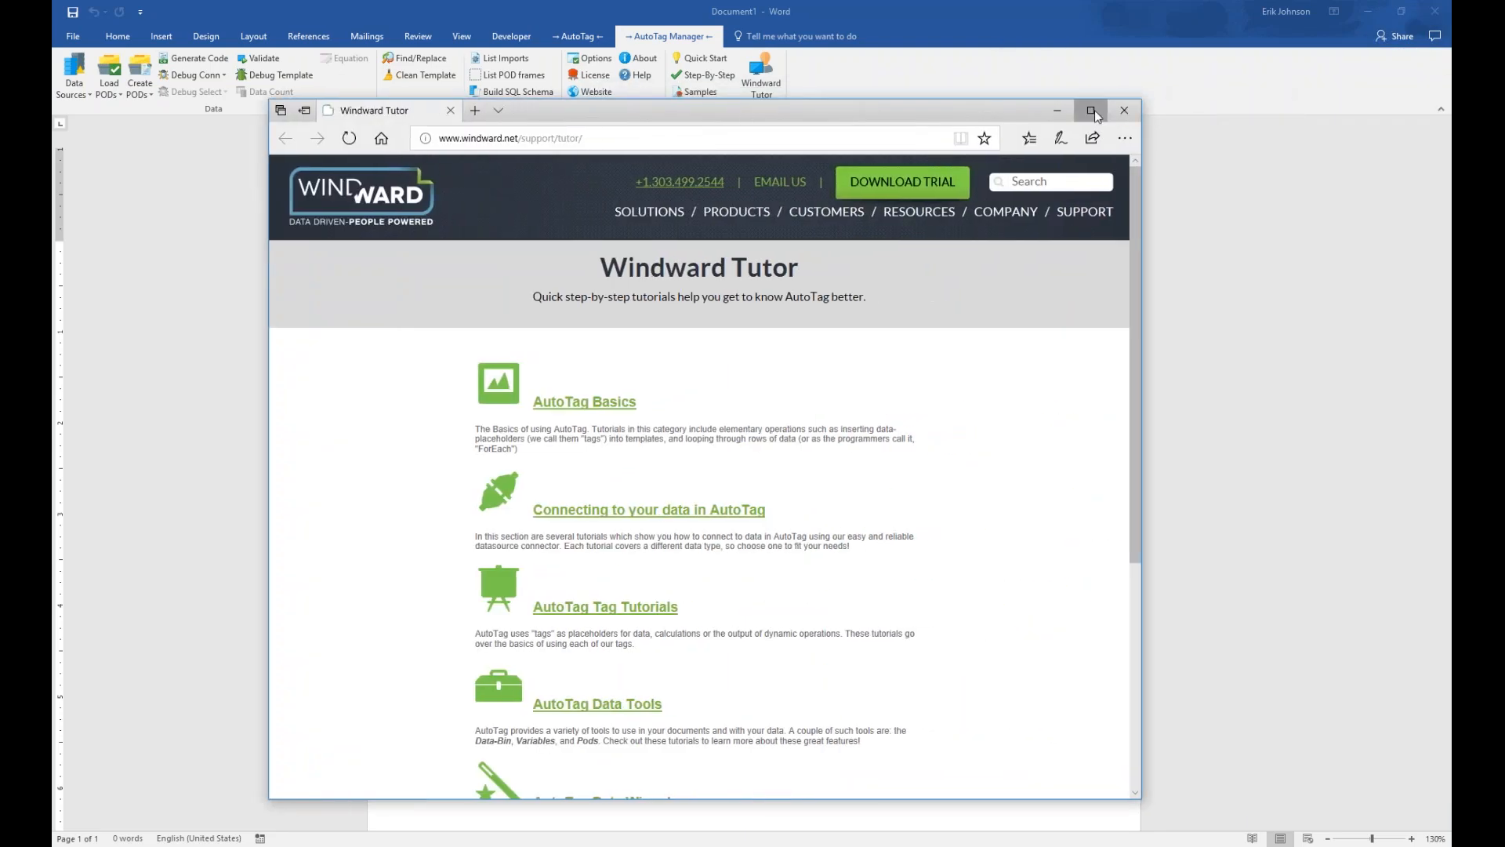
left_click(1090, 111)
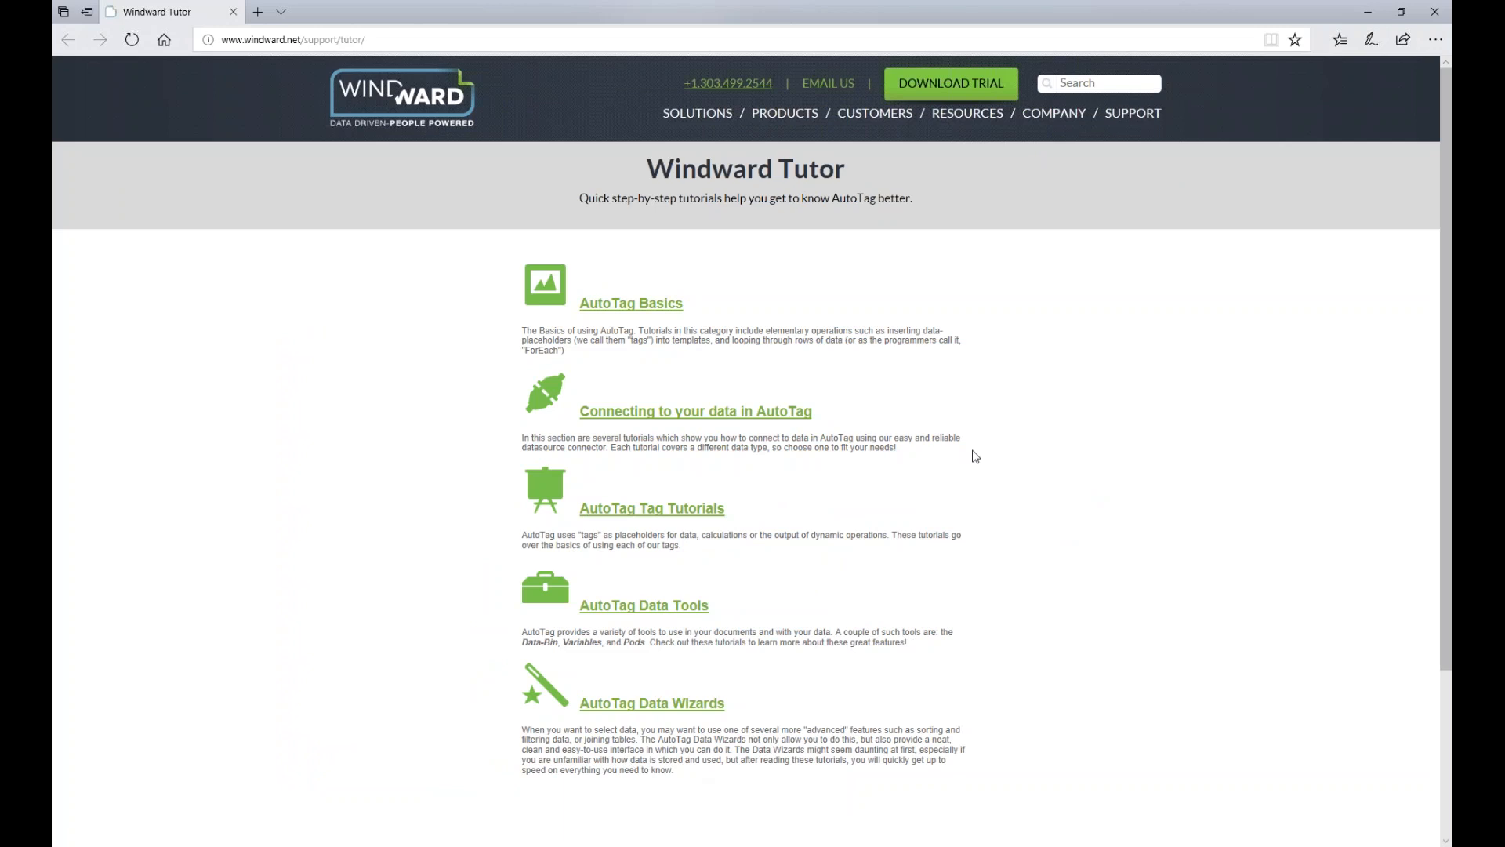
left_click(650, 310)
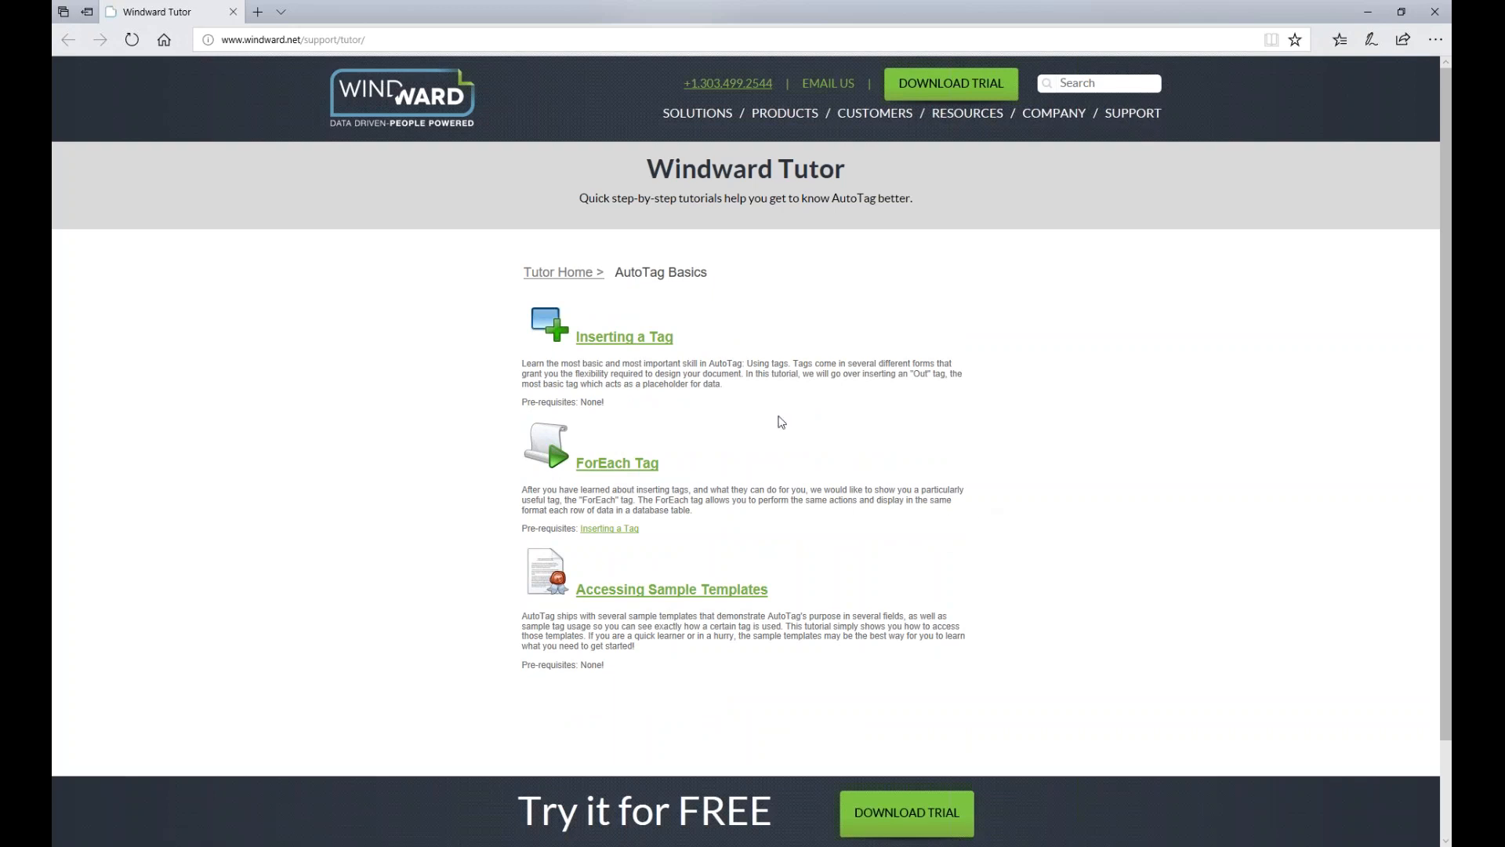
left_click(619, 339)
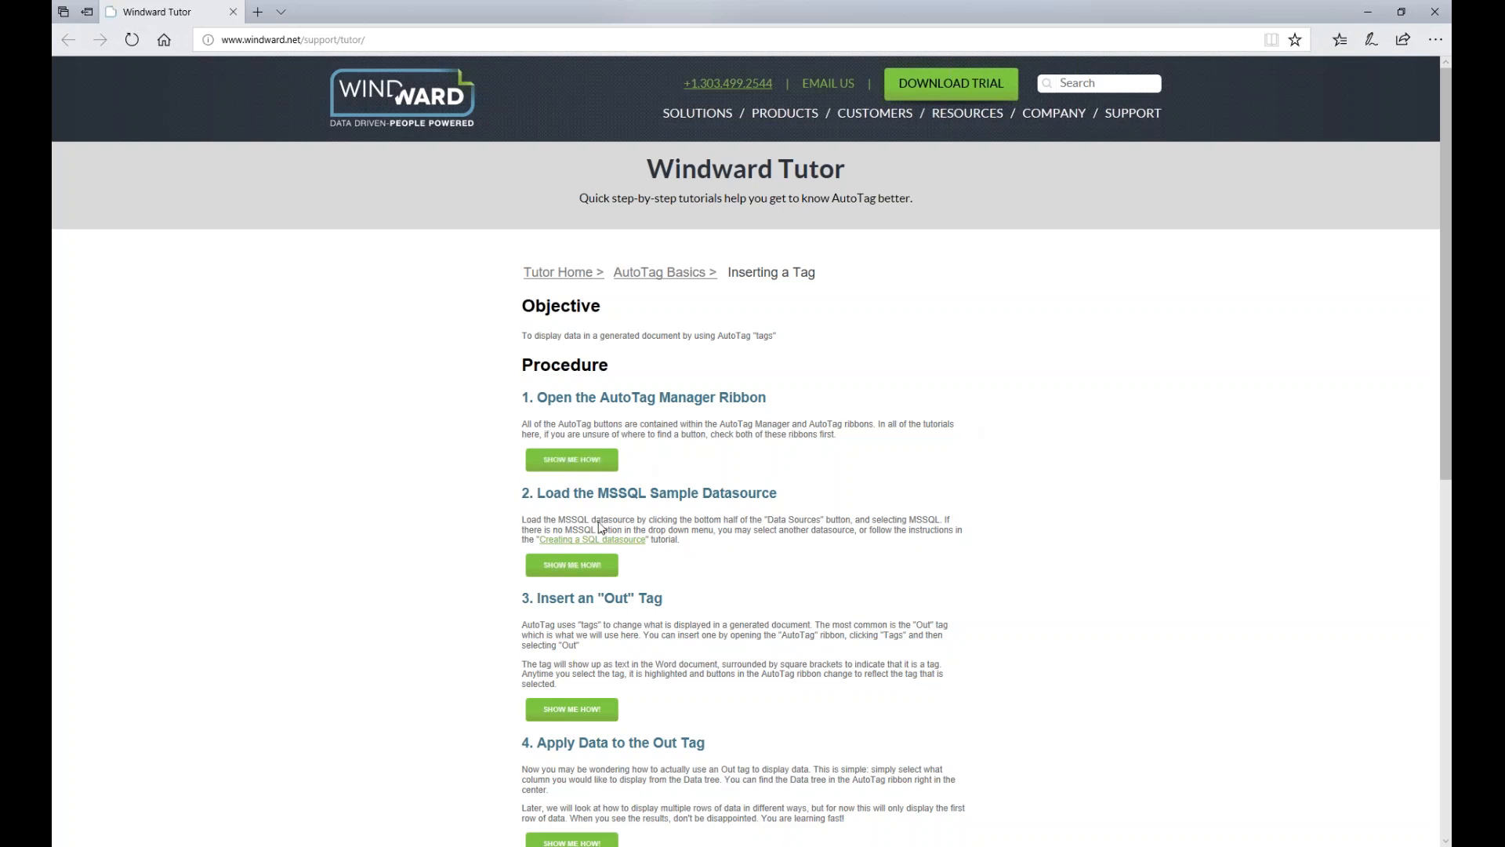
Play step 1's Show me how! demo video, then close Edge to return to Word
left_click(596, 462)
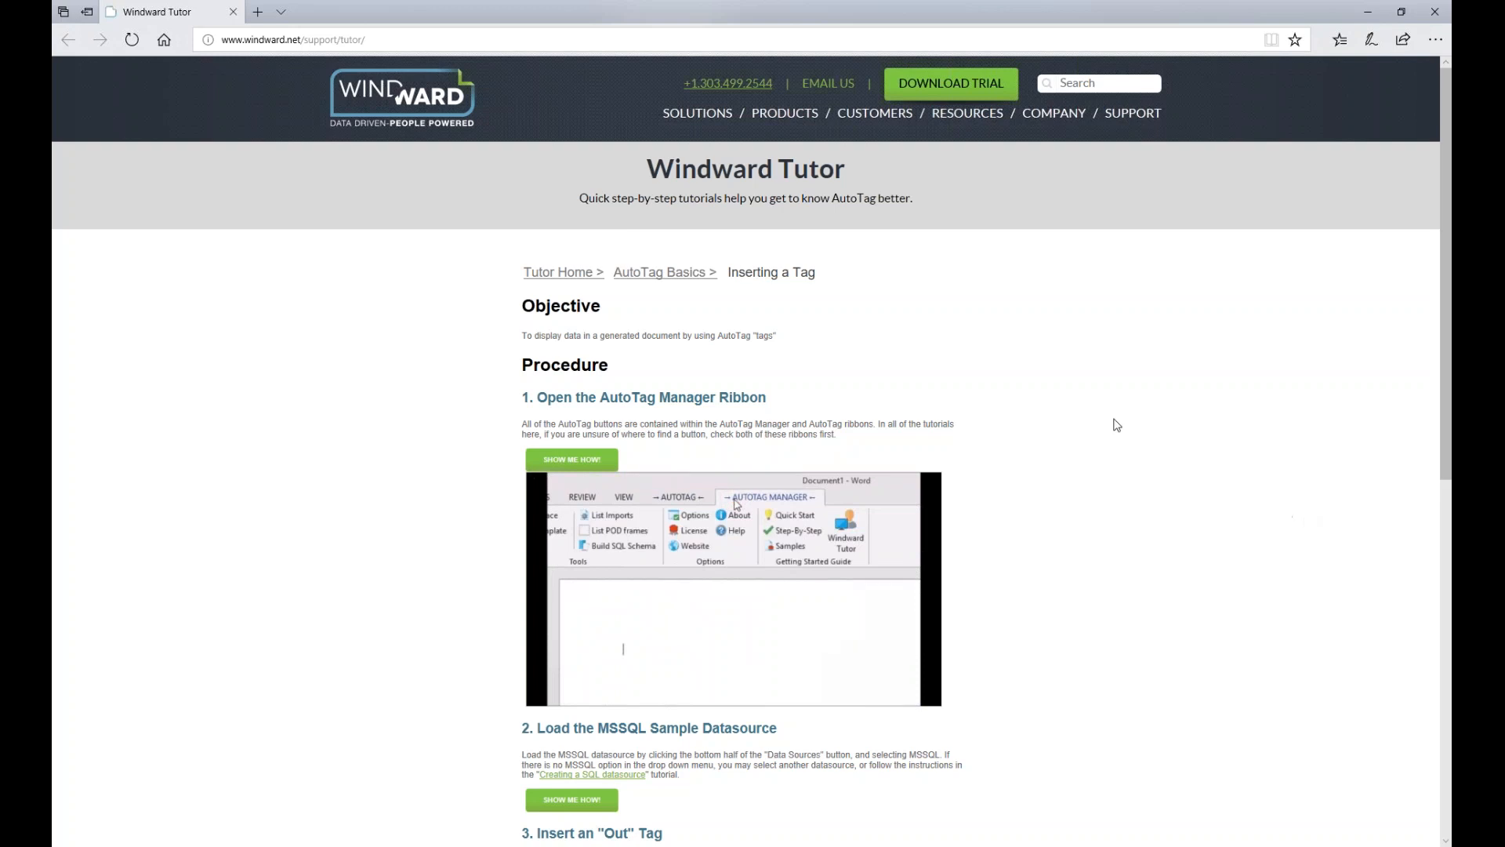
left_click(1436, 13)
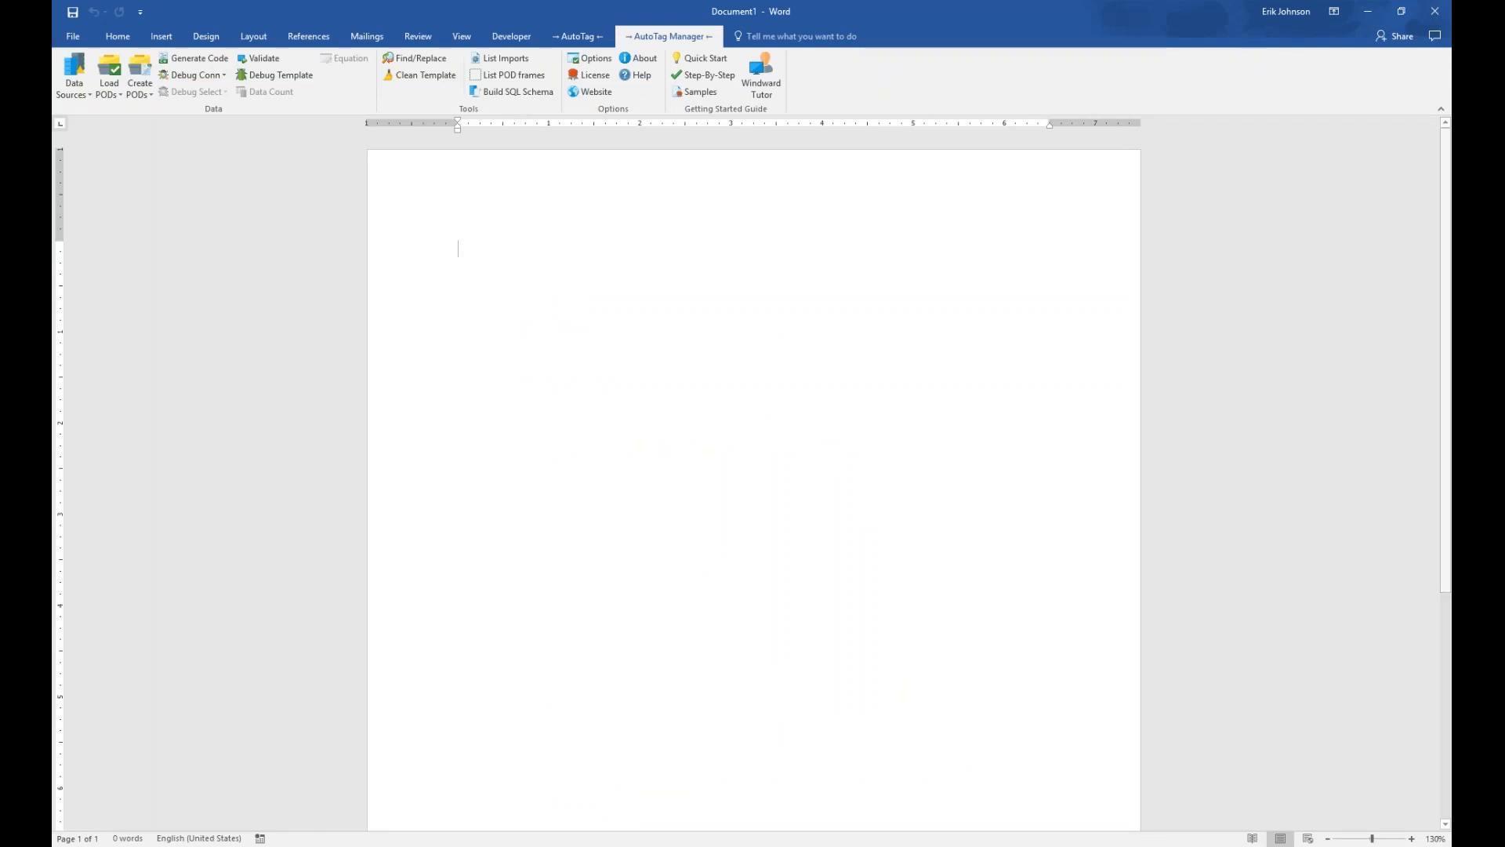
In AutoTag Samples, show the Additional > Tag tutorials - SQL sample templates
left_click(713, 96)
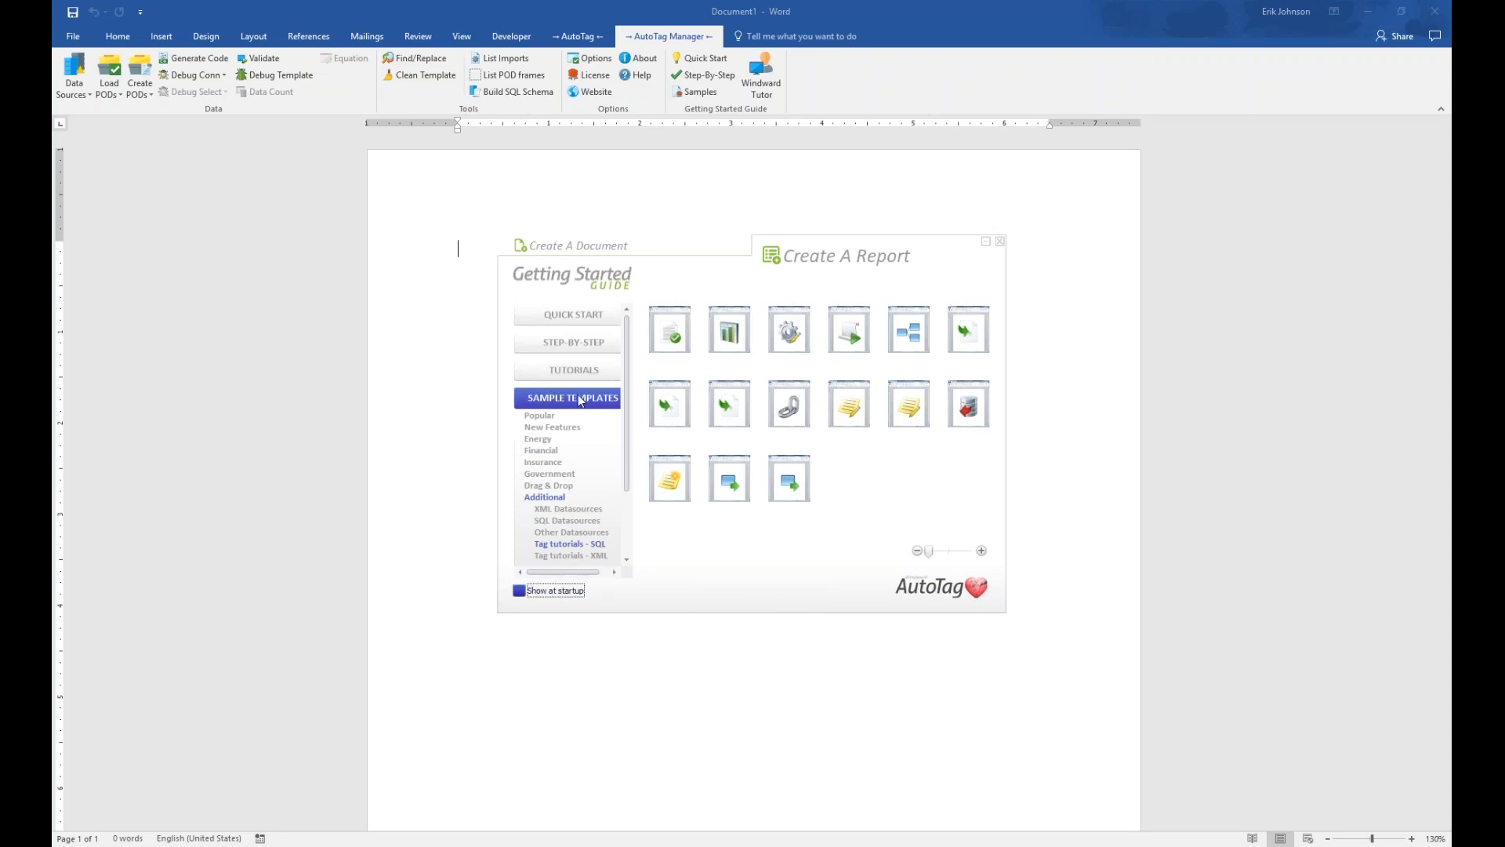
left_click(553, 499)
scroll(624, 436, "down", 2)
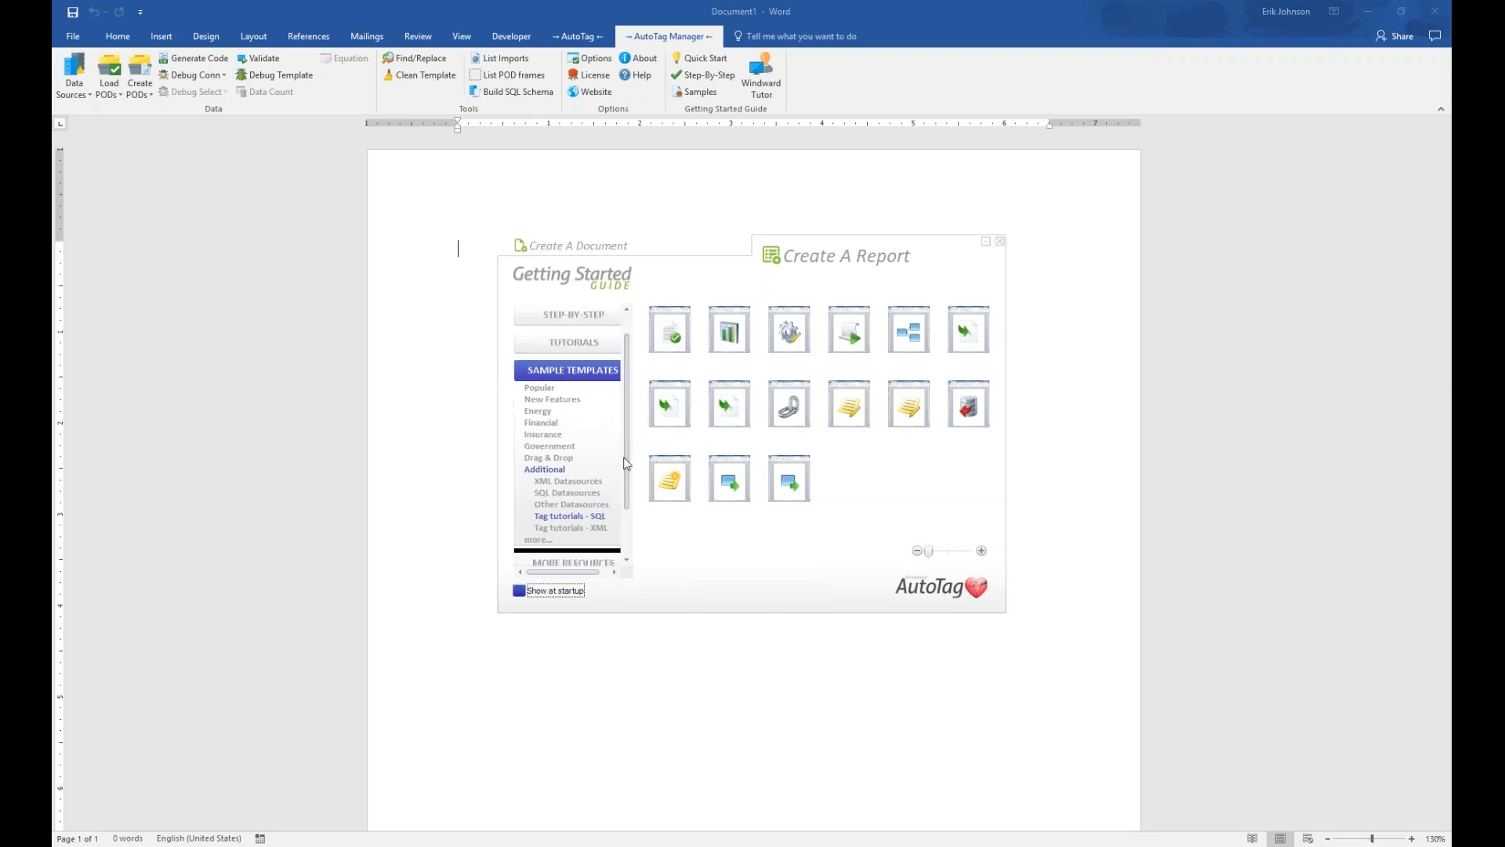
left_click(595, 501)
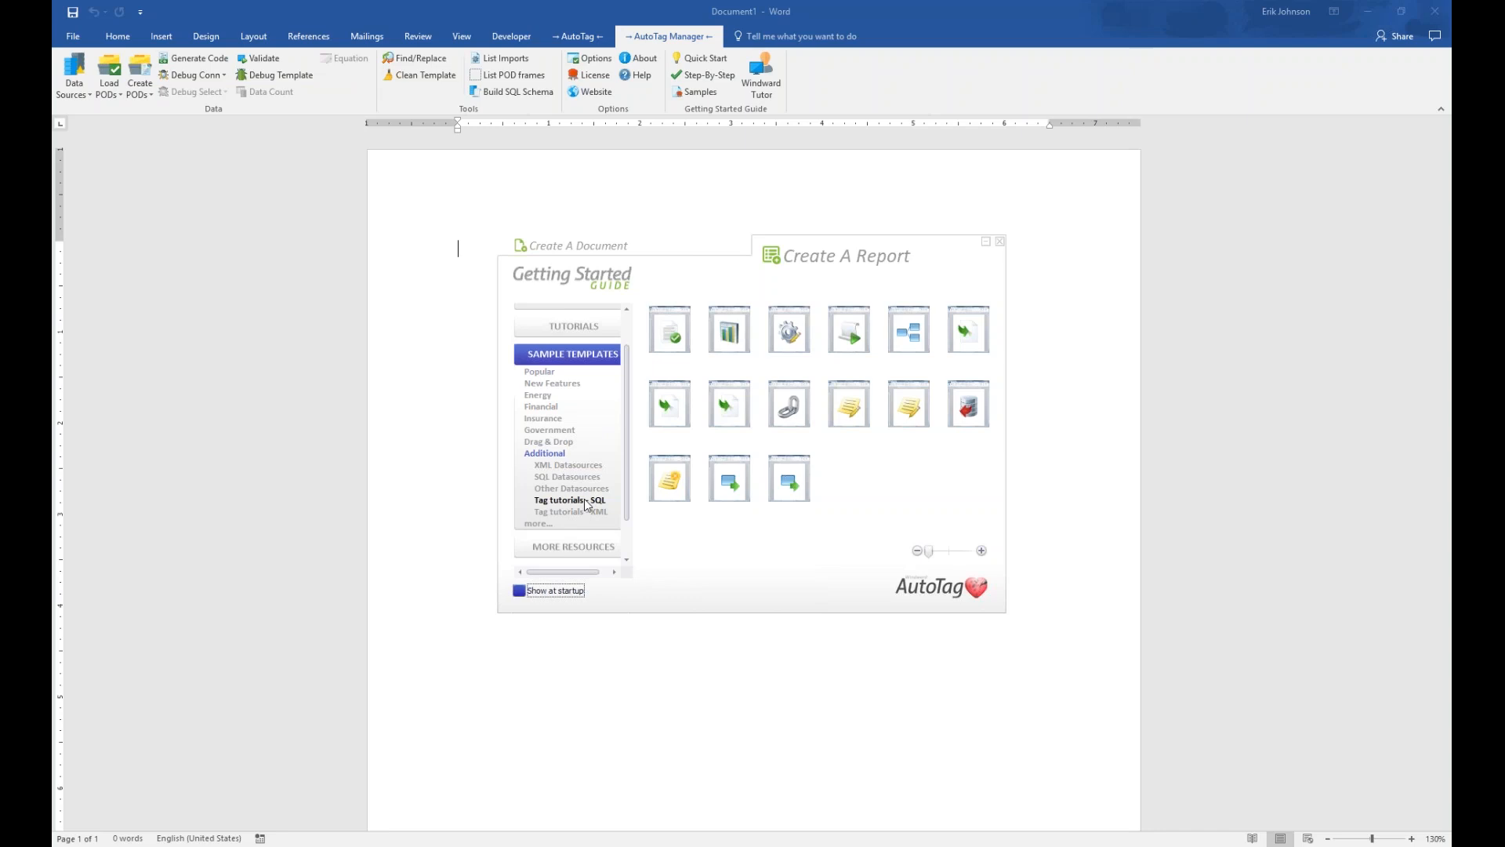
left_click(585, 502)
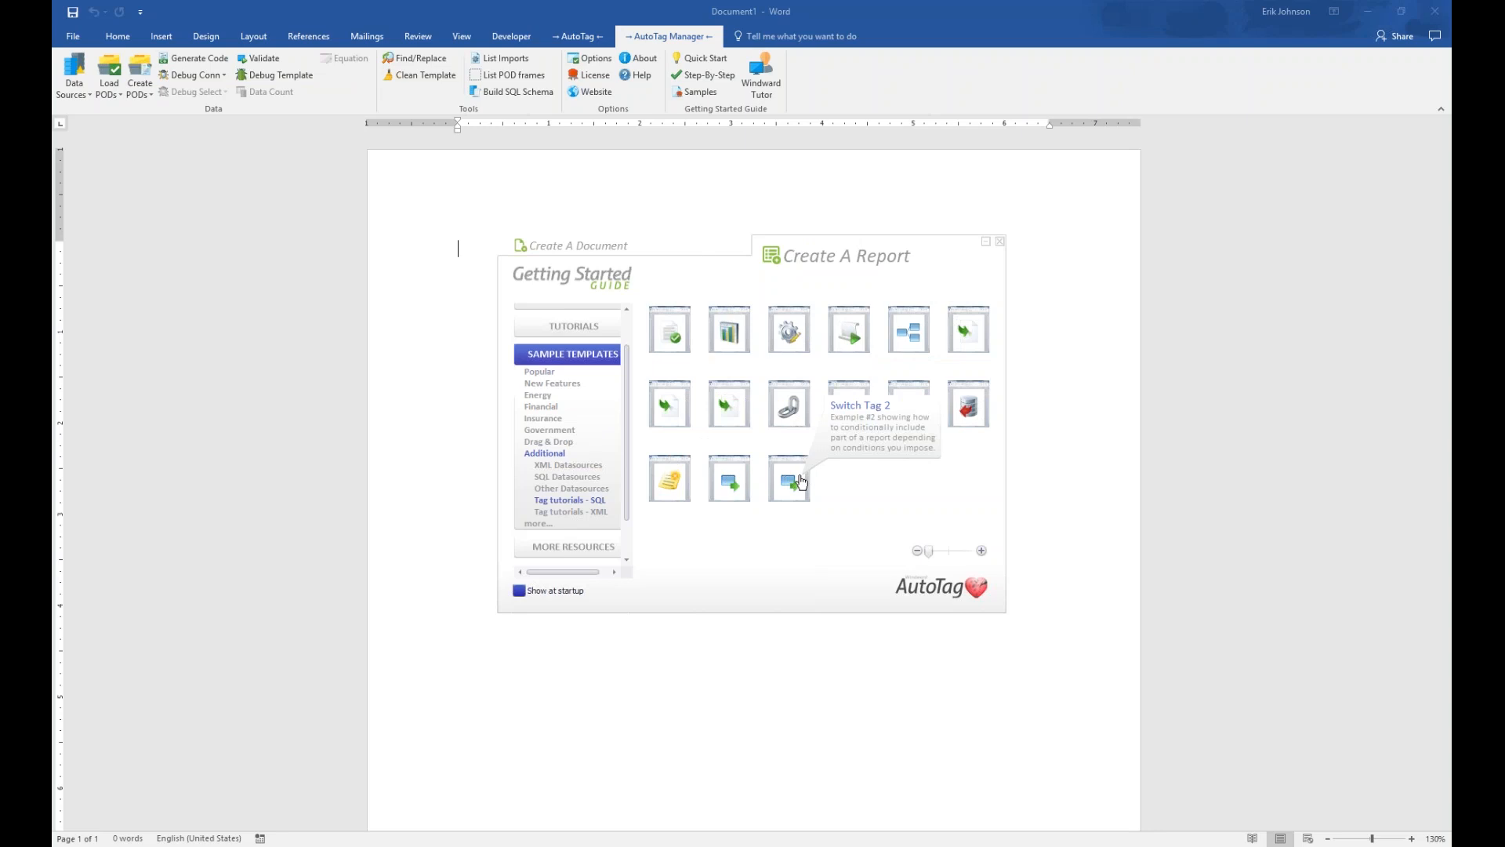
Open the If Tag sample template, if_tag_SQL.docx, from the SQL tag tutorials
left_click(912, 333)
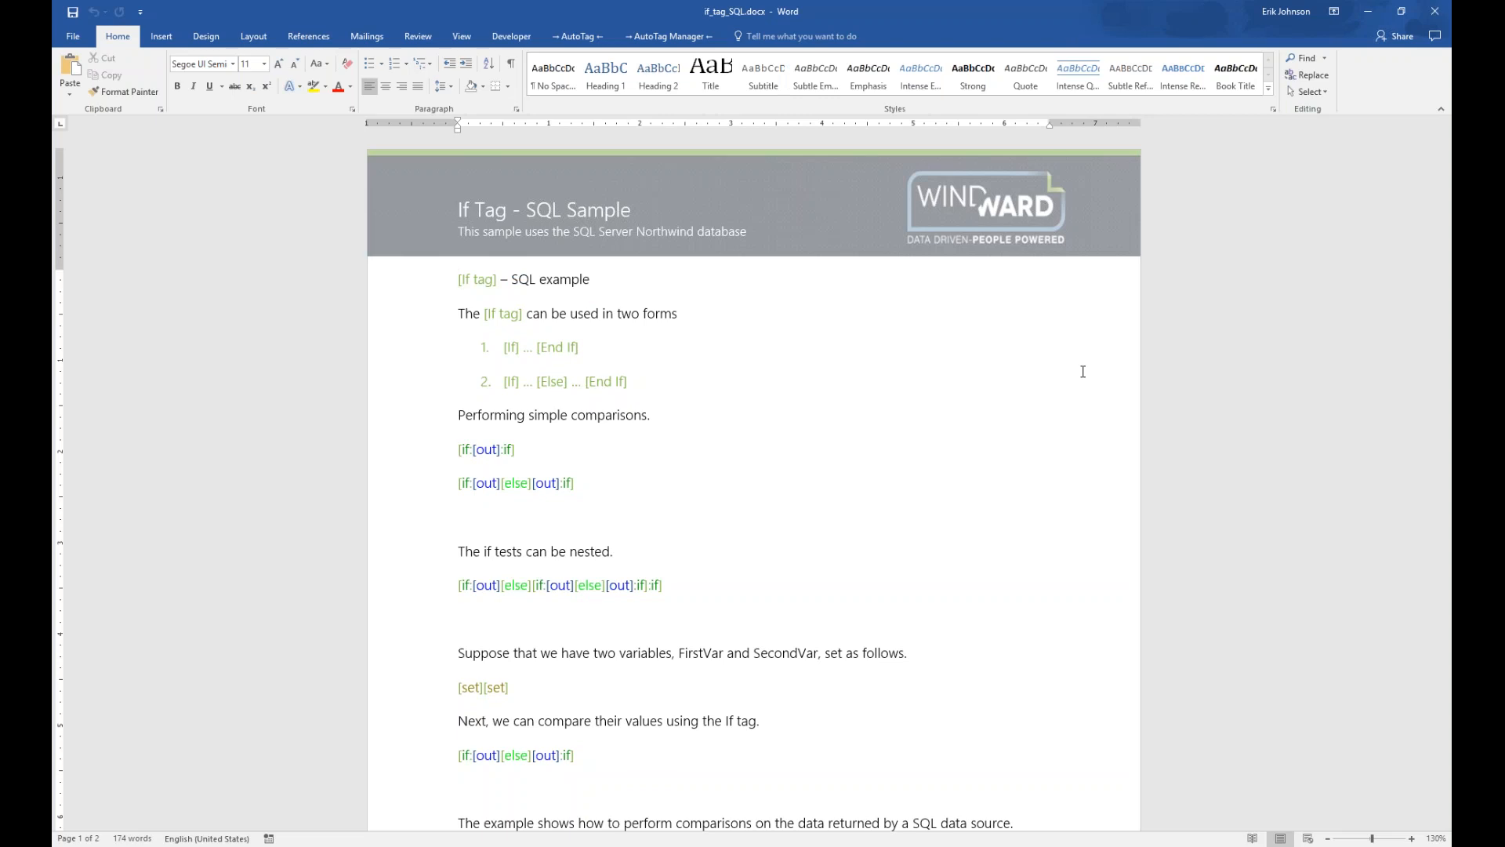
Close the if_tag_SQL.docx sample and advance the slide show to slide 7, 'AutoTag Tab - template design'
left_click(1435, 11)
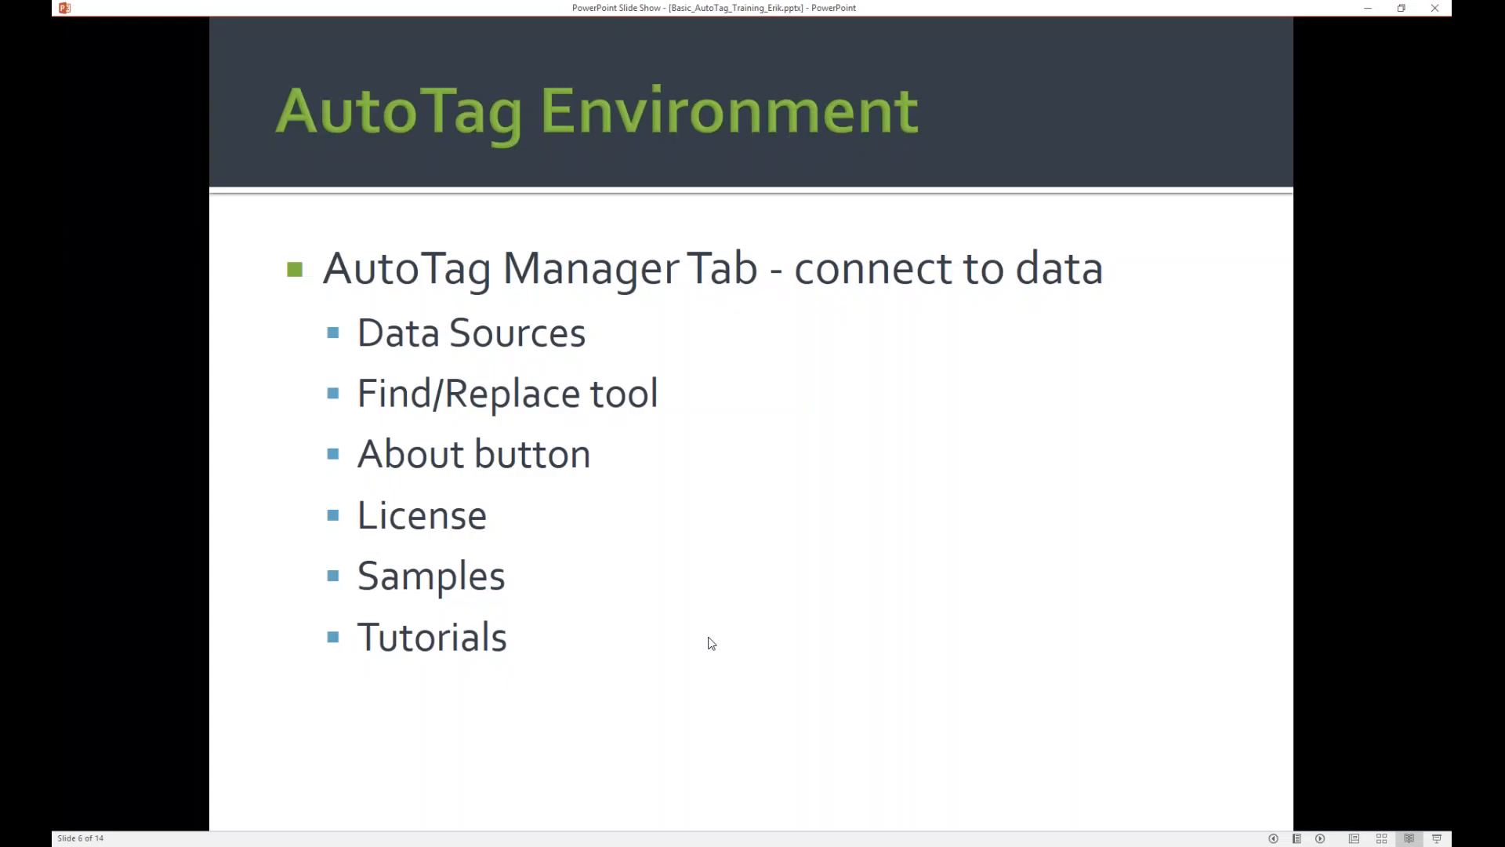
key("Right")
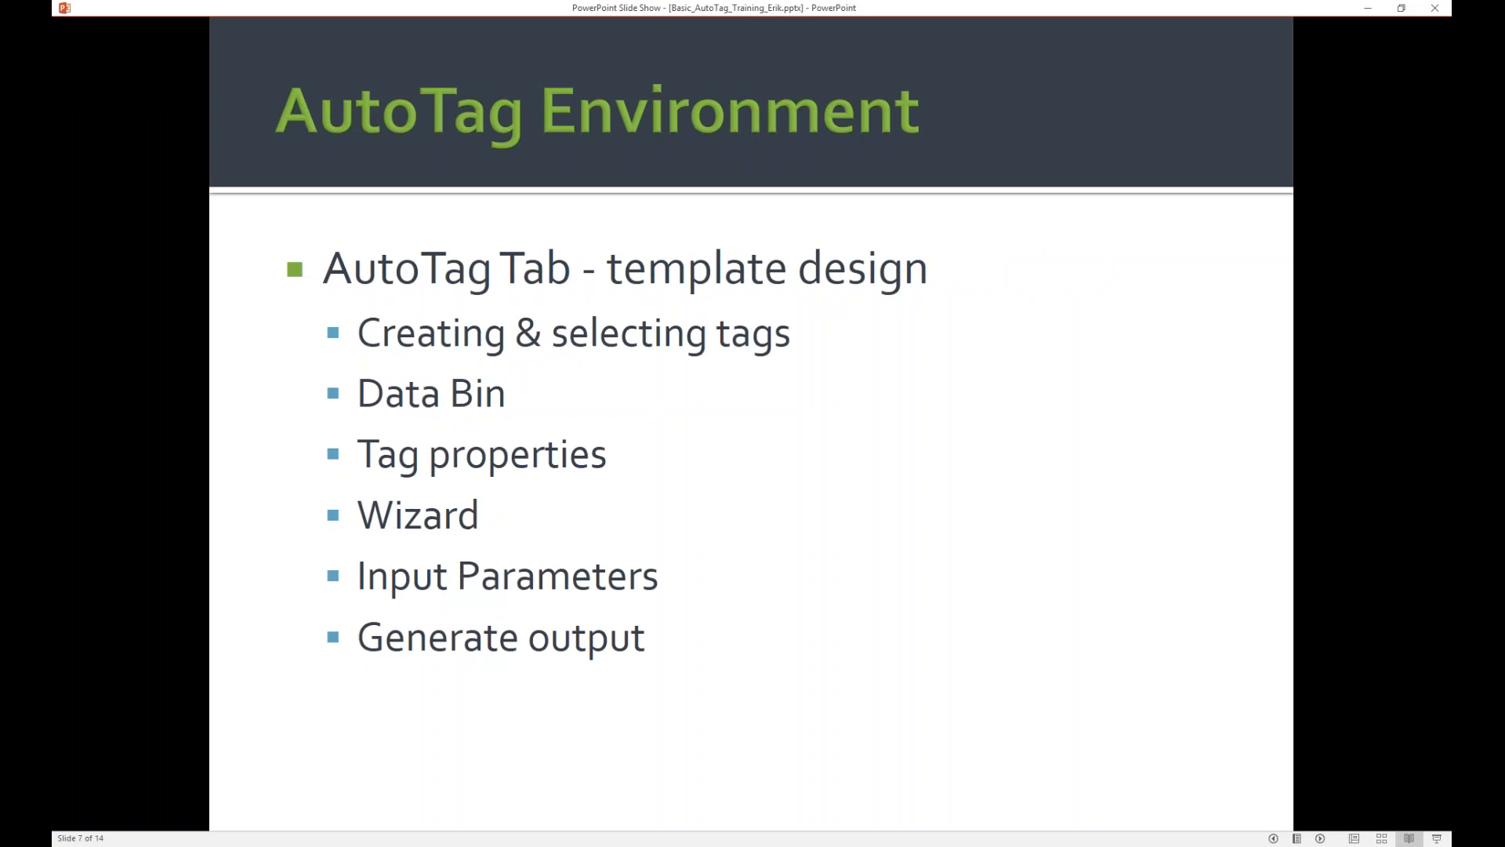
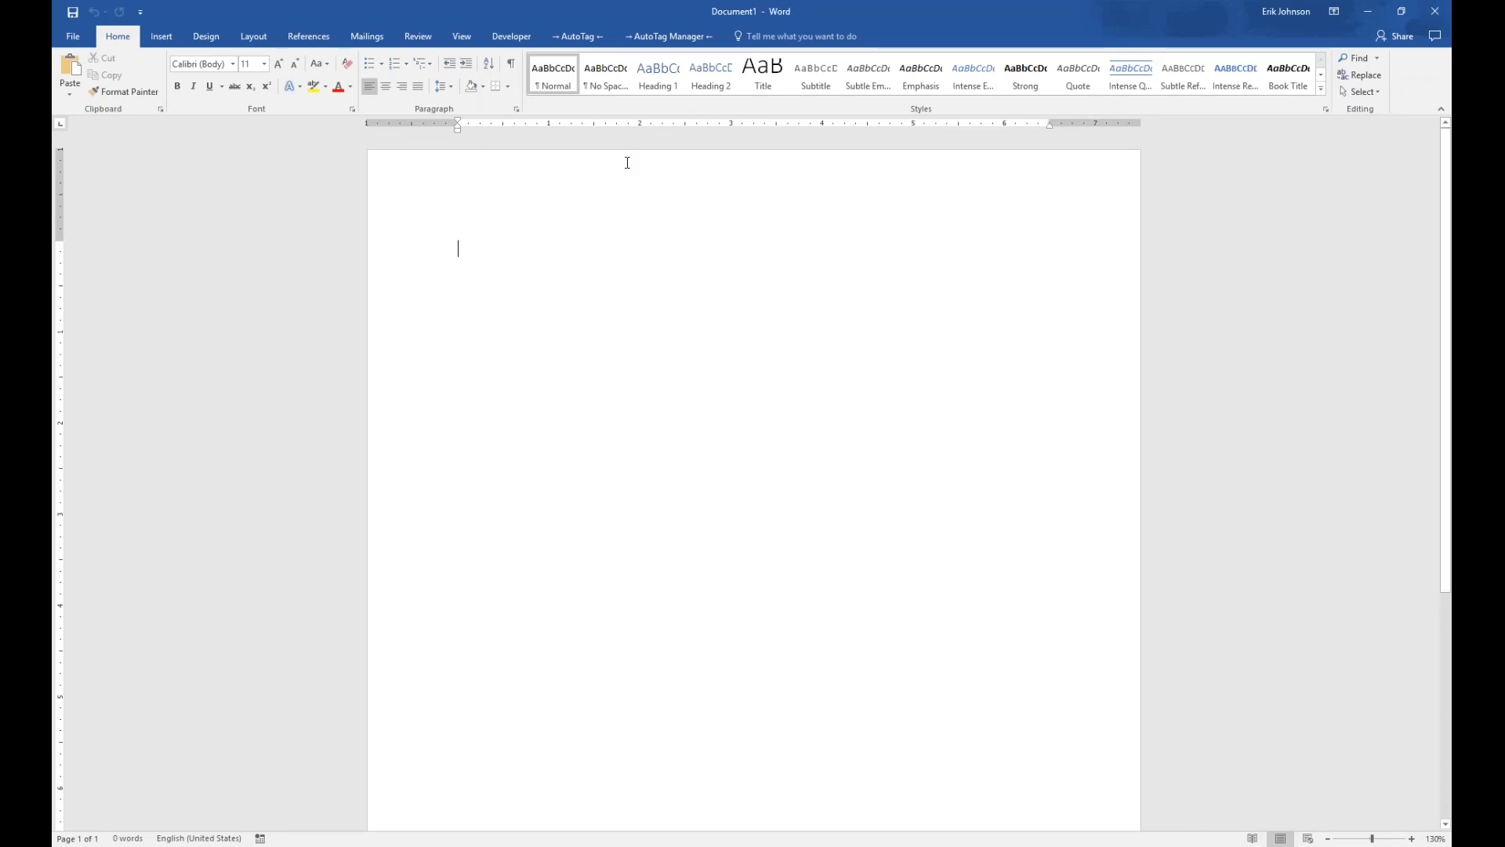
Open the AutoTag Connection Editor via Data Sources, showing the Components XML connection
left_click(679, 36)
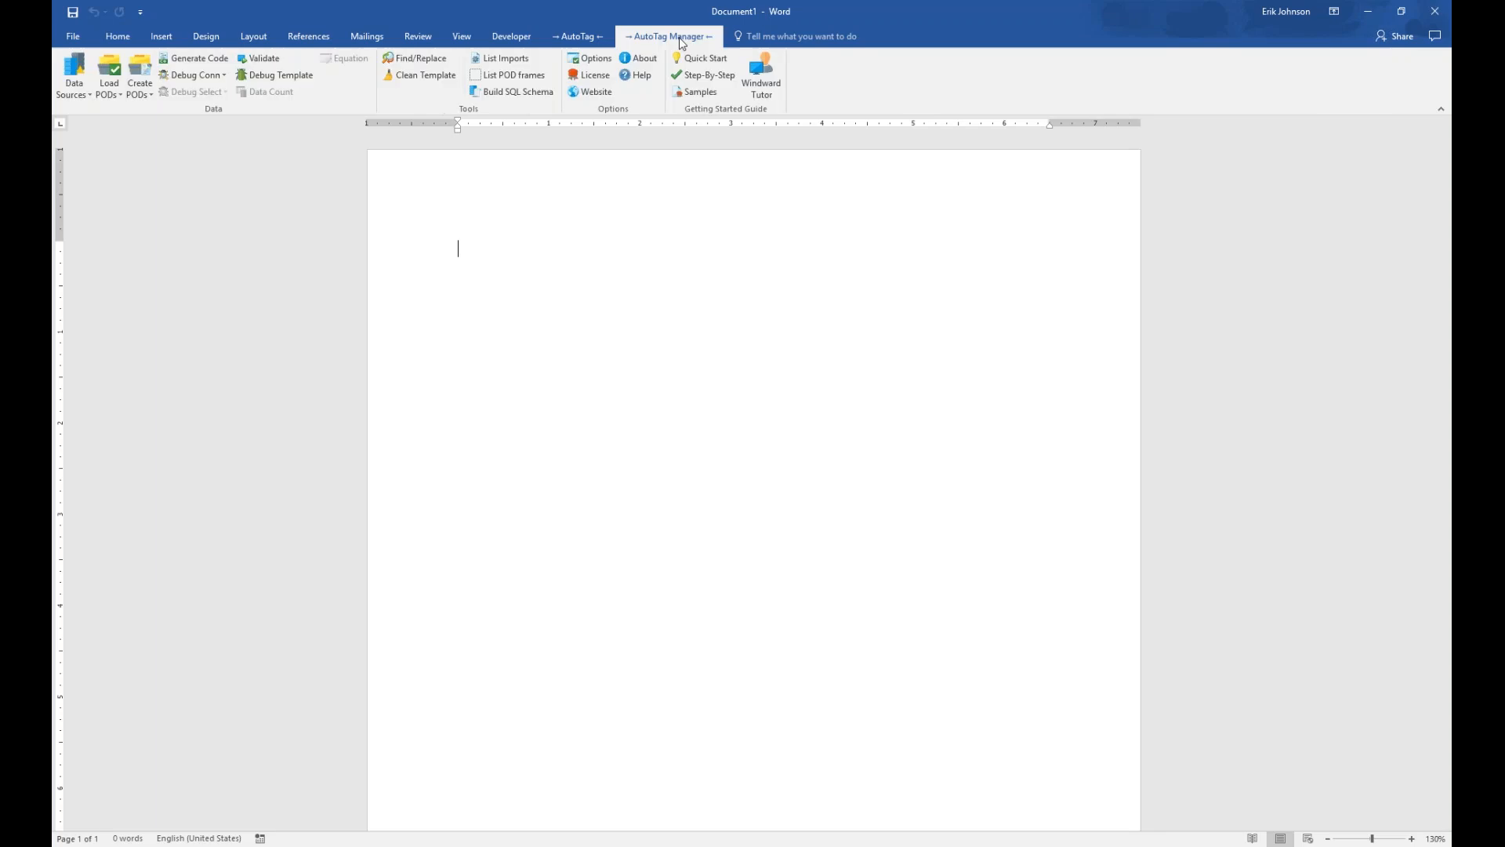
left_click(81, 79)
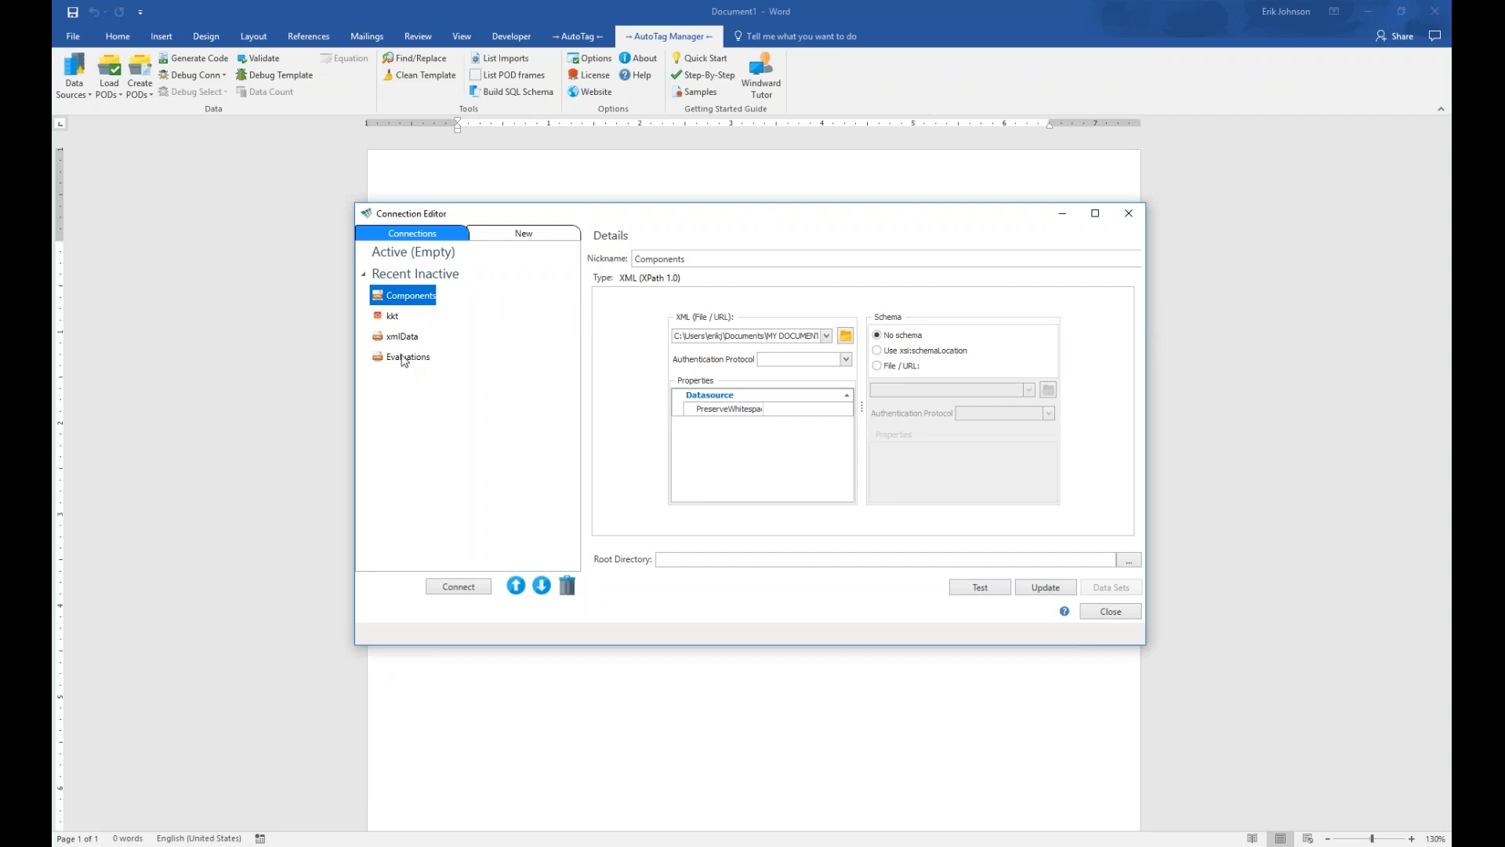
Review the xmlData and Components connections, then show the new-connection source types
left_click(410, 337)
left_click(418, 296)
left_click(535, 234)
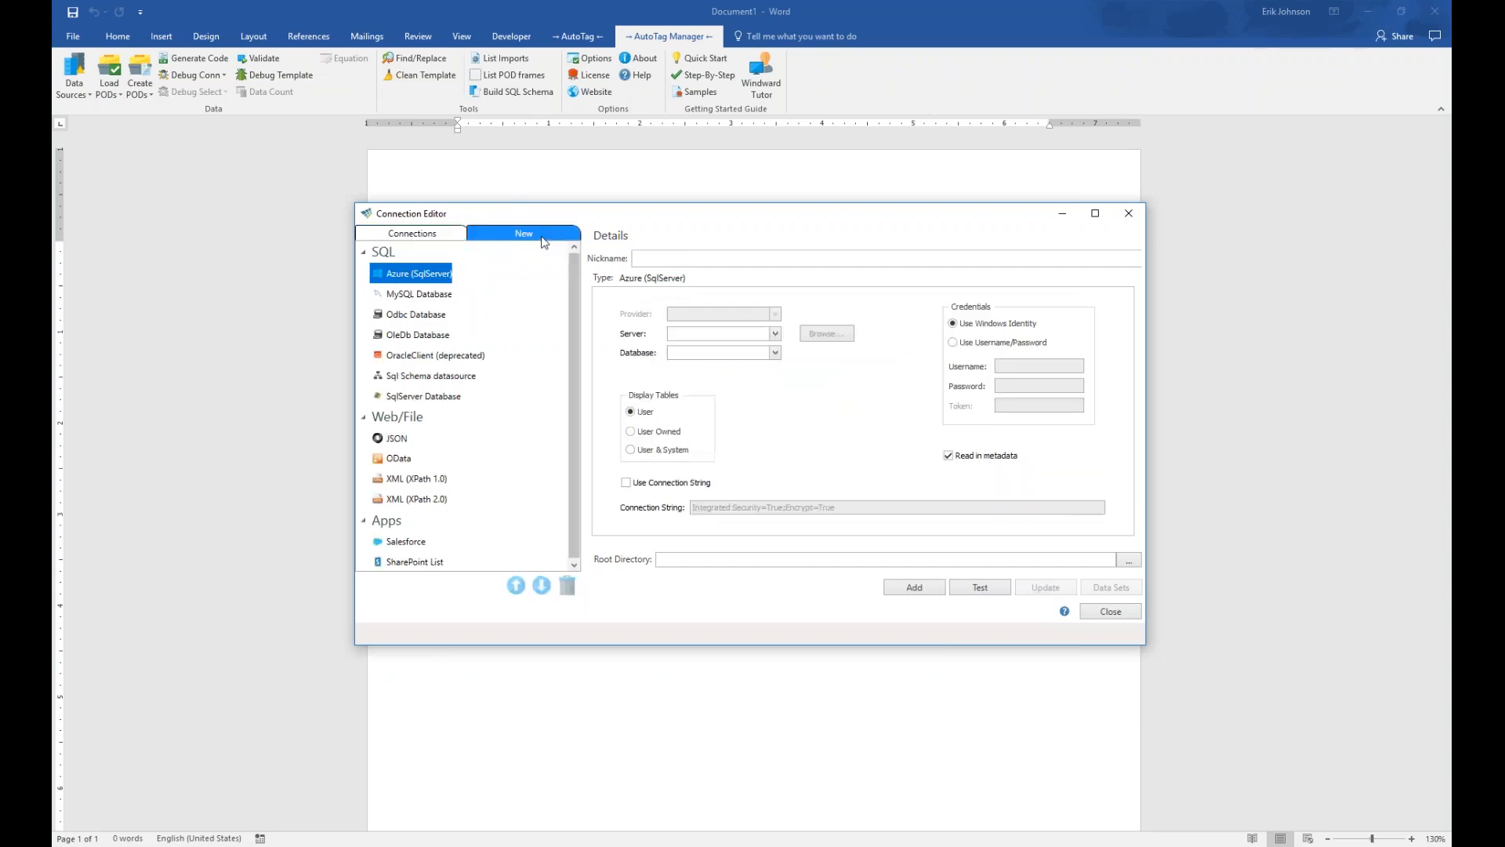
Collapse and re-expand the SQL, Web/File and Apps groups, then pick SqlServer Database
left_click(363, 252)
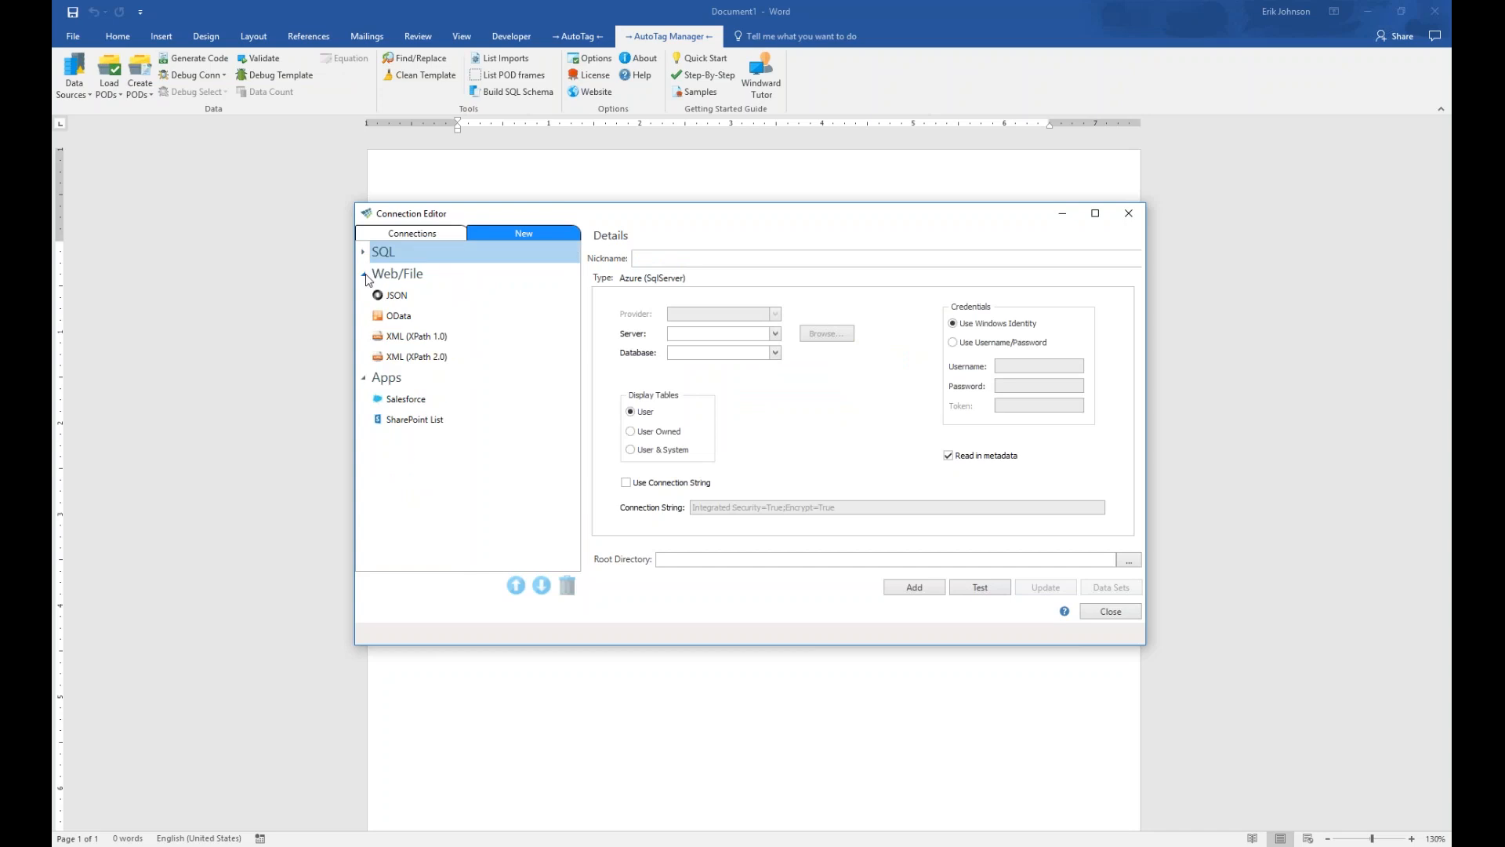
left_click(363, 273)
left_click(363, 296)
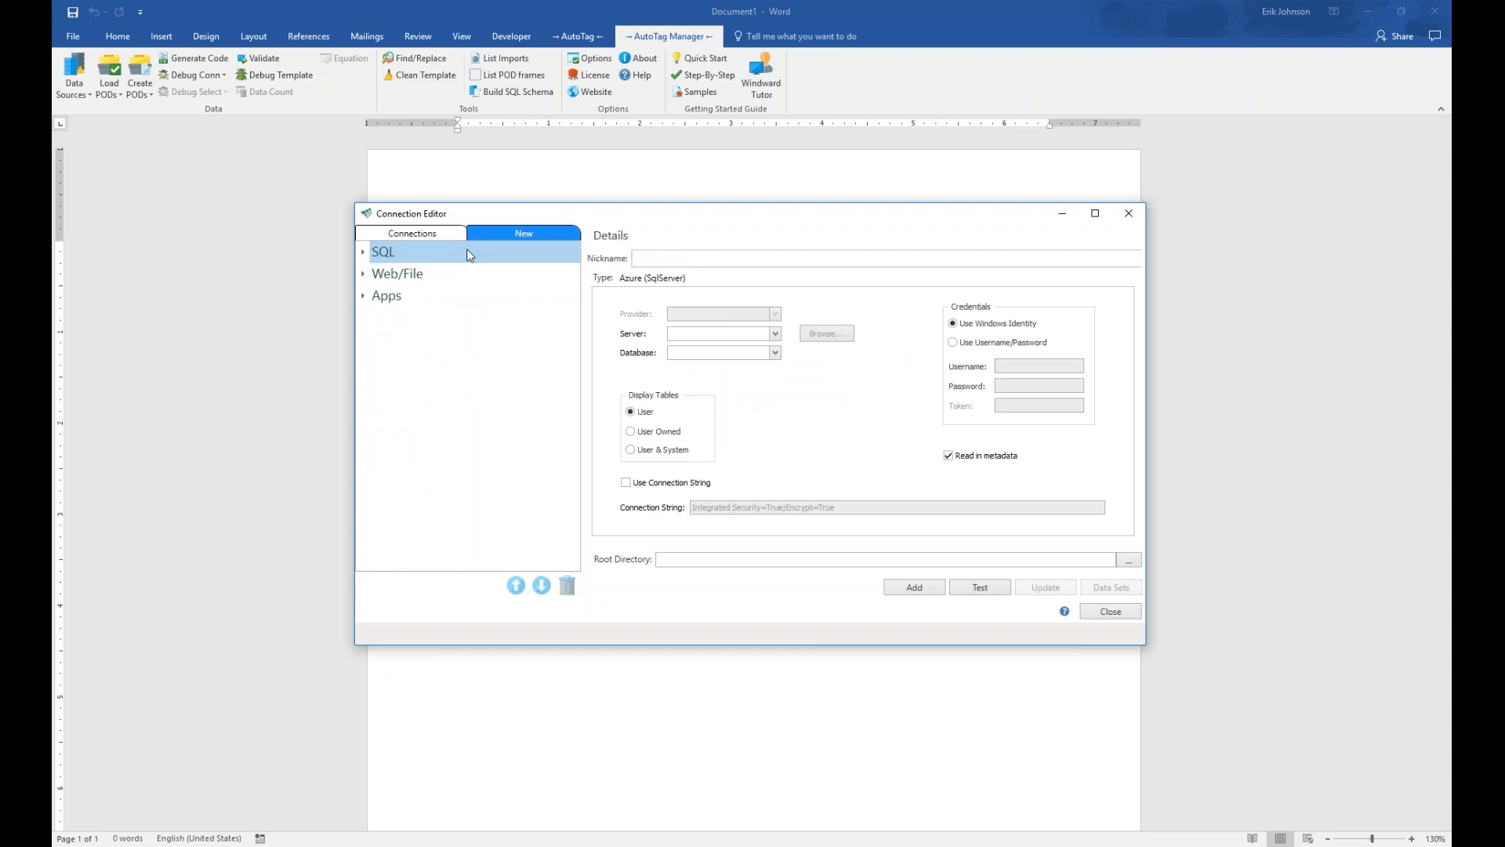
left_click(364, 297)
left_click(363, 275)
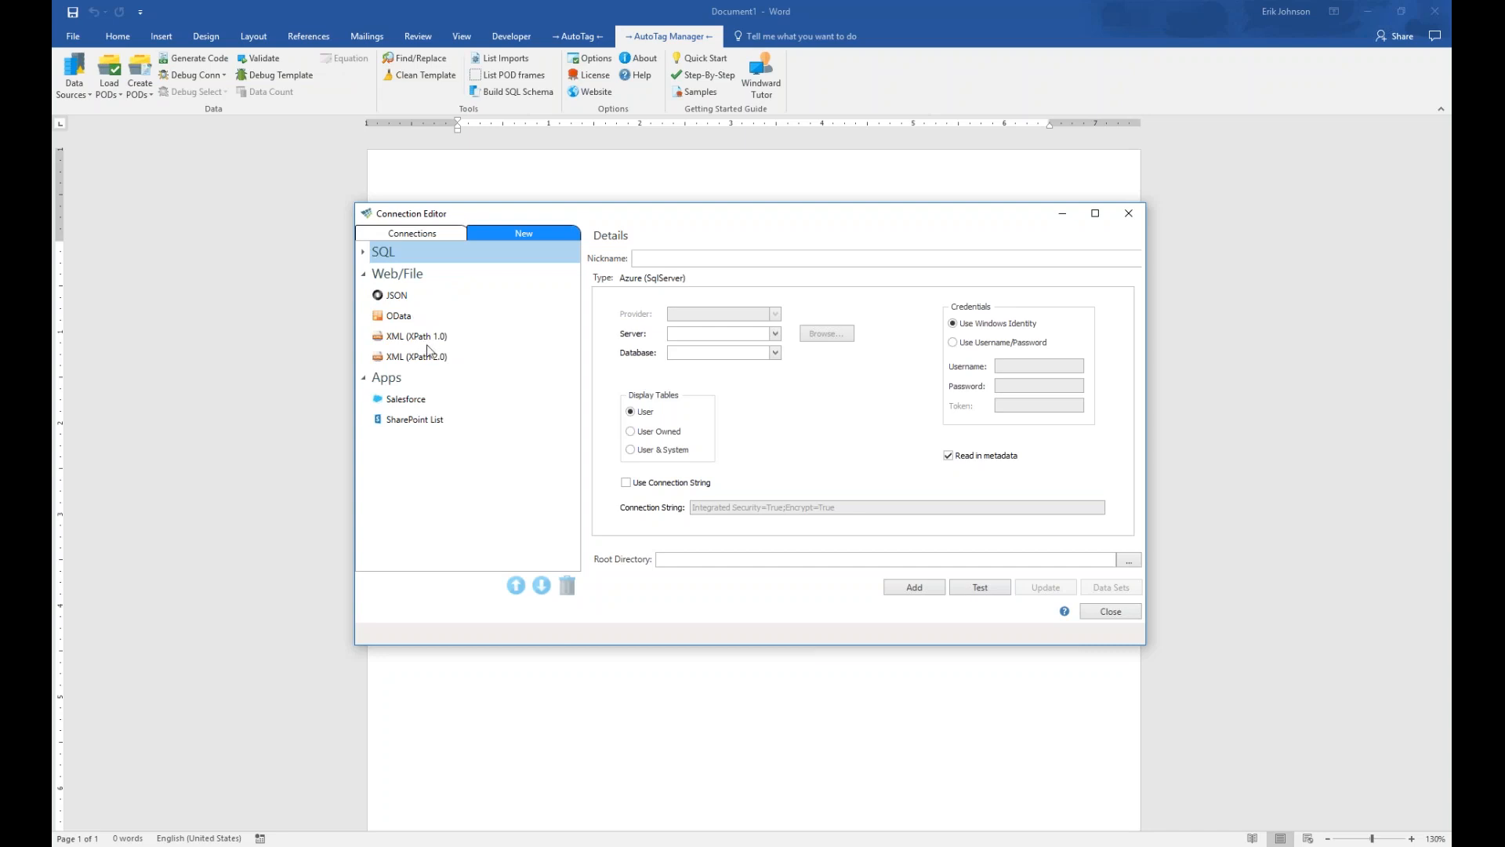
left_click(363, 252)
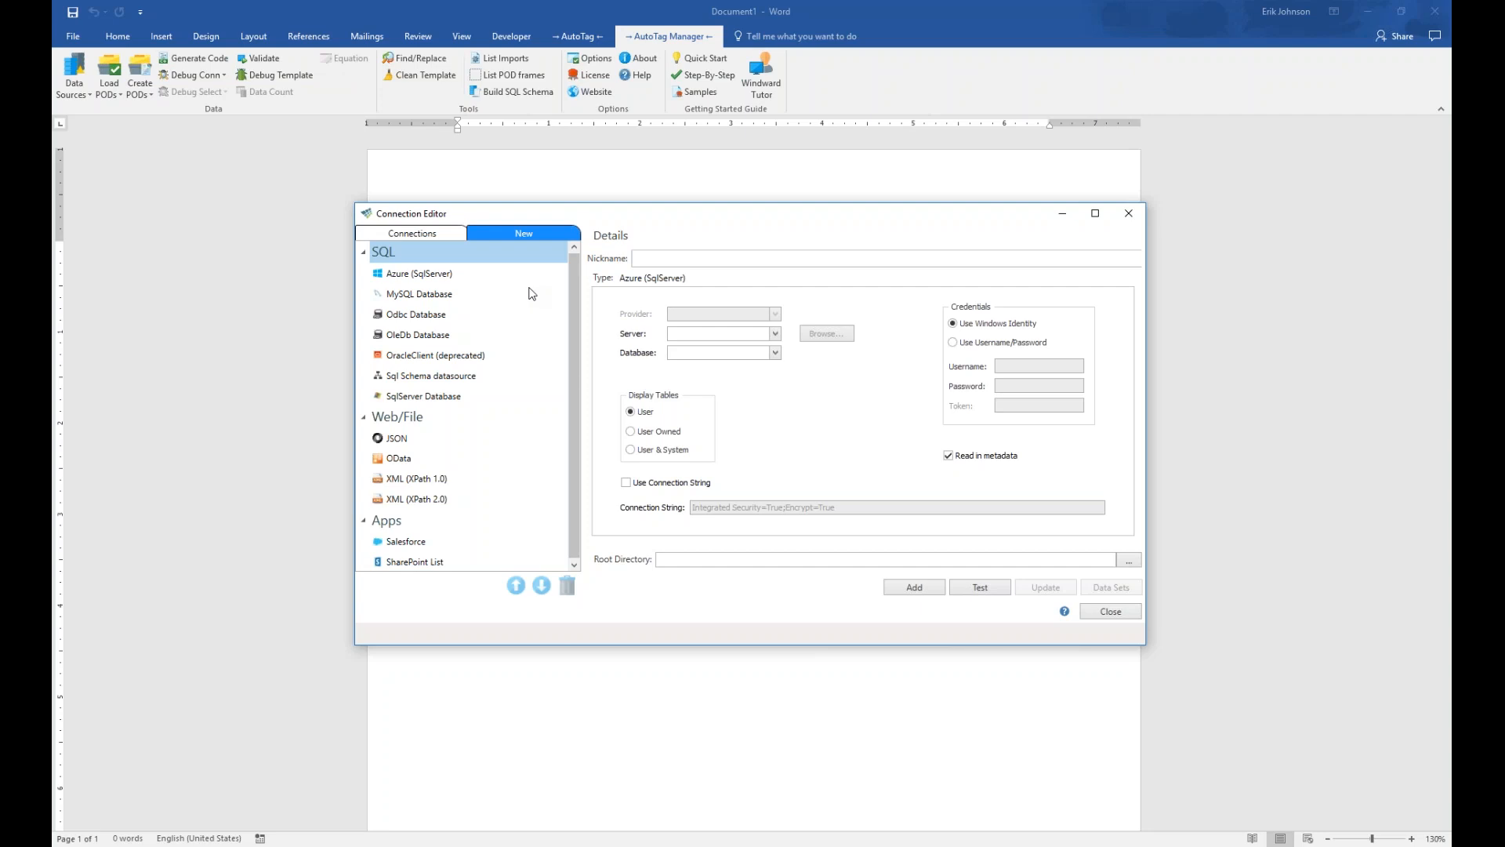
left_click(430, 398)
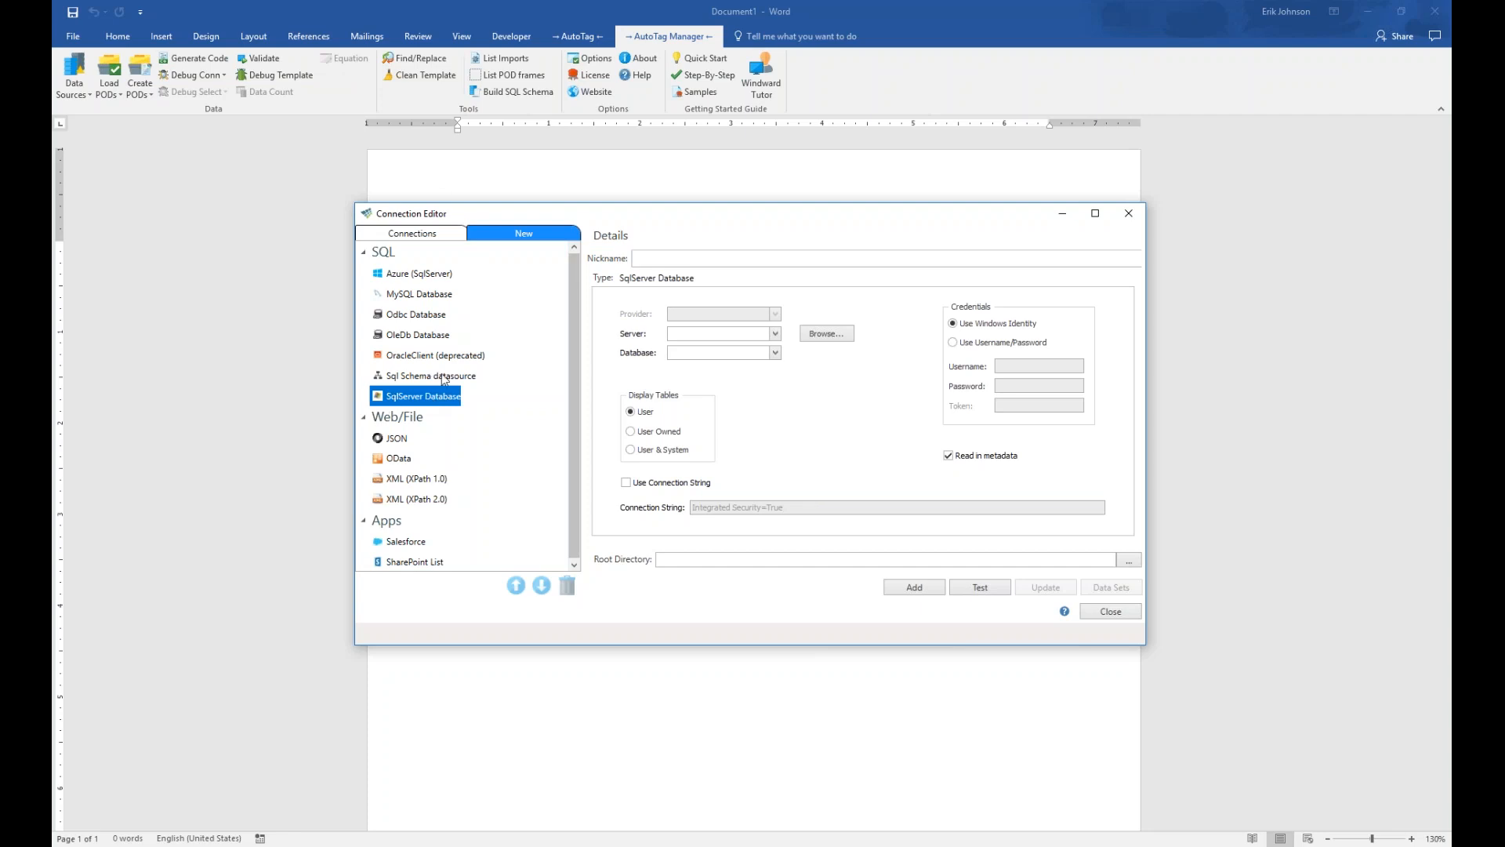
Nickname the connection NorthwindSQL, set server mssql.windward.net, and use username/password sign-in
left_click(668, 259)
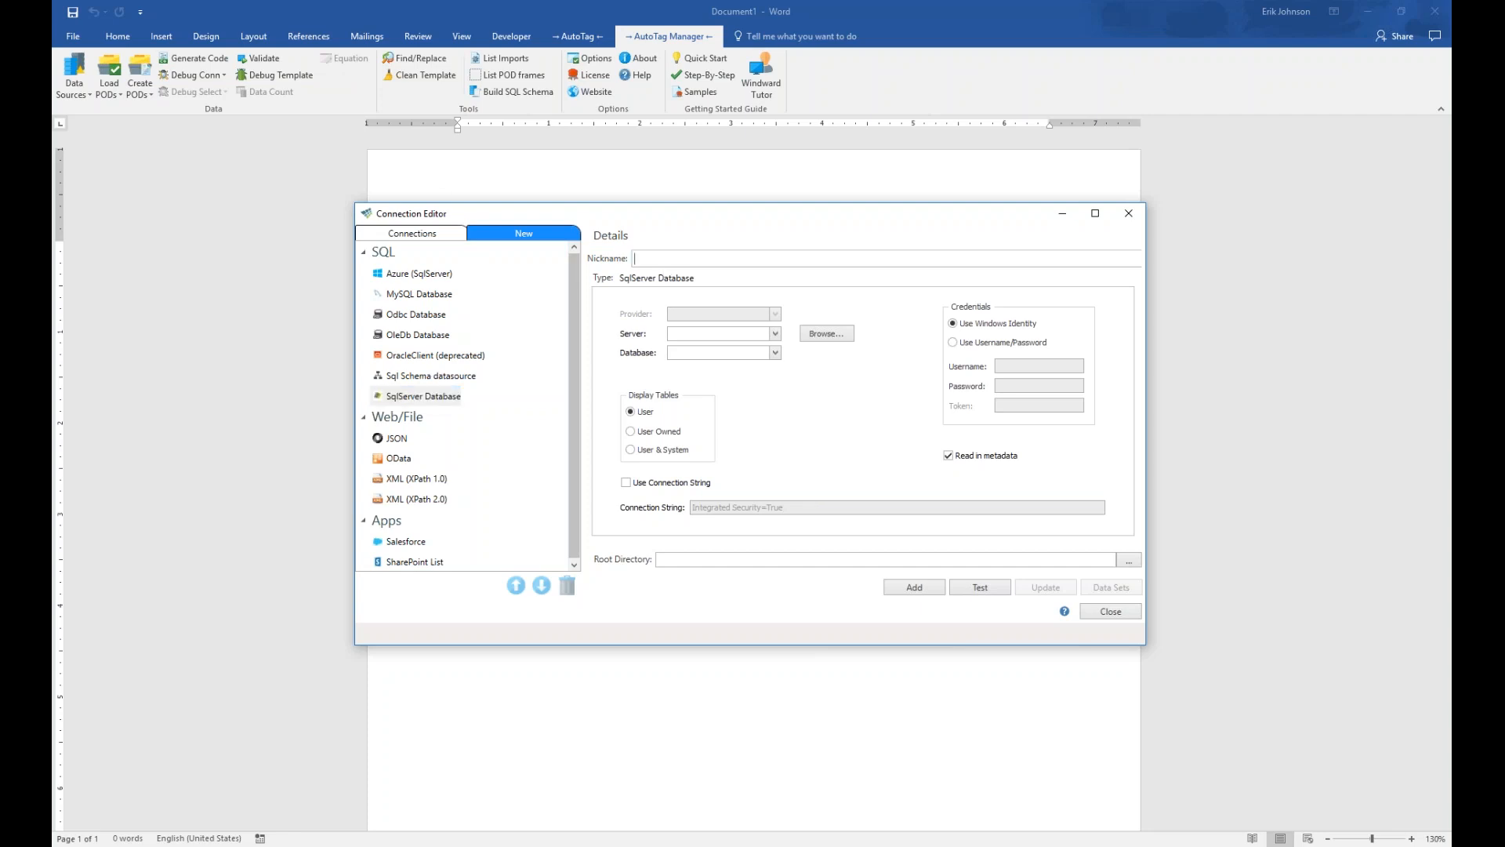
type("NorthwindSQL")
mouse_move(676, 338)
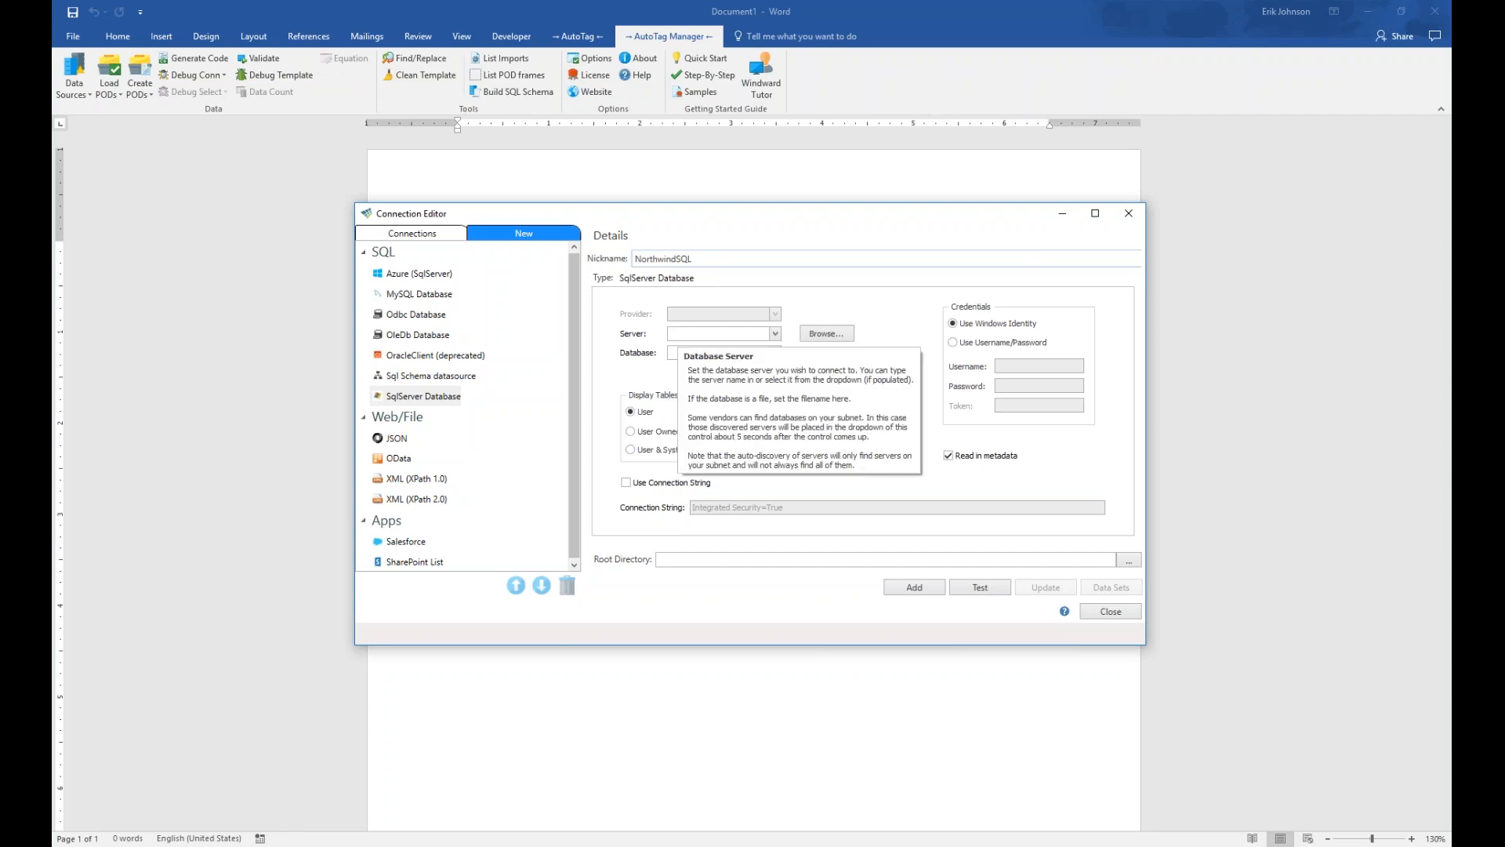
left_click(696, 337)
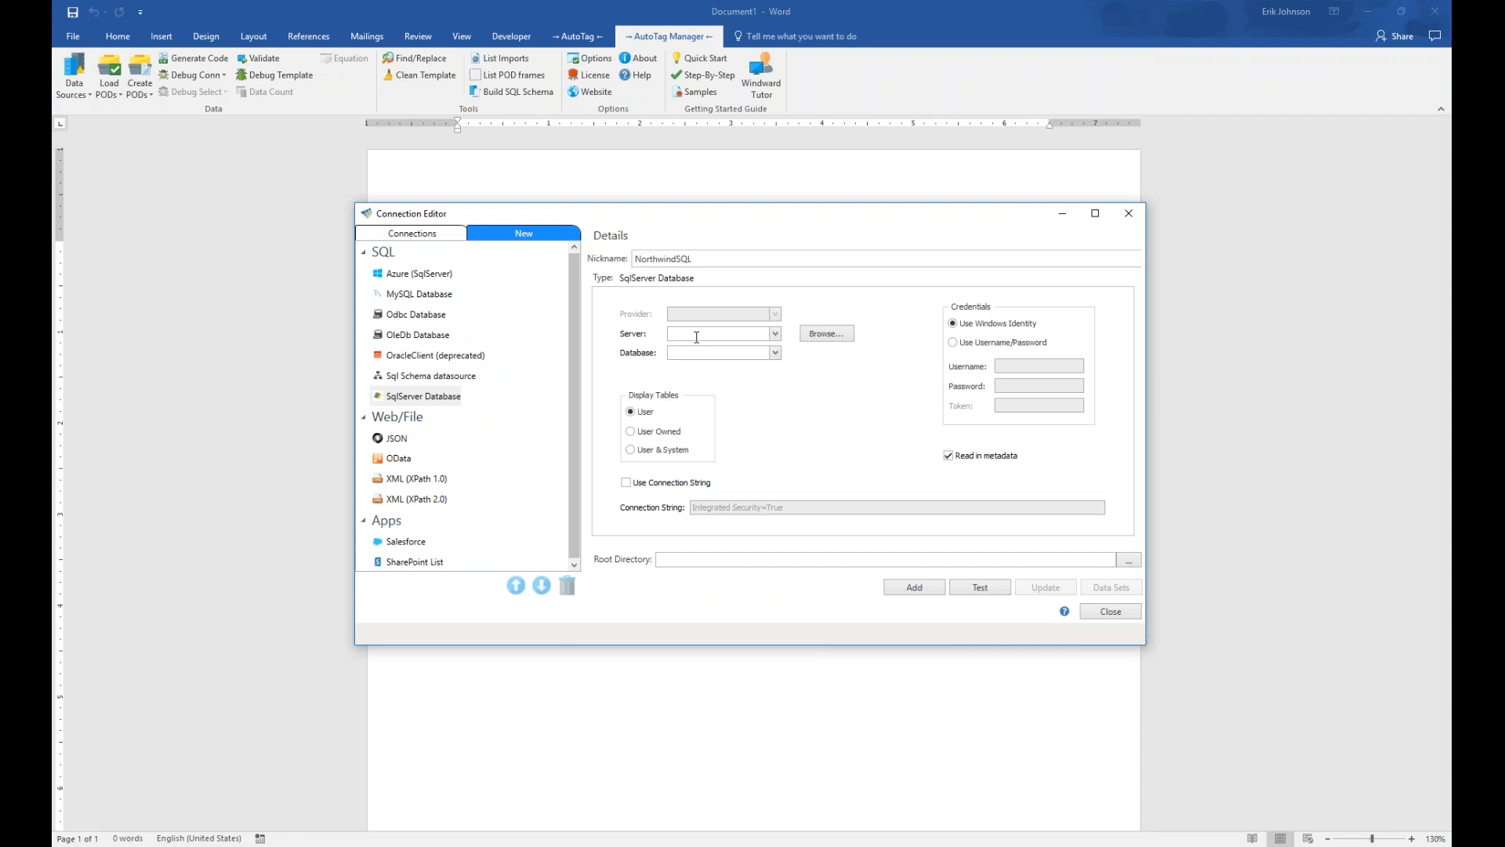
type("mssql.windward.net")
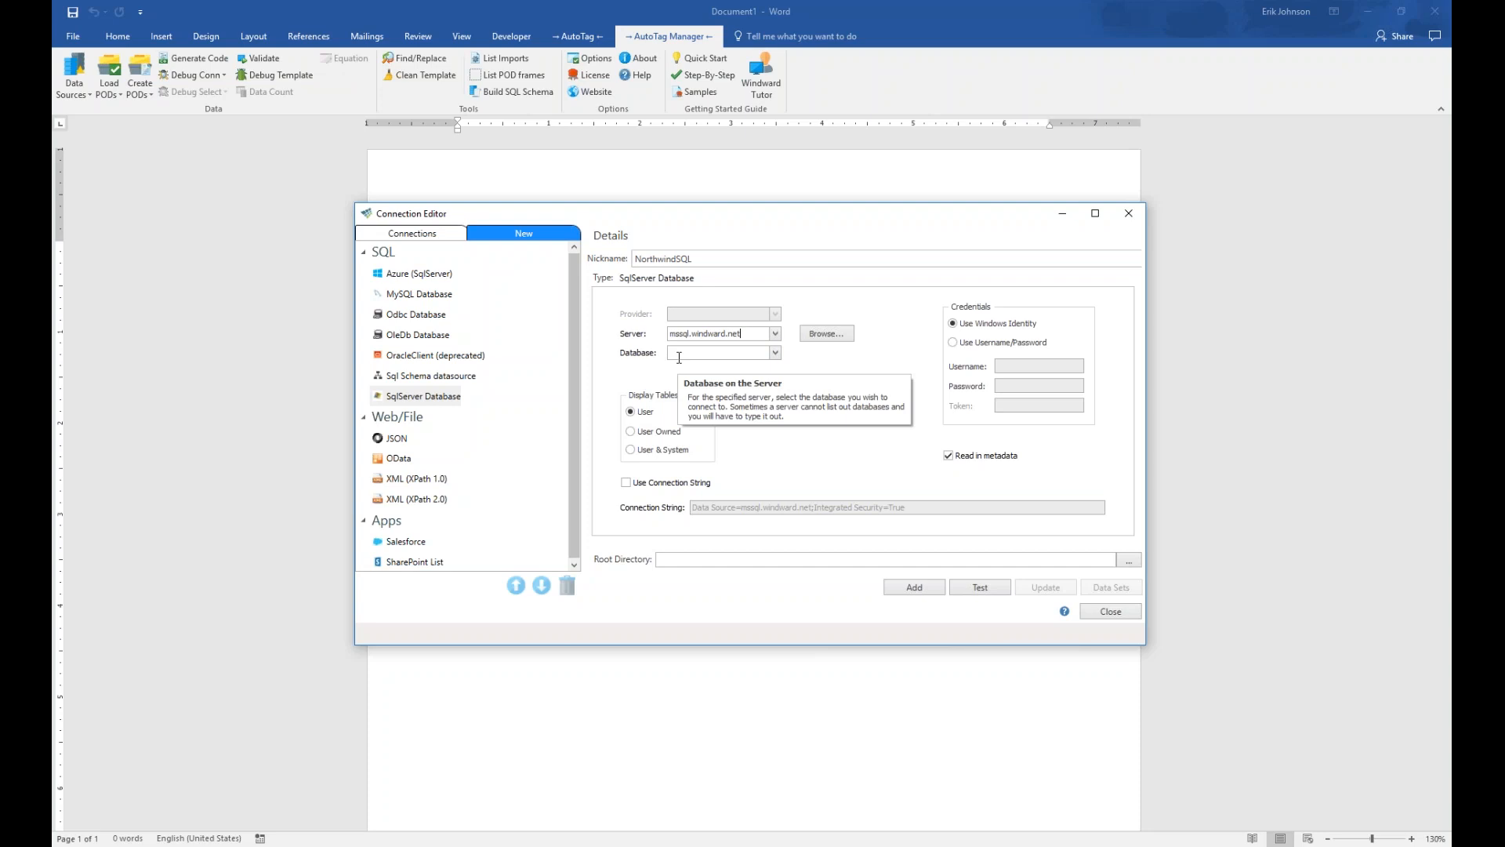
left_click(1004, 343)
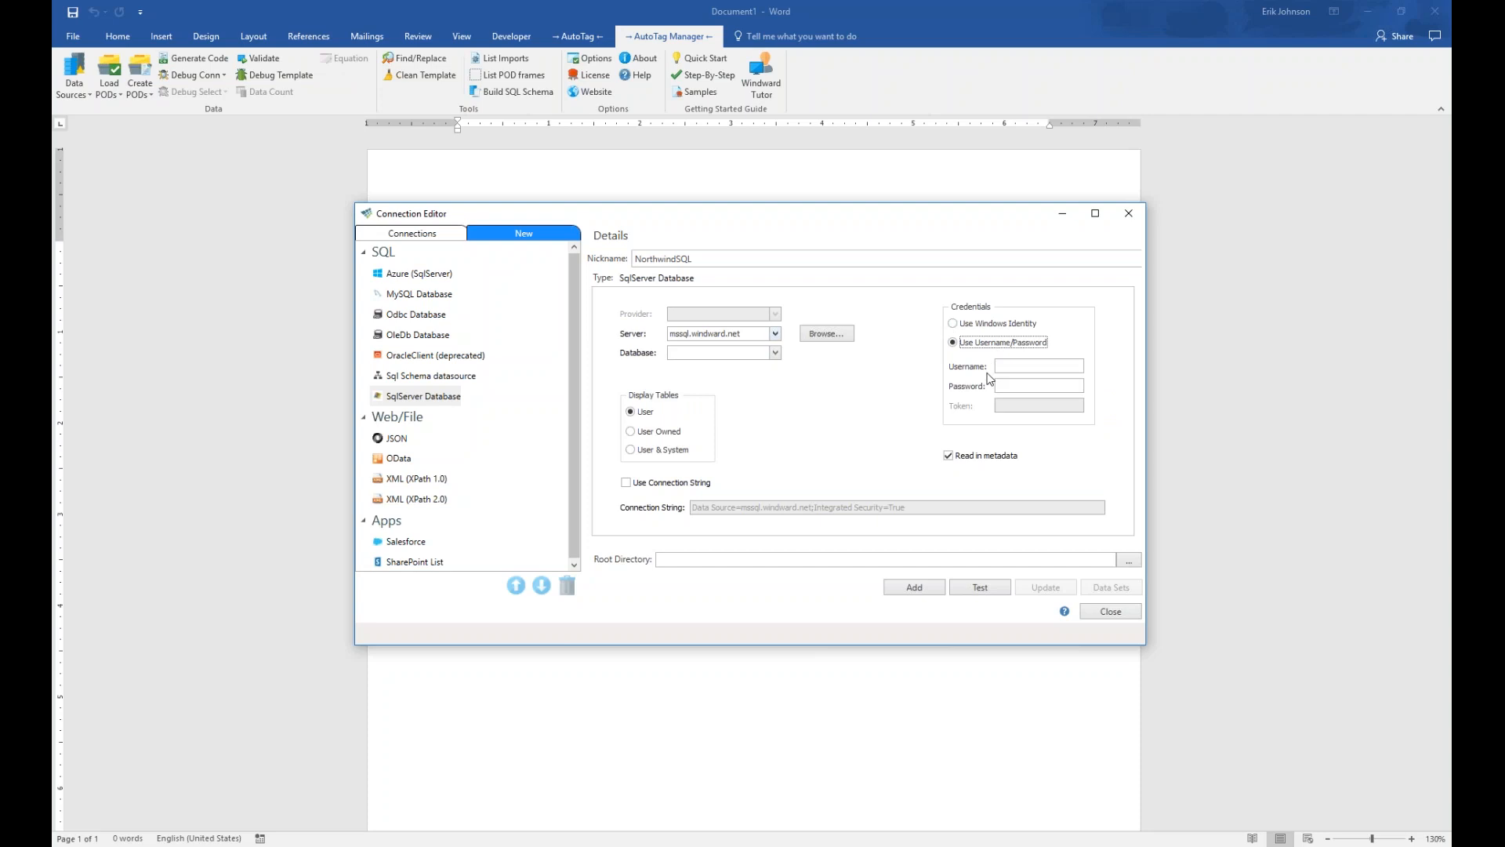
Fill in the SQL login username for the NorthwindSQL connection
left_click(1062, 366)
type("demodemo")
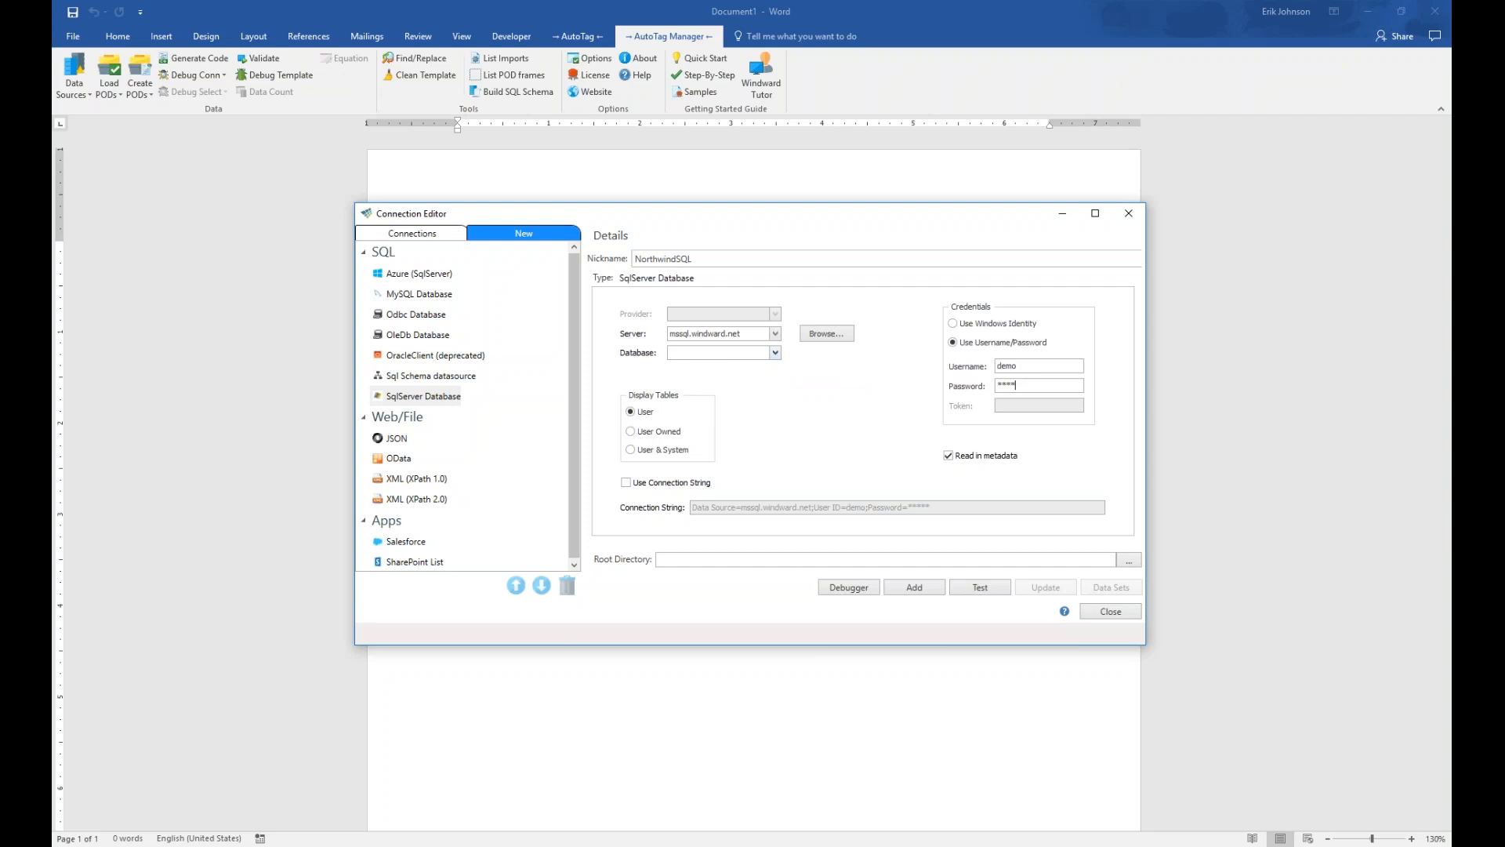
Choose Northwind from the server's Database dropdown list
left_click(777, 354)
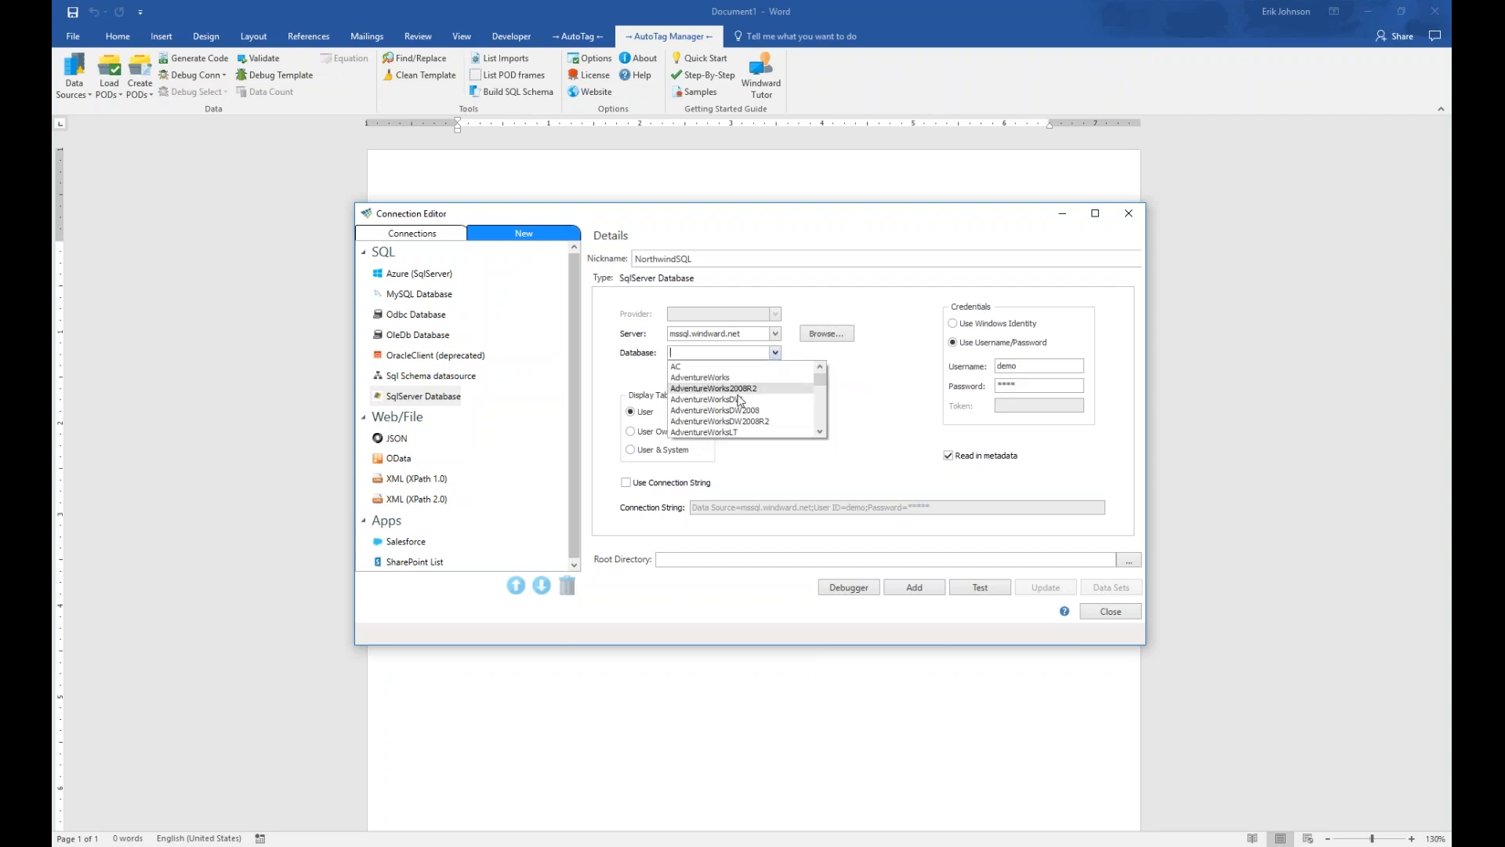
key("Up")
key("Up")
key("Up")
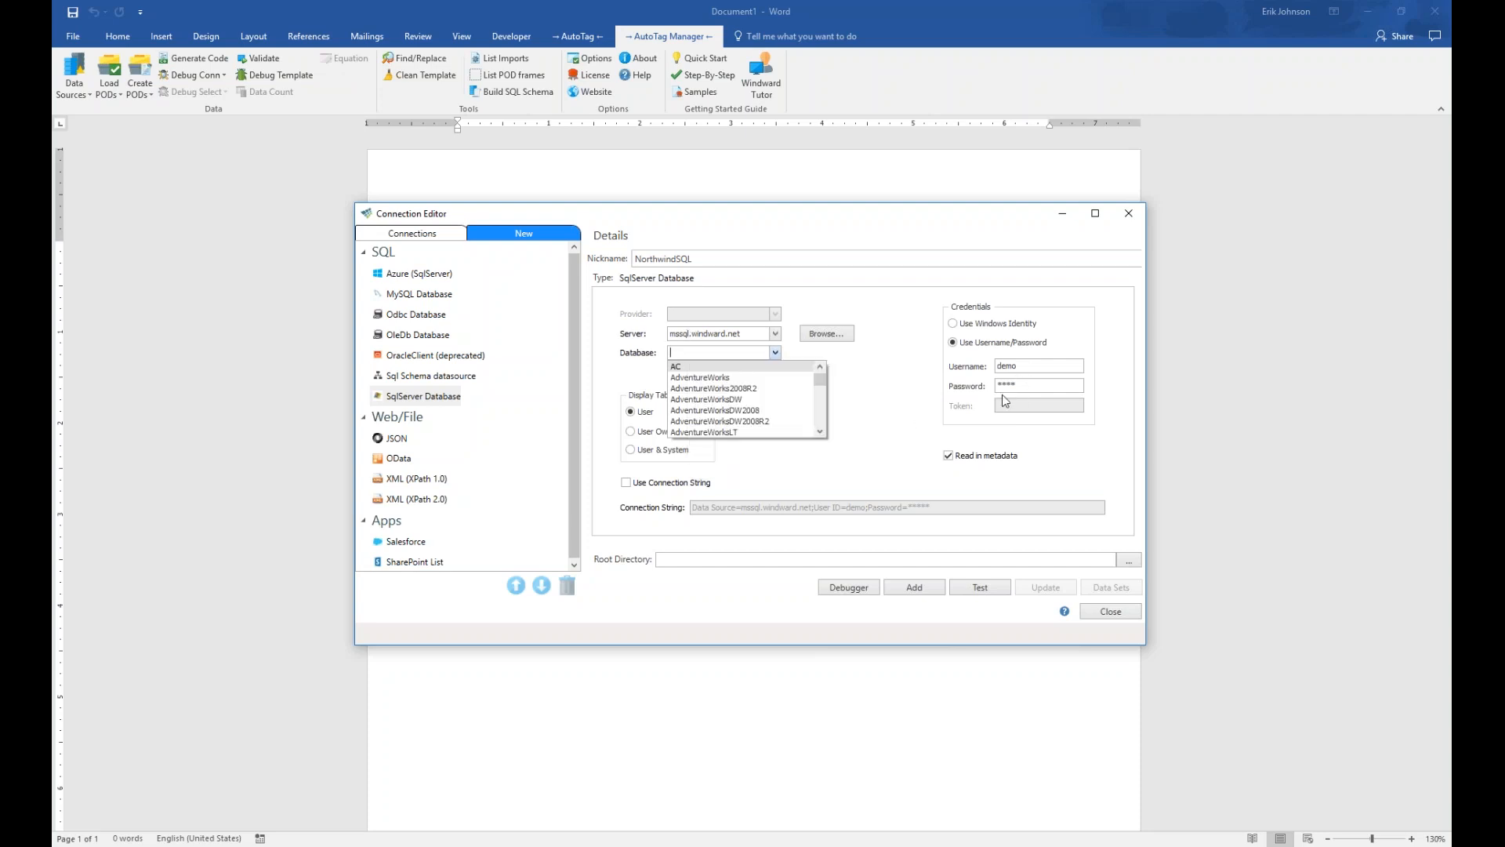
left_click_drag(824, 378, 824, 413)
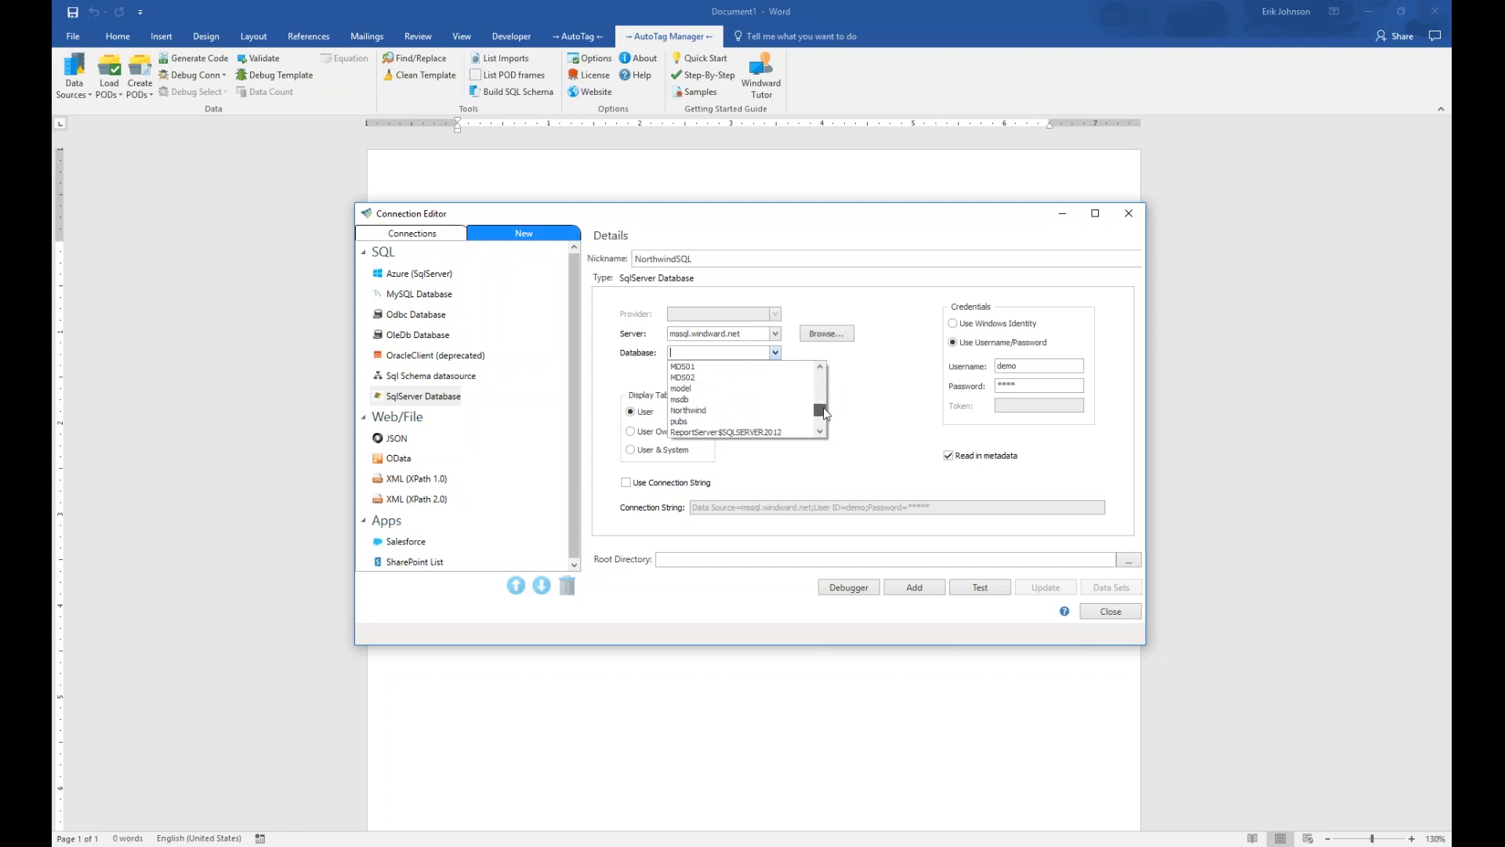
left_click(691, 410)
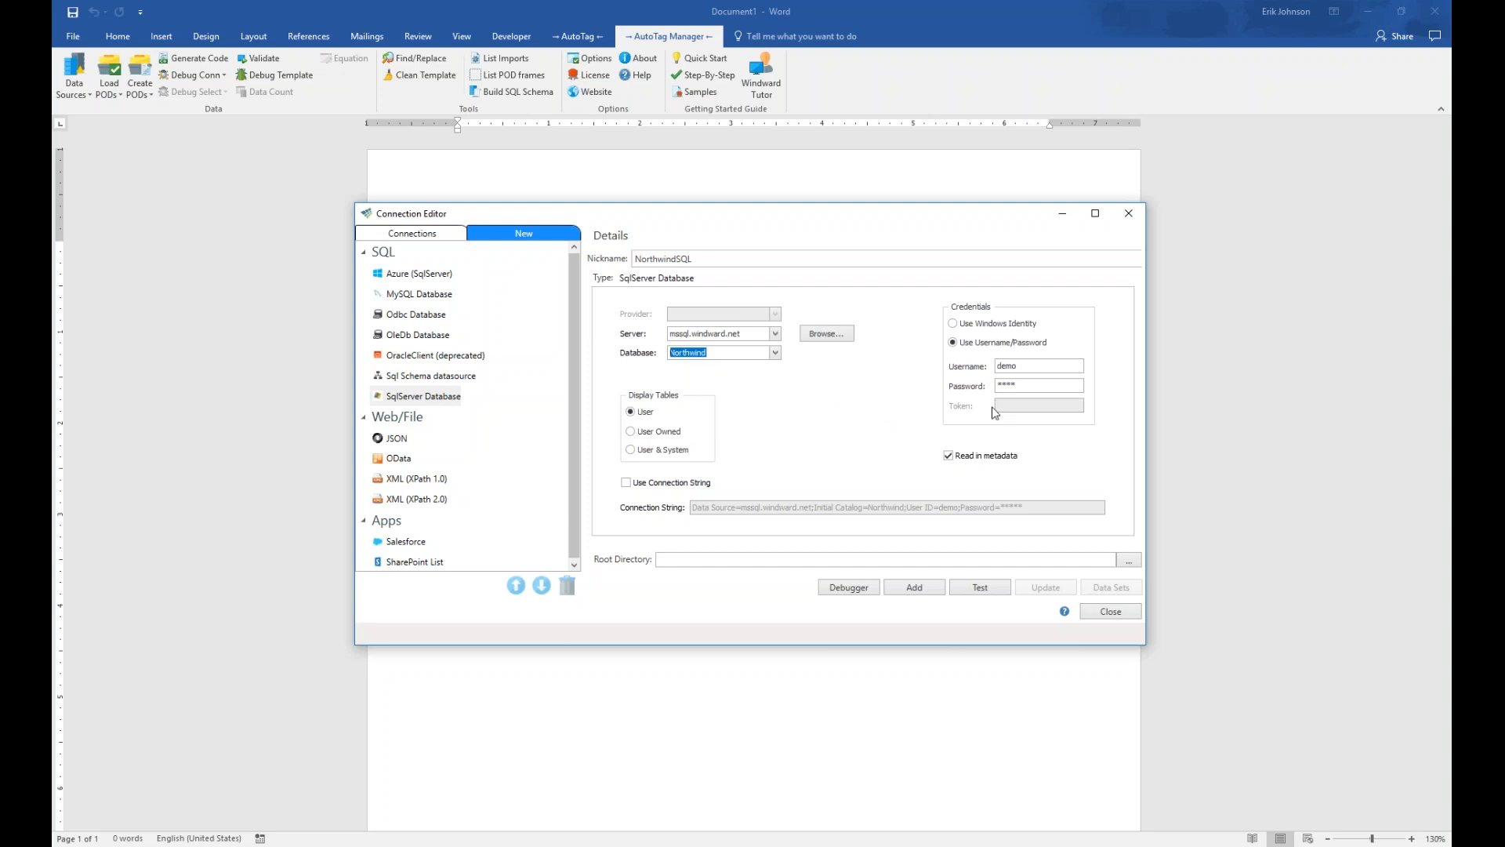
Test NorthwindSQL successfully and add it as the active connection
left_click(980, 590)
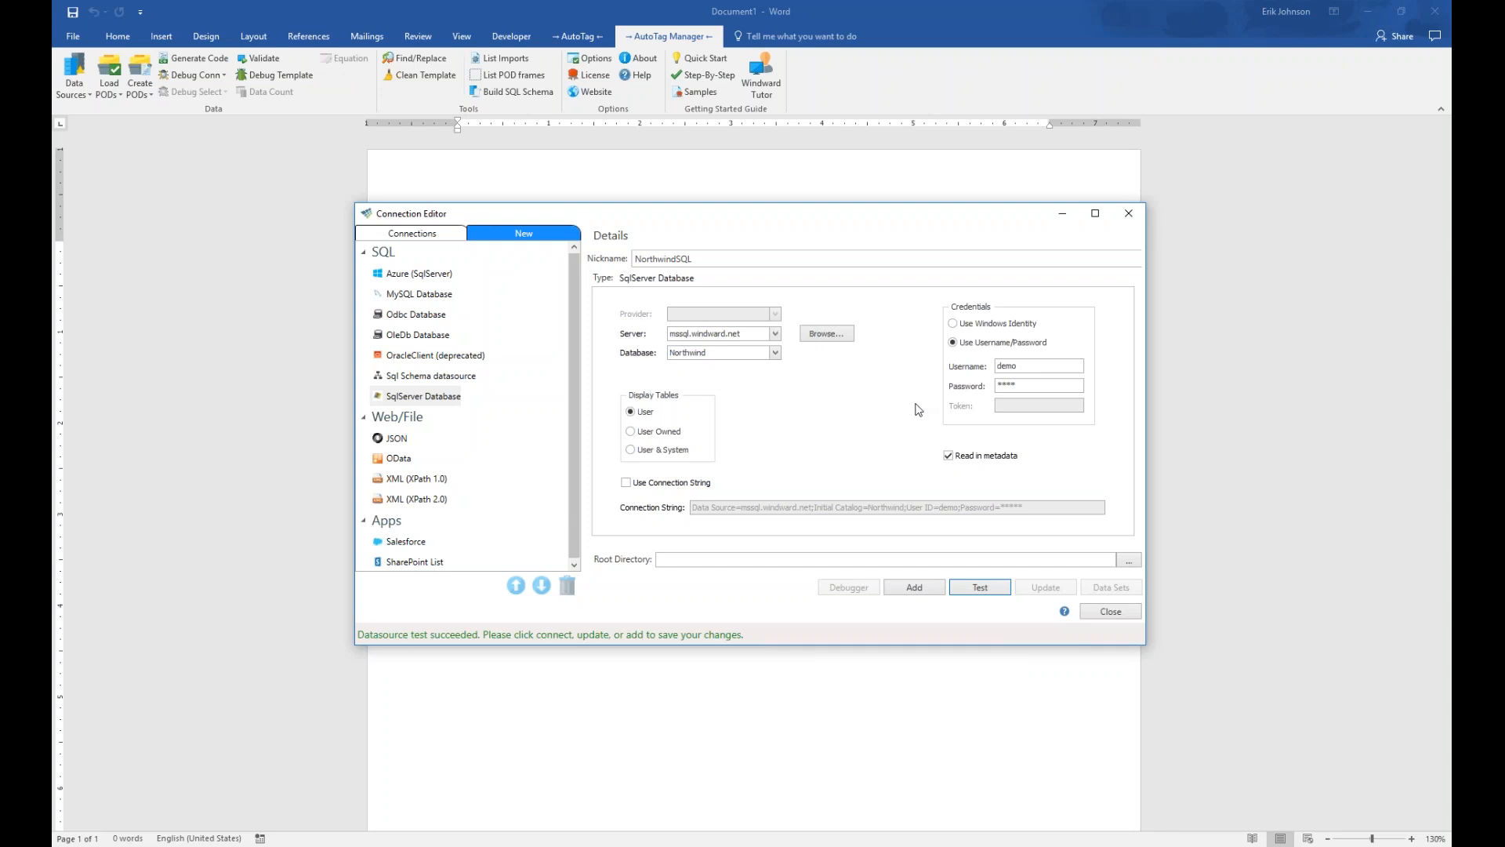
left_click(909, 589)
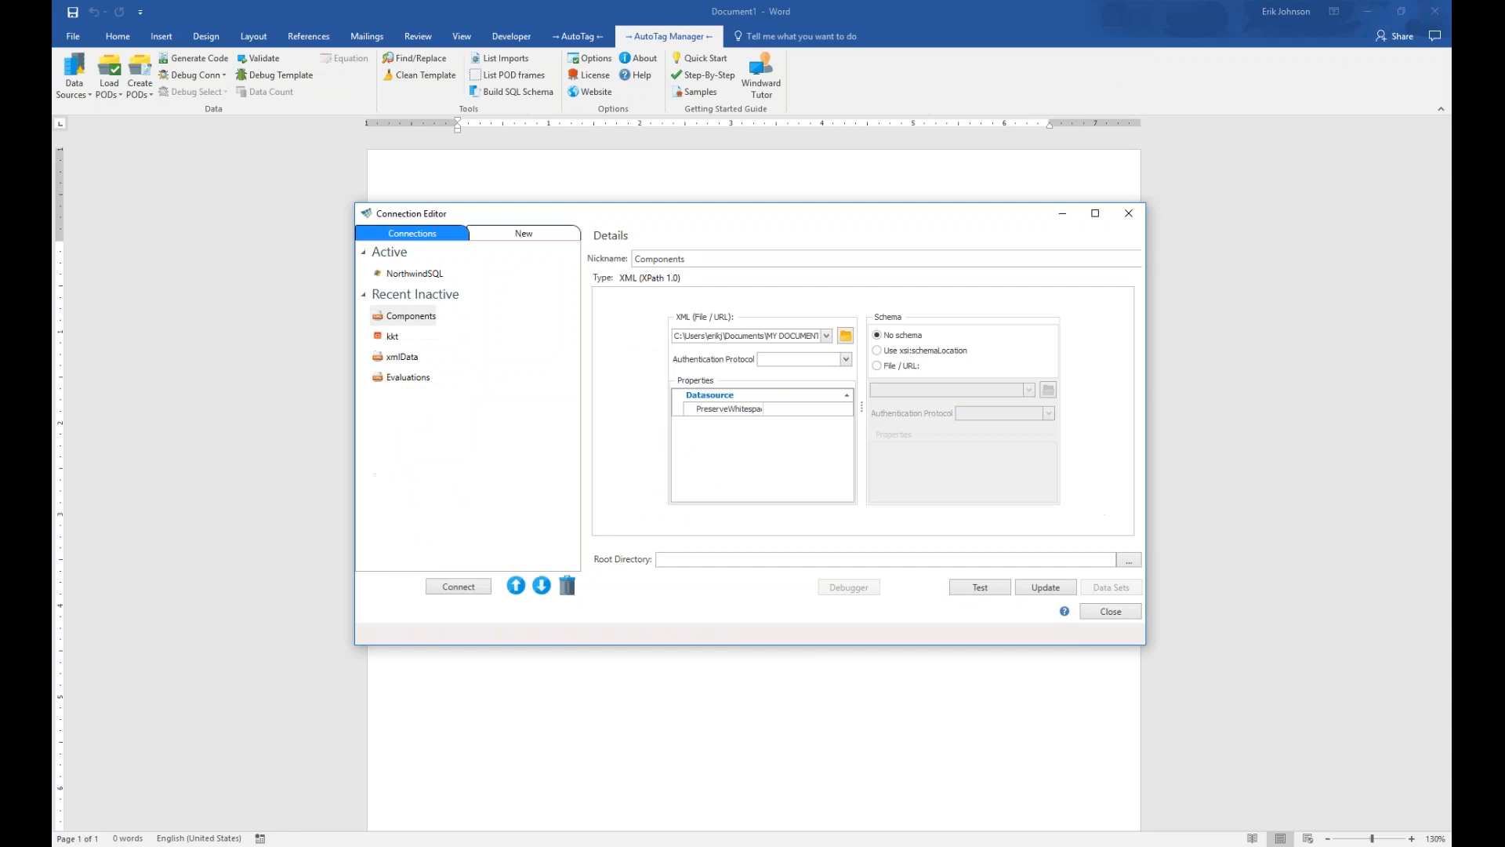
Check the NorthwindSQL settings in the Active list and close the Connection Editor
left_click(410, 274)
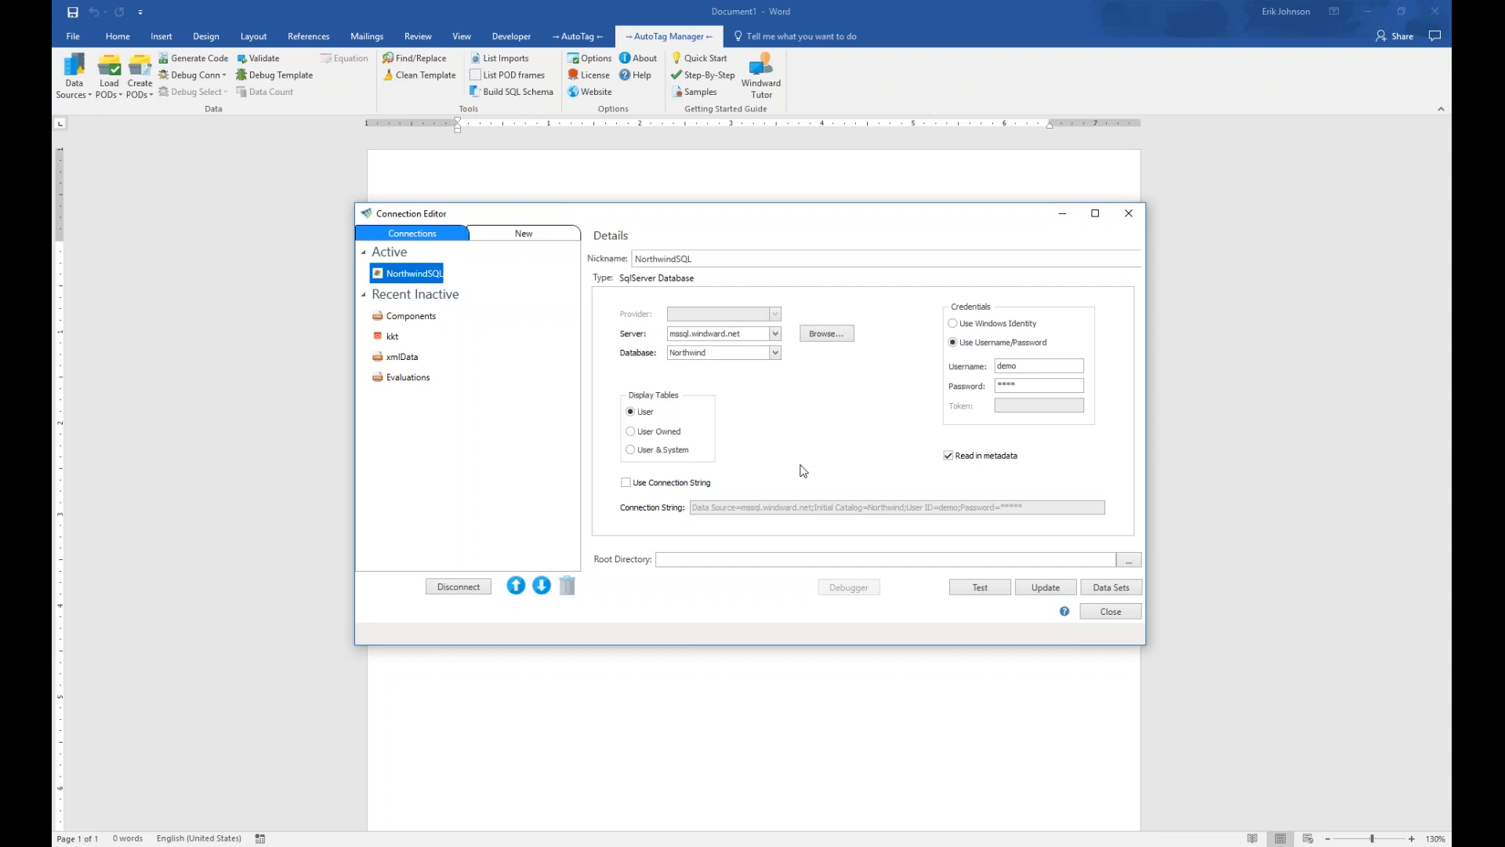
left_click(1106, 620)
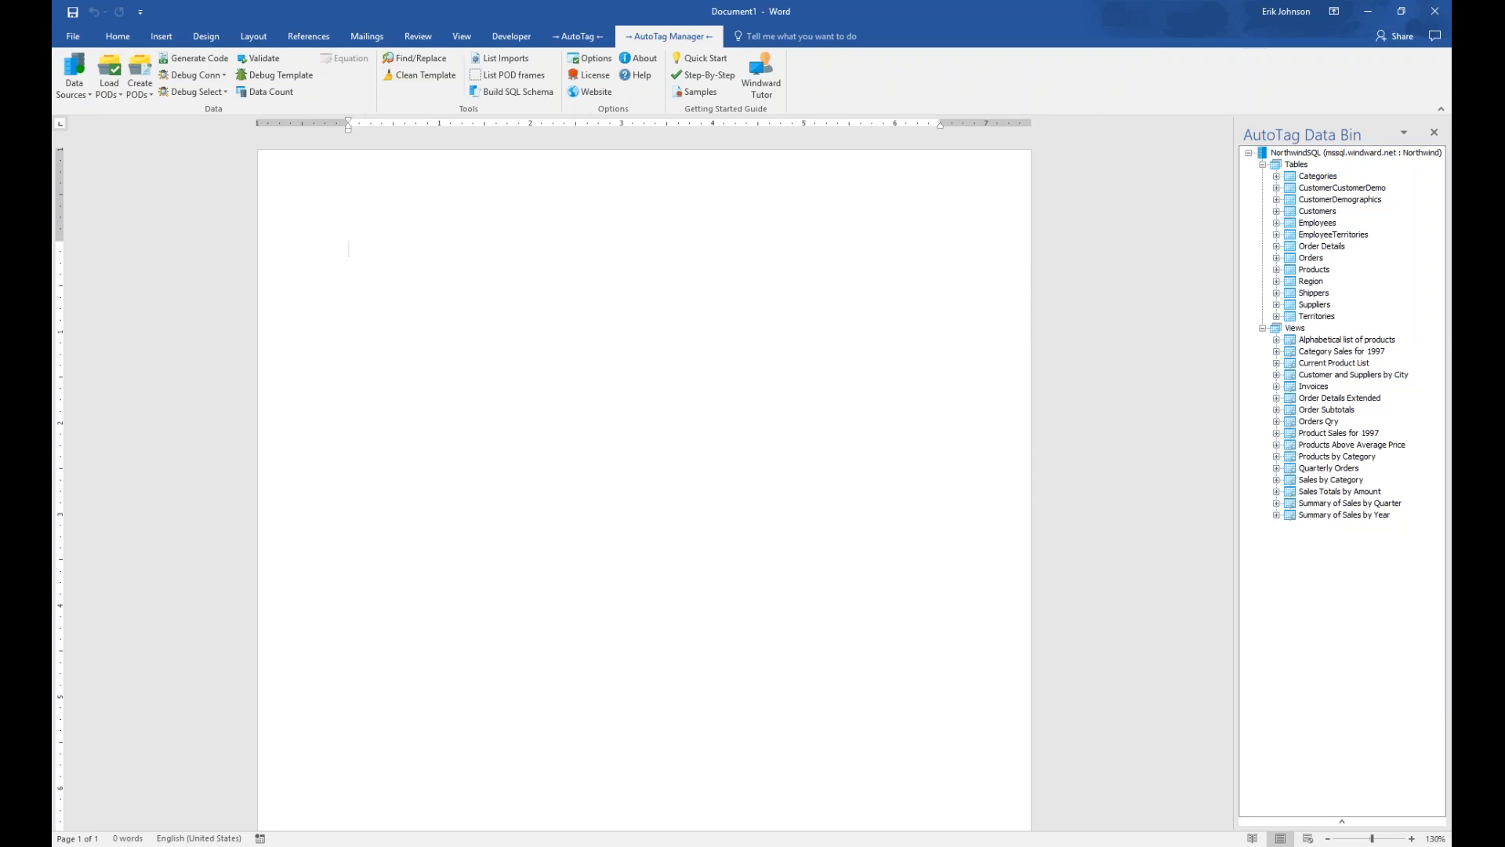
Insert a 3-column by 2-row table from the Insert tab's Table grid
left_click(154, 37)
left_click(169, 64)
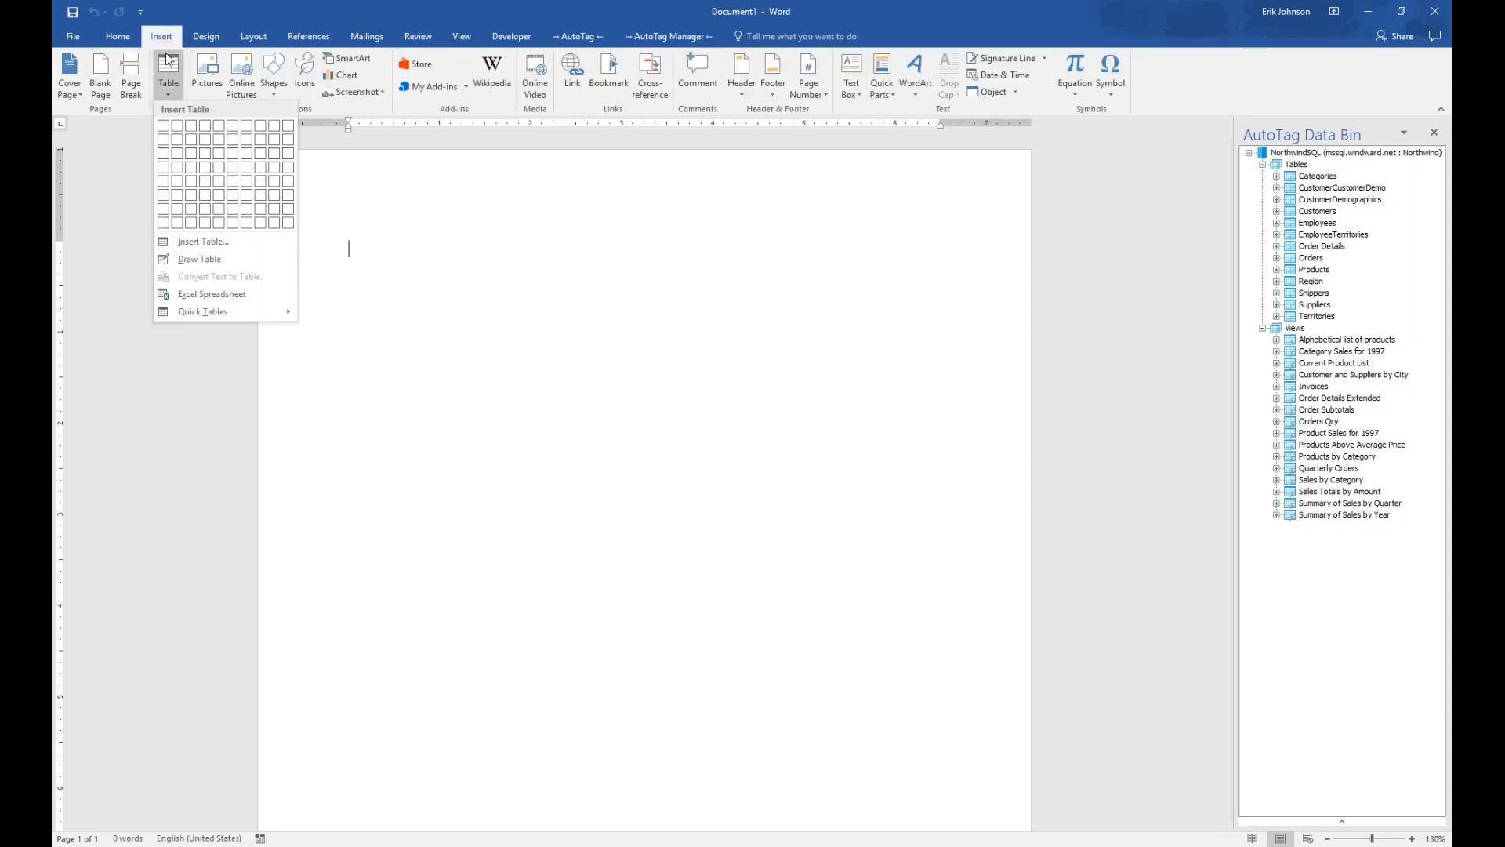
left_click(191, 139)
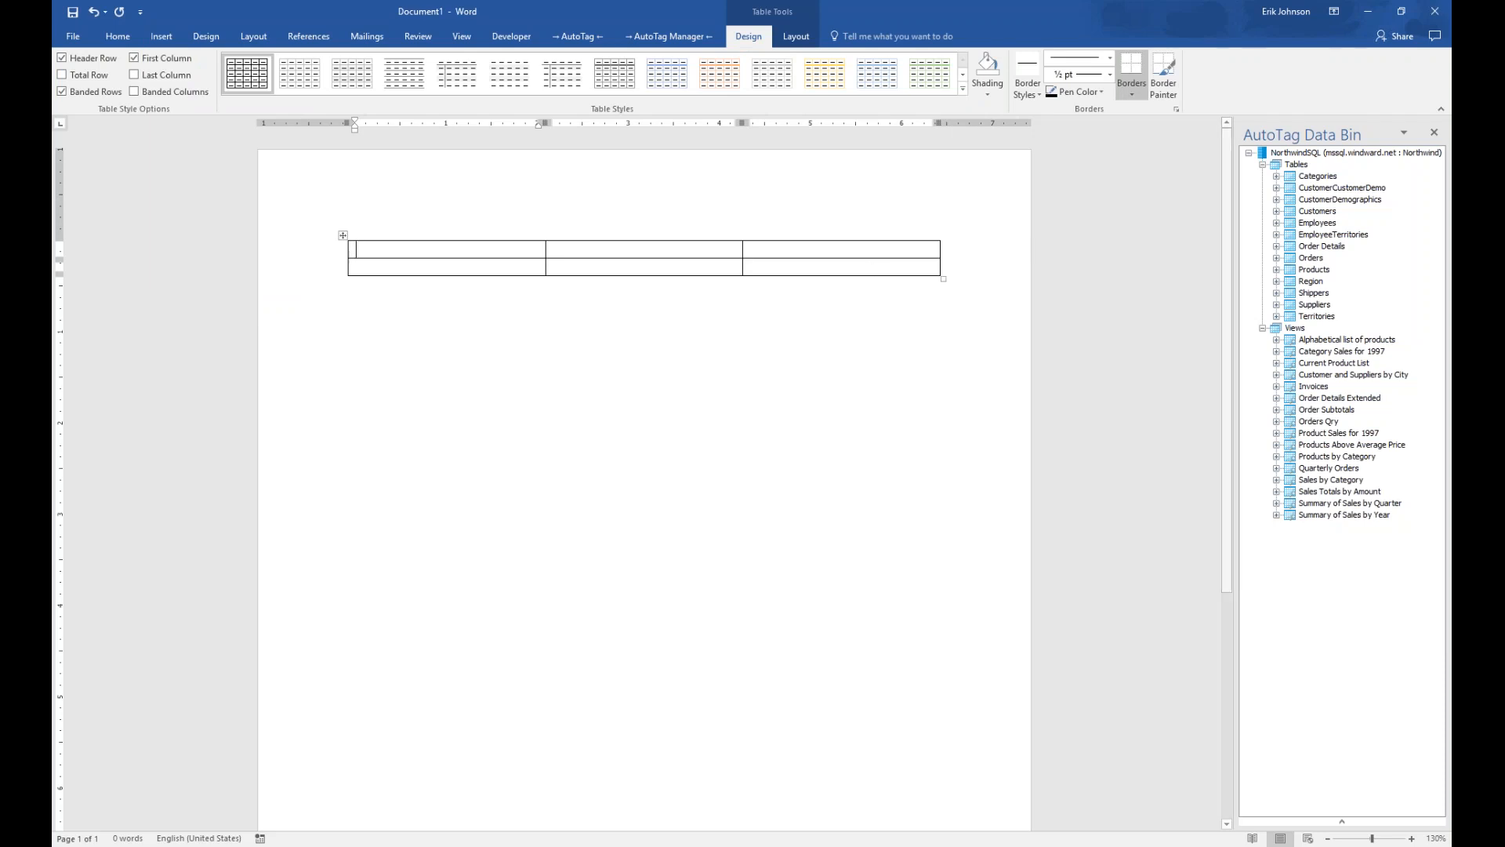
Expand Categories in the Data Bin and enter headers Category Name, Description and Picture
left_click(1277, 178)
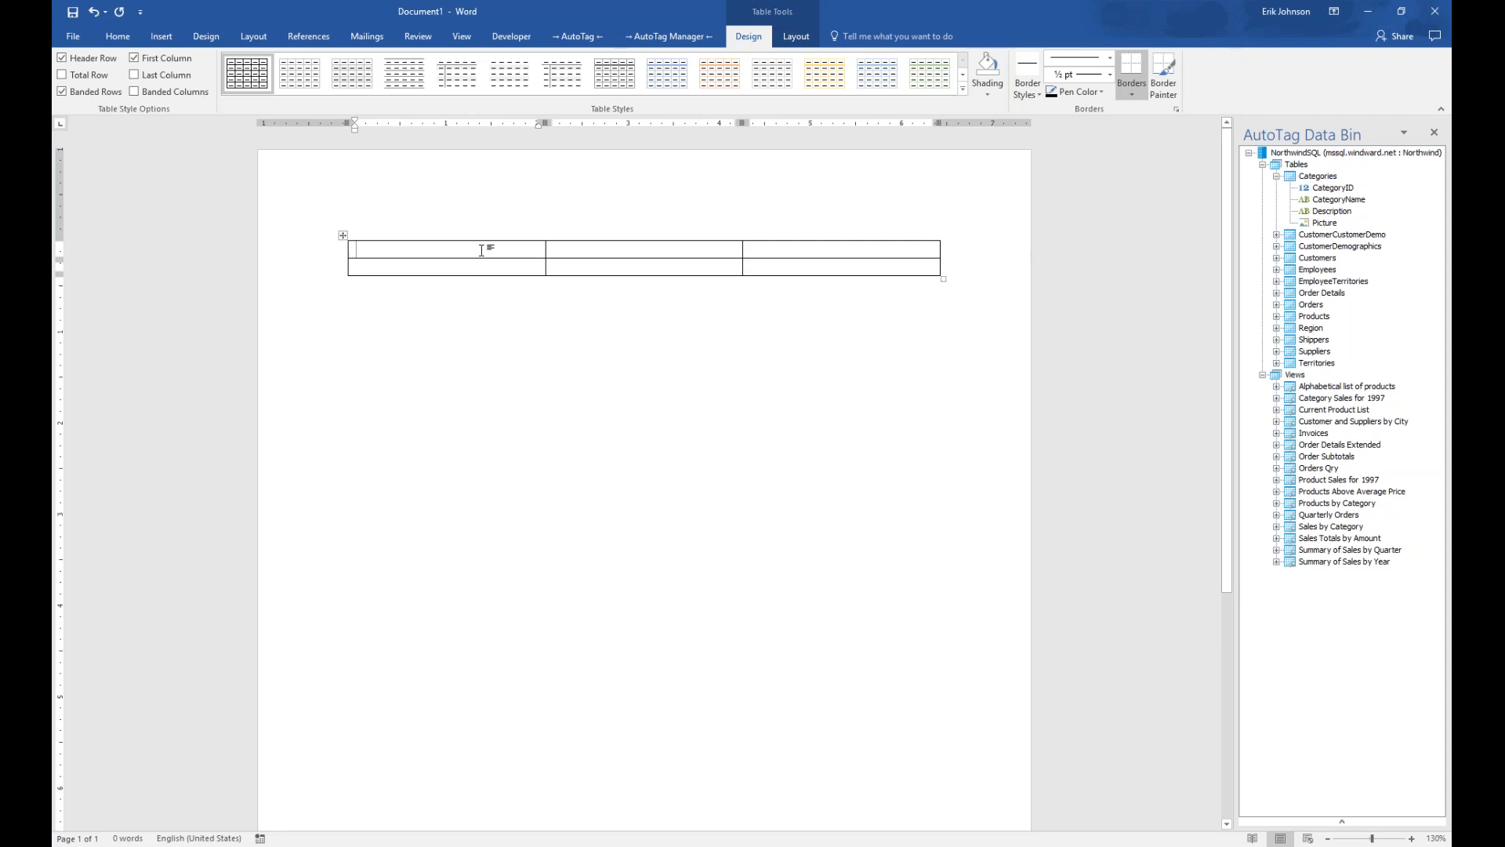
type("Category Name")
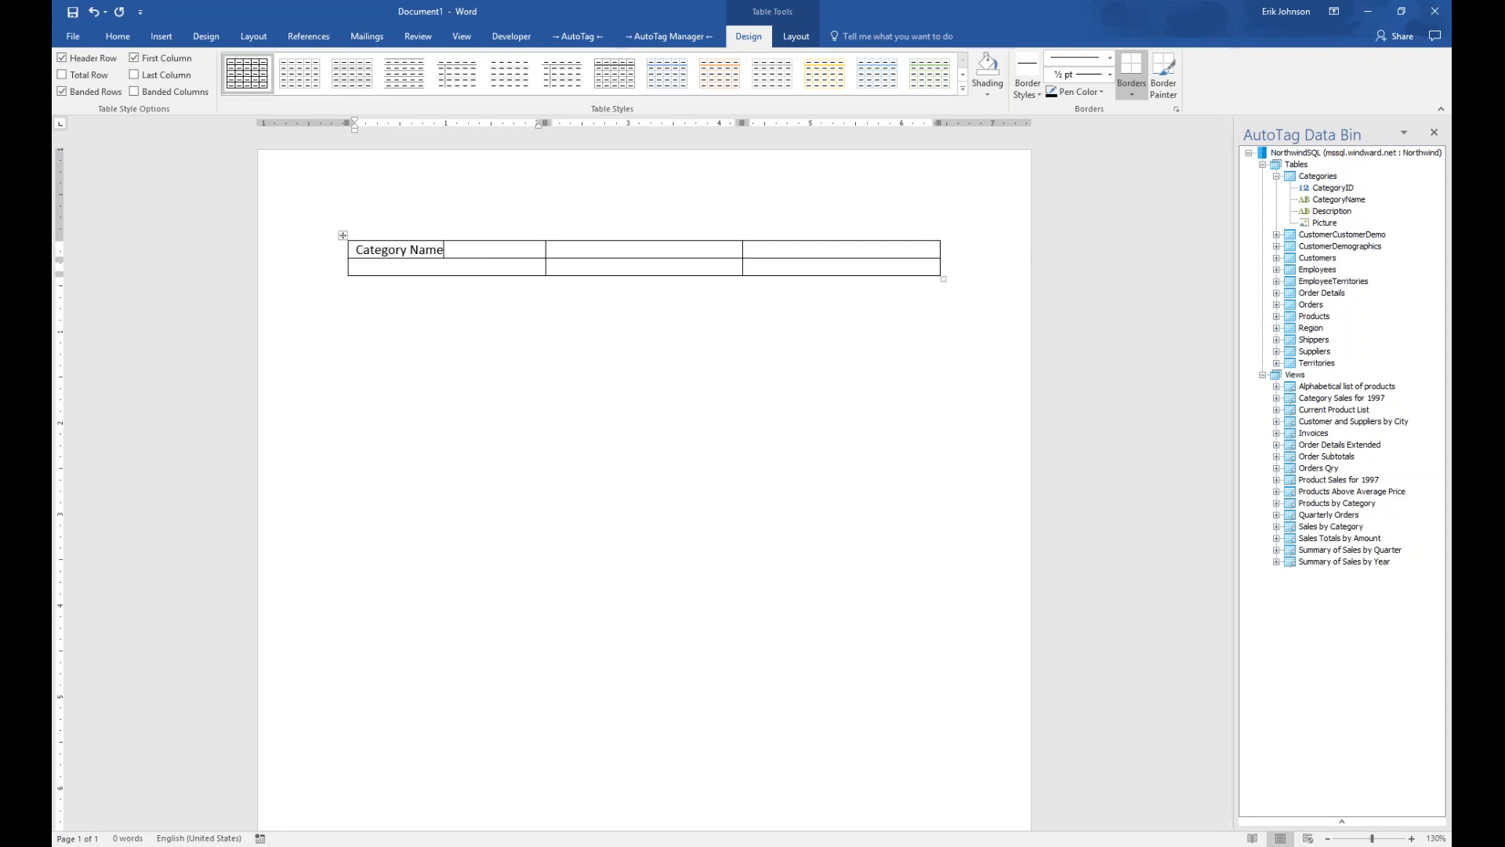
key("Tab")
type("Description")
key("Tab")
type("Picturee")
key("BackSpace")
Insert a ForEach loop tag (NorthwindSQL, varName1) into the first data cell under Category Name
left_click_drag(1326, 223, 764, 272)
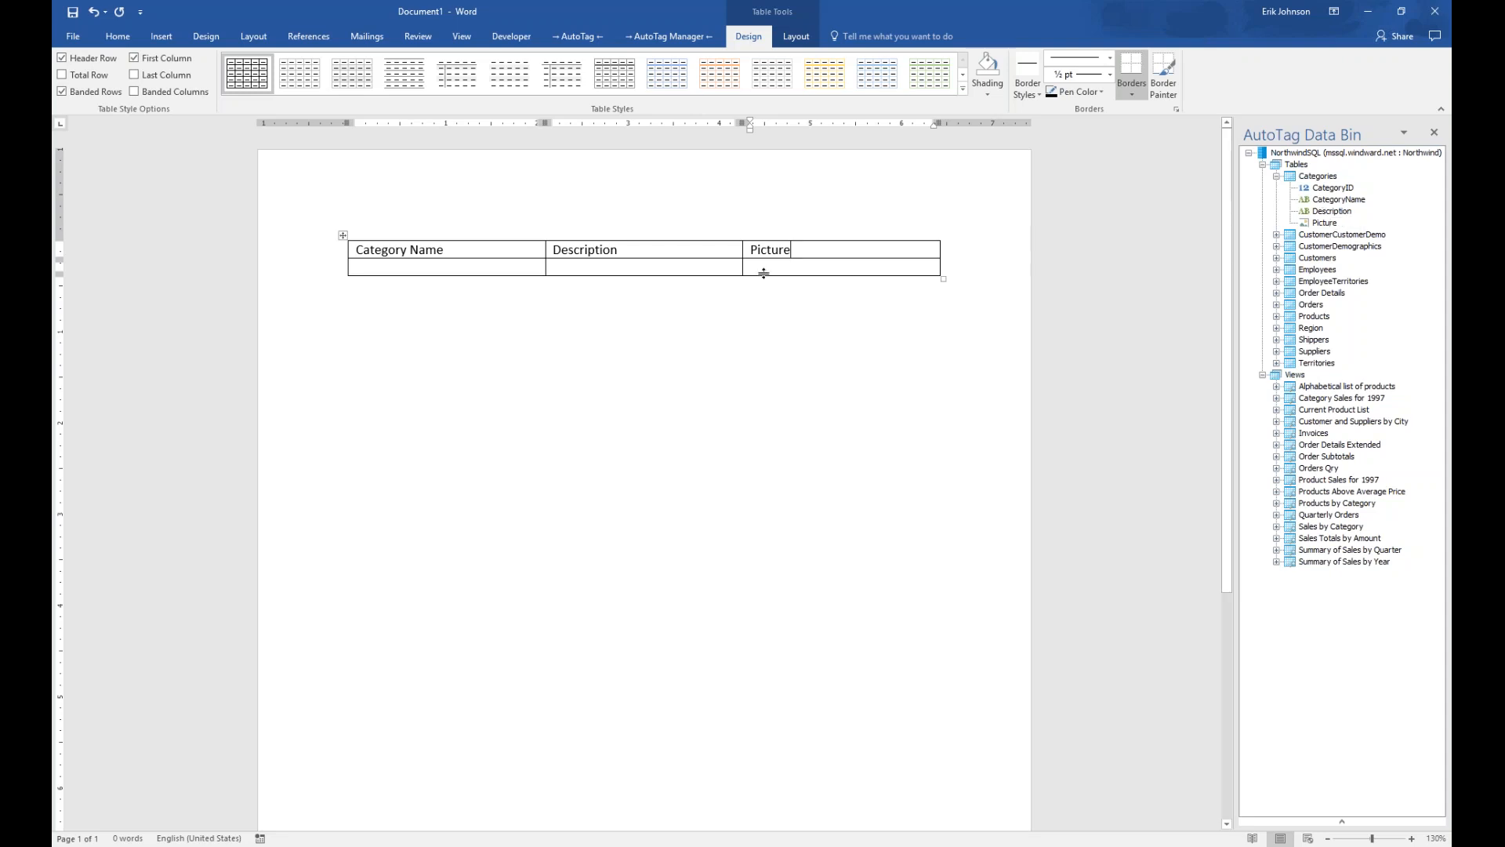
left_click(373, 270)
left_click(585, 36)
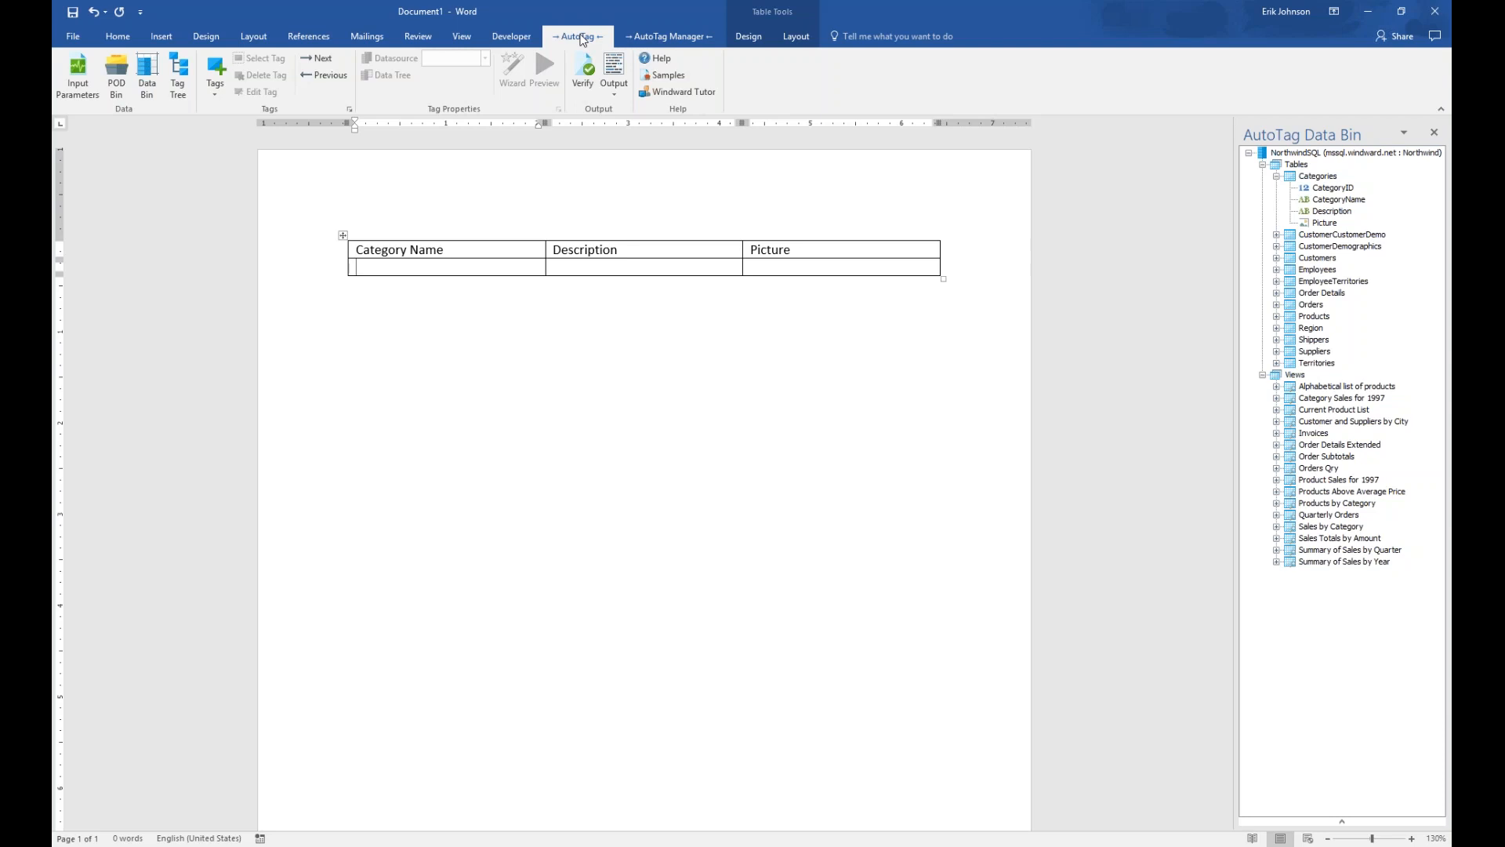
left_click(218, 95)
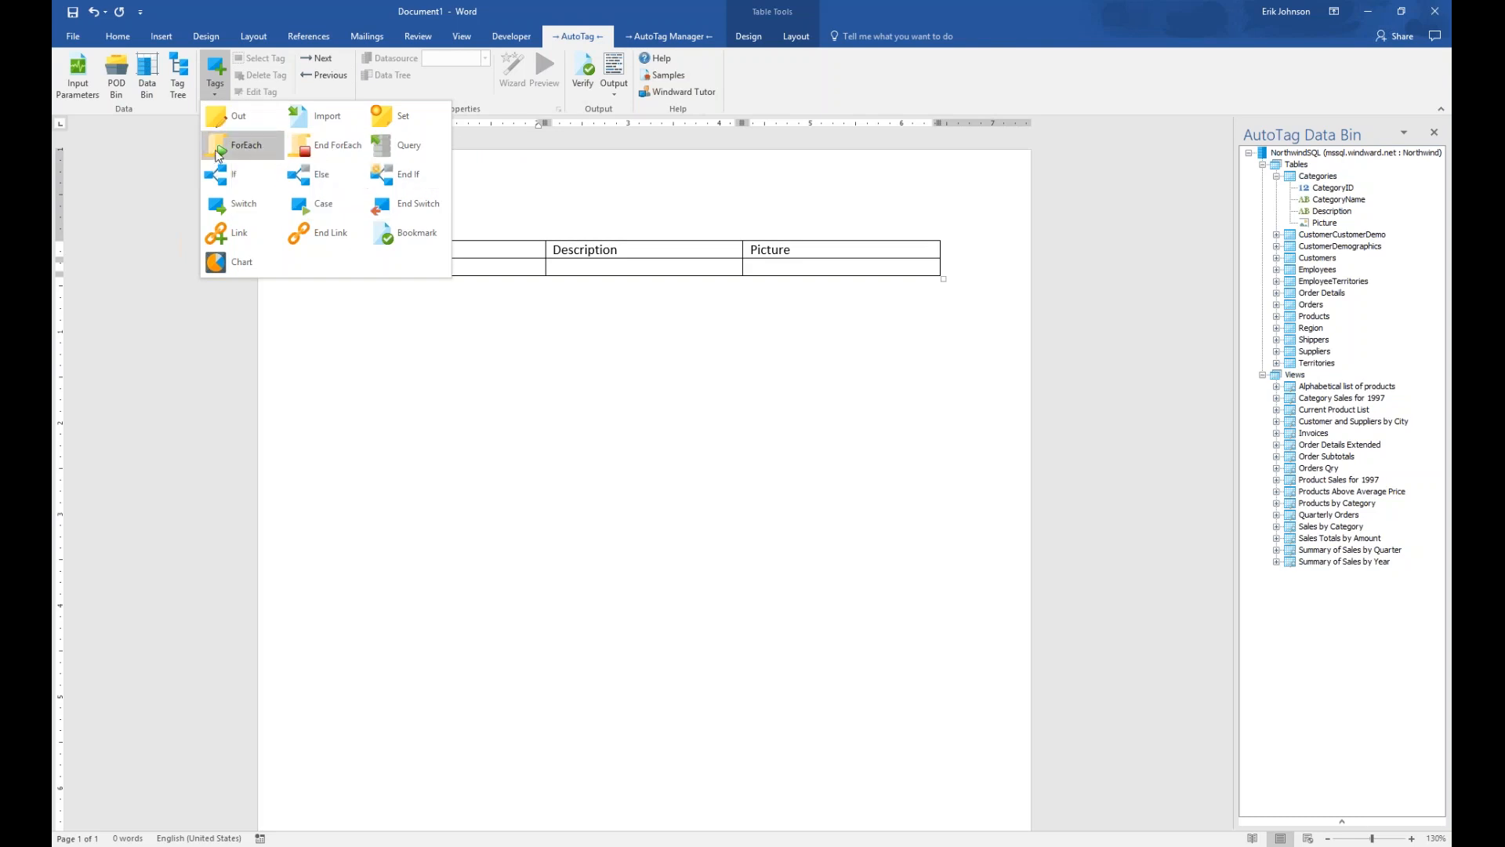
left_click(227, 145)
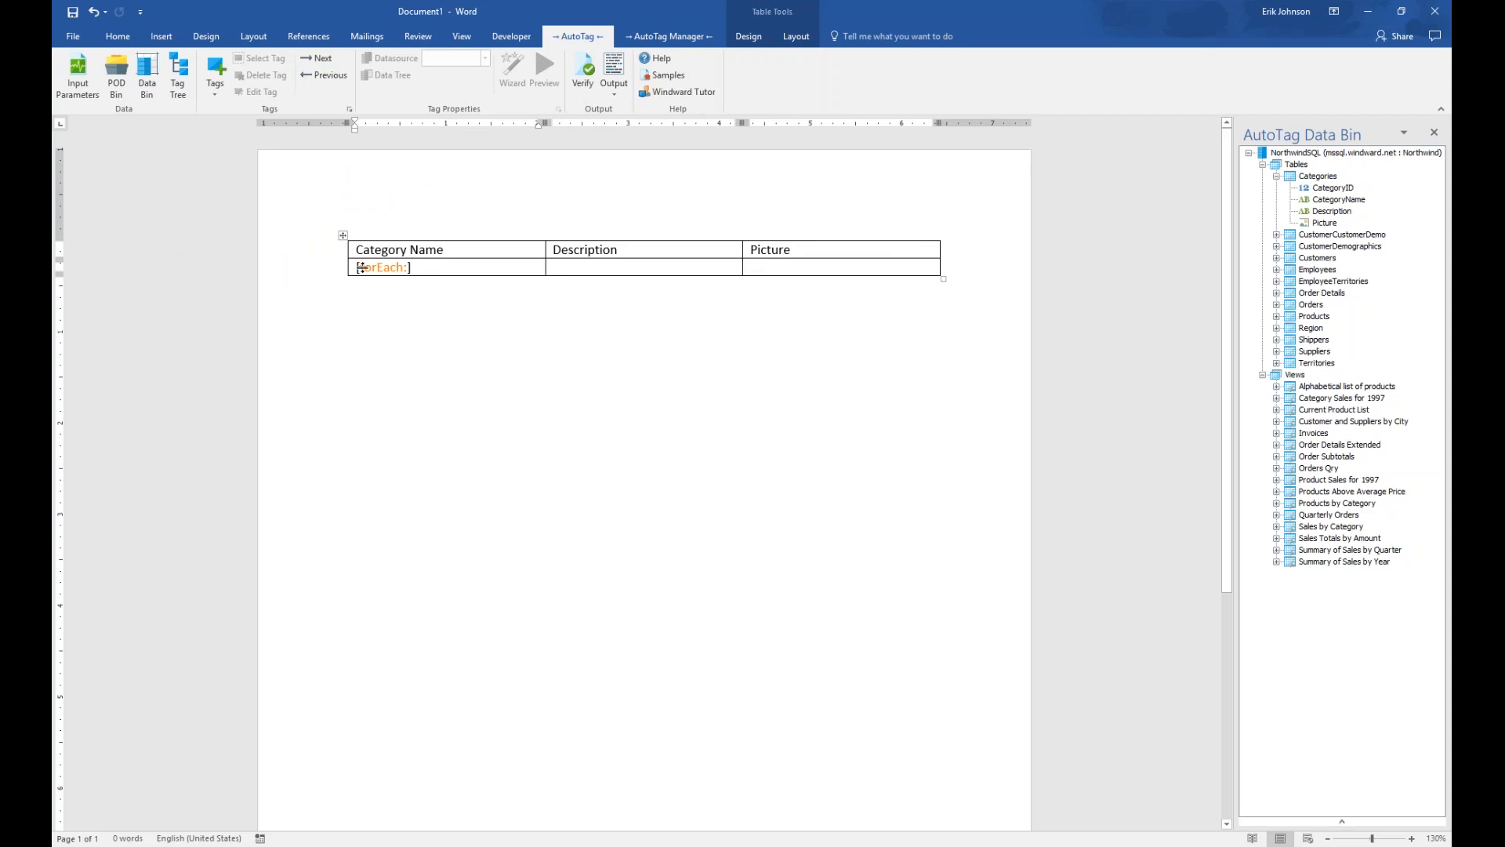
mouse_move(381, 269)
Rename the ForEach tag's variable to varCategories without updating other tags that reference it
left_click(385, 268)
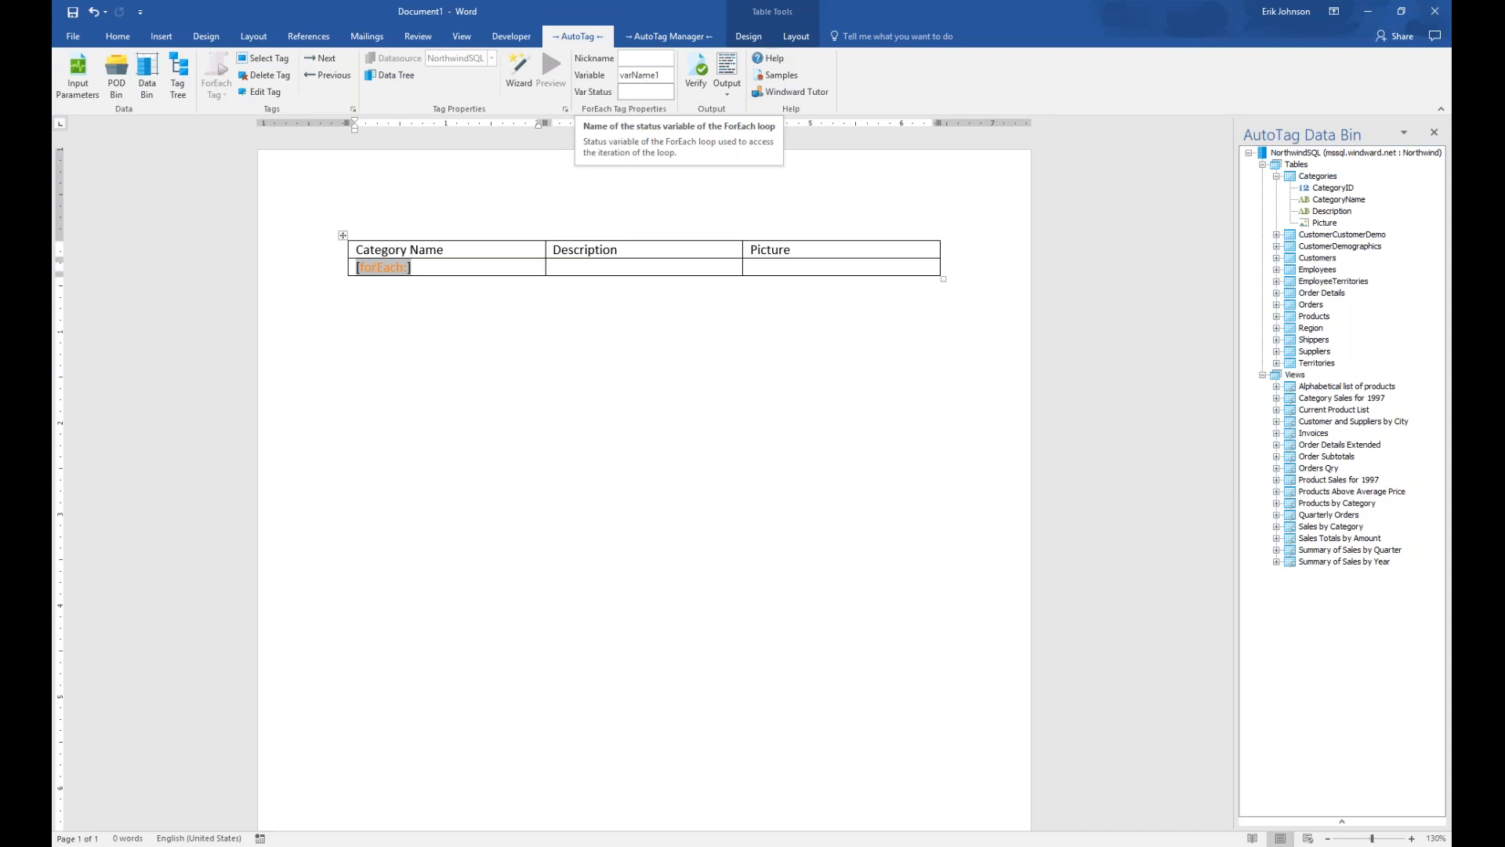
double_click(672, 77)
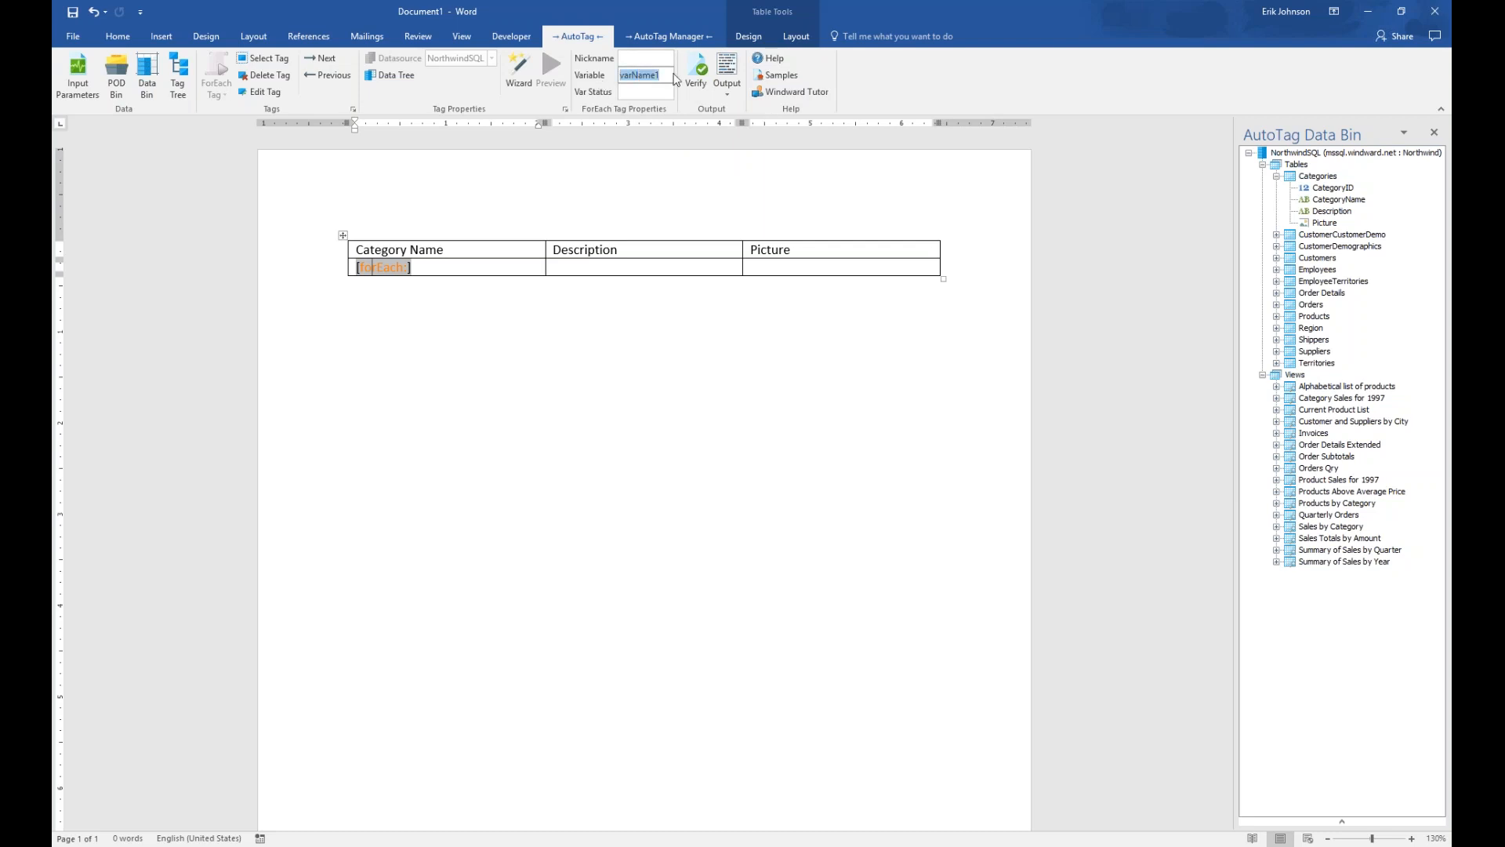
type("varCategories")
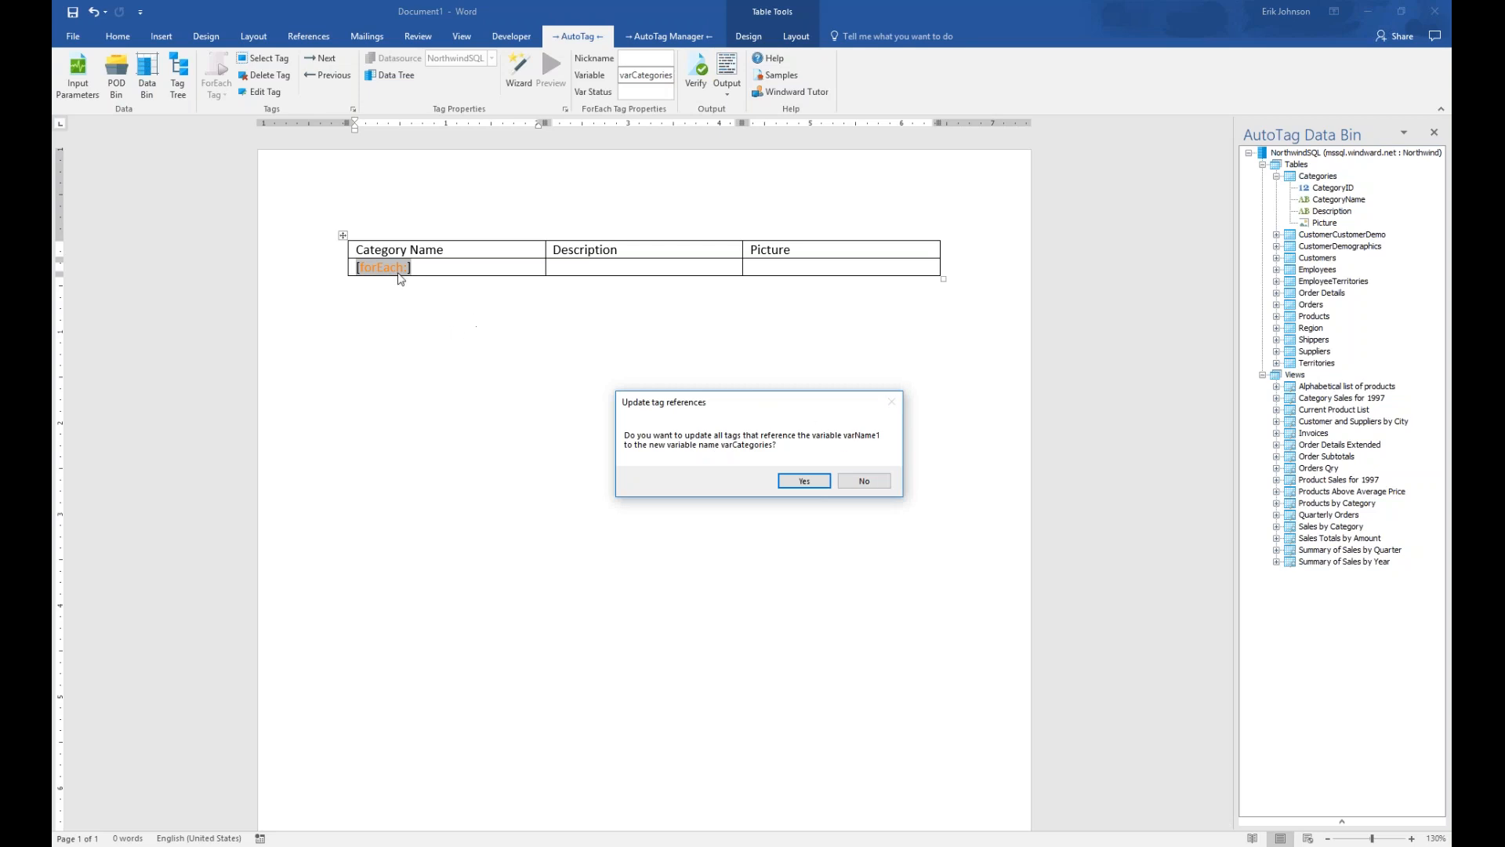
left_click(872, 485)
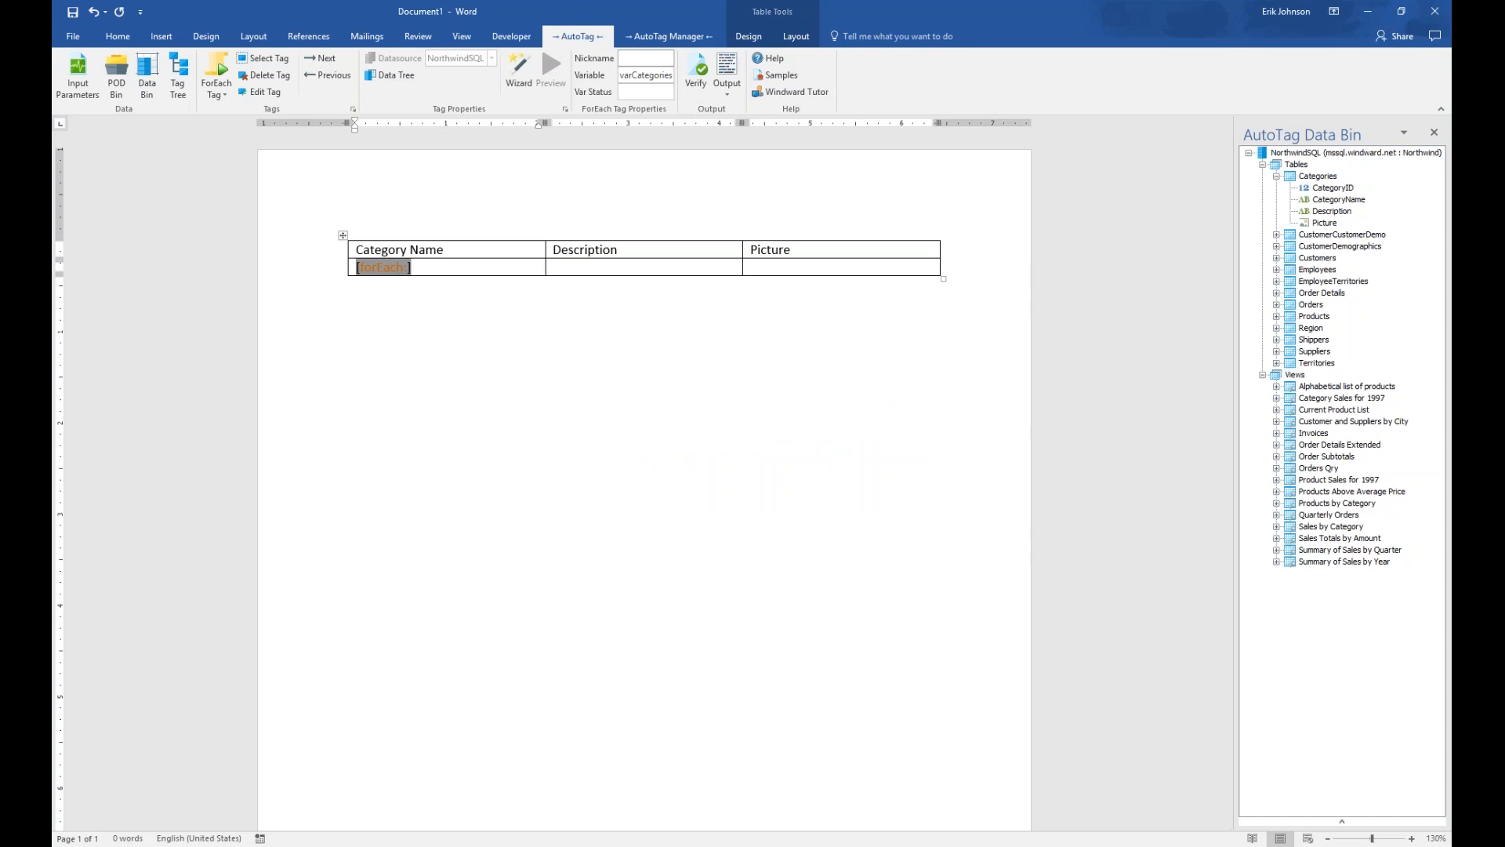
Set the tag's nickname to [Categories] so it reads [Categories:] in the cell
mouse_move(391, 268)
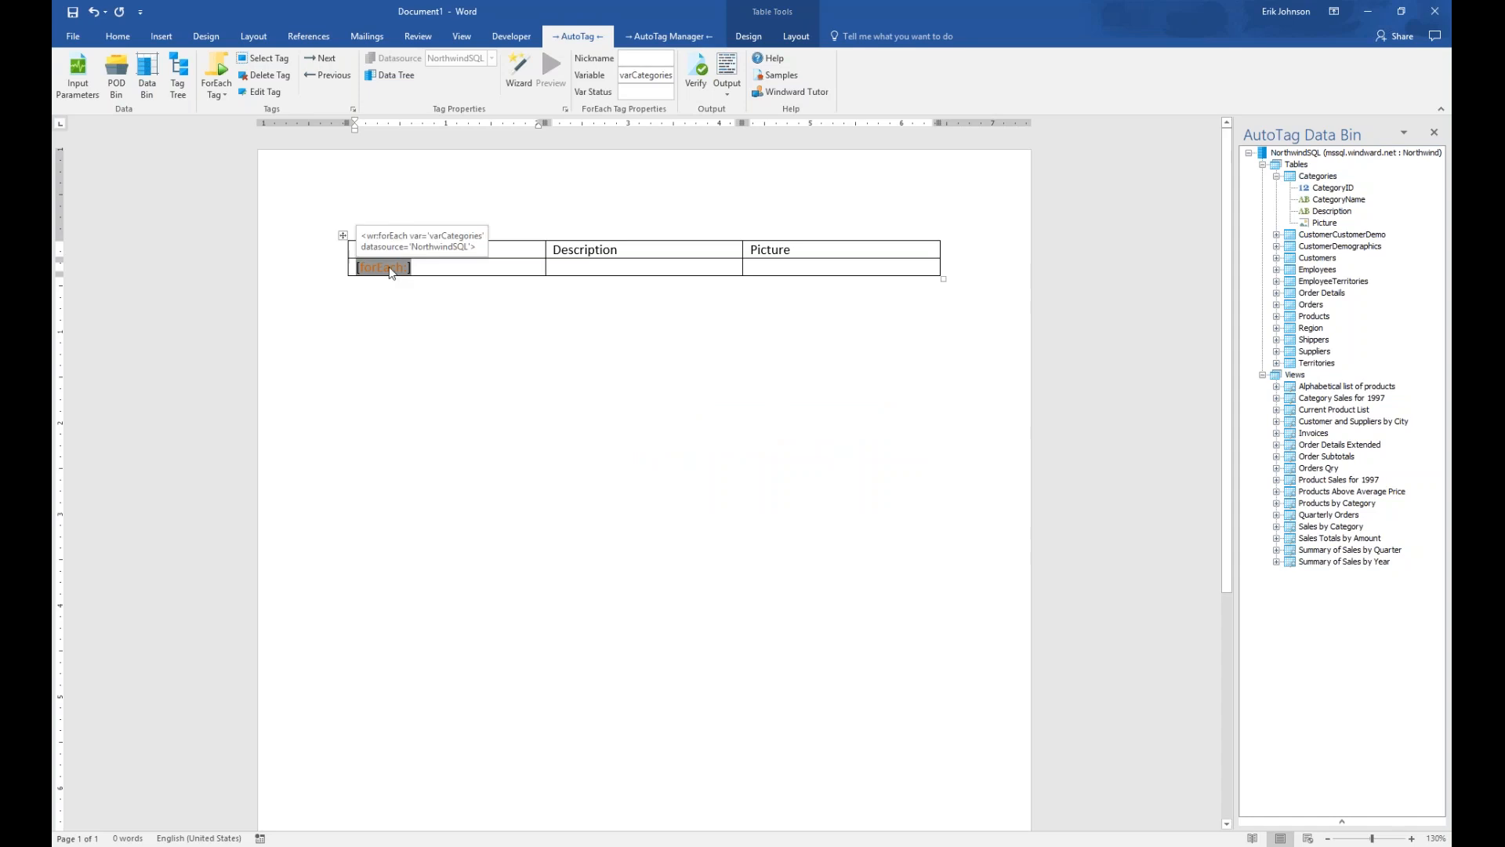
left_click(661, 59)
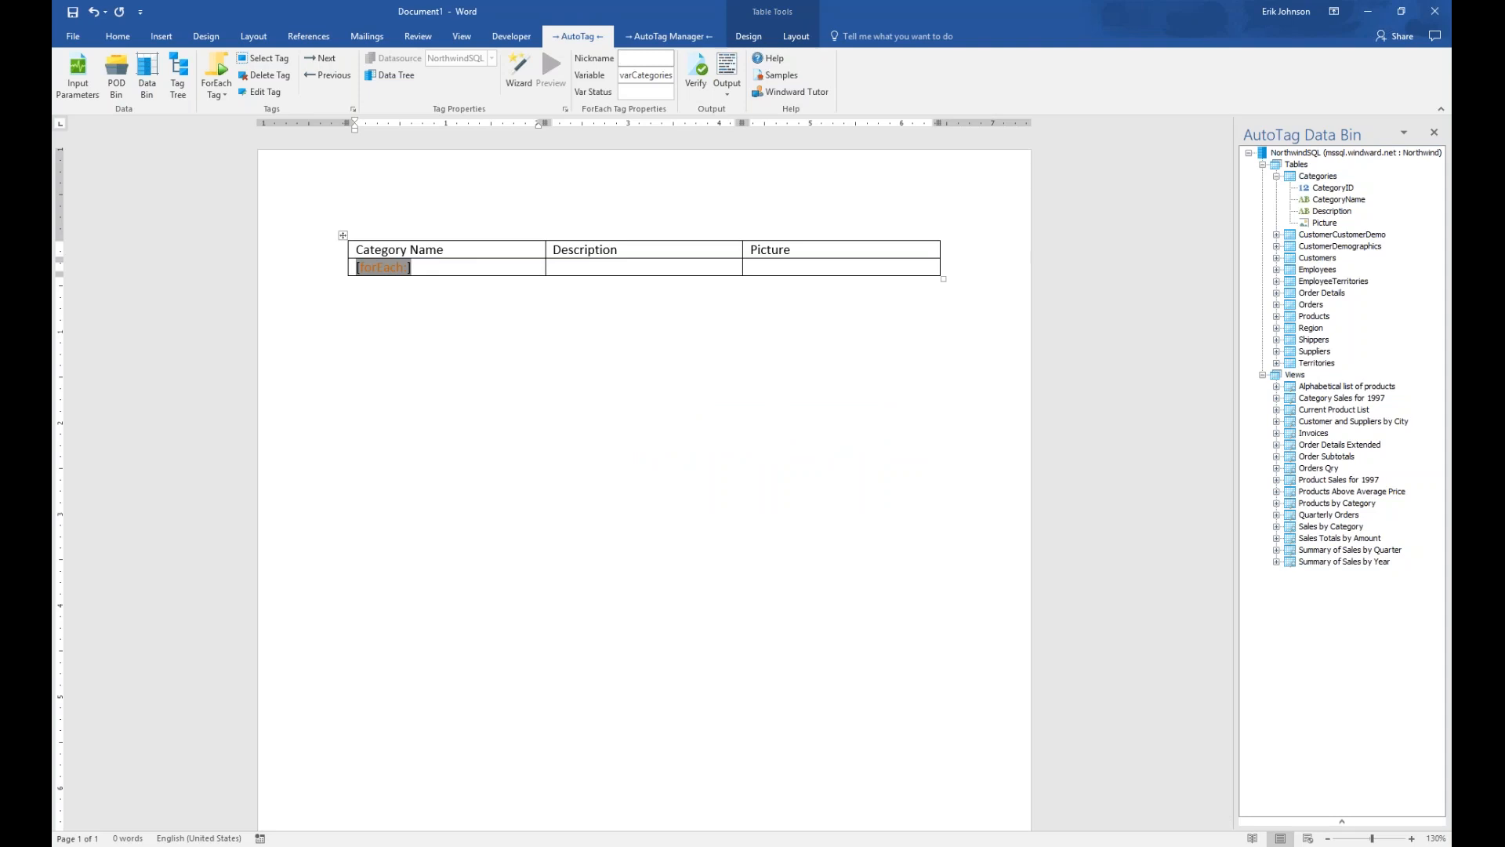
type("[Categories")
left_click(692, 400)
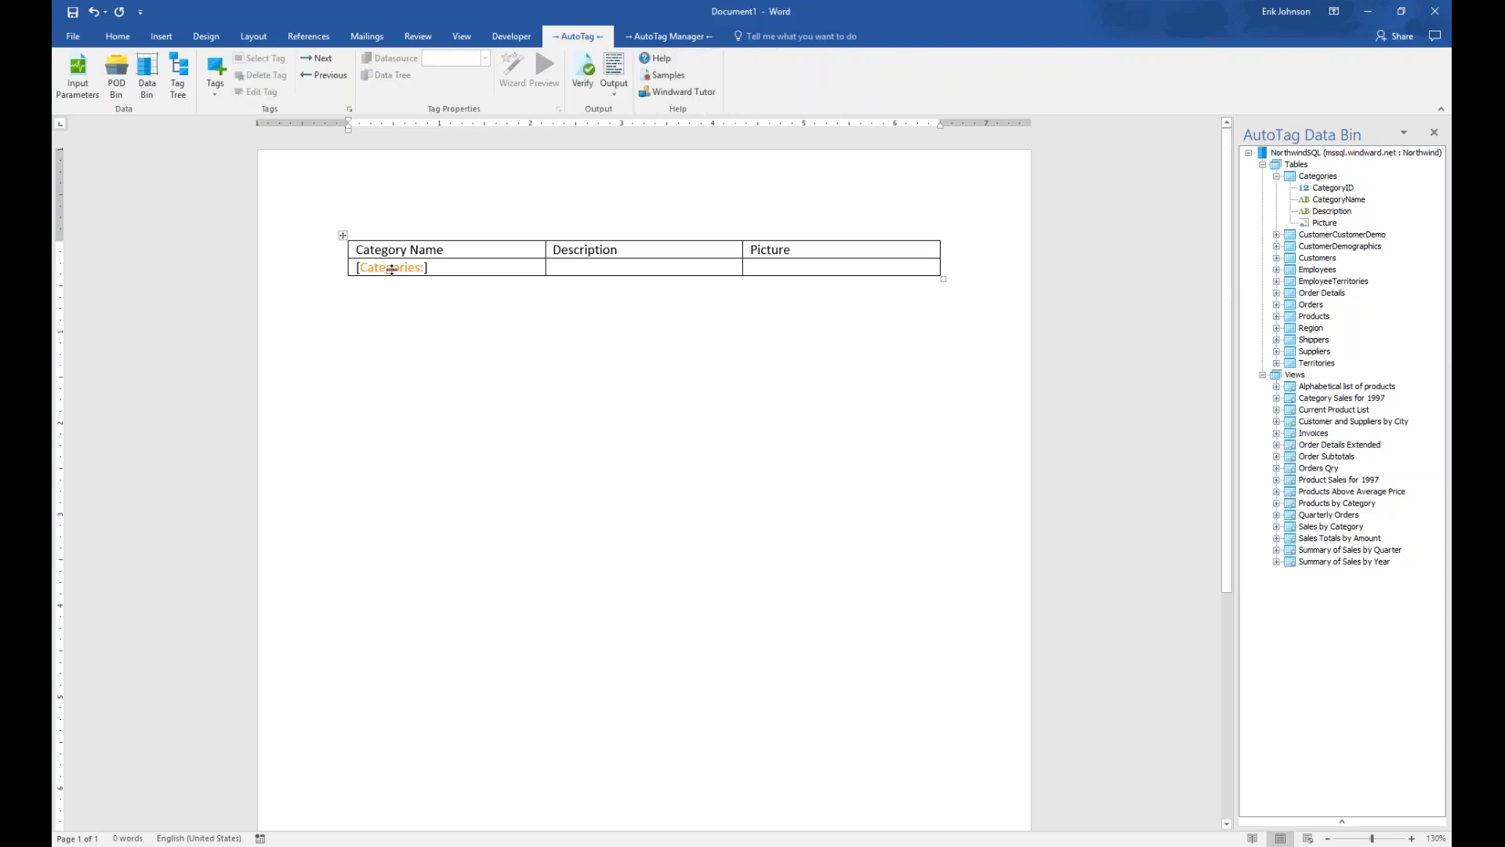
mouse_move(392, 269)
left_click(396, 268)
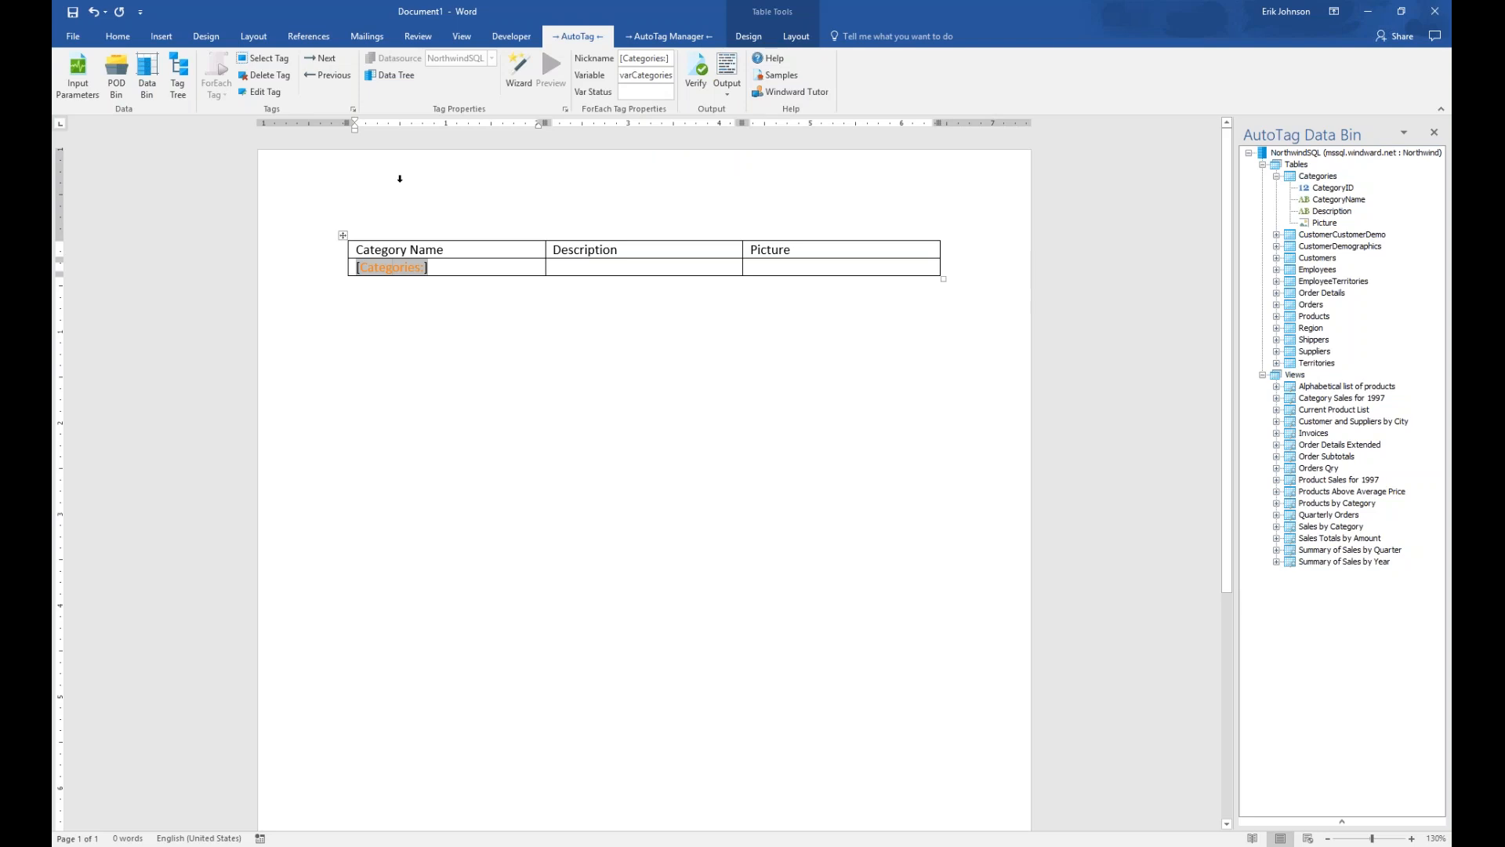
mouse_move(393, 267)
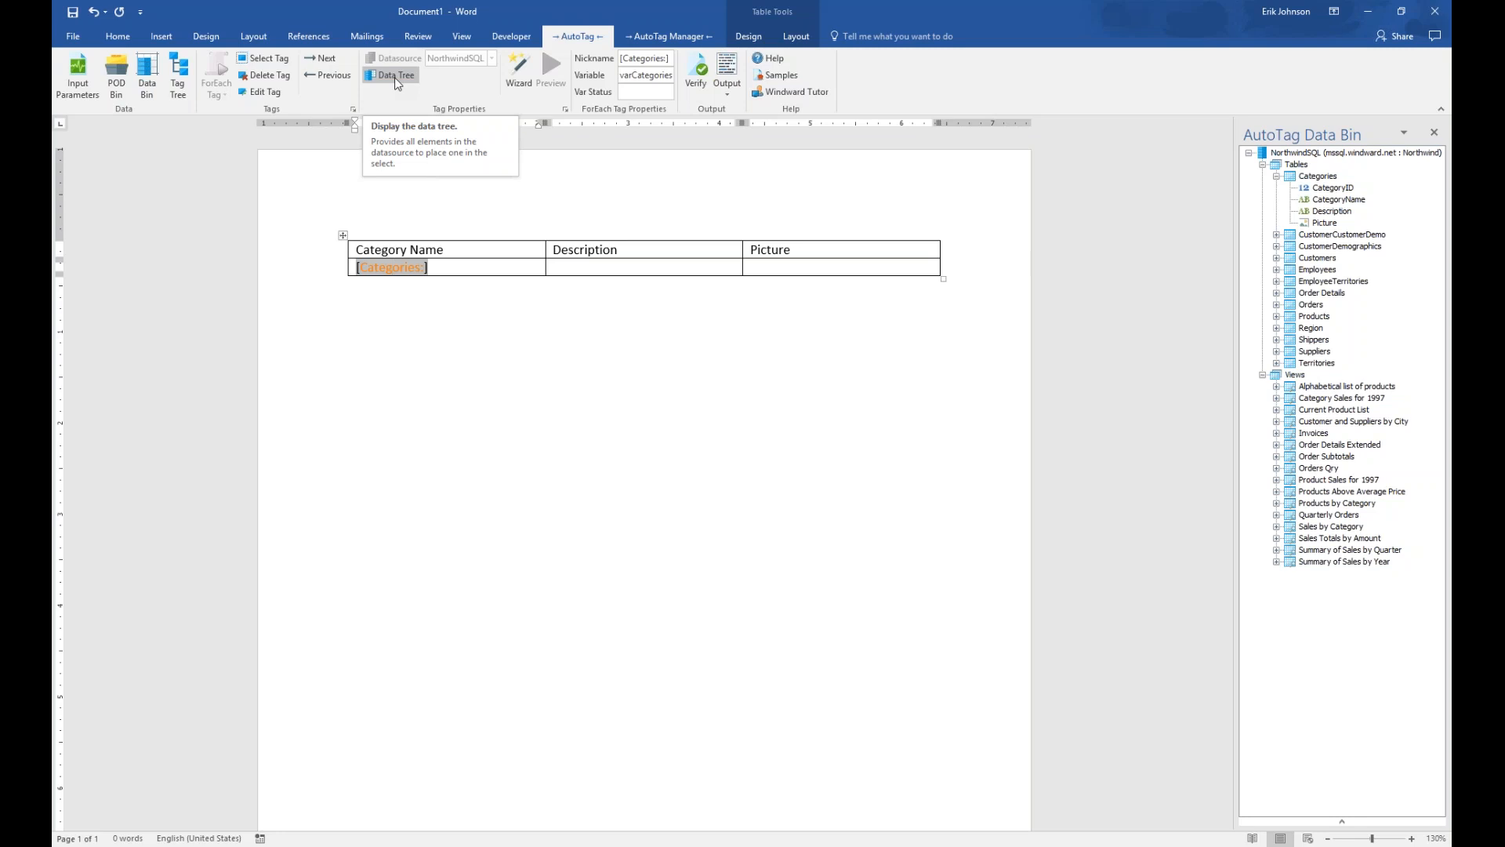
Set the loop tag's select to the Categories table from the Northwind data tree
left_click(397, 83)
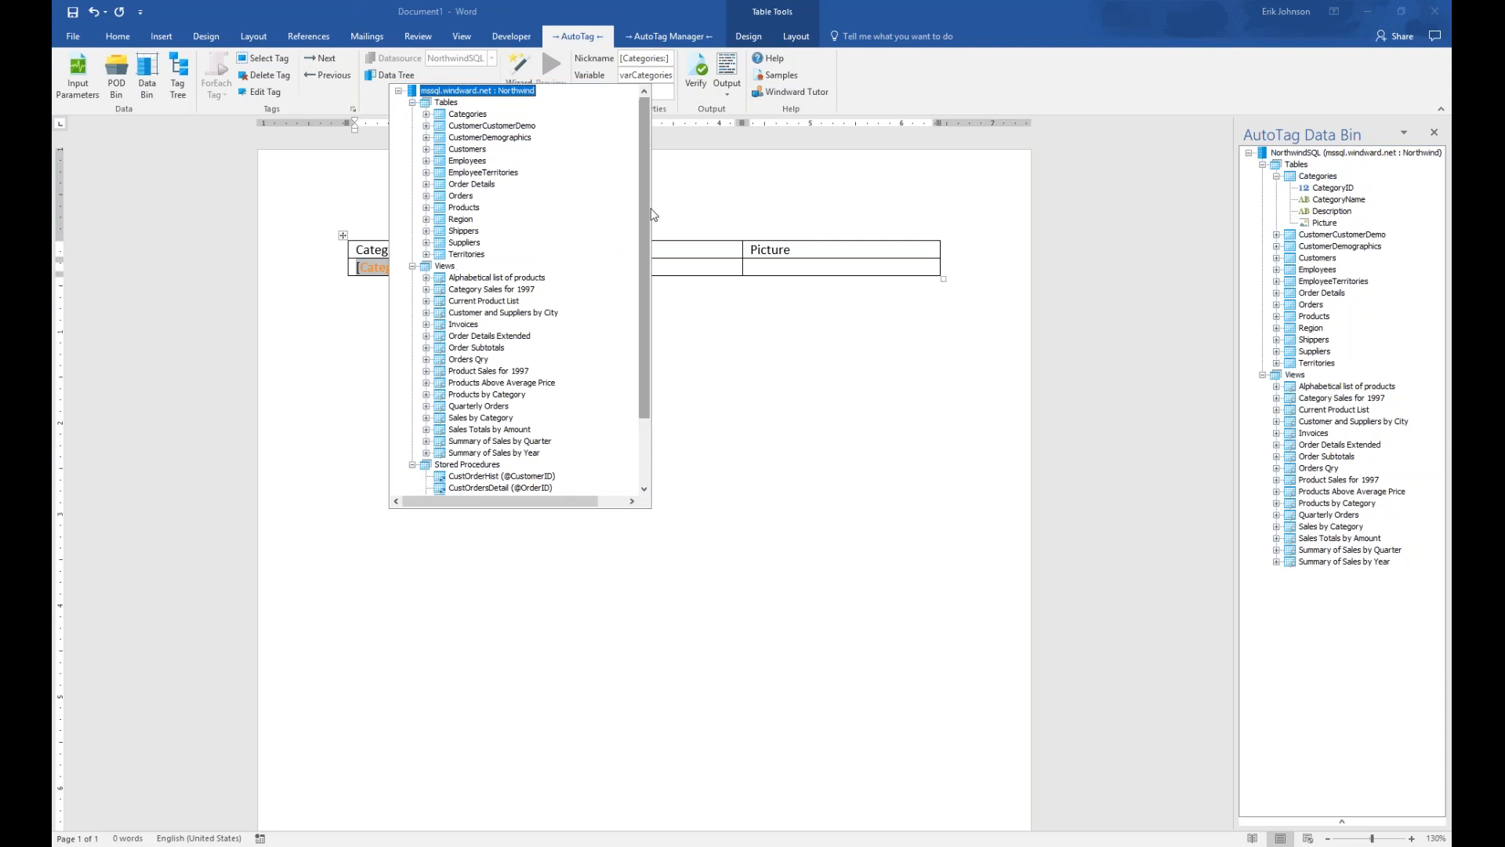
left_click_drag(642, 210, 648, 319)
scroll(462, 137, "up", 3)
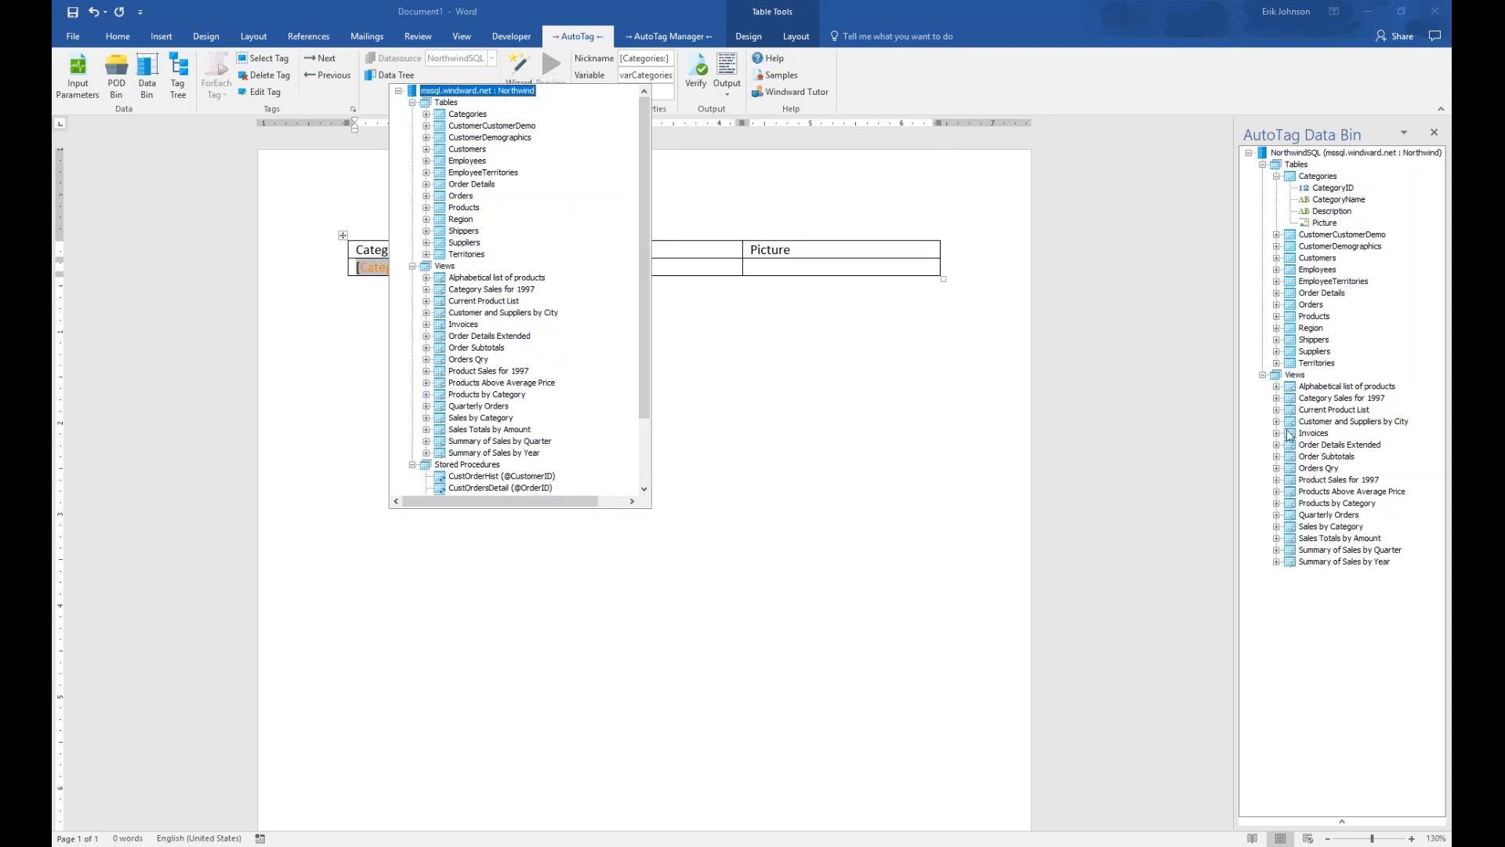
scroll(549, 353, "down", 3)
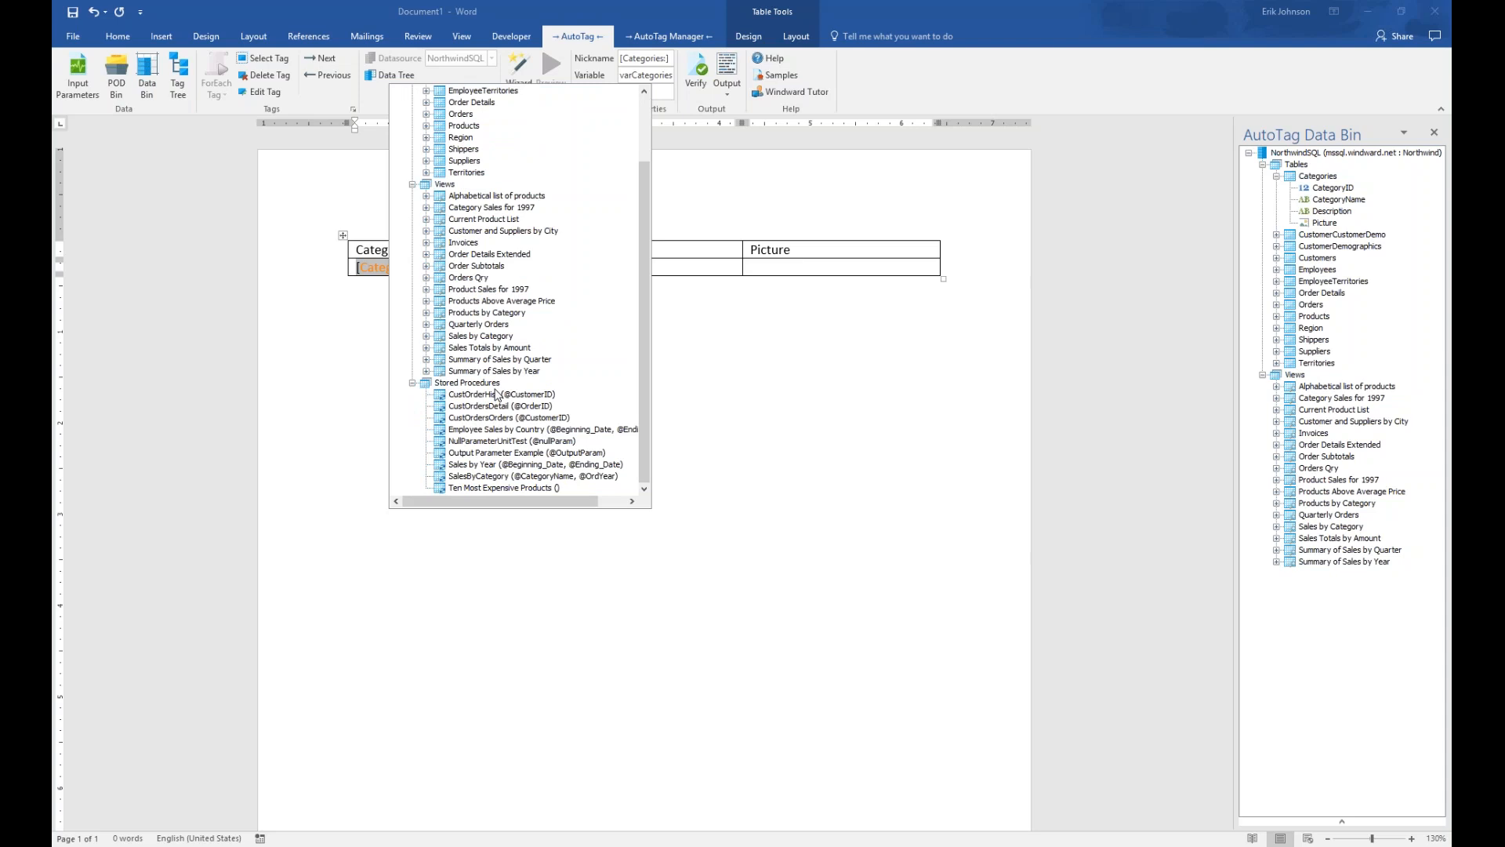
left_click_drag(646, 438, 686, 238)
left_click(426, 114)
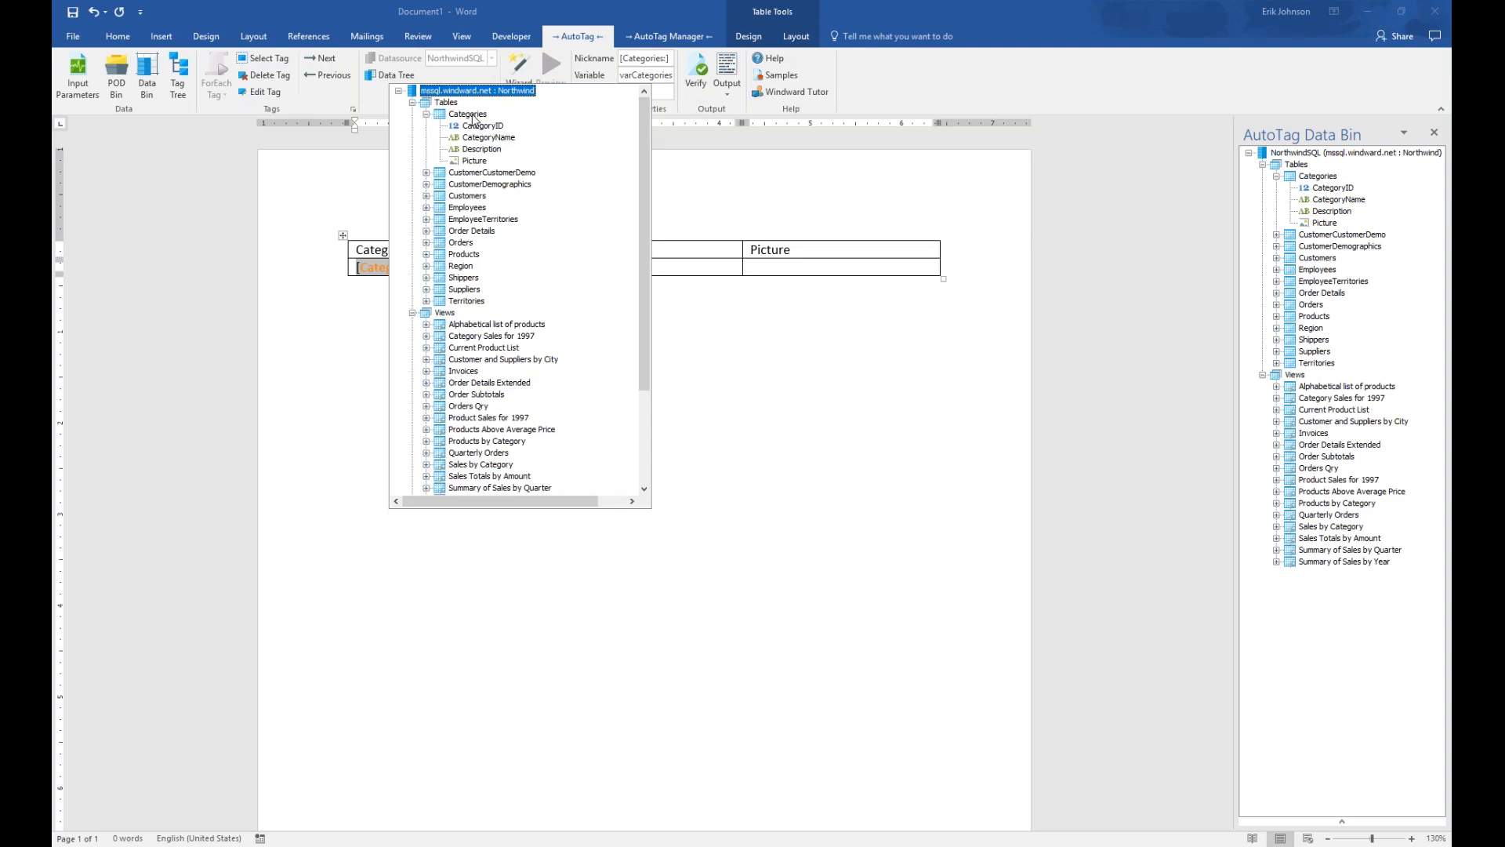
left_click(473, 115)
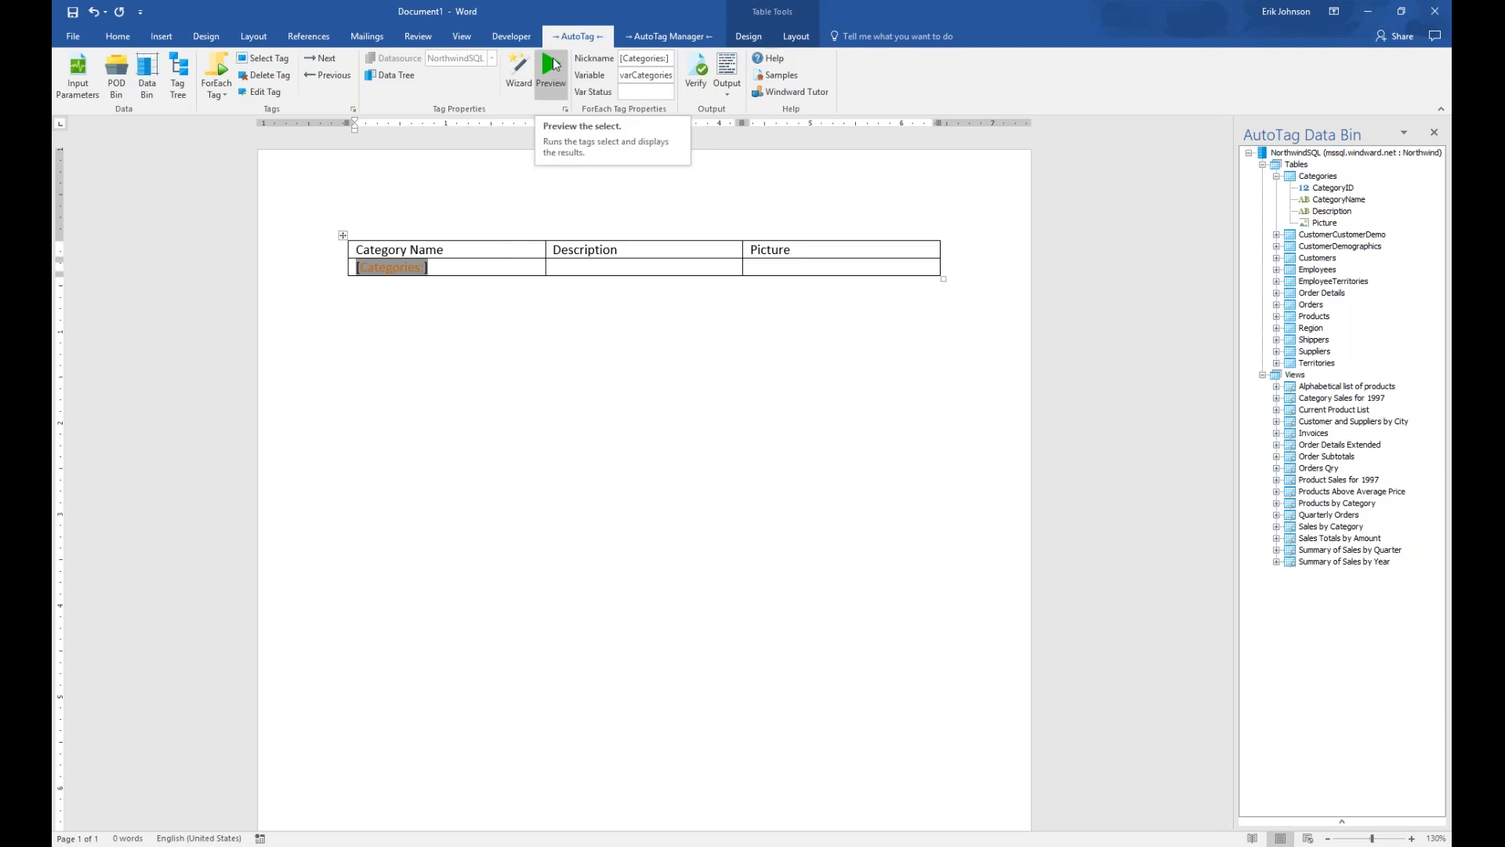
left_click(553, 64)
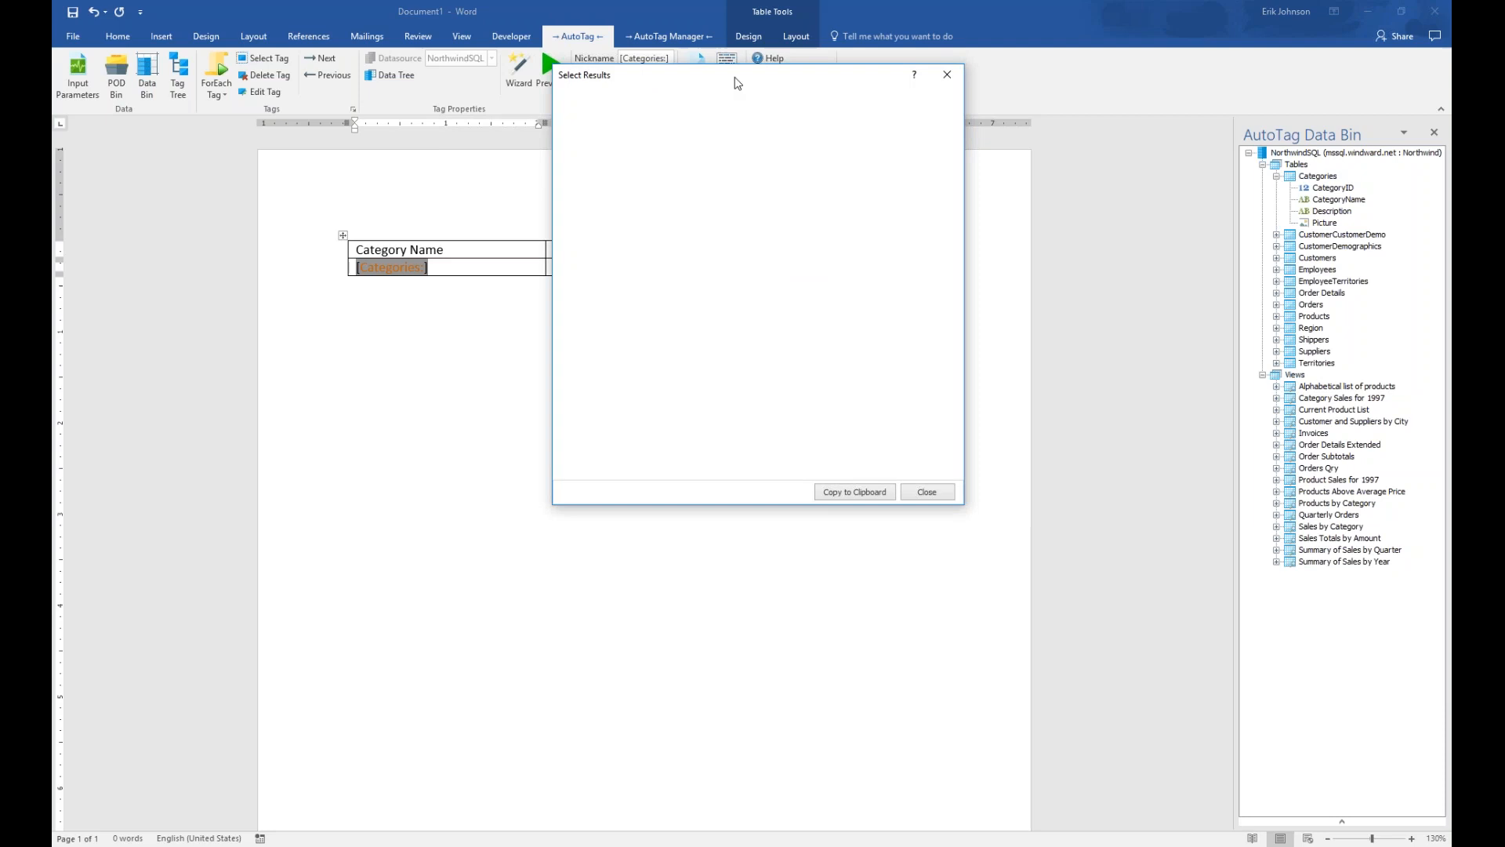
left_click_drag(740, 82, 637, 240)
left_click_drag(863, 538, 1046, 536)
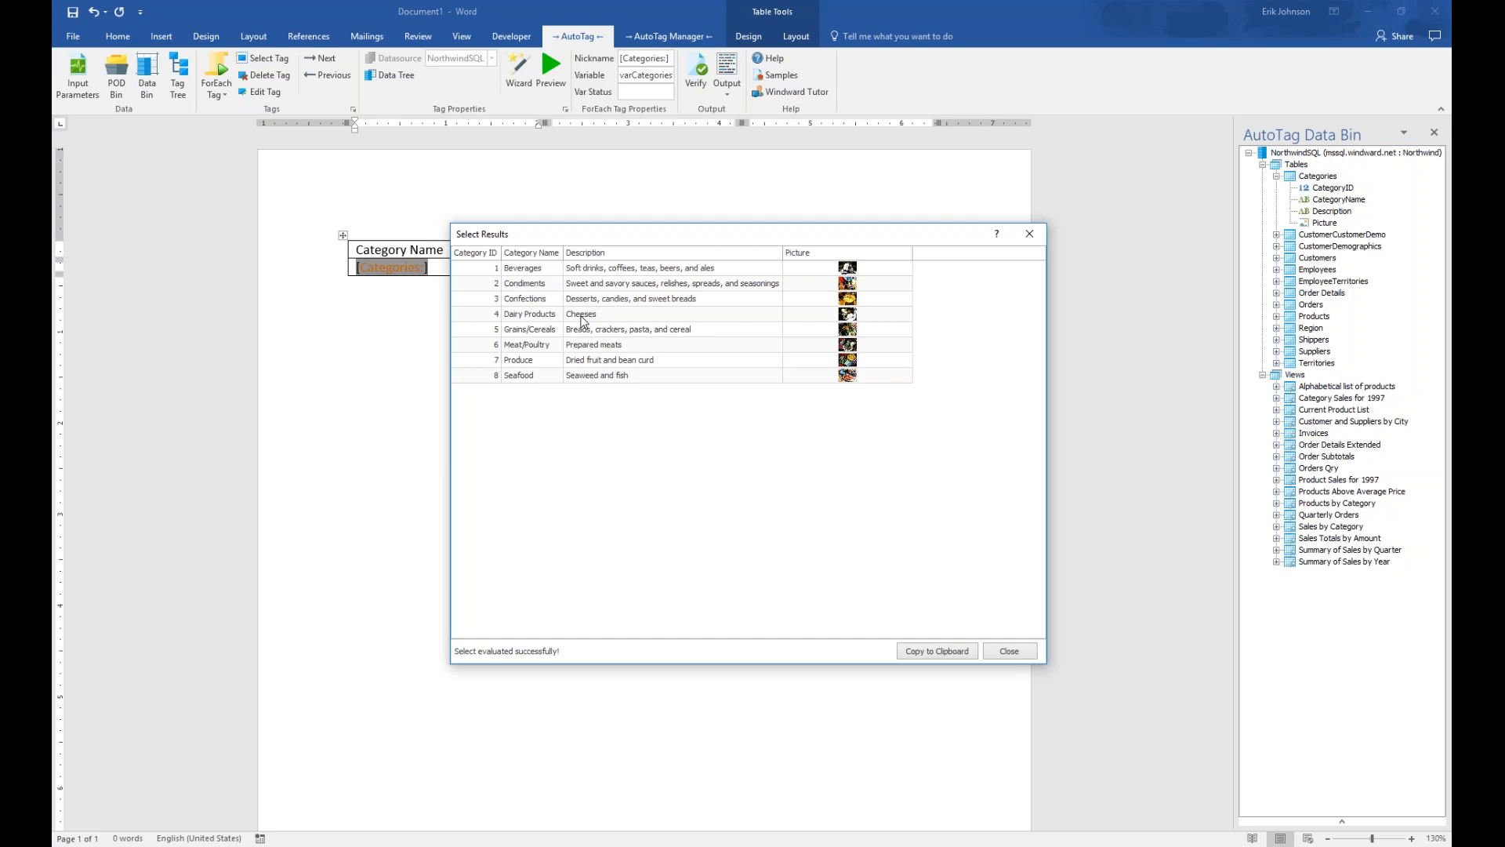
left_click(1030, 234)
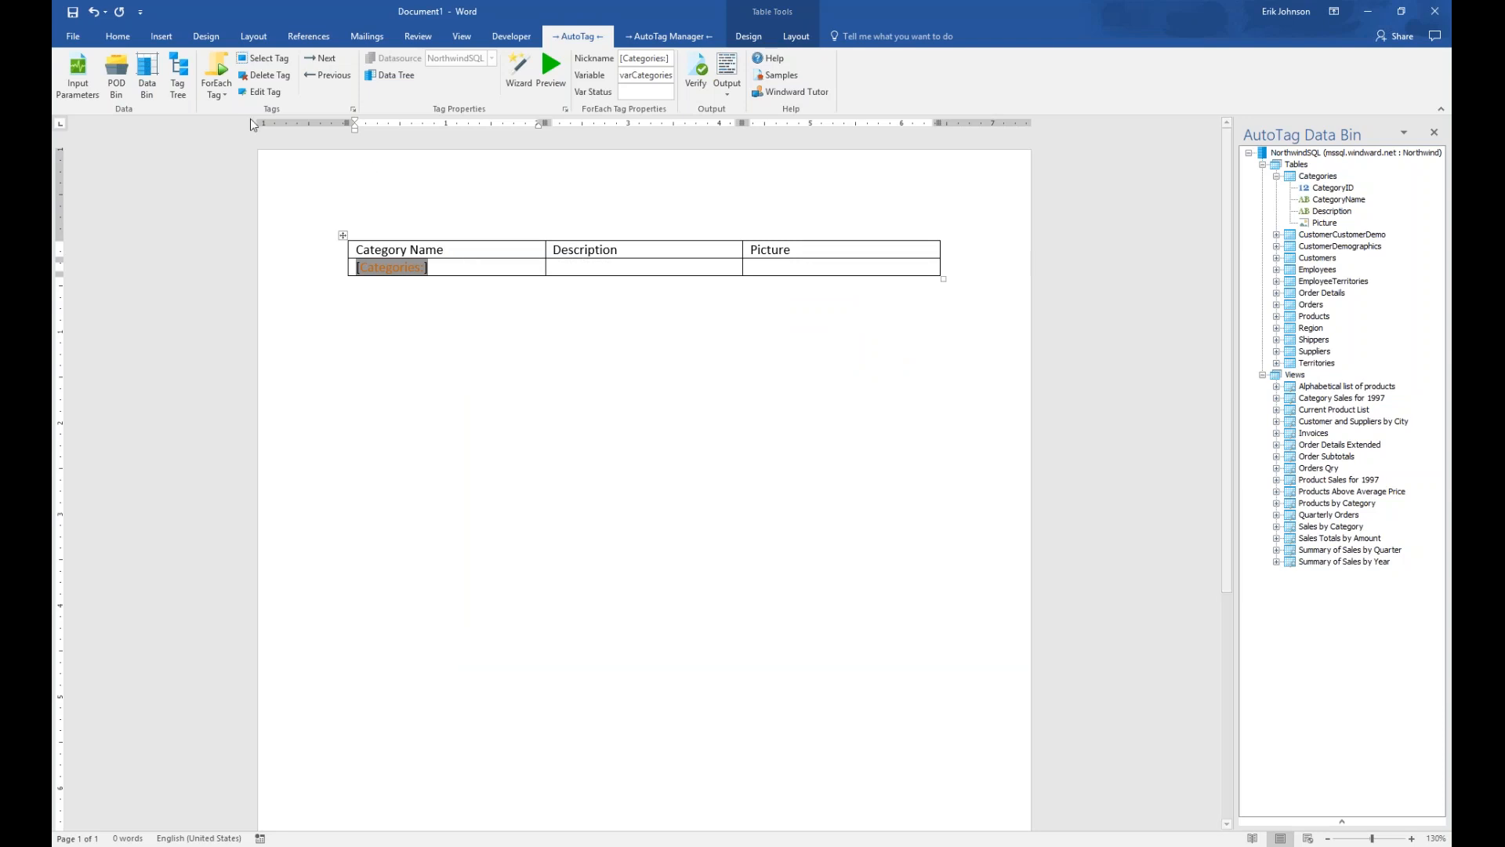
Insert an Out tag directly after the [Categories:] tag in the first data cell
left_click(218, 77)
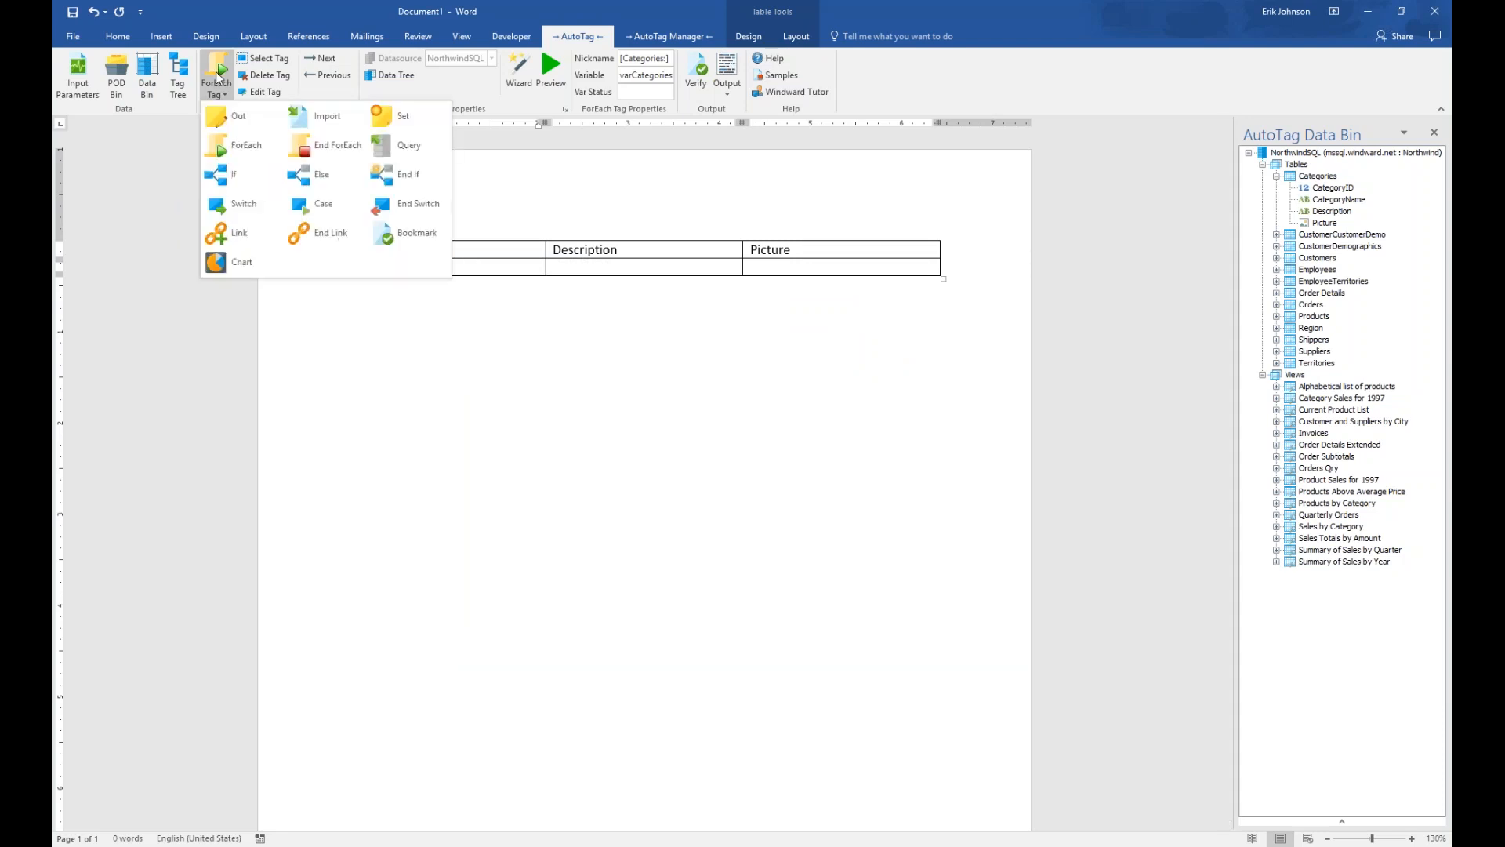
left_click(228, 114)
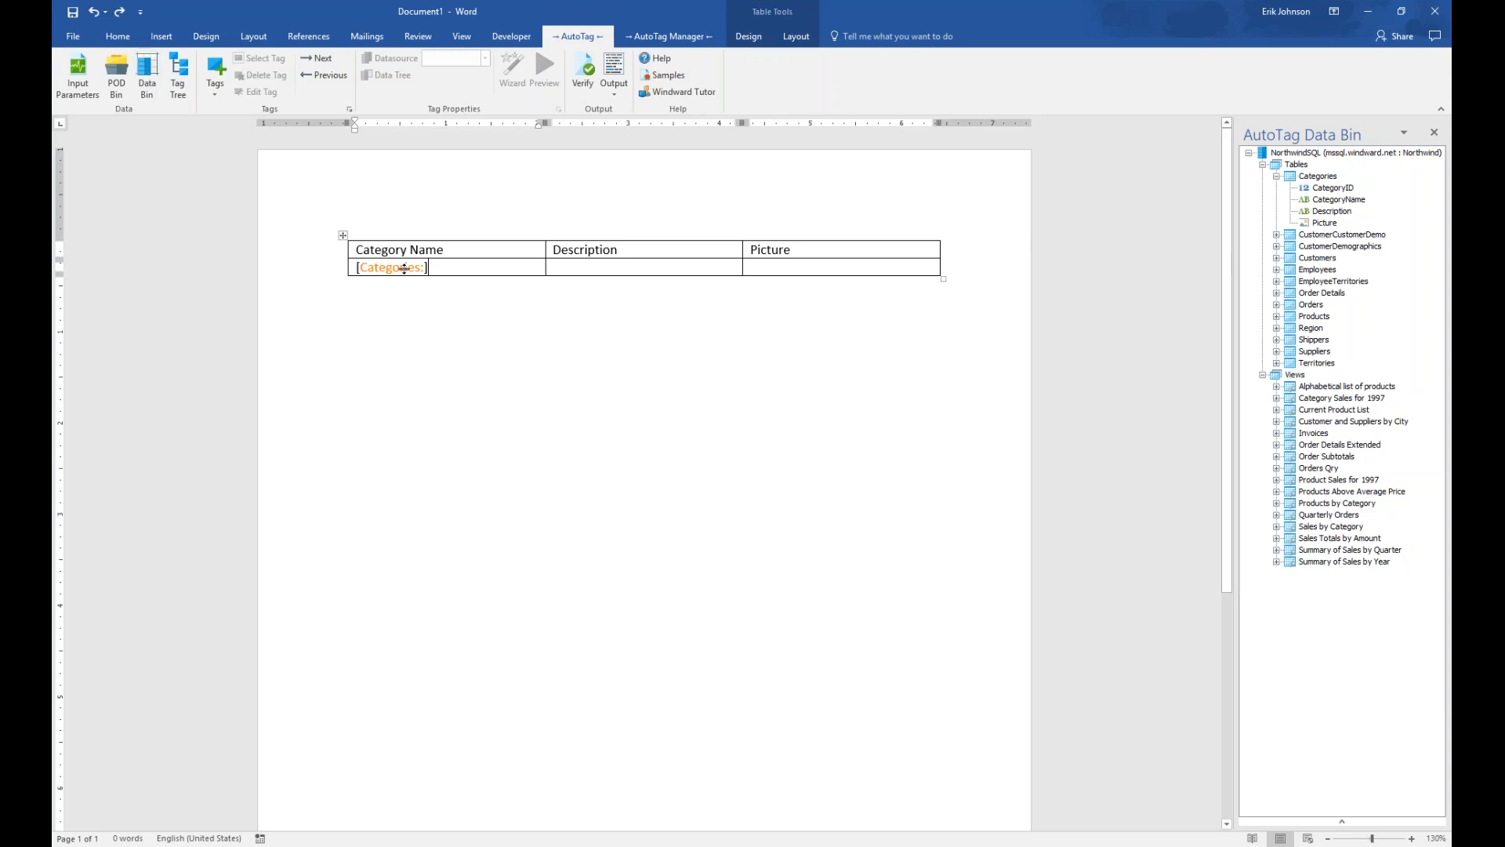
left_click(350, 284)
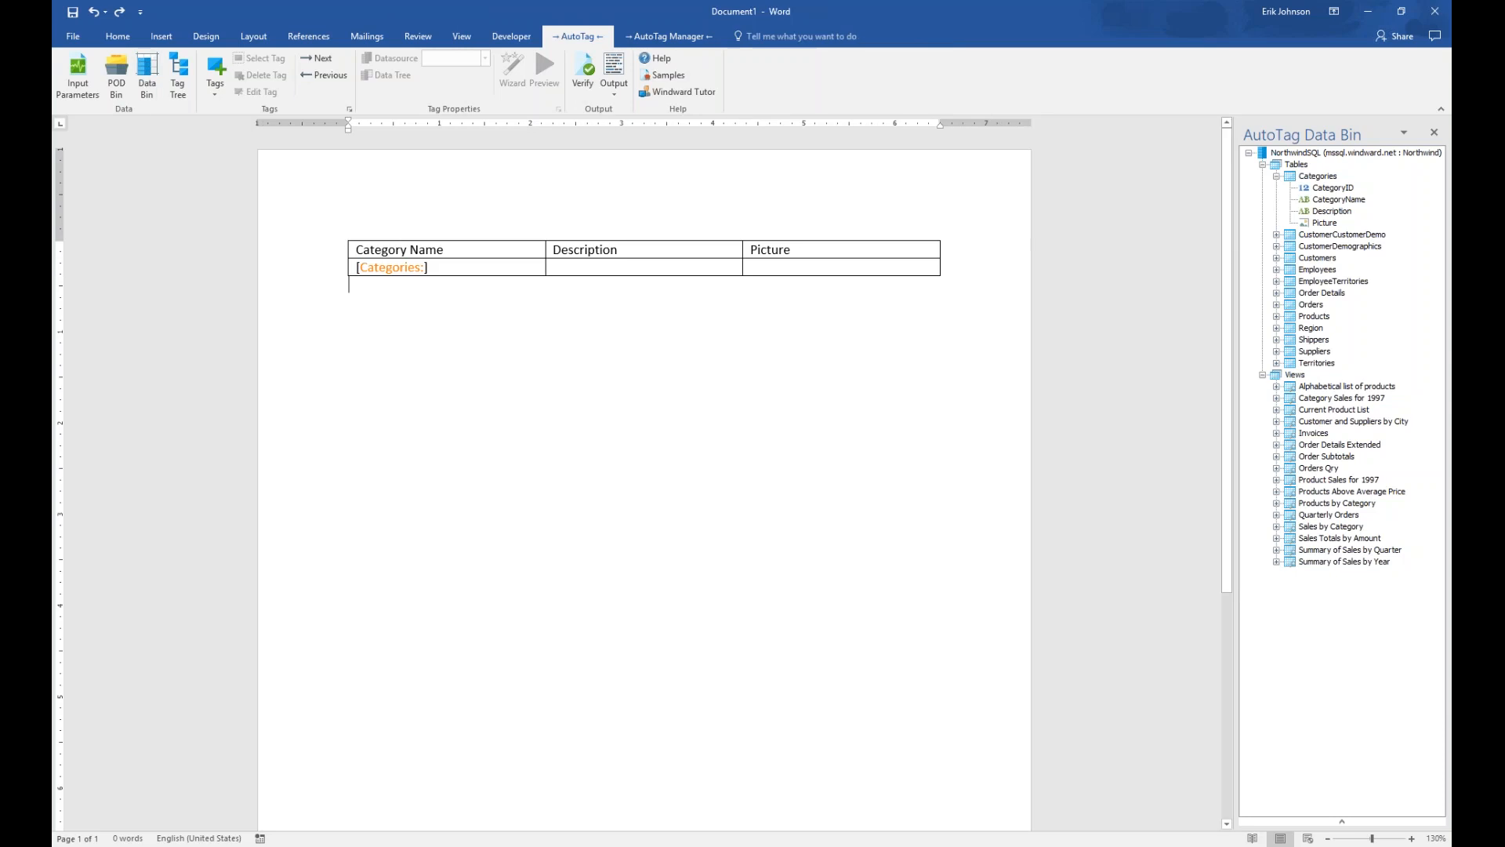
left_click(454, 268)
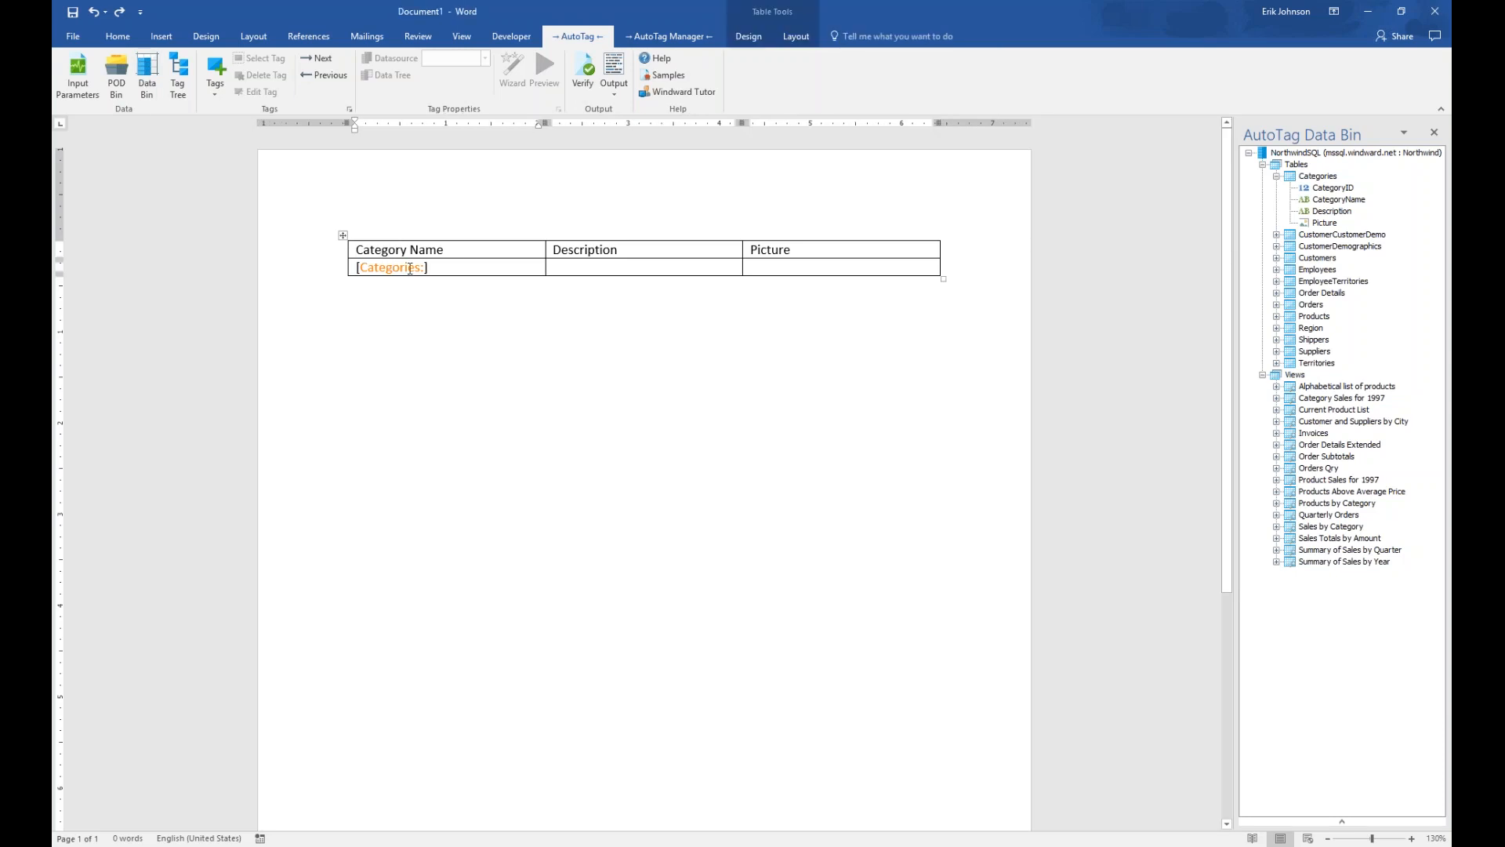
left_click(224, 77)
left_click(668, 396)
left_click(395, 269)
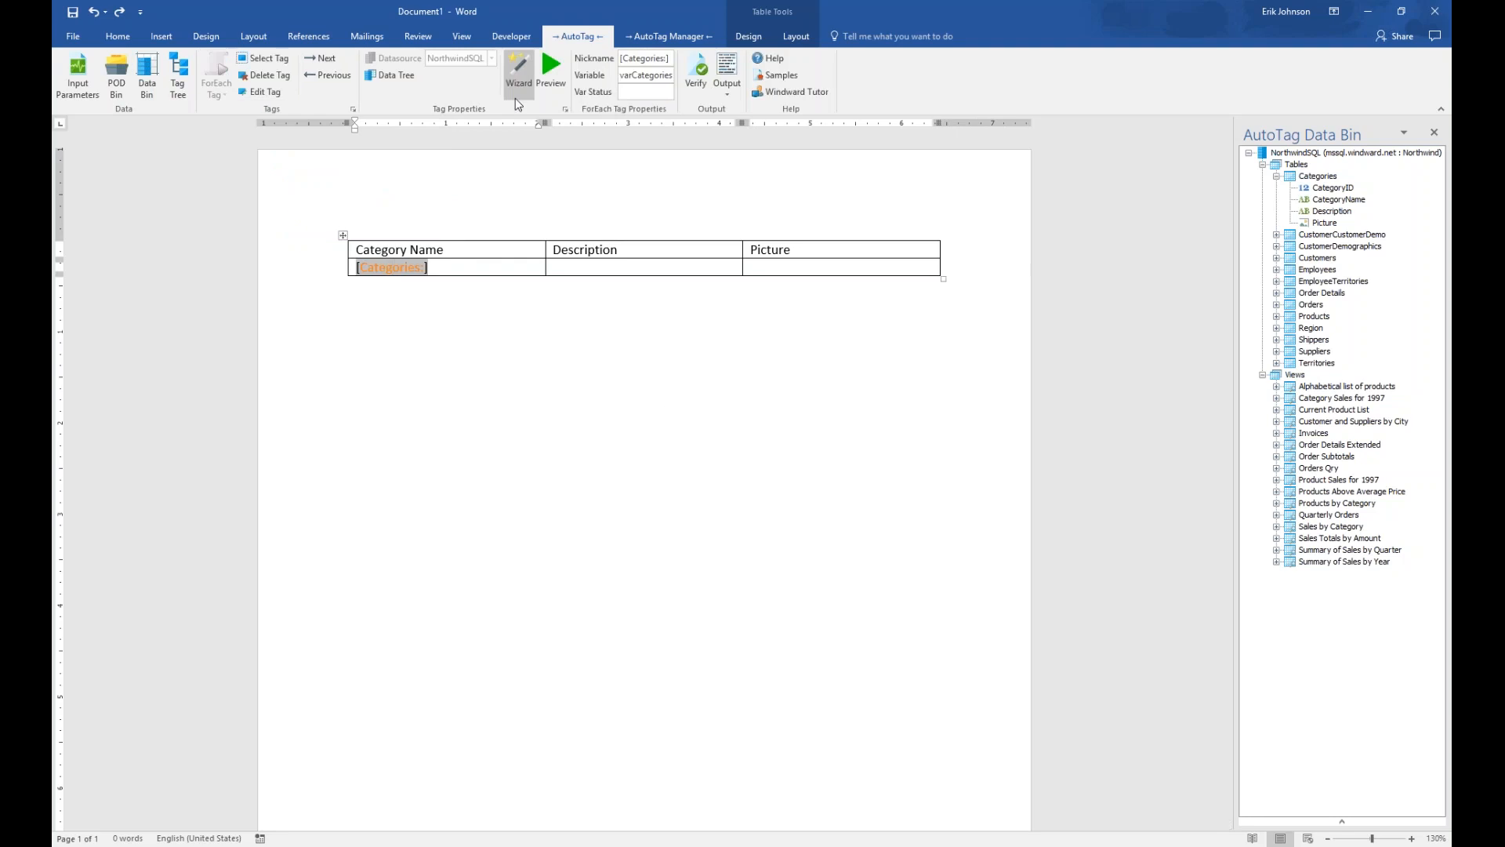
left_click(456, 267)
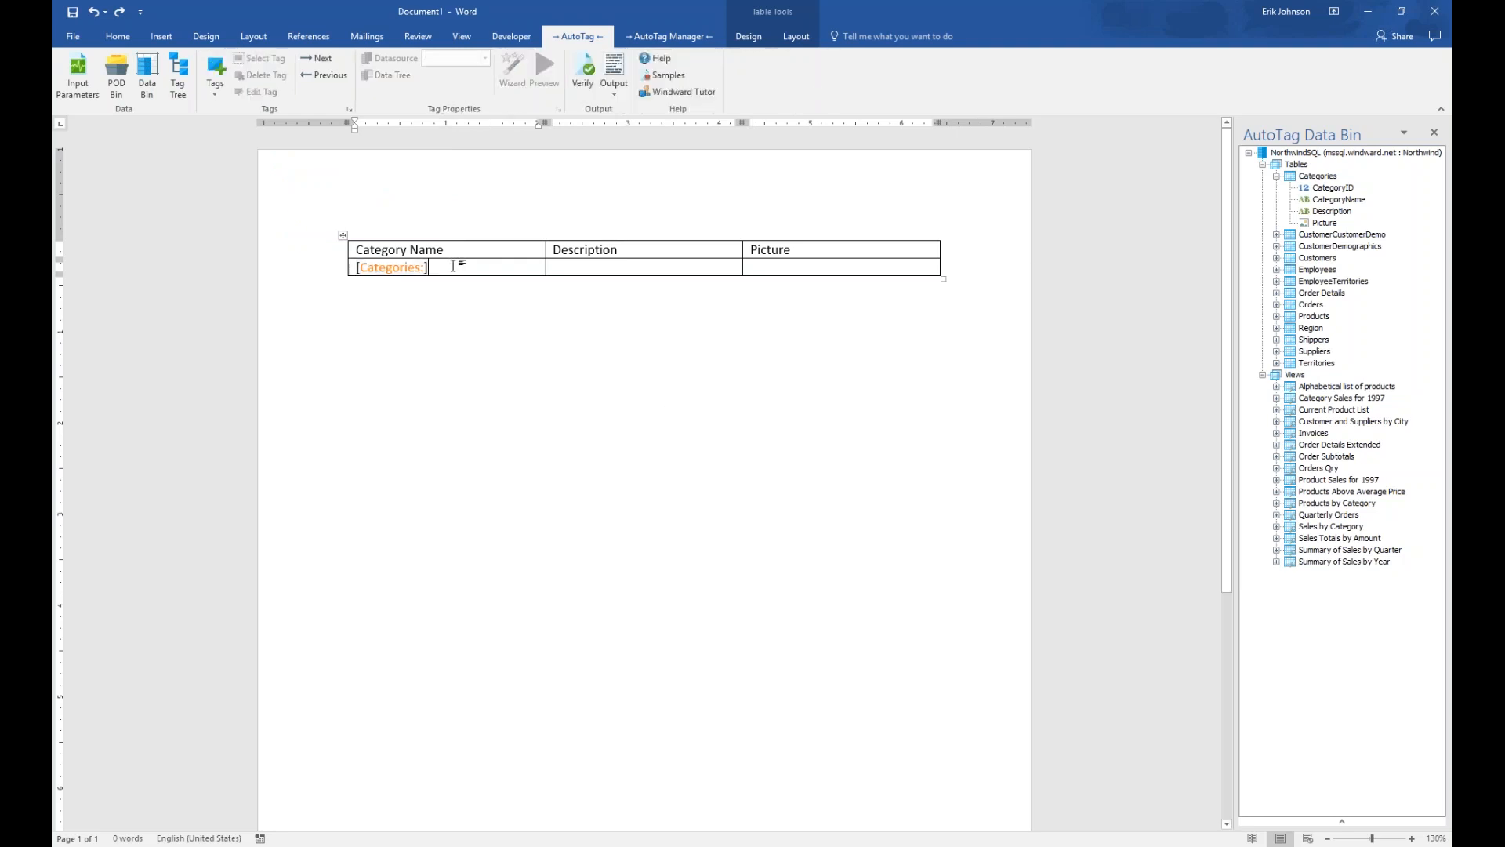
left_click(239, 111)
left_click(449, 270)
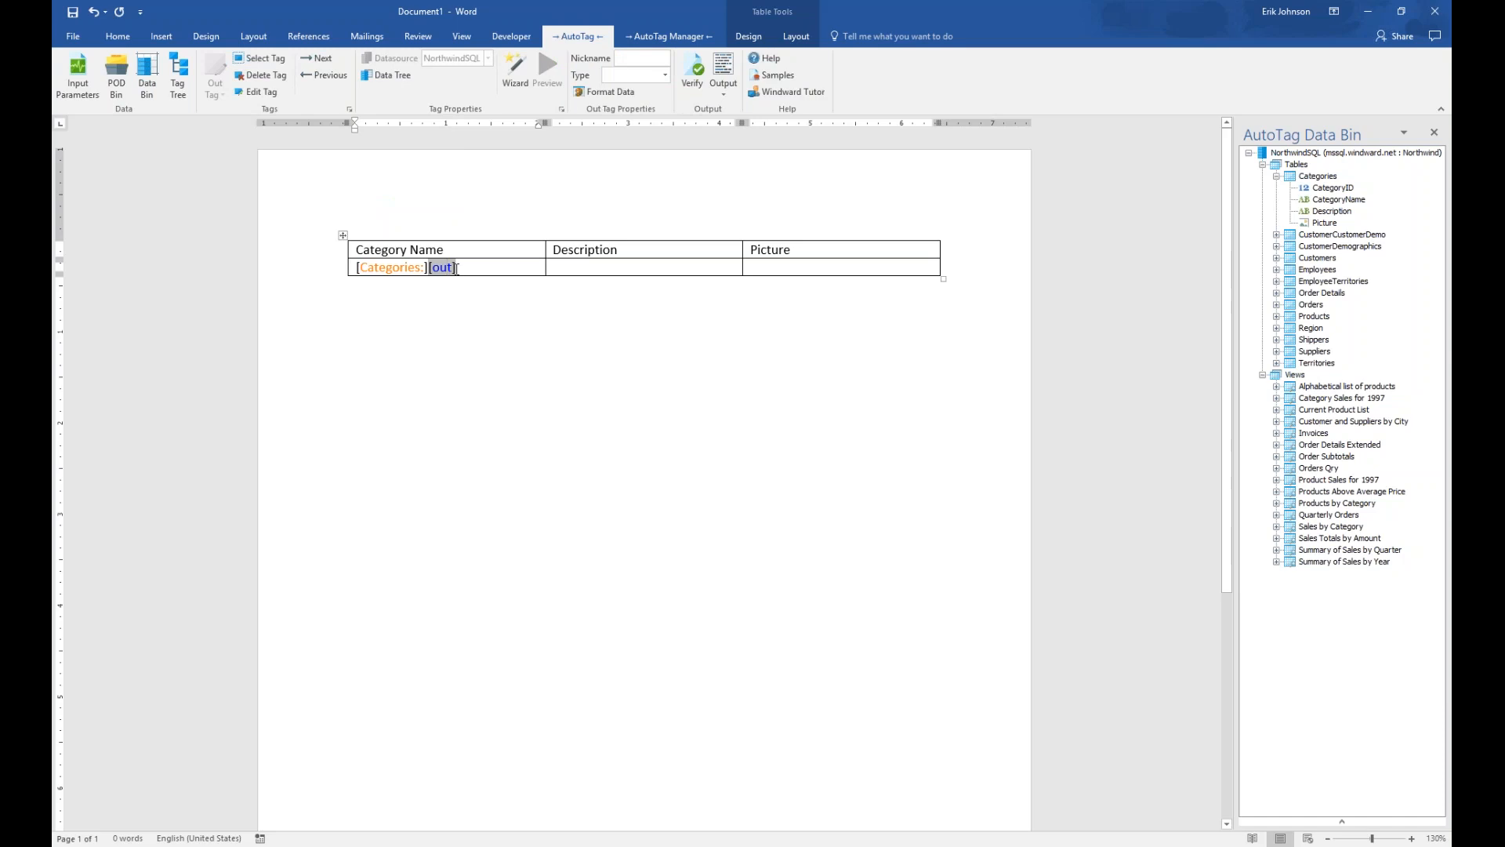
Bind the new Out tag to the CategoryName field from the Northwind data tree
left_click(398, 74)
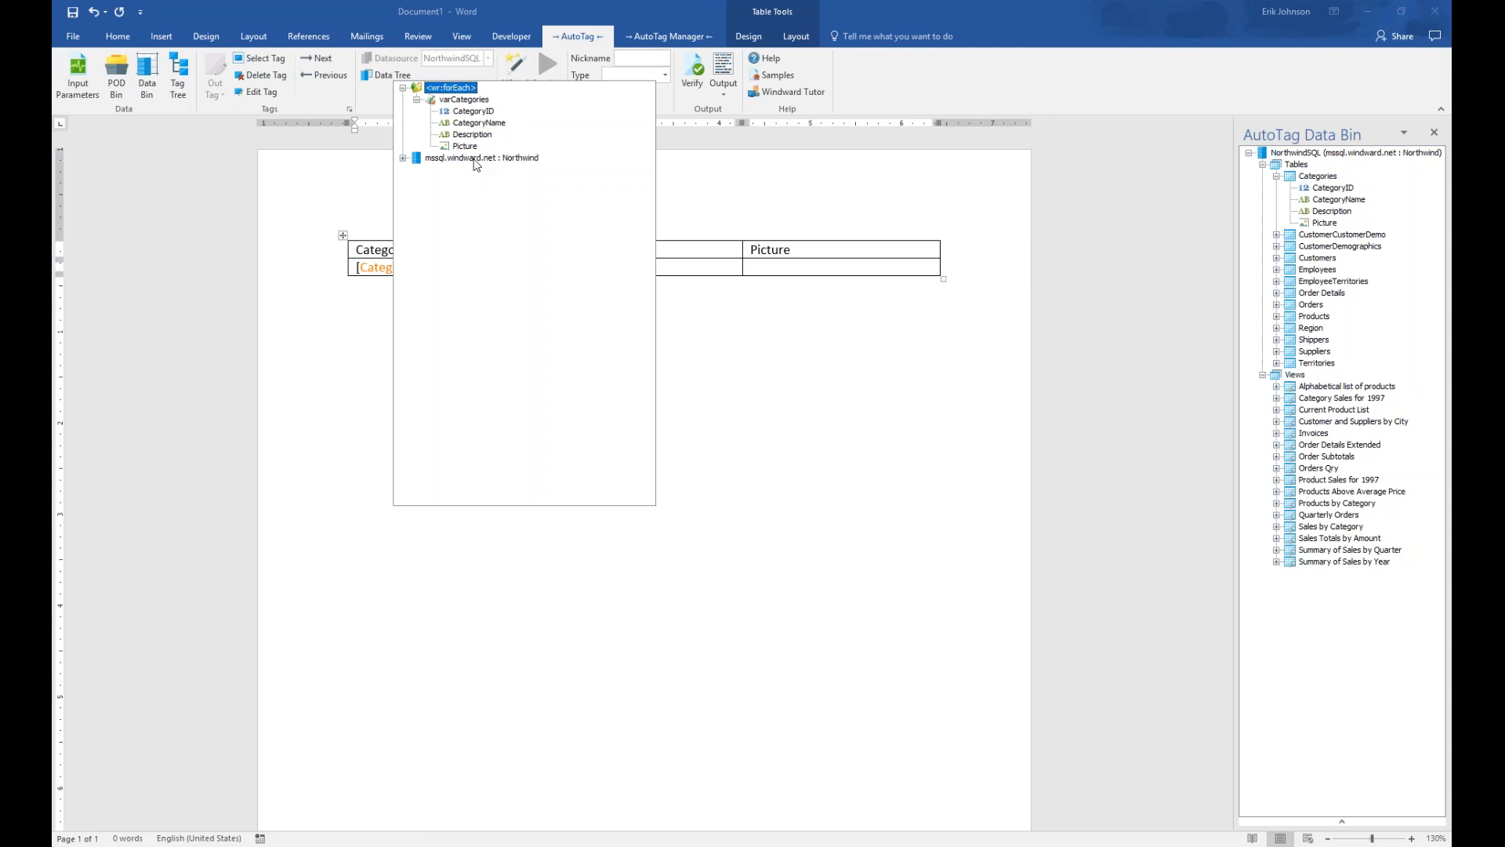
left_click(403, 159)
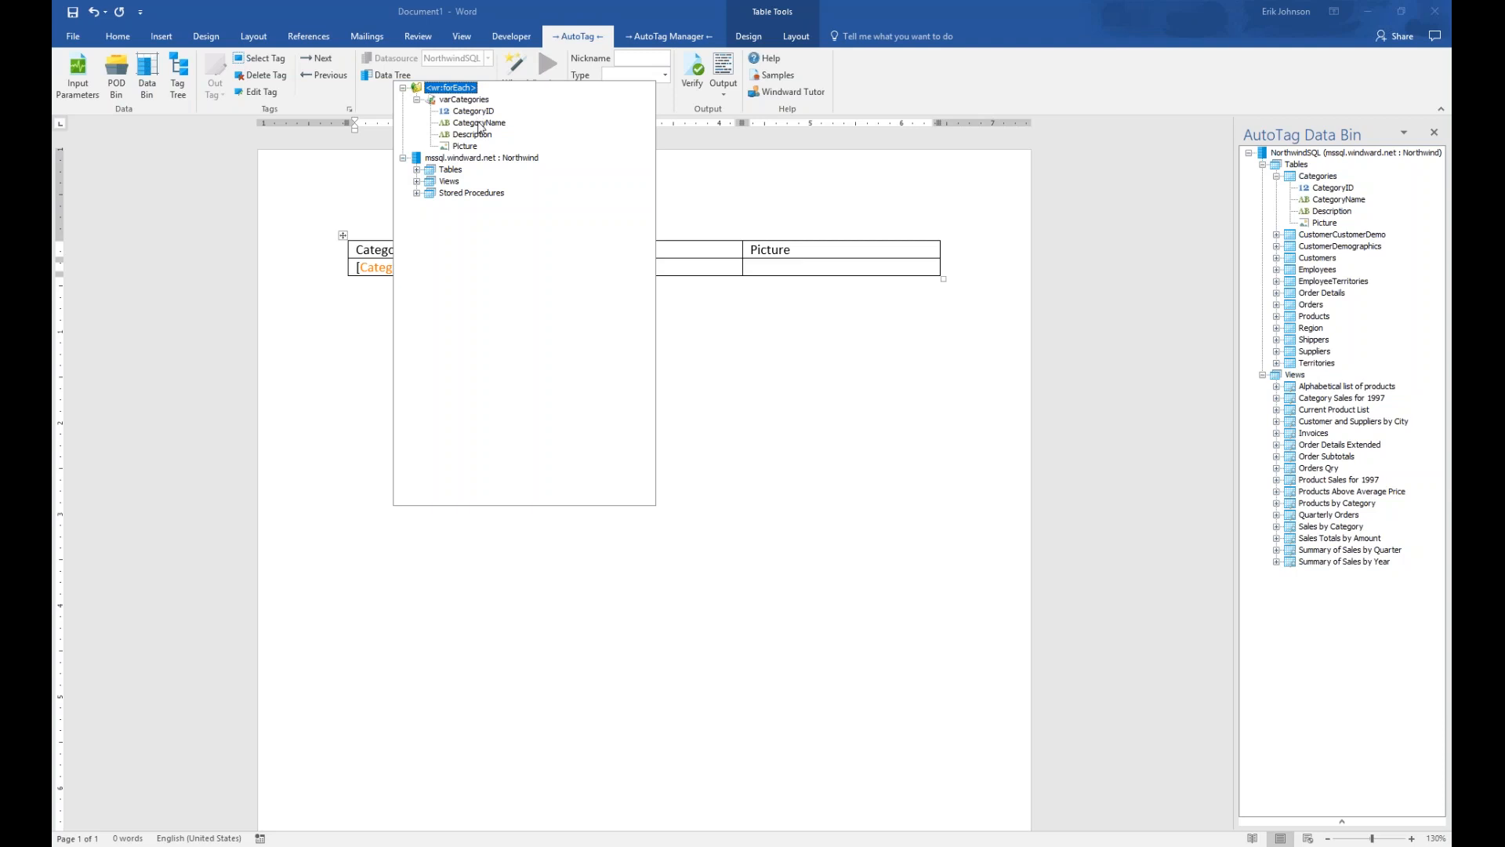
left_click(480, 124)
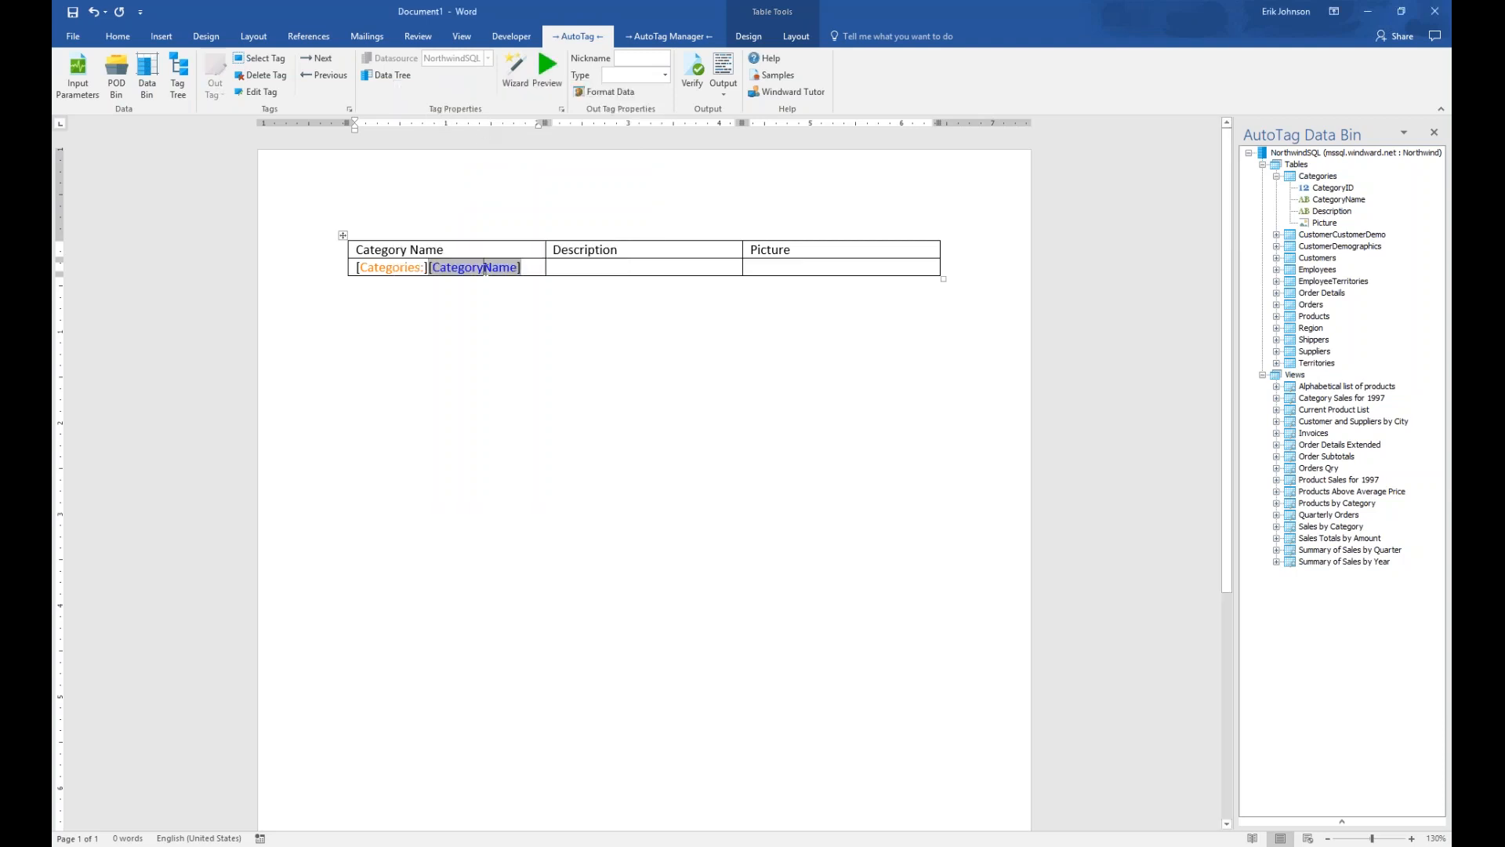
left_click(547, 72)
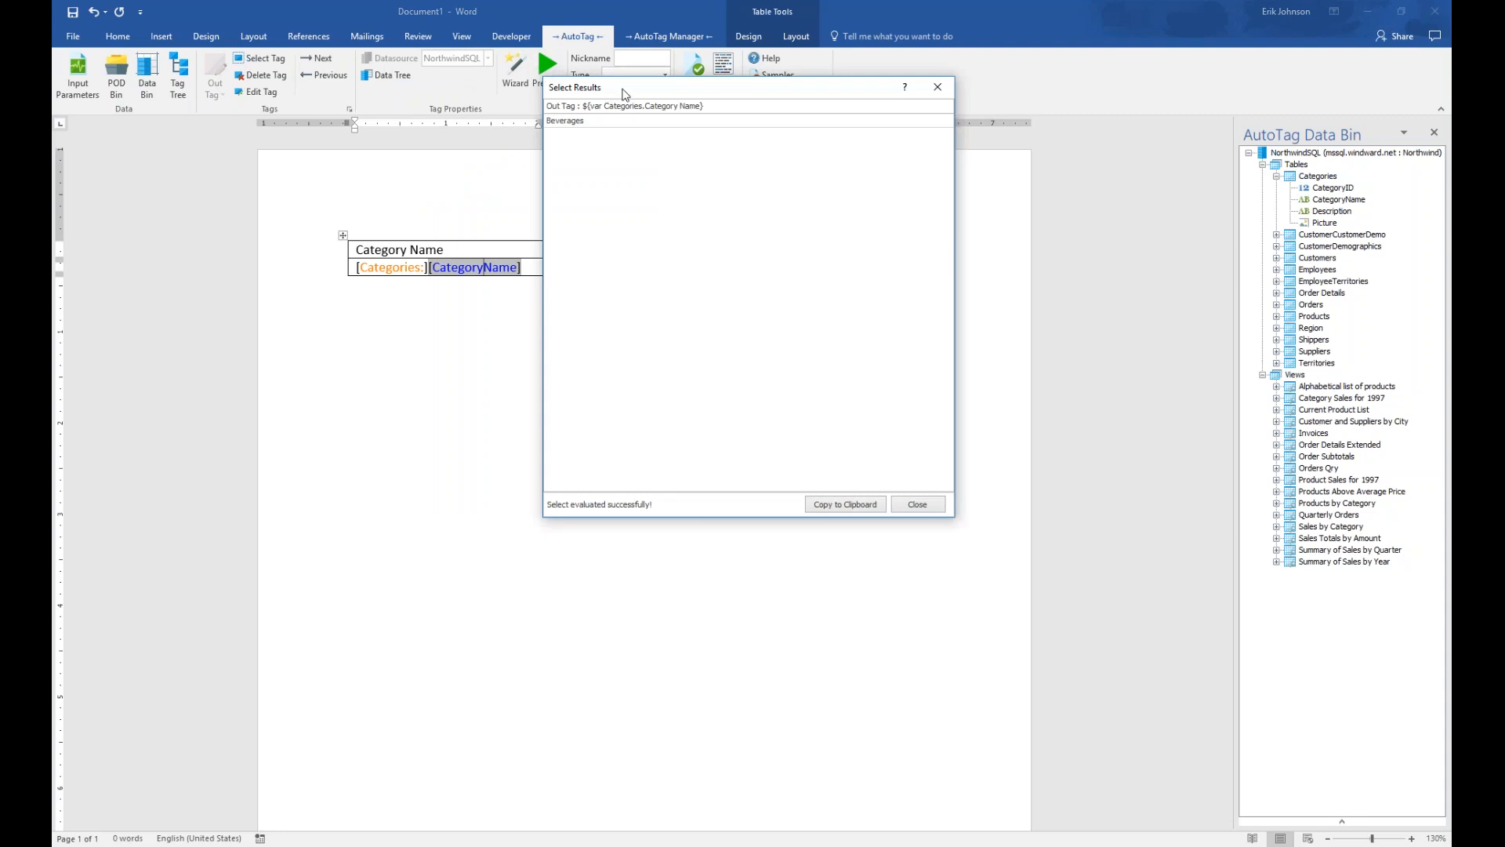
left_click_drag(623, 89, 548, 316)
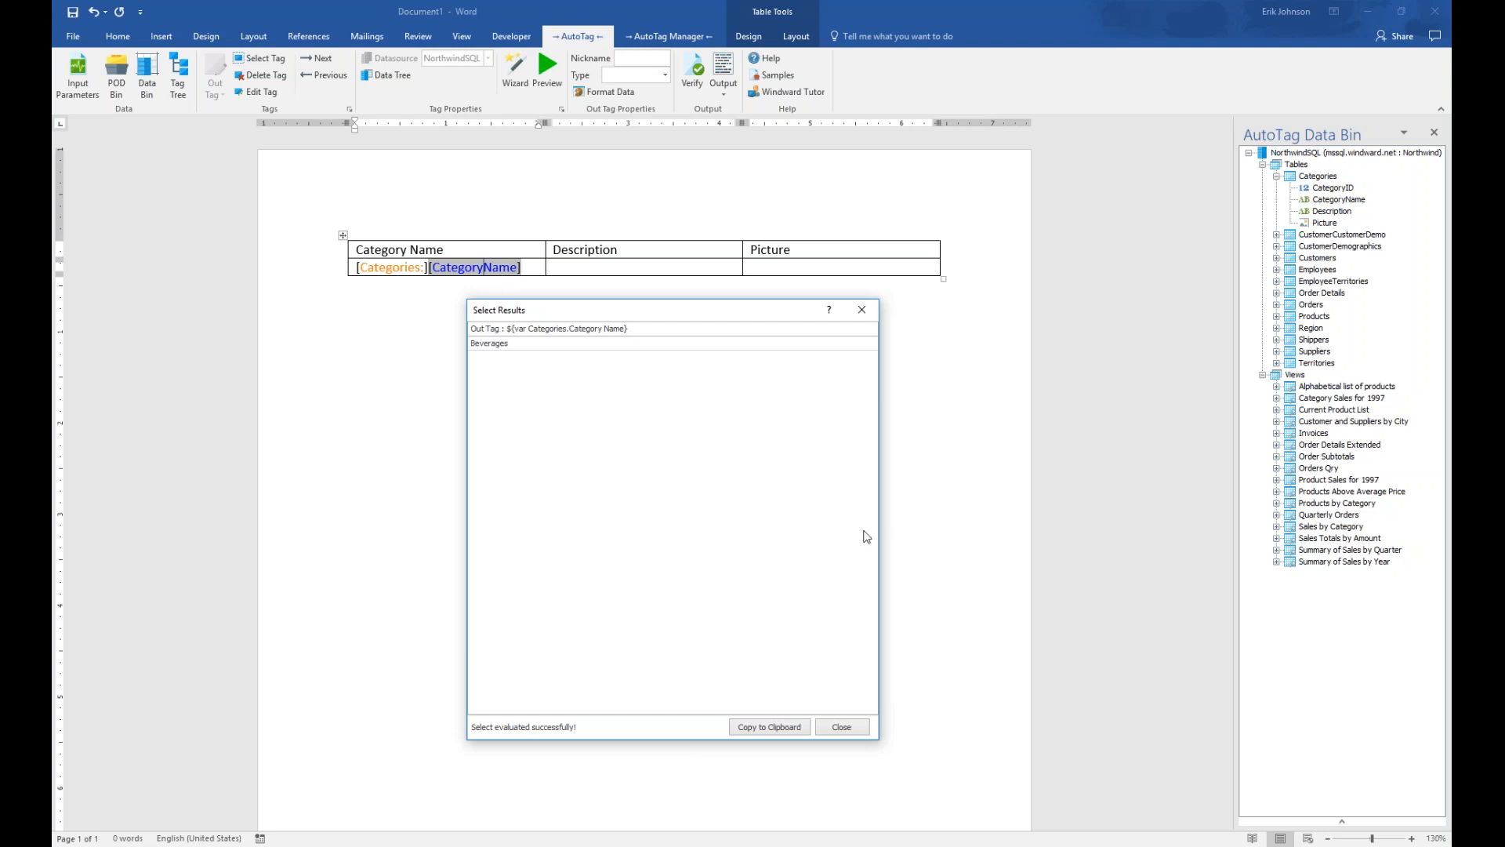
left_click(858, 726)
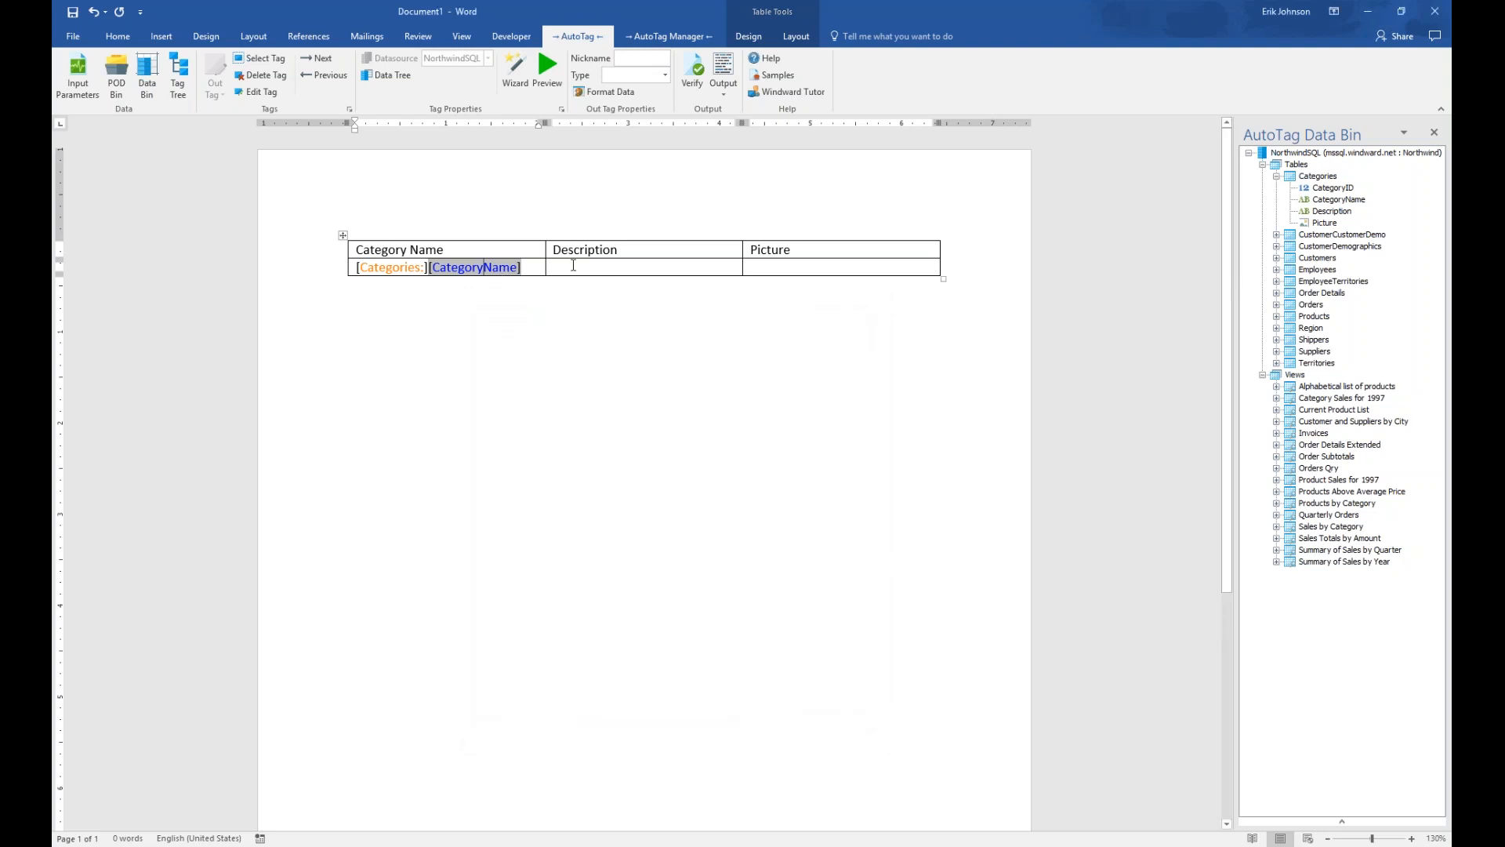
left_click(573, 267)
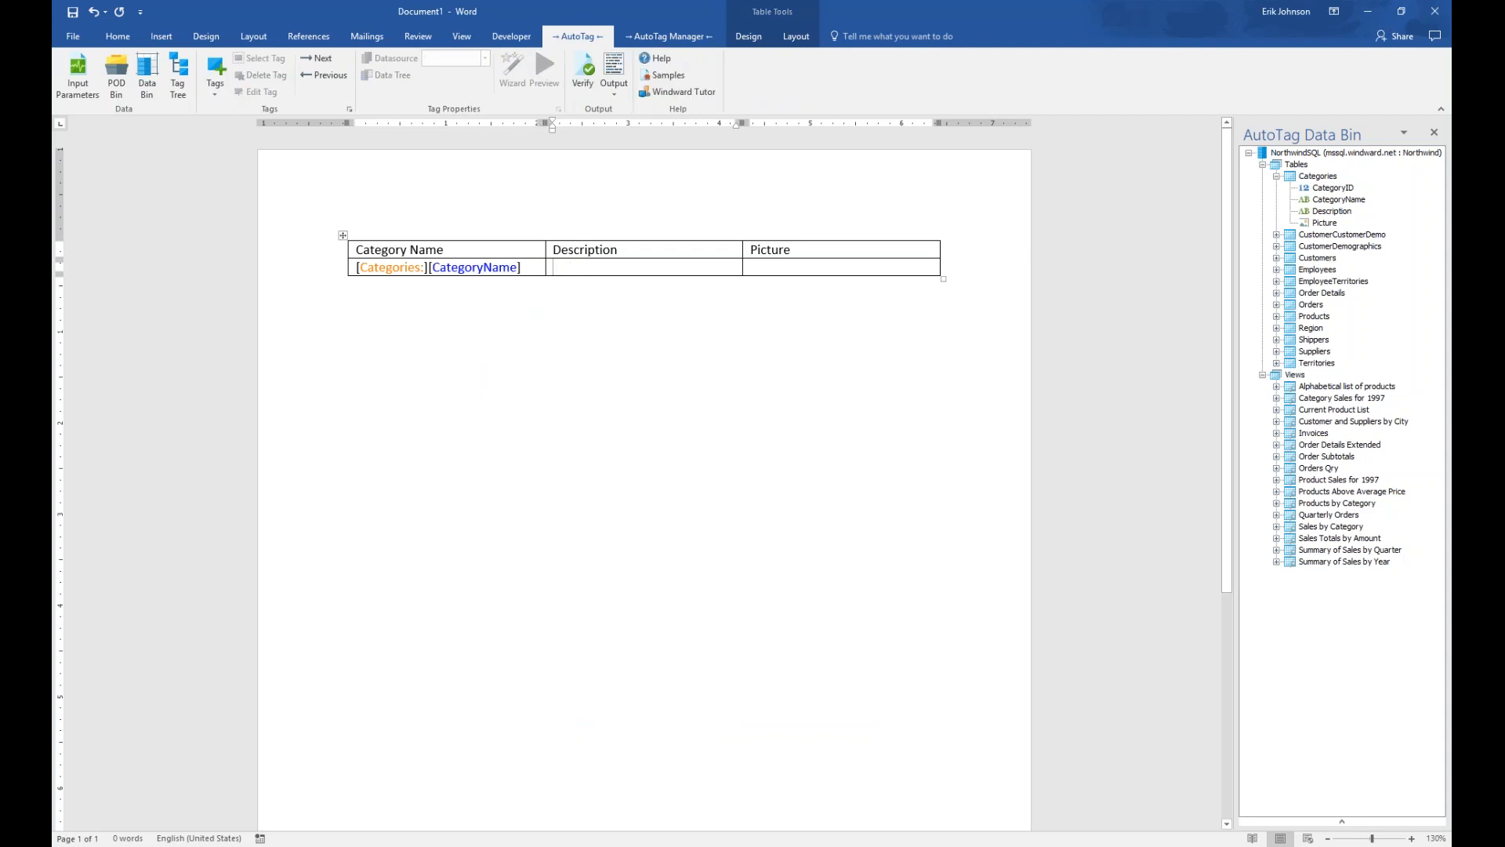
Add an Out tag in the Description cell bound to the Description field under varCategories
left_click(215, 98)
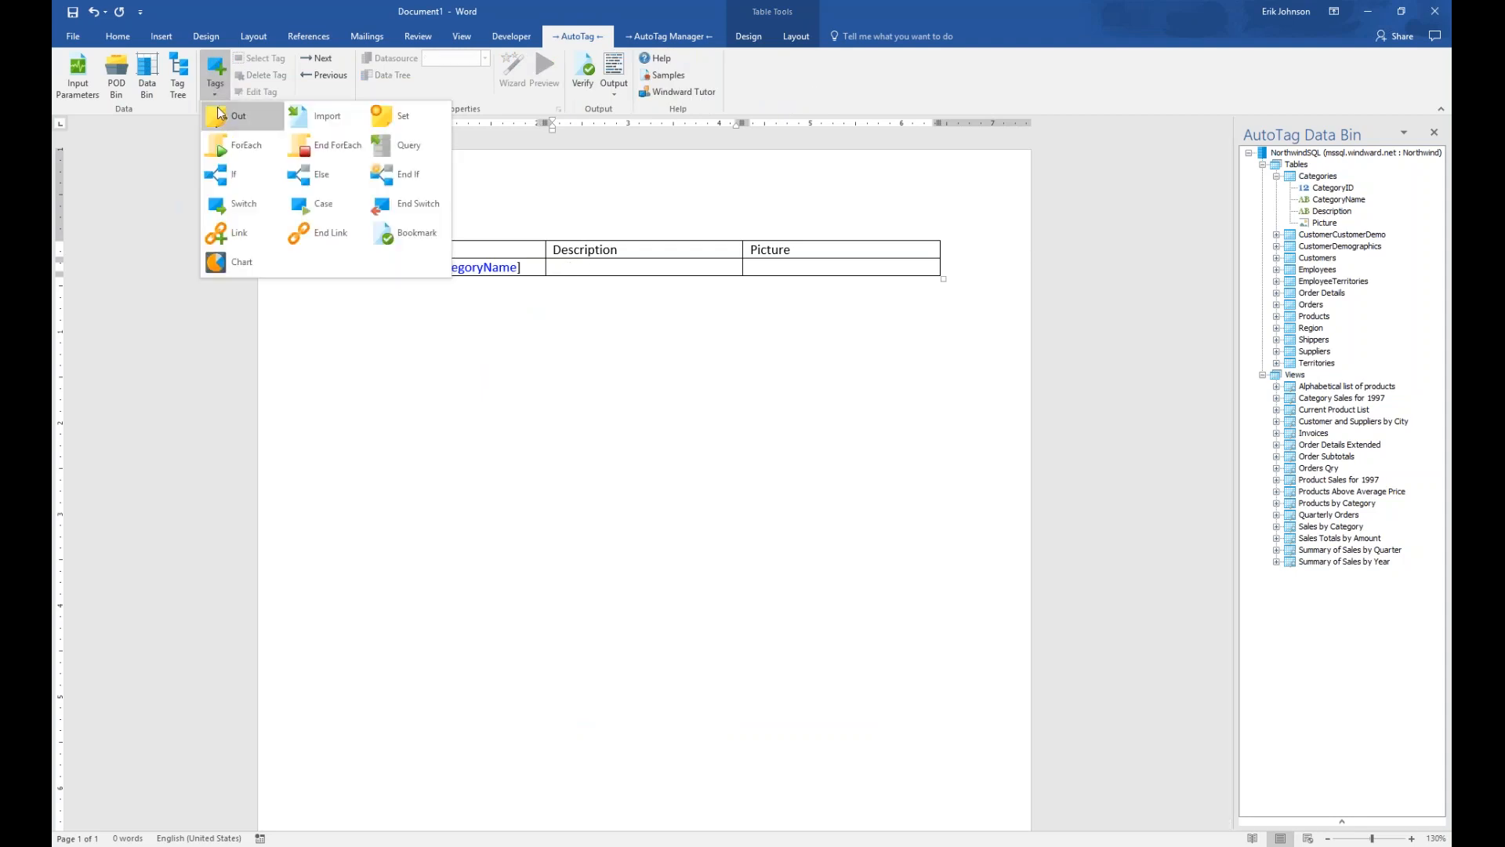
left_click(220, 114)
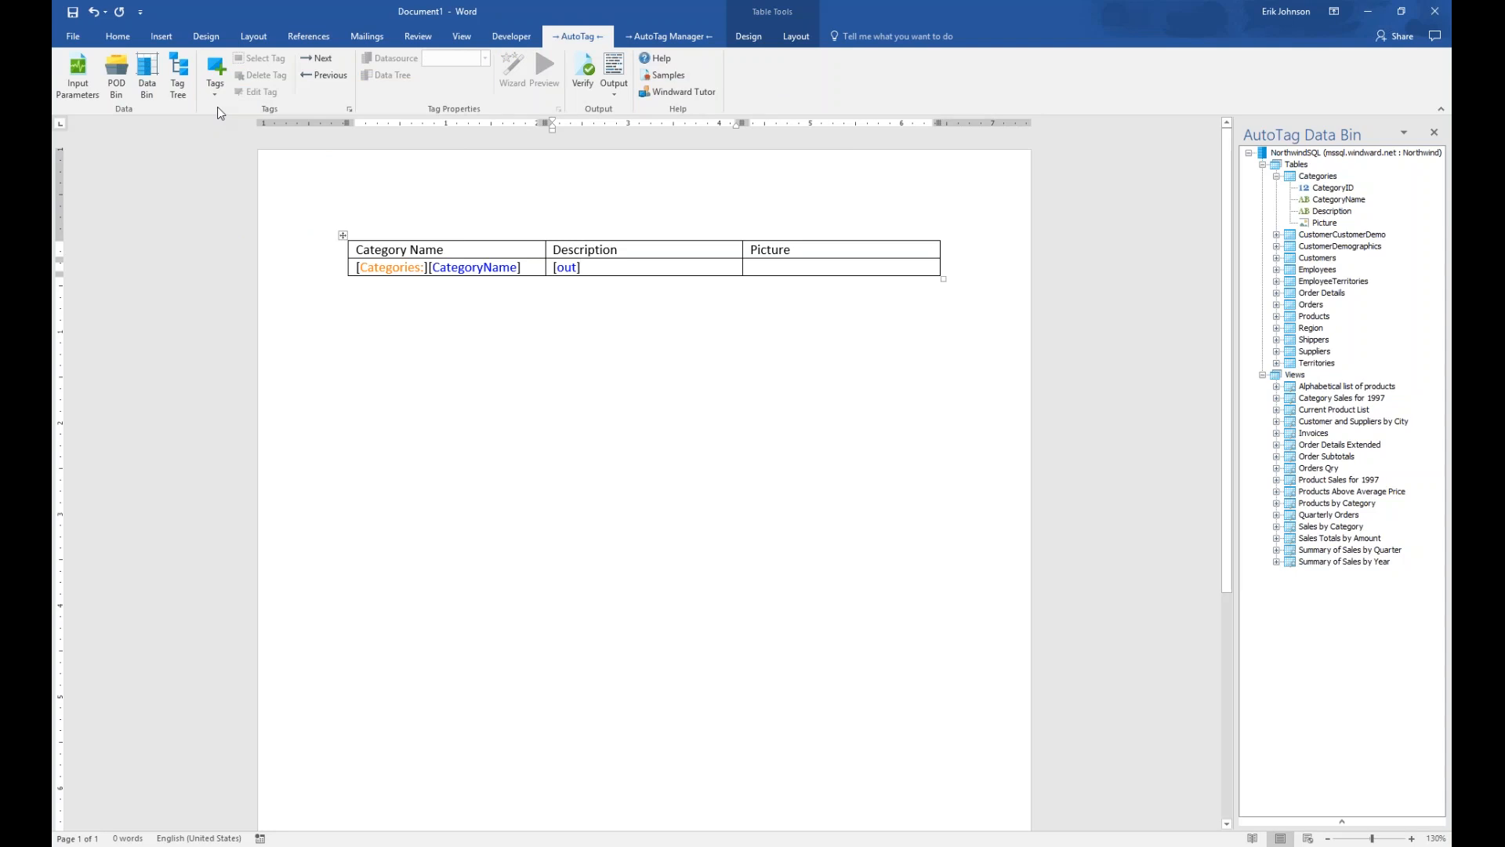
left_click(569, 267)
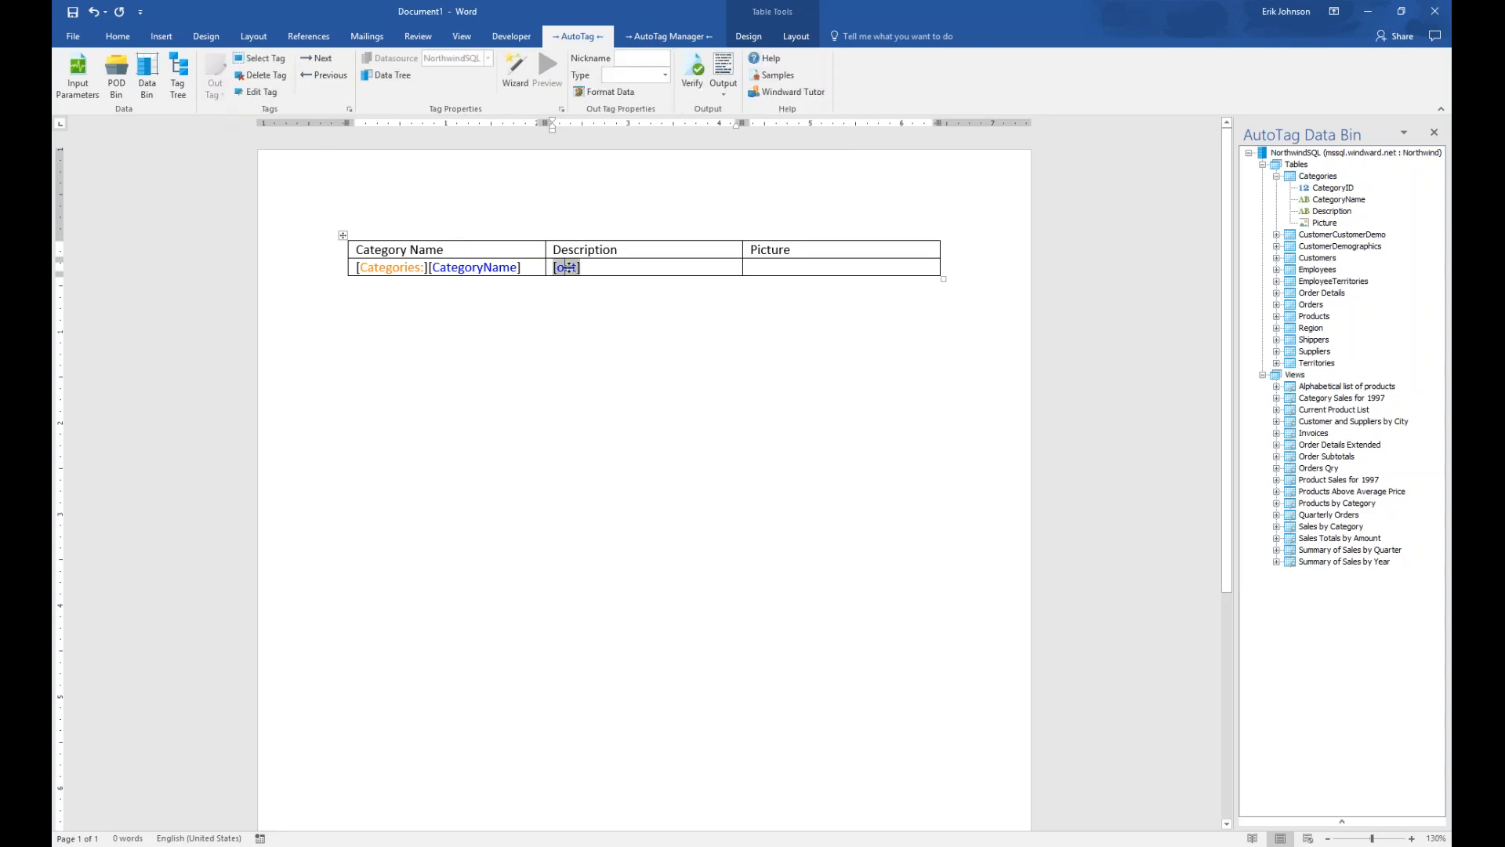
left_click(399, 78)
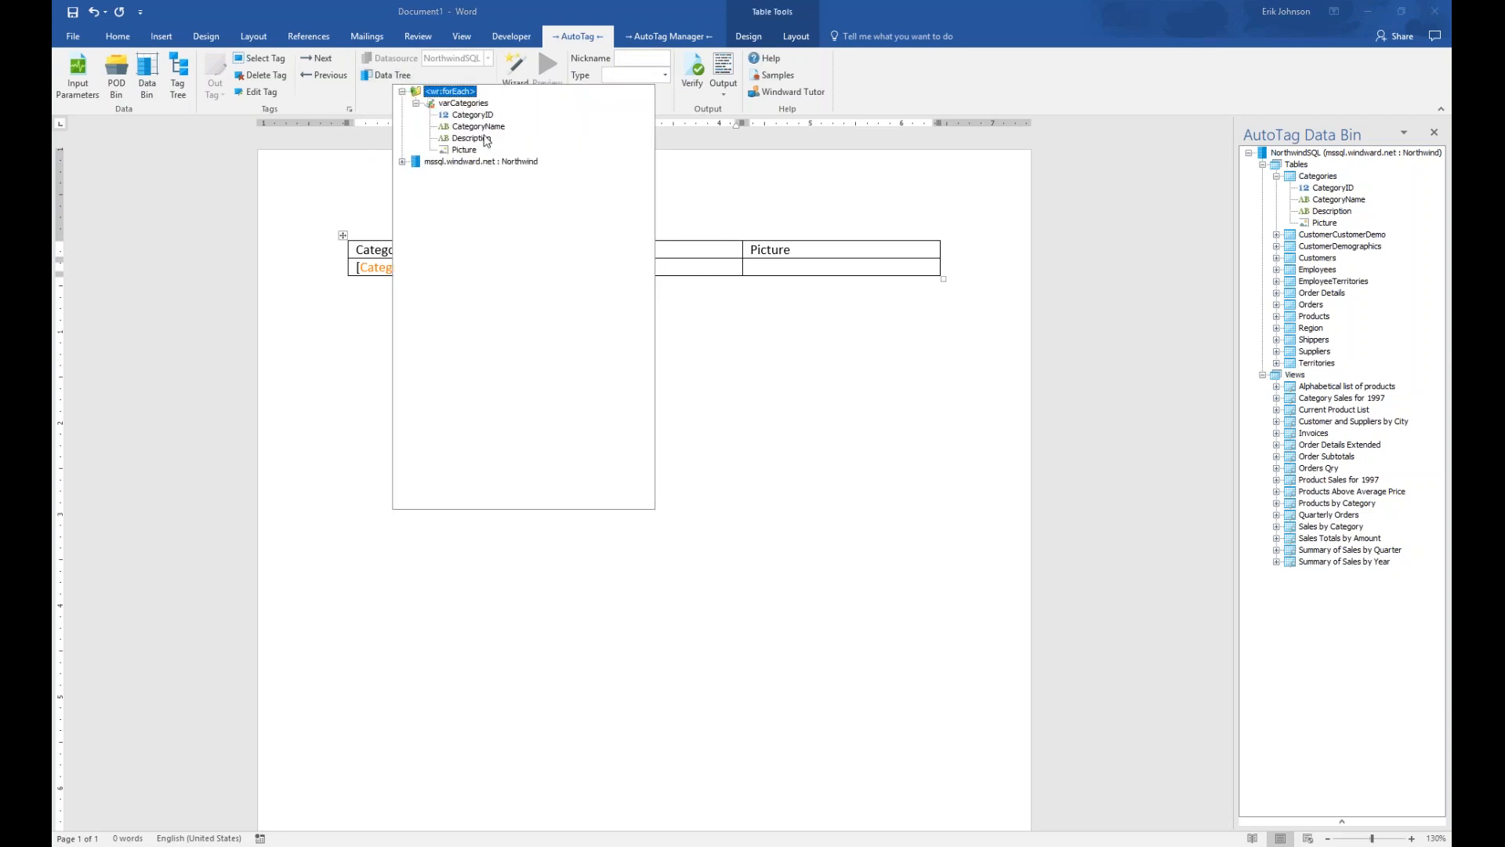
double_click(474, 138)
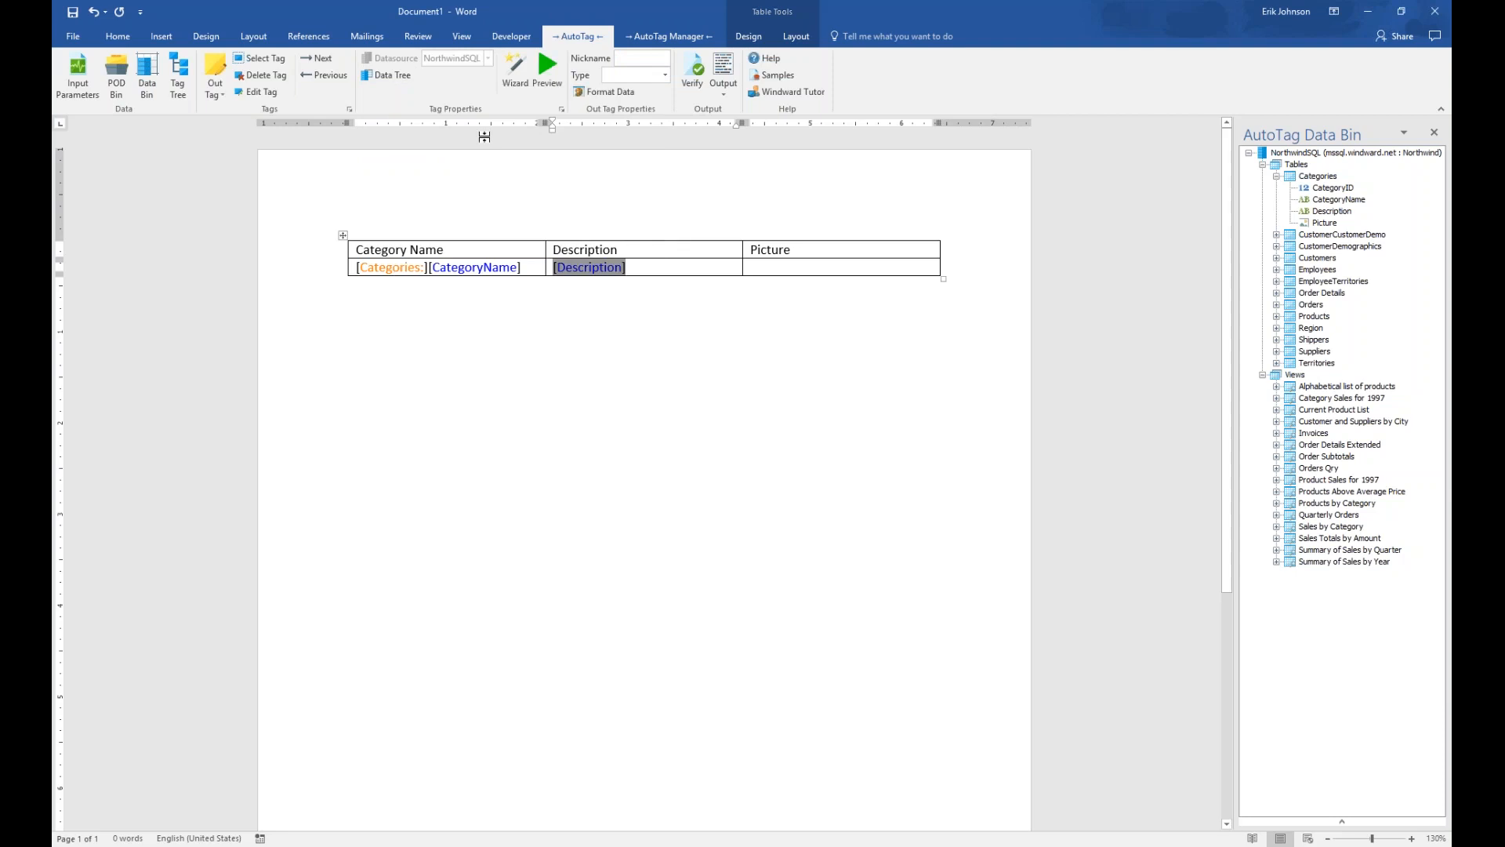
left_click(785, 269)
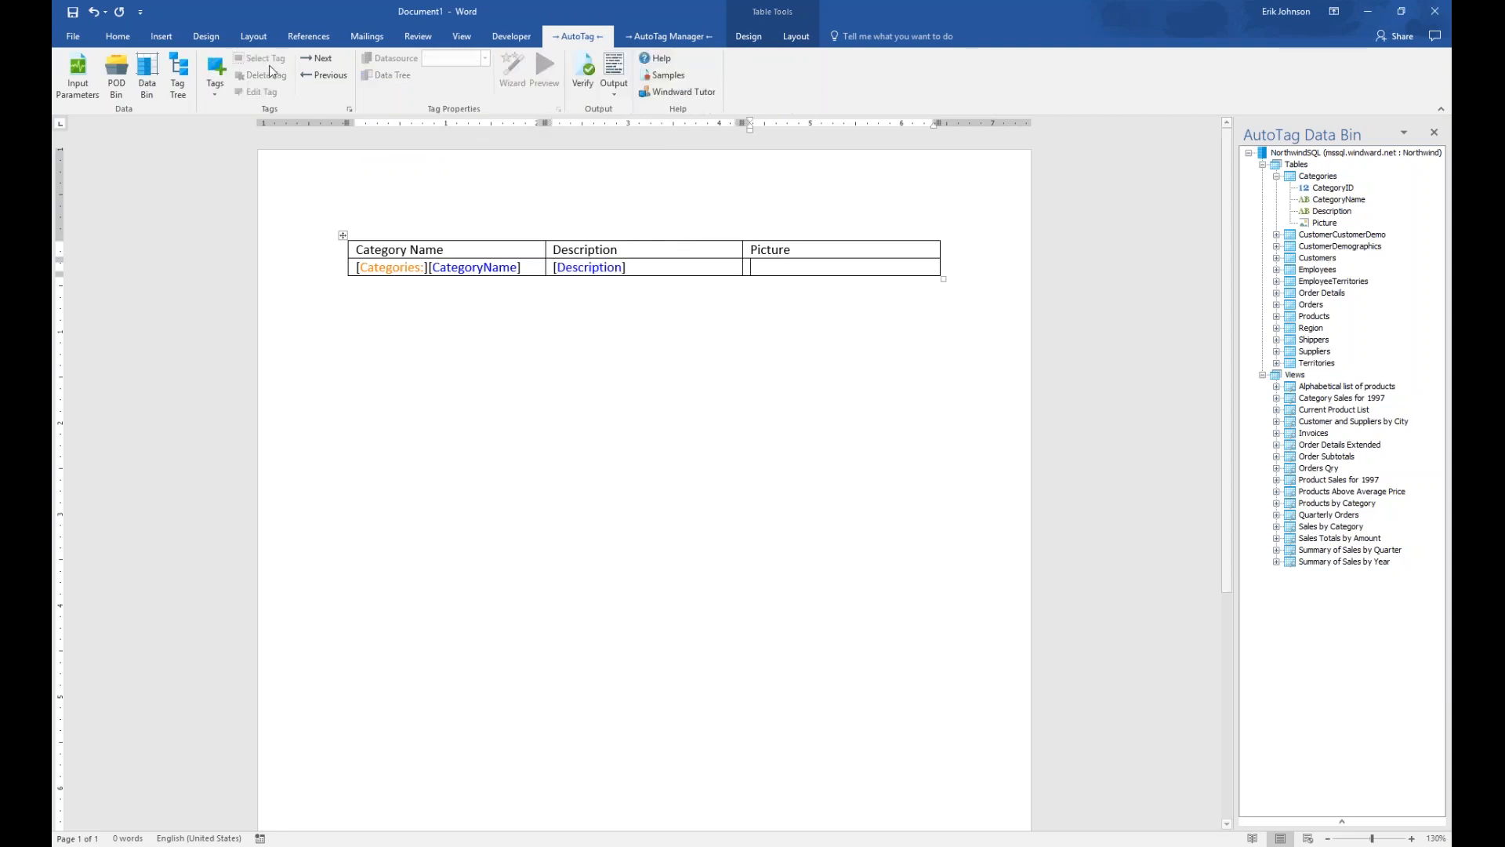
Add an Out tag in the Picture cell bound to the Picture field under varCategories
left_click(216, 69)
left_click(234, 117)
left_click(768, 268)
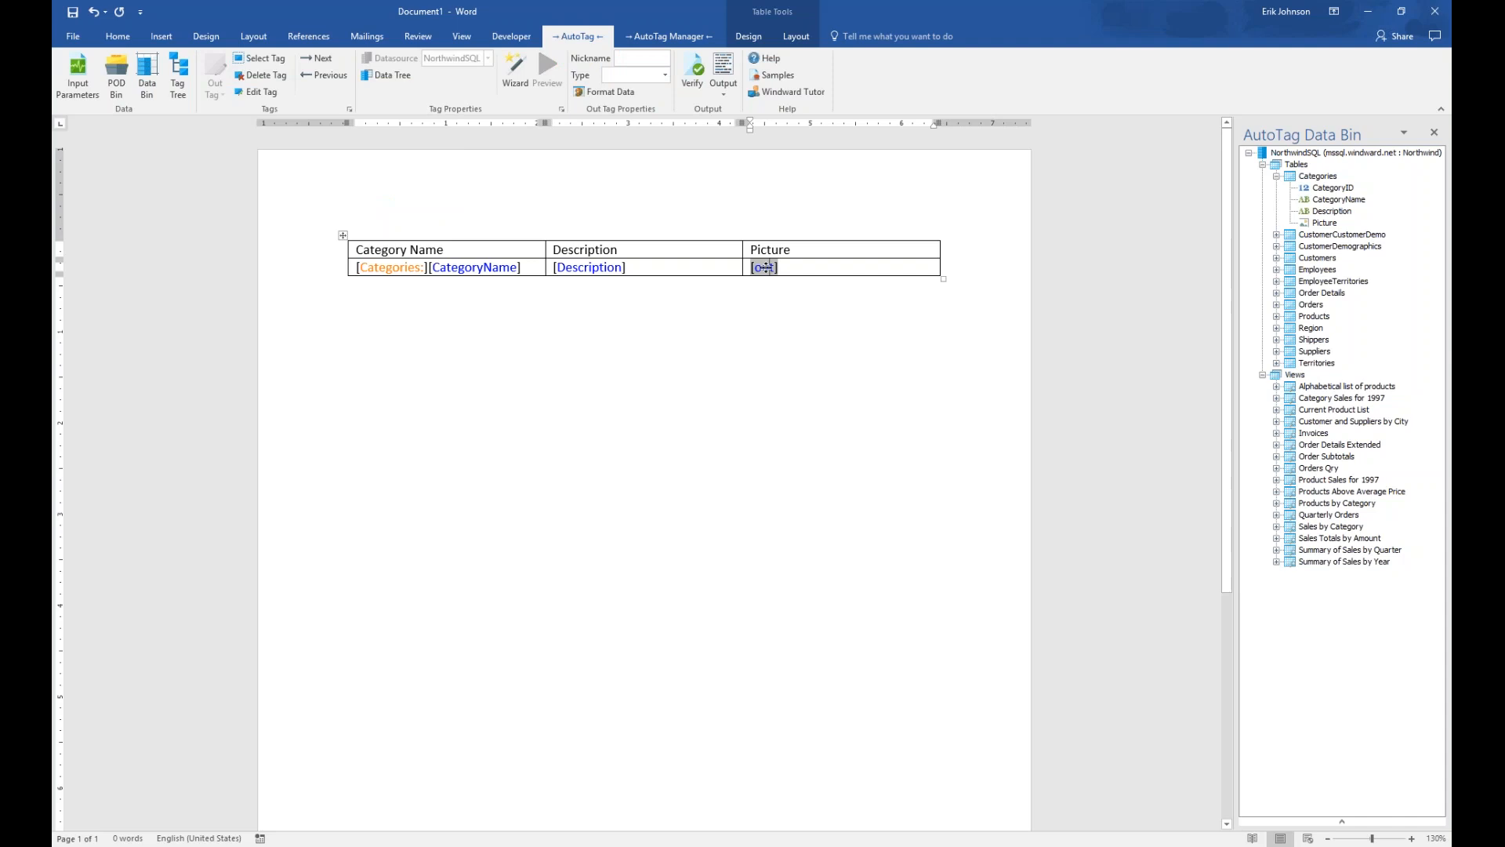
left_click(388, 74)
left_click(455, 145)
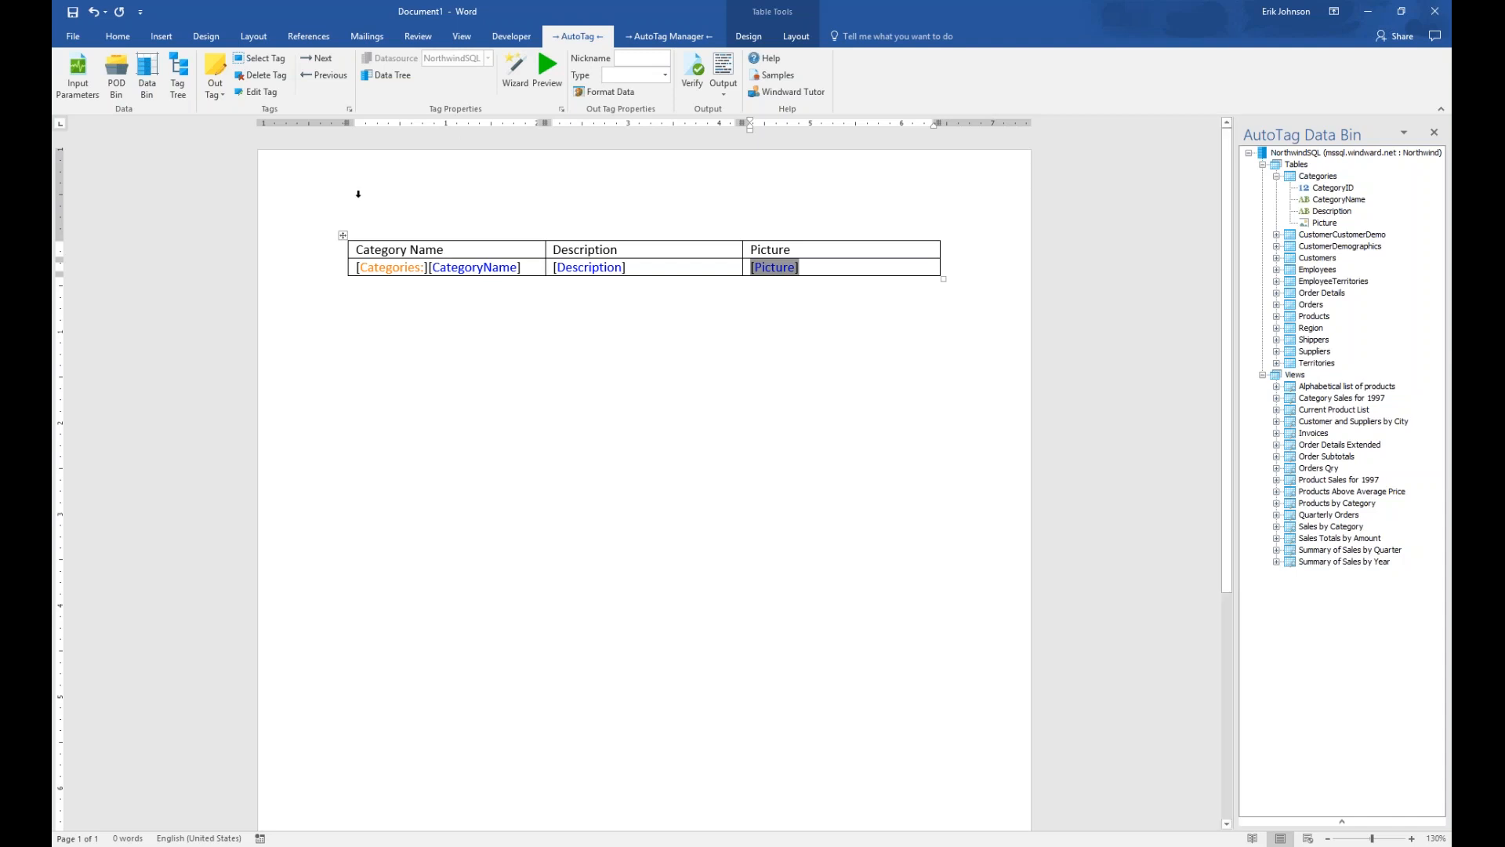
mouse_move(394, 269)
Insert an End ForEach [:forEach] tag on the line just below the table
left_click(374, 297)
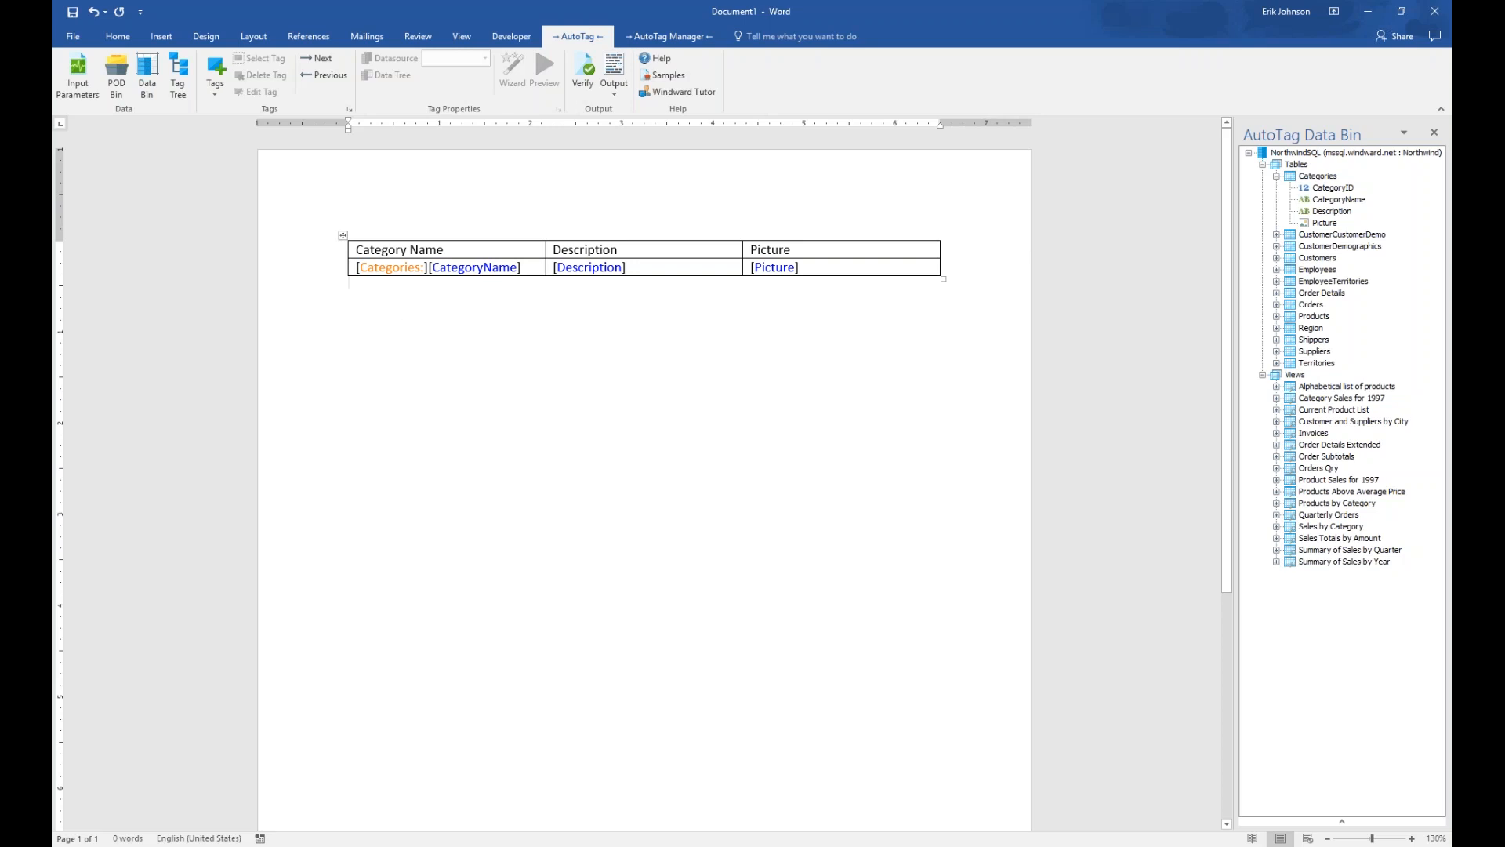
left_click(215, 71)
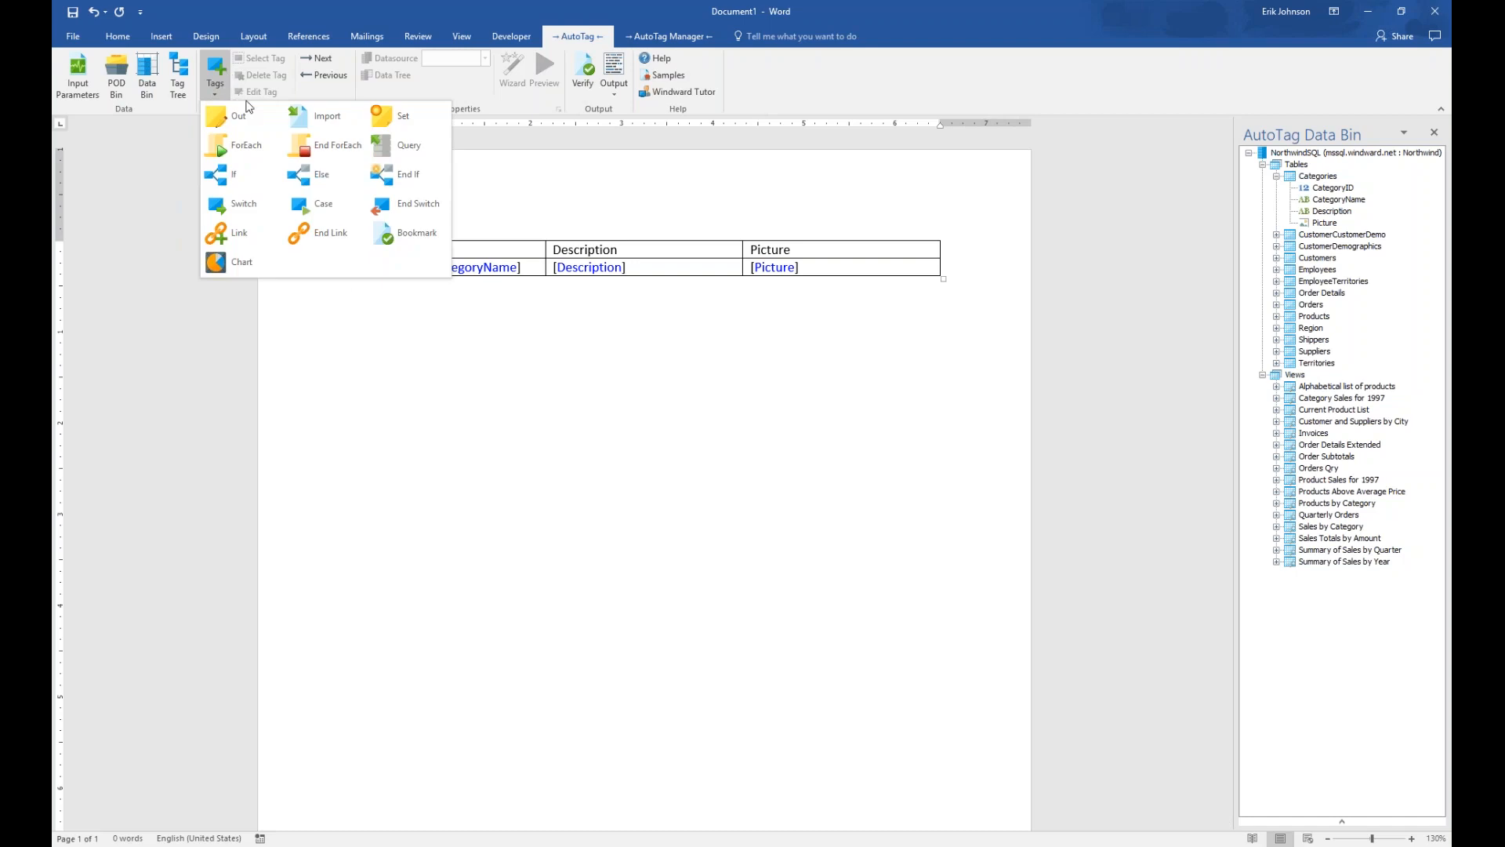
left_click(312, 149)
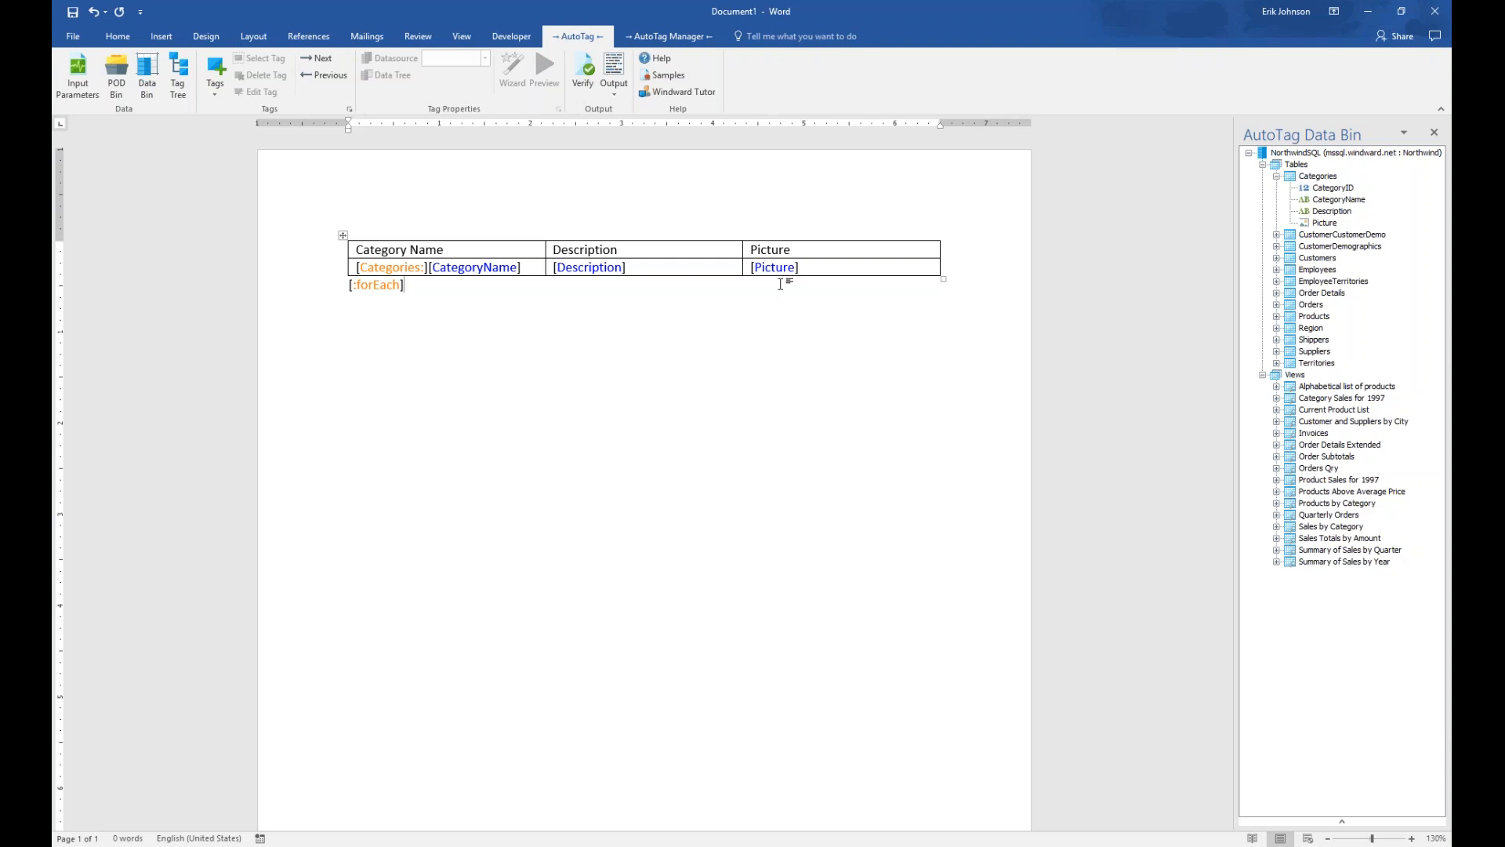
left_click(445, 251)
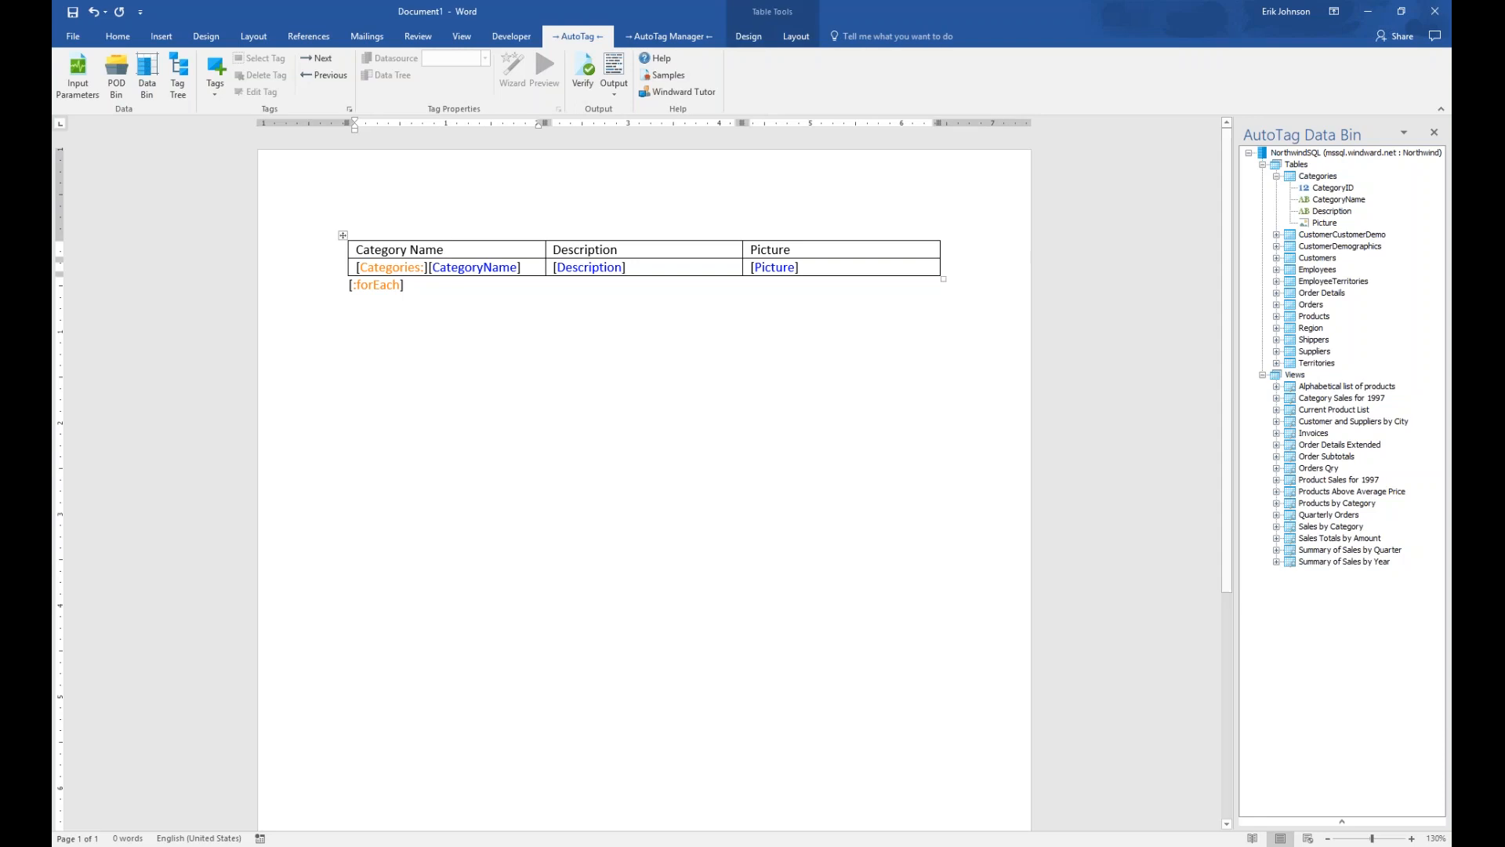
Turn off First Column emphasis and apply the green Grid Table style to the table
left_click(751, 37)
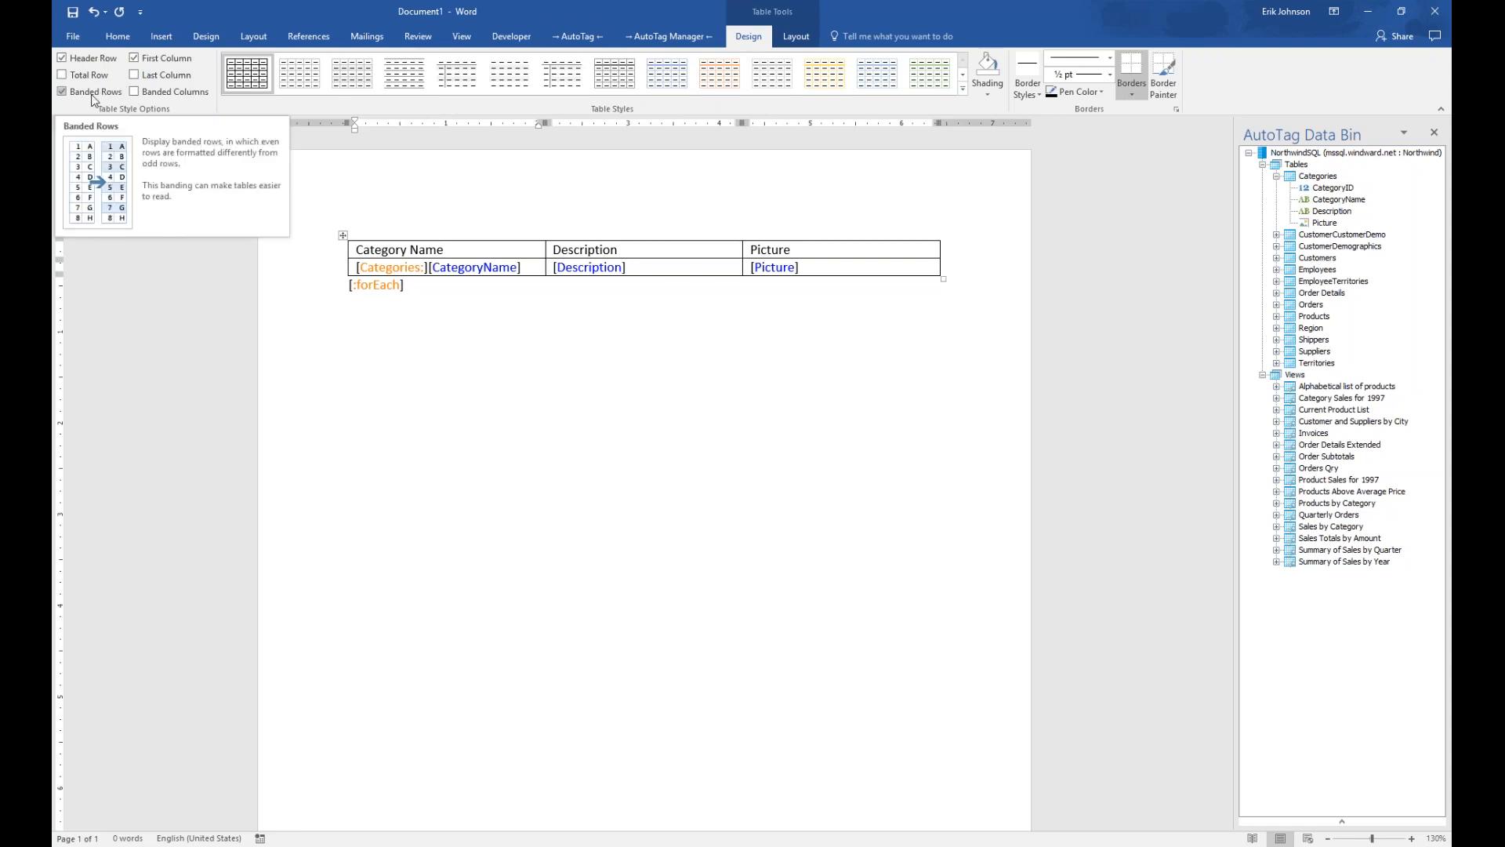
left_click(134, 57)
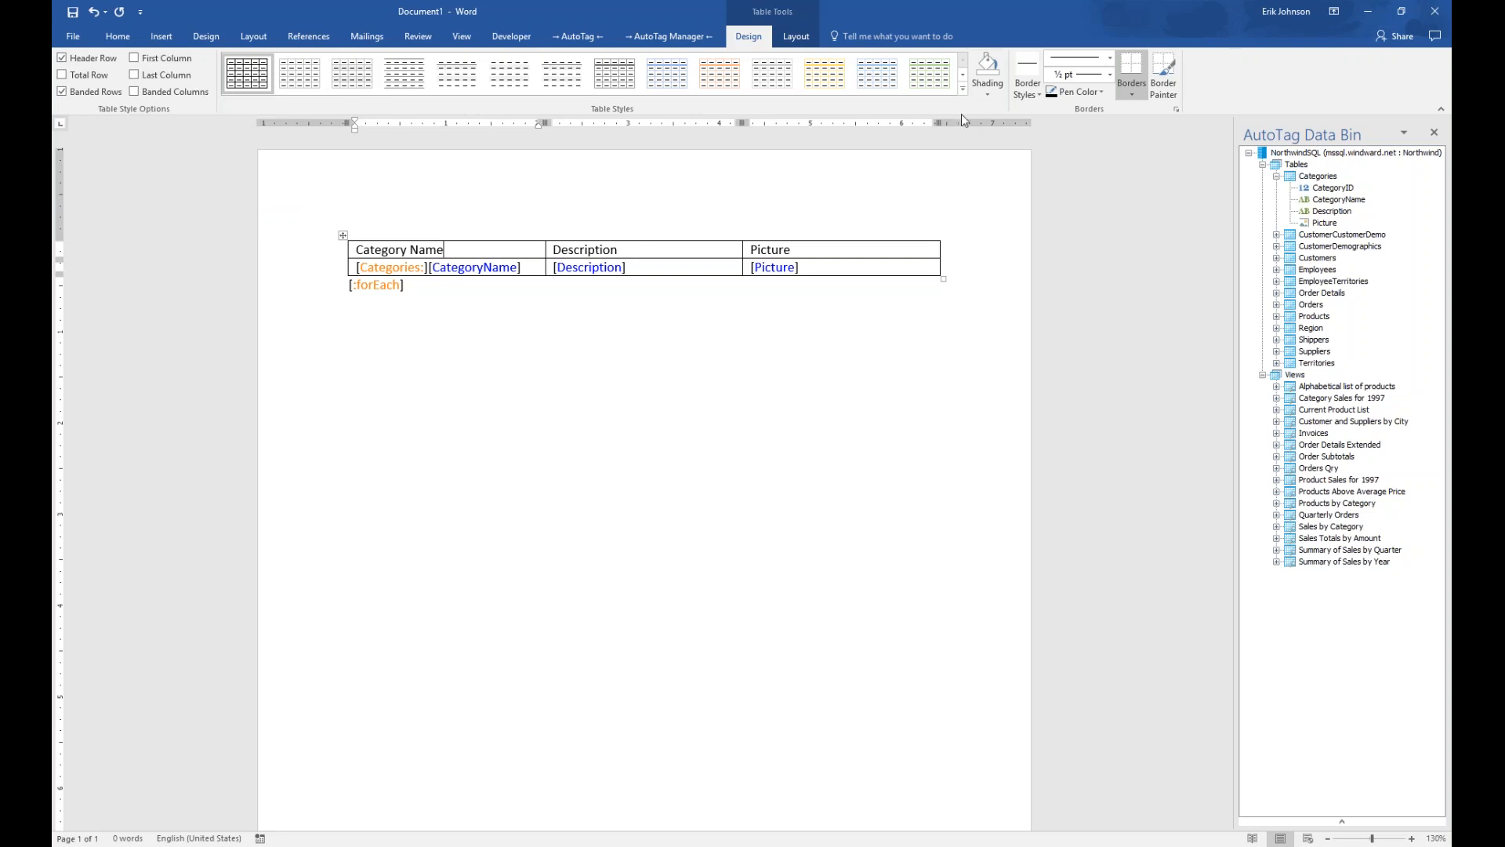
left_click(962, 89)
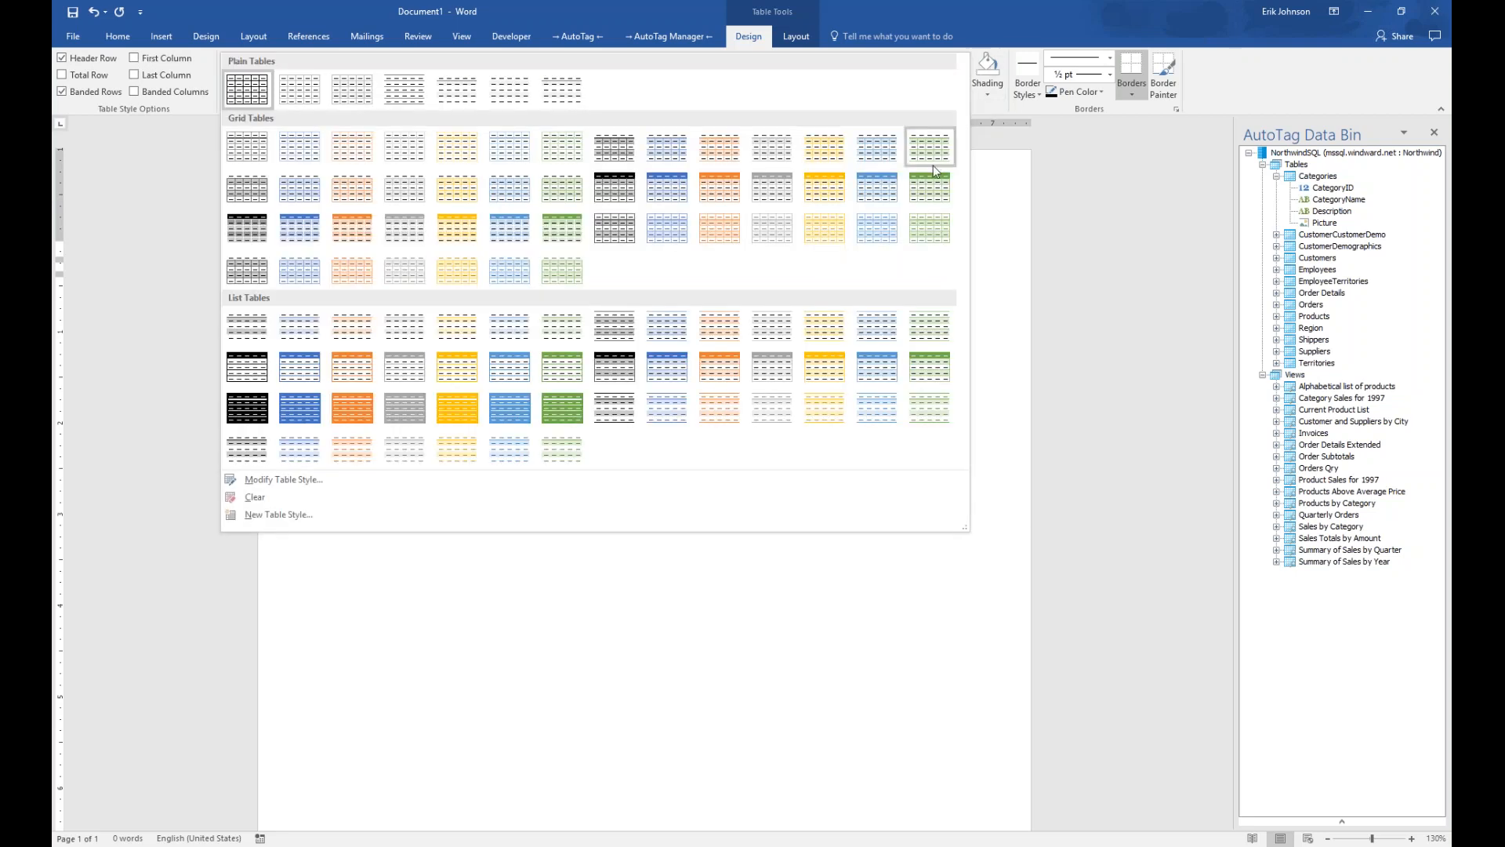
left_click(940, 188)
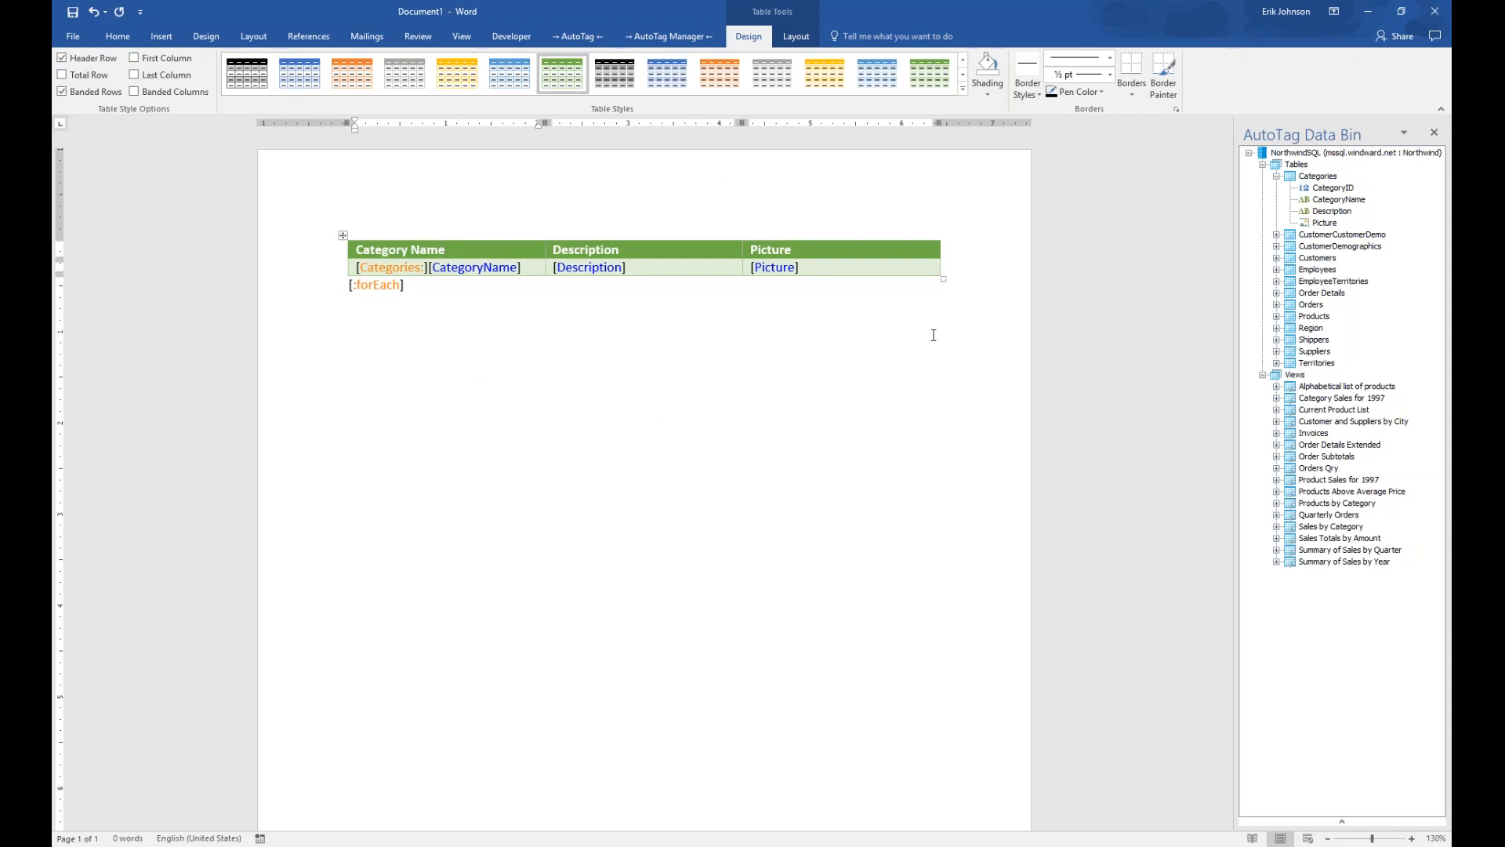
Choose DOCX report output and save the template as Category Name.docx on the Desktop
left_click(585, 36)
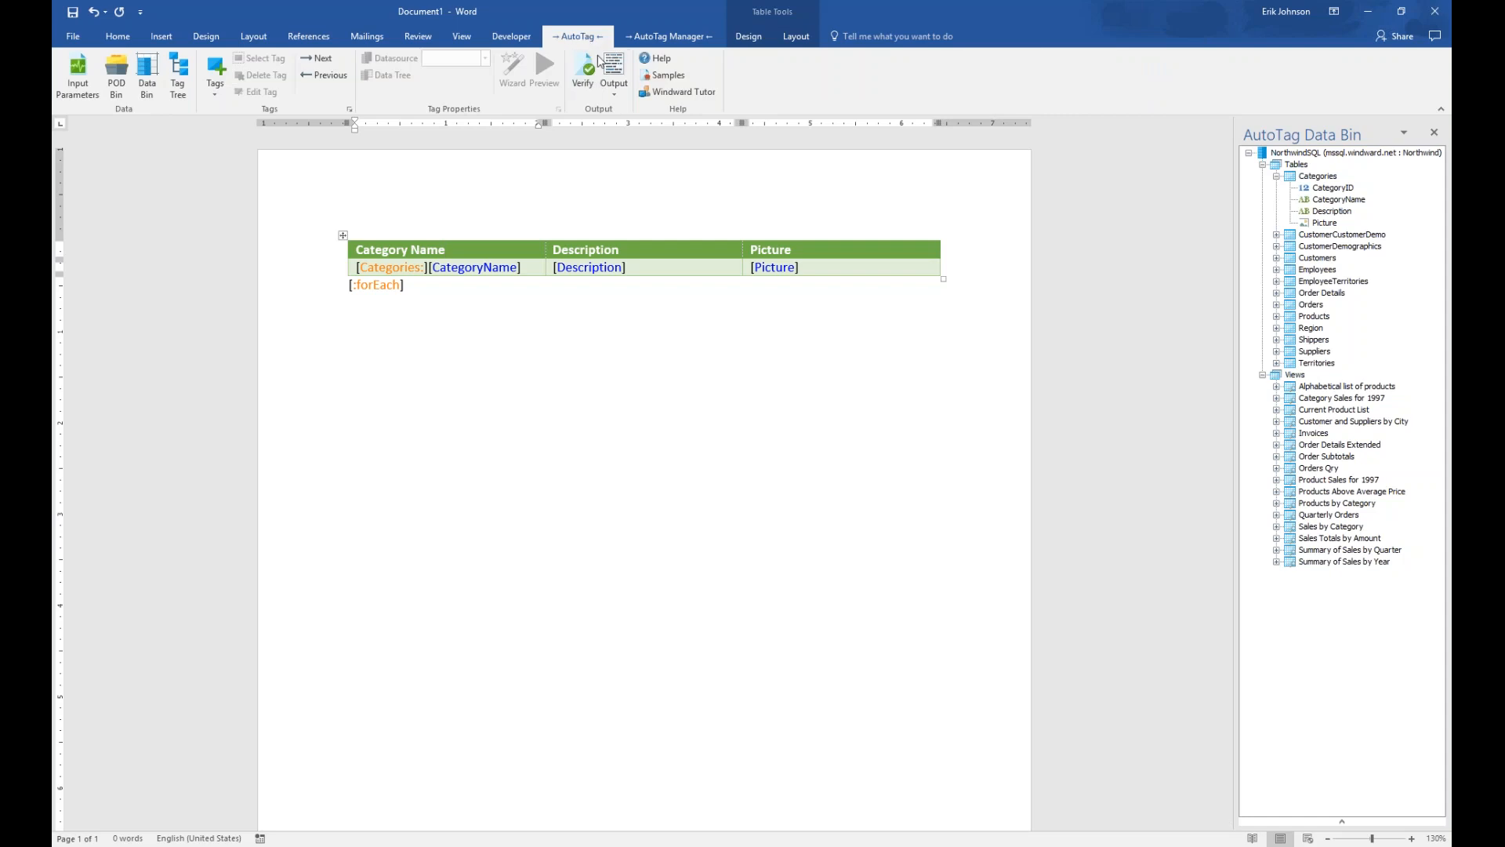
left_click(615, 94)
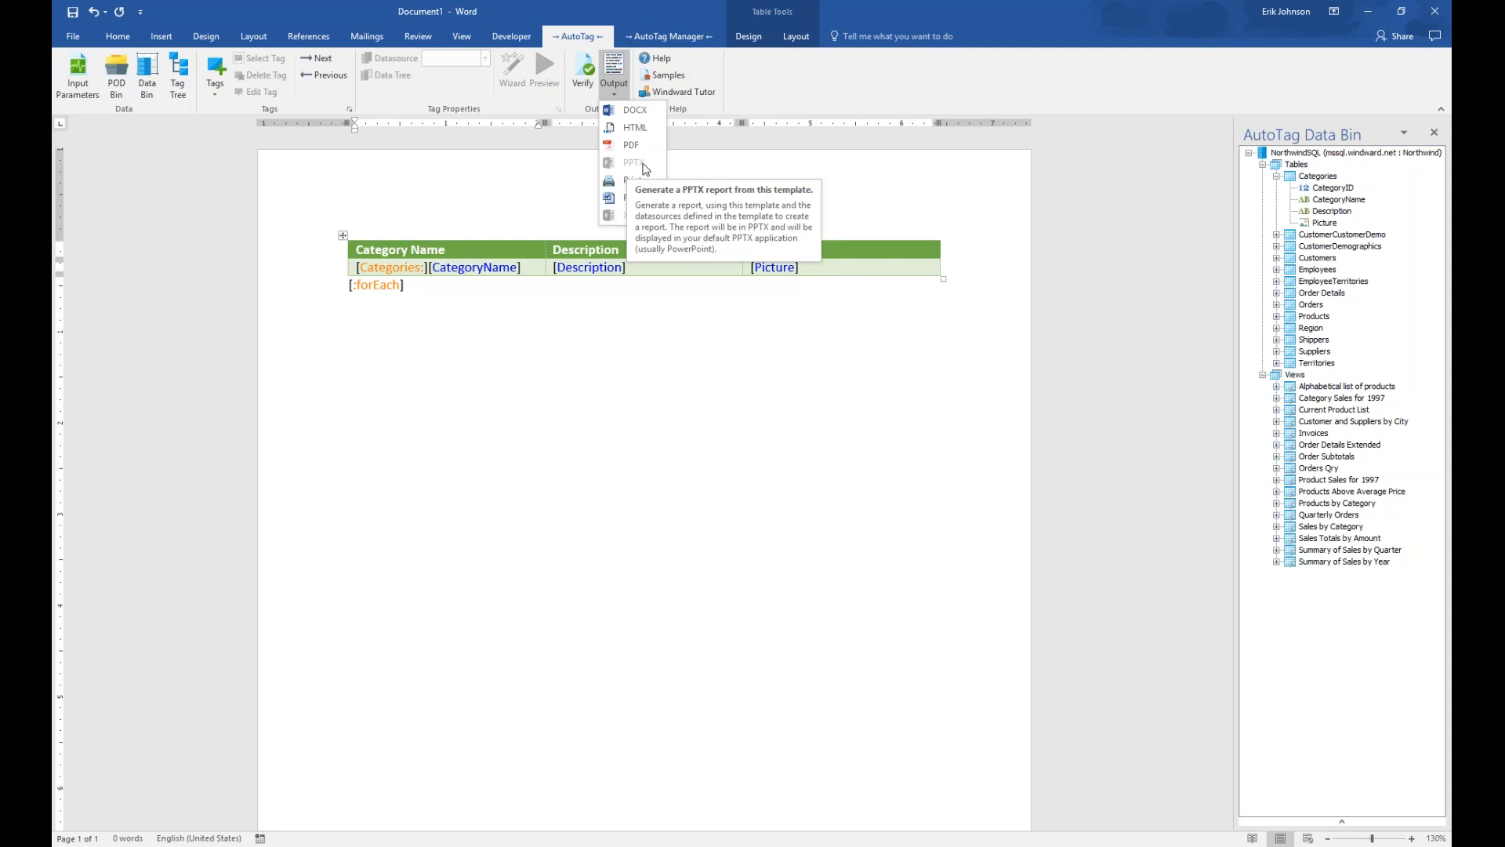
left_click(627, 111)
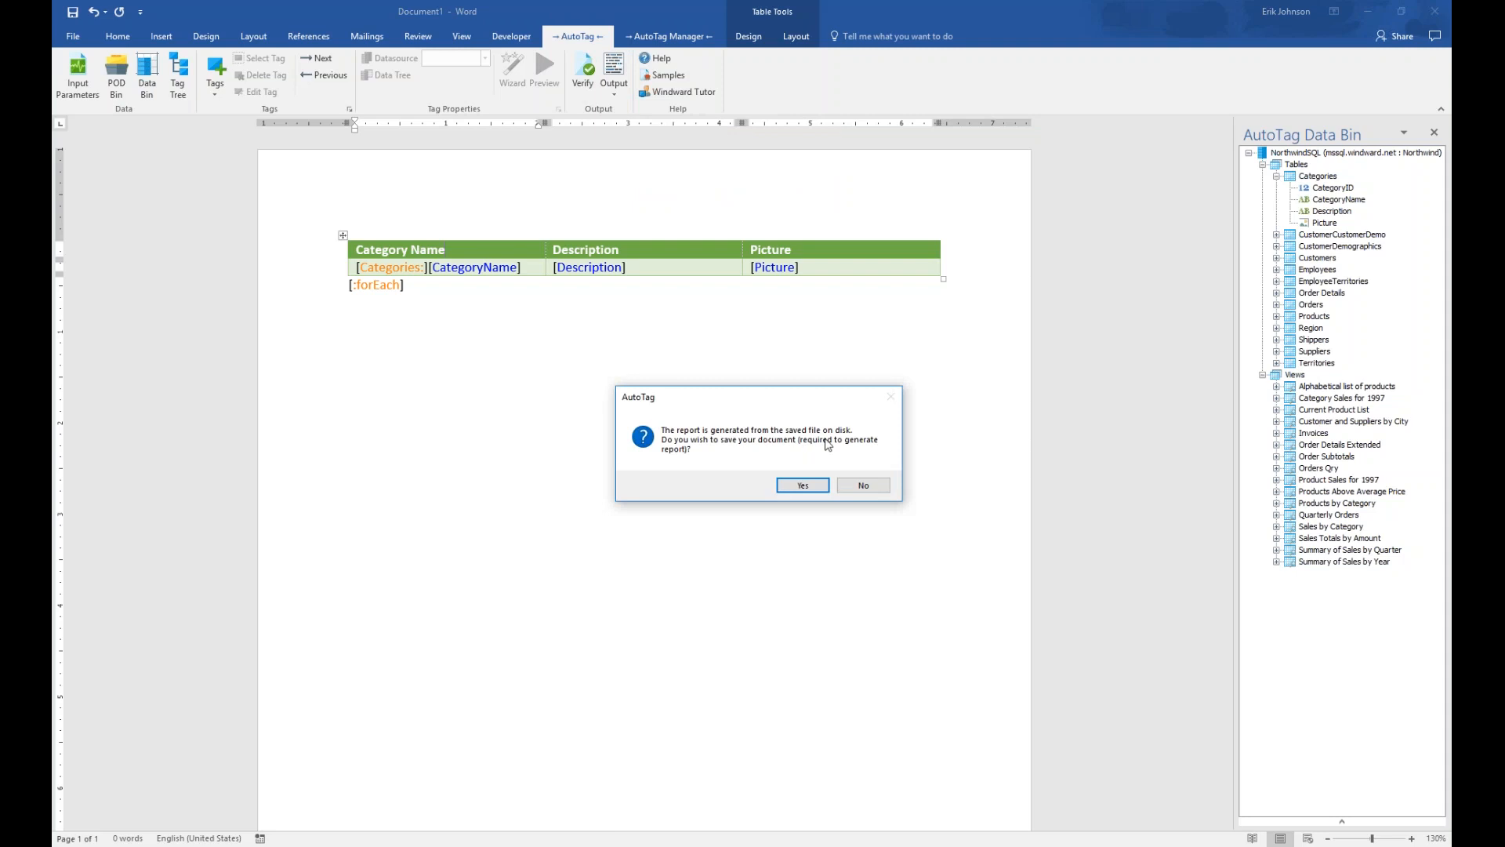
left_click(803, 486)
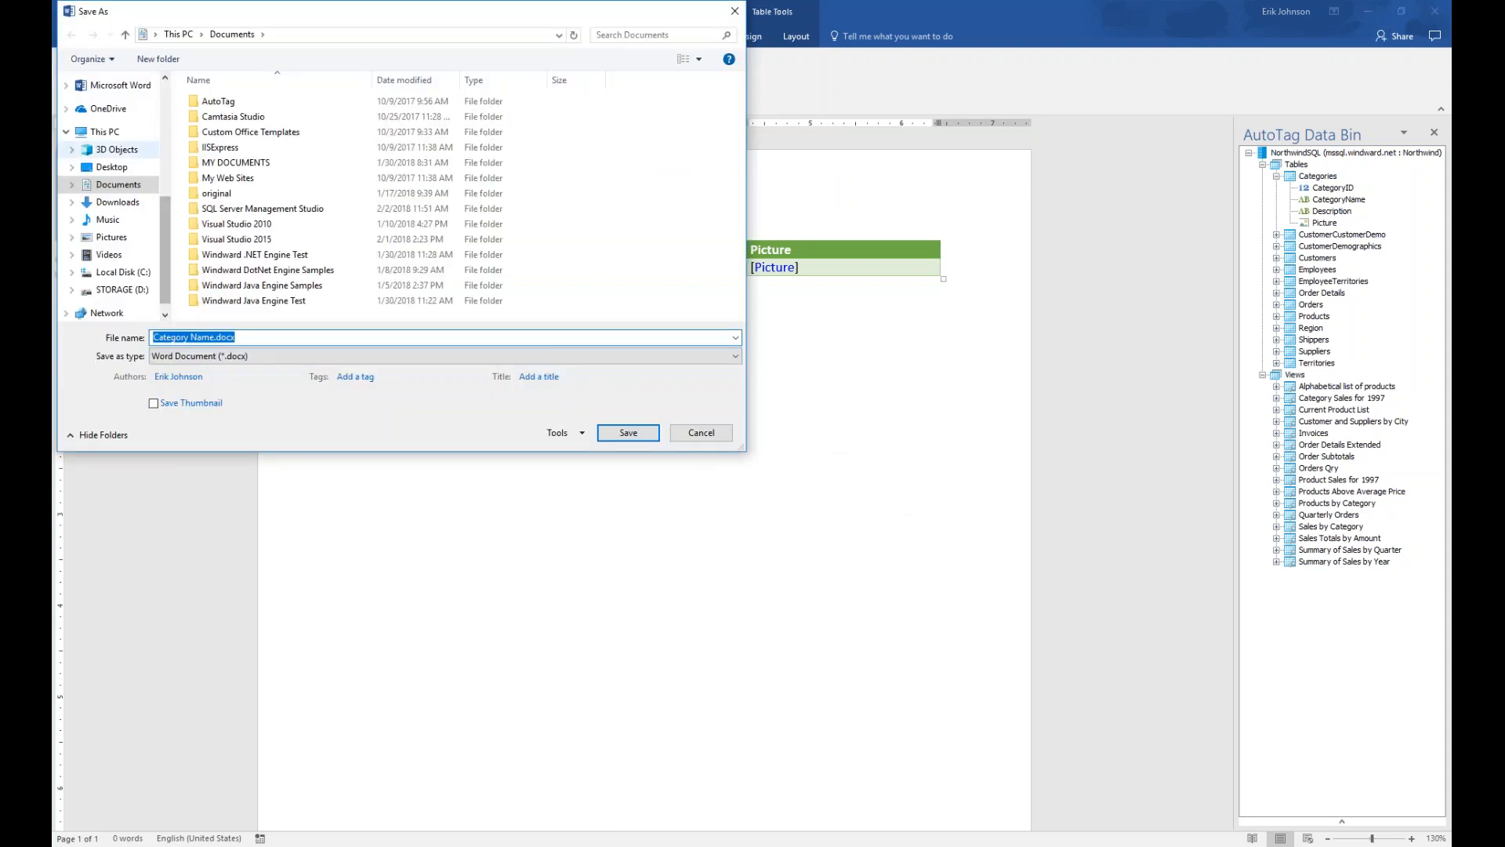
left_click(112, 167)
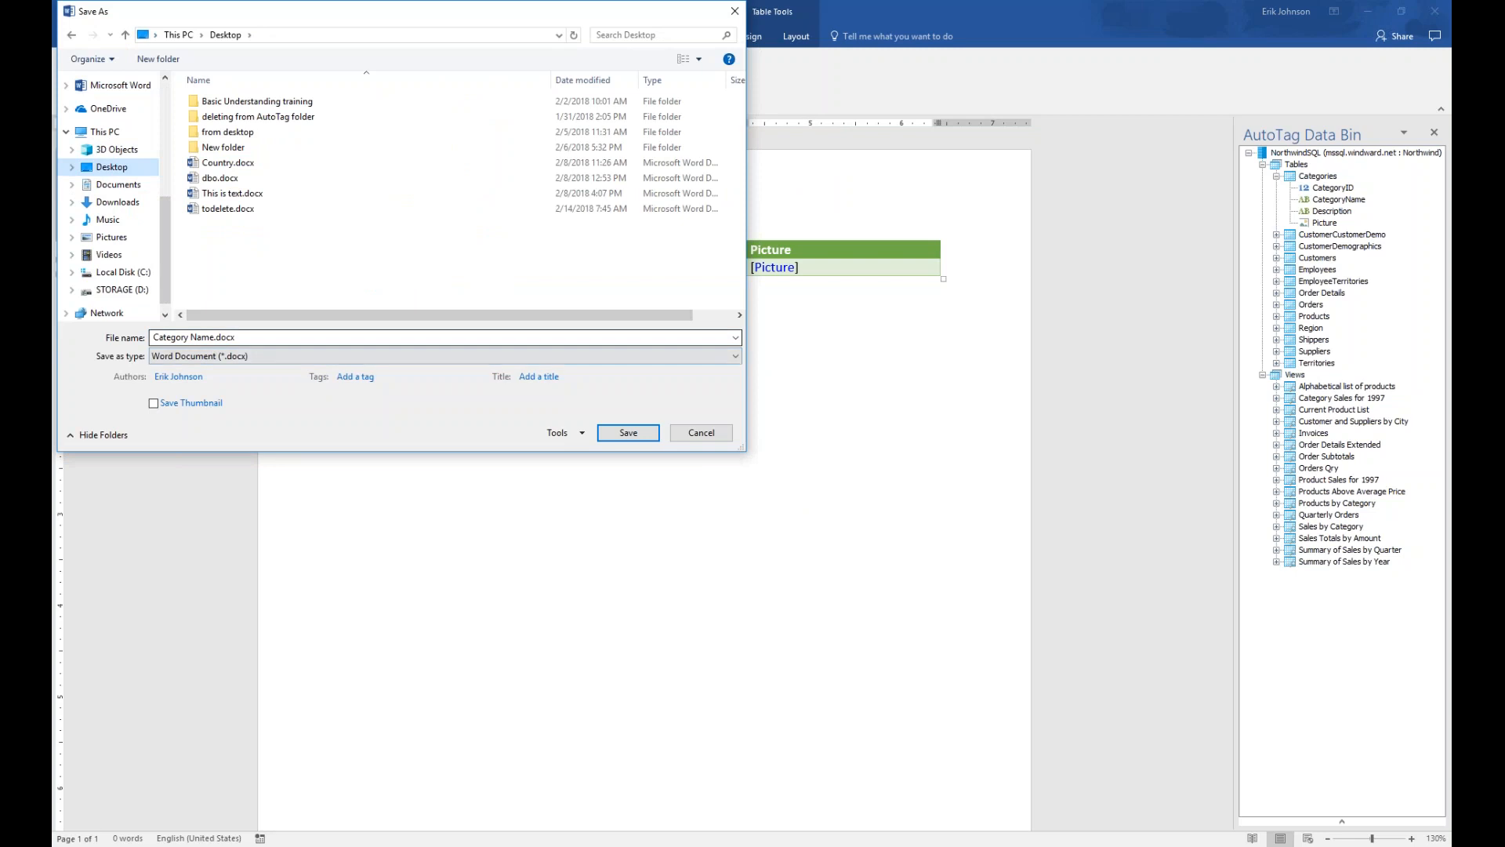
left_click(627, 434)
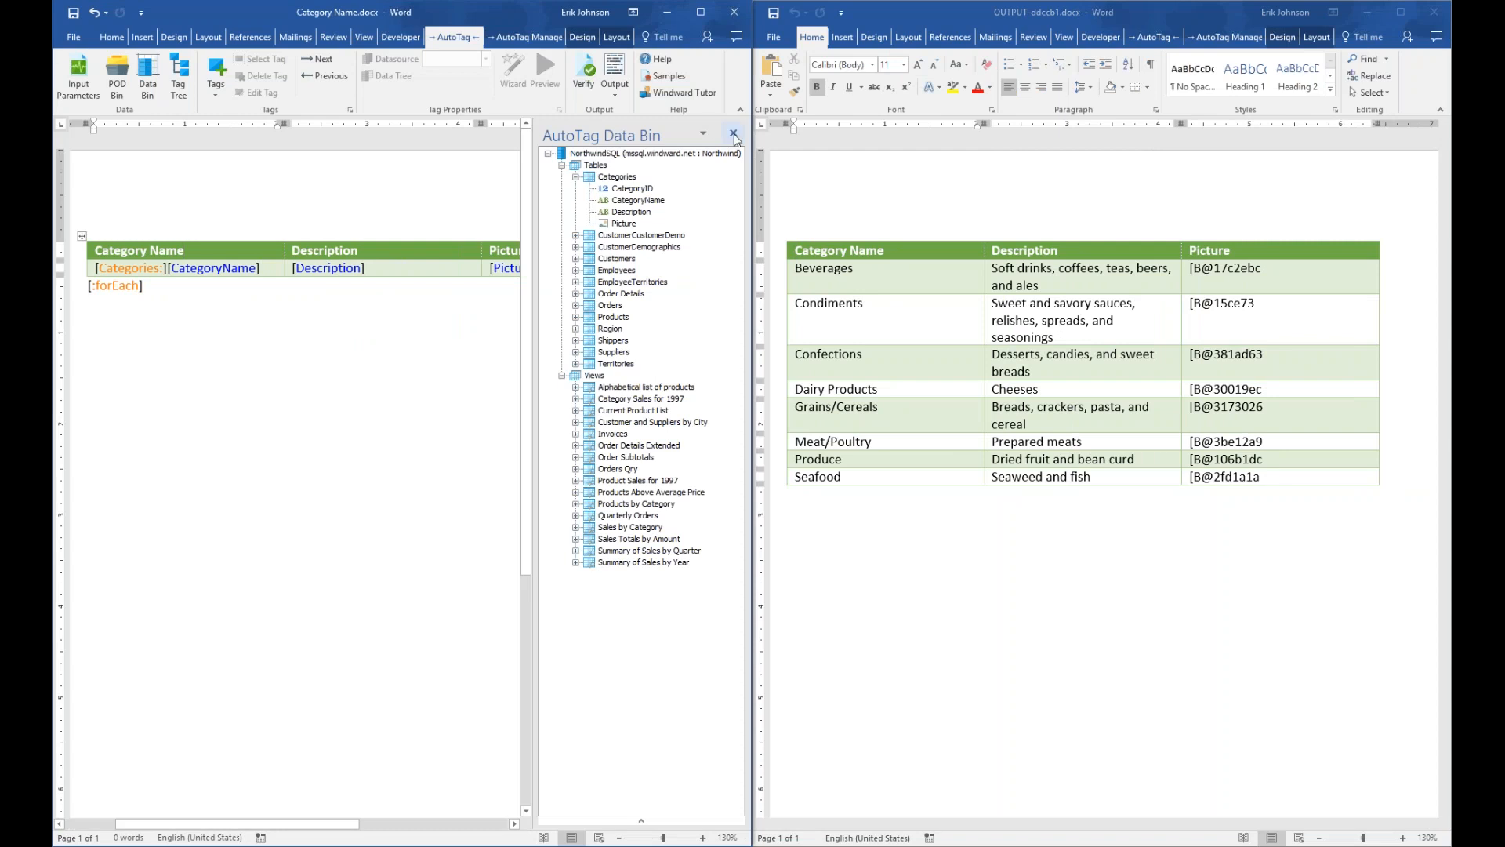
Close the generated report, maximize the template, and select the [Picture] tag to show its properties
left_click(734, 135)
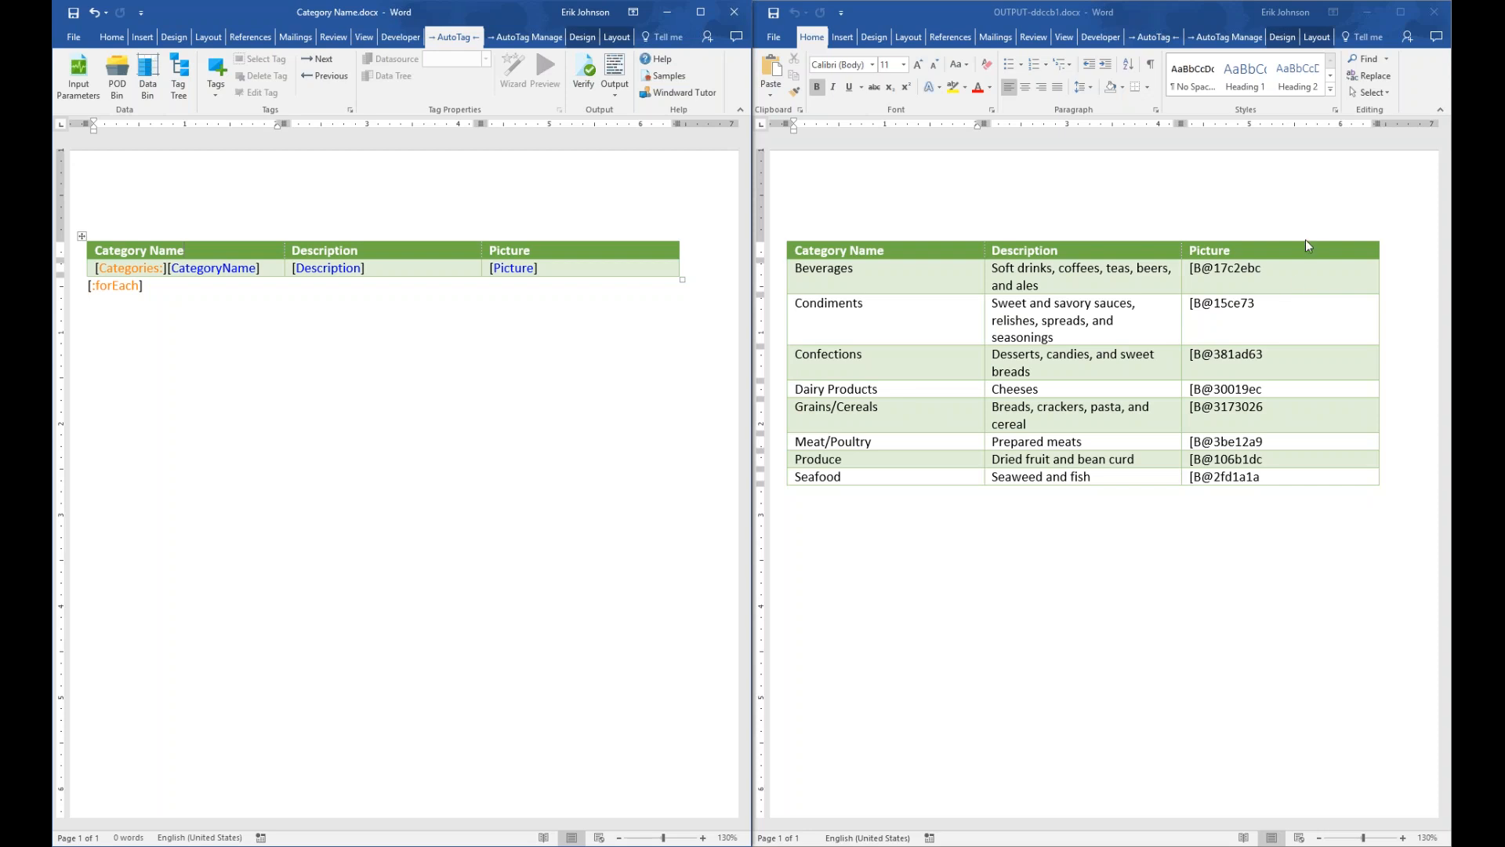
left_click(1434, 12)
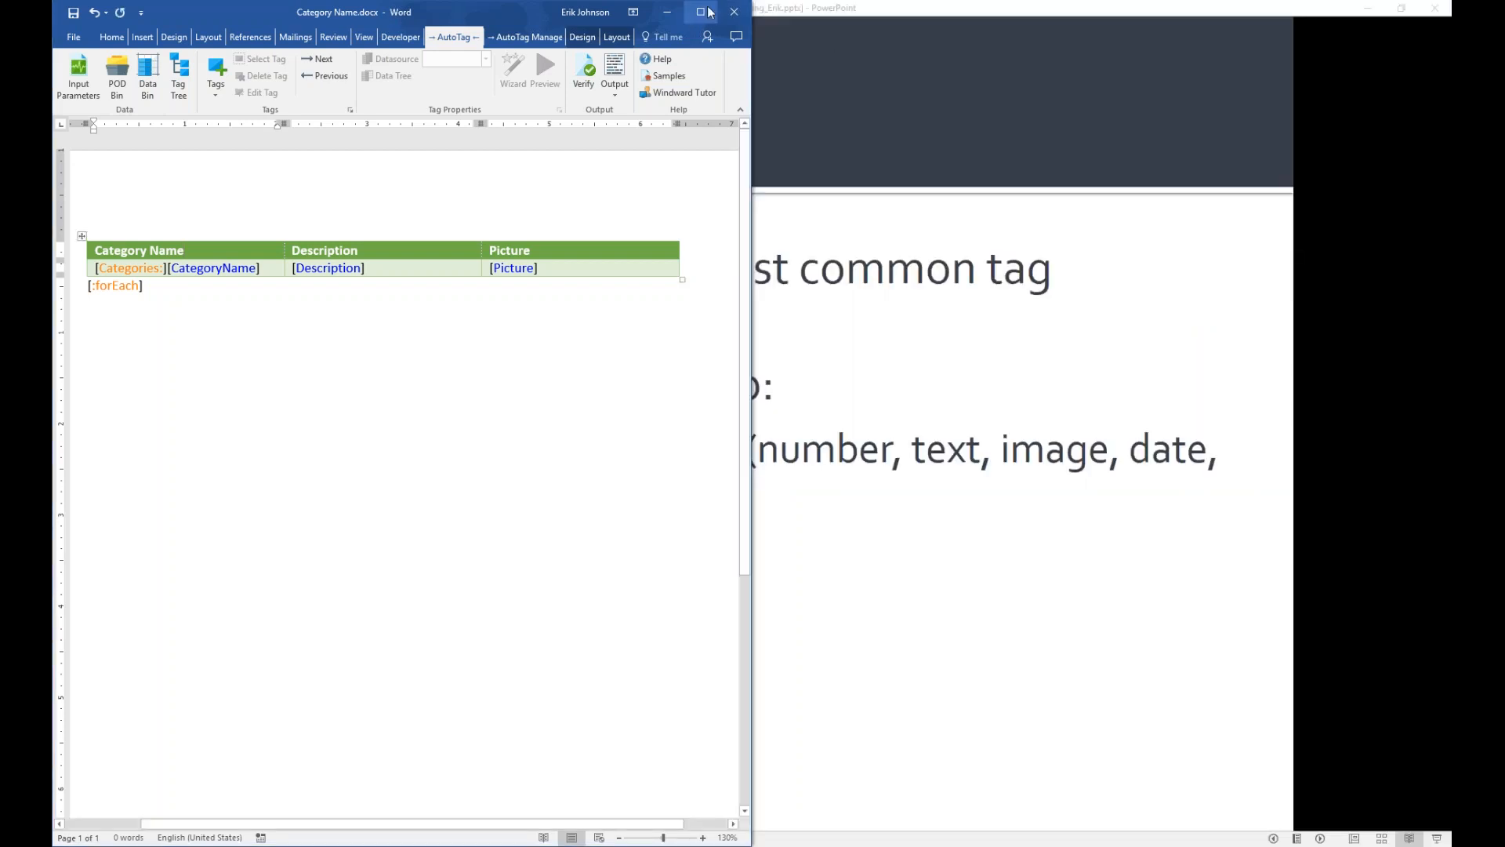
left_click(706, 12)
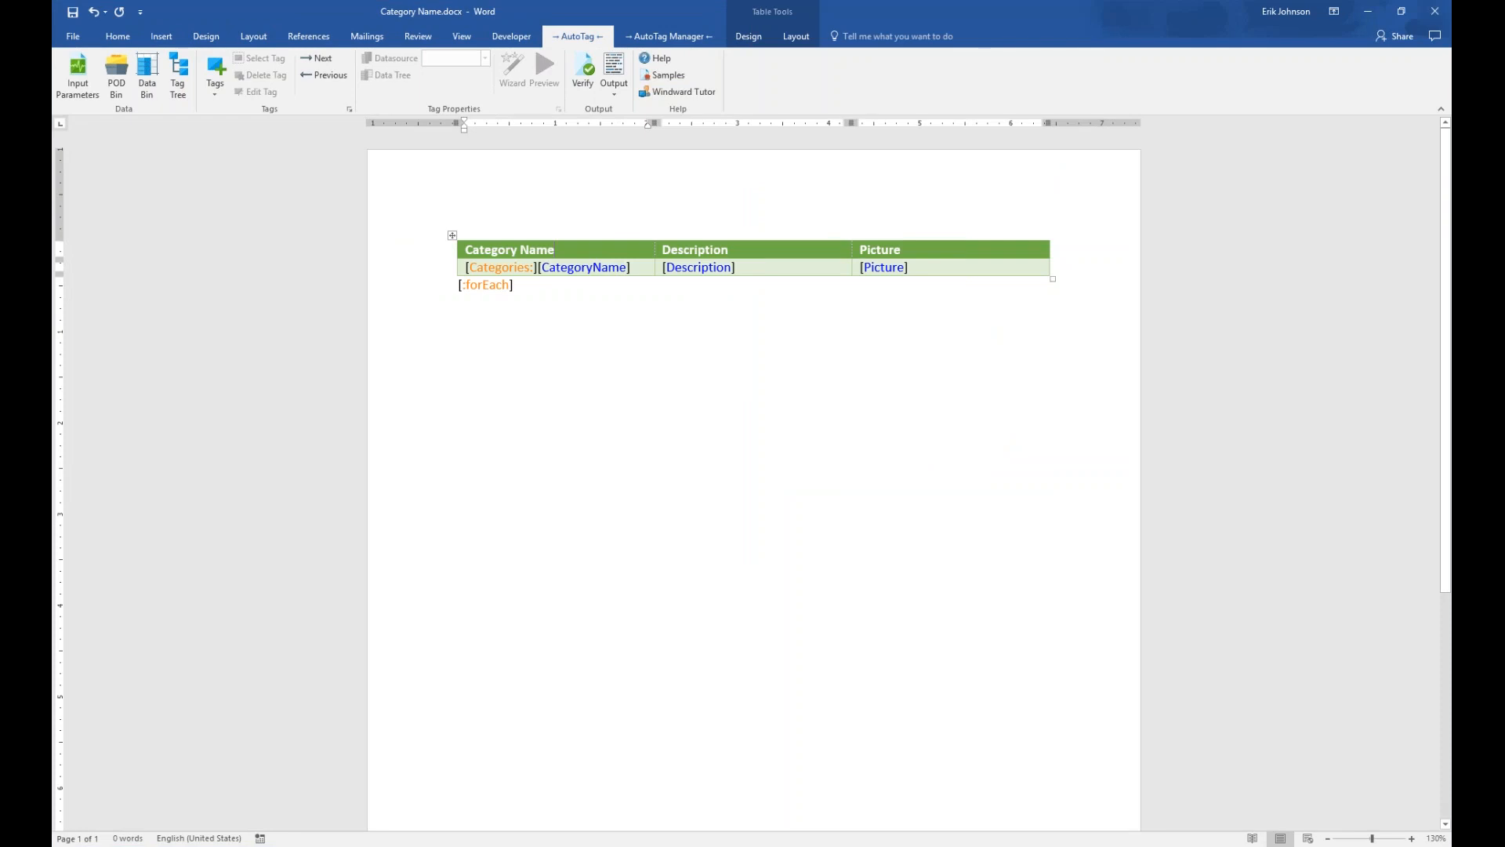
left_click(888, 268)
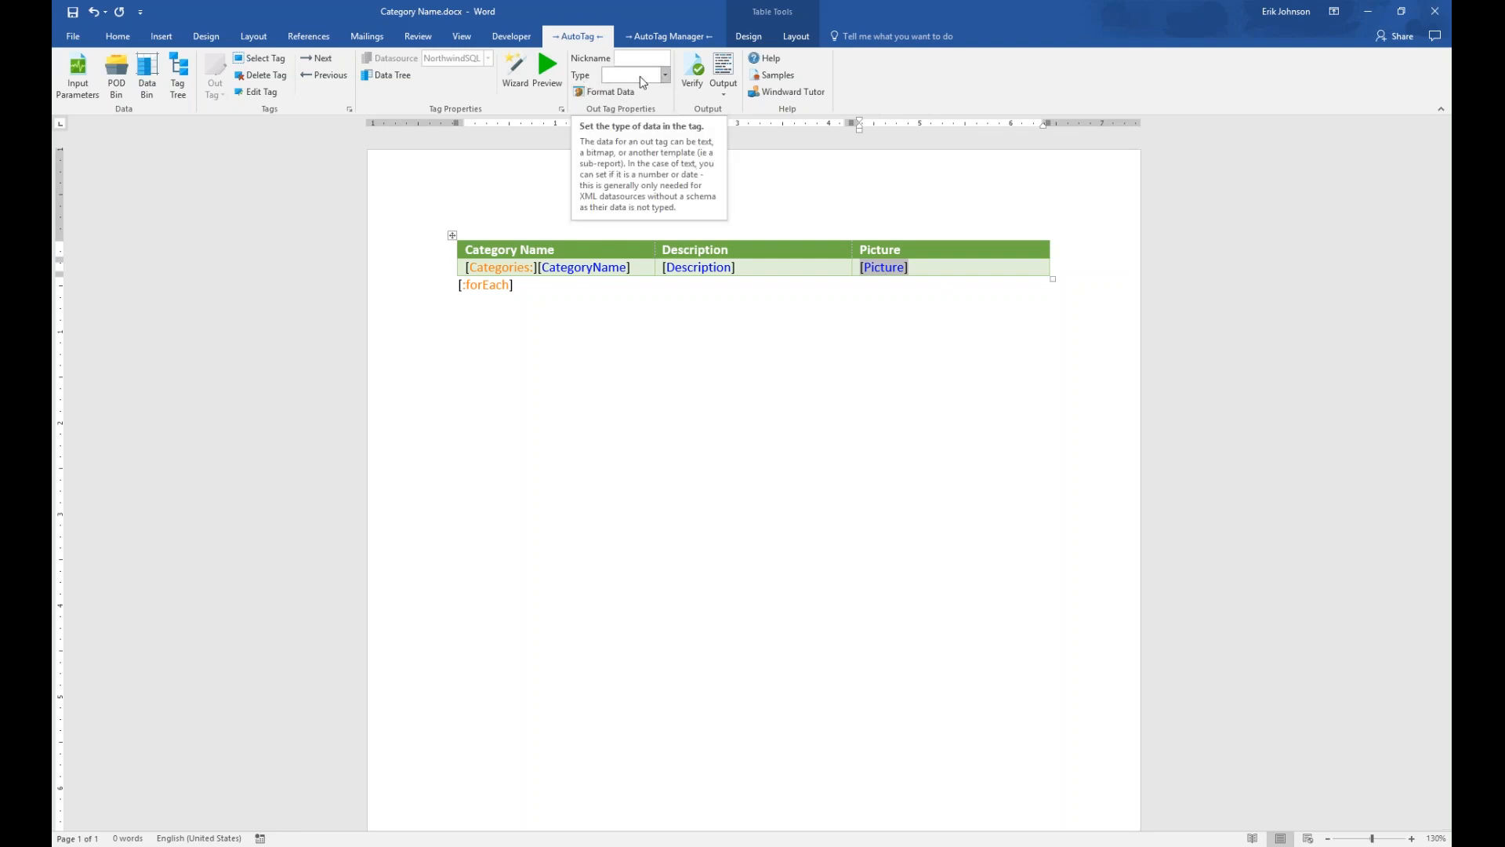
Set the Picture tag's Type to BITMAP and its Size to specified-width
left_click(665, 75)
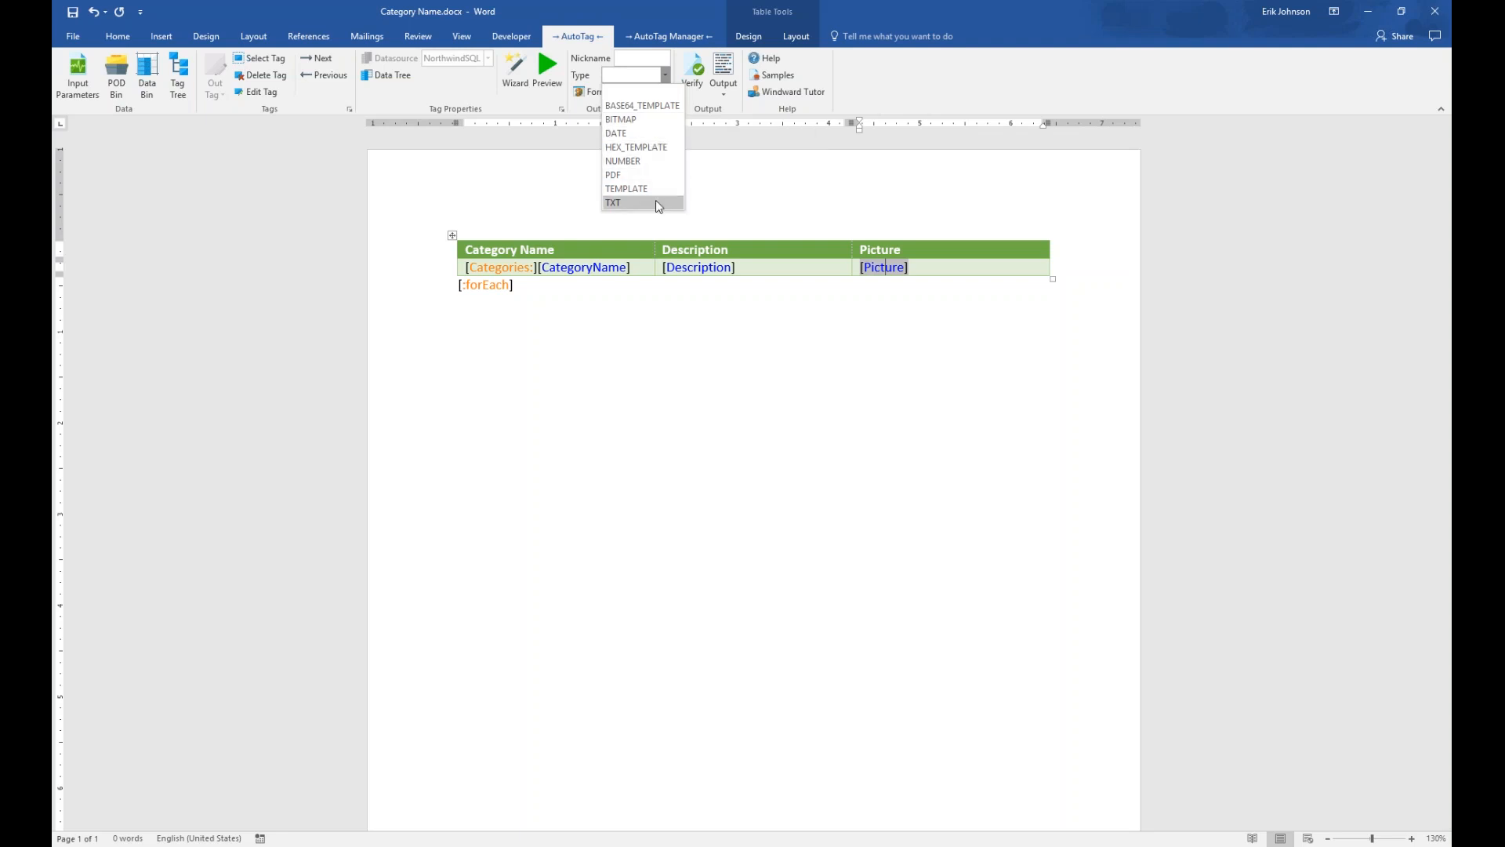
left_click(648, 119)
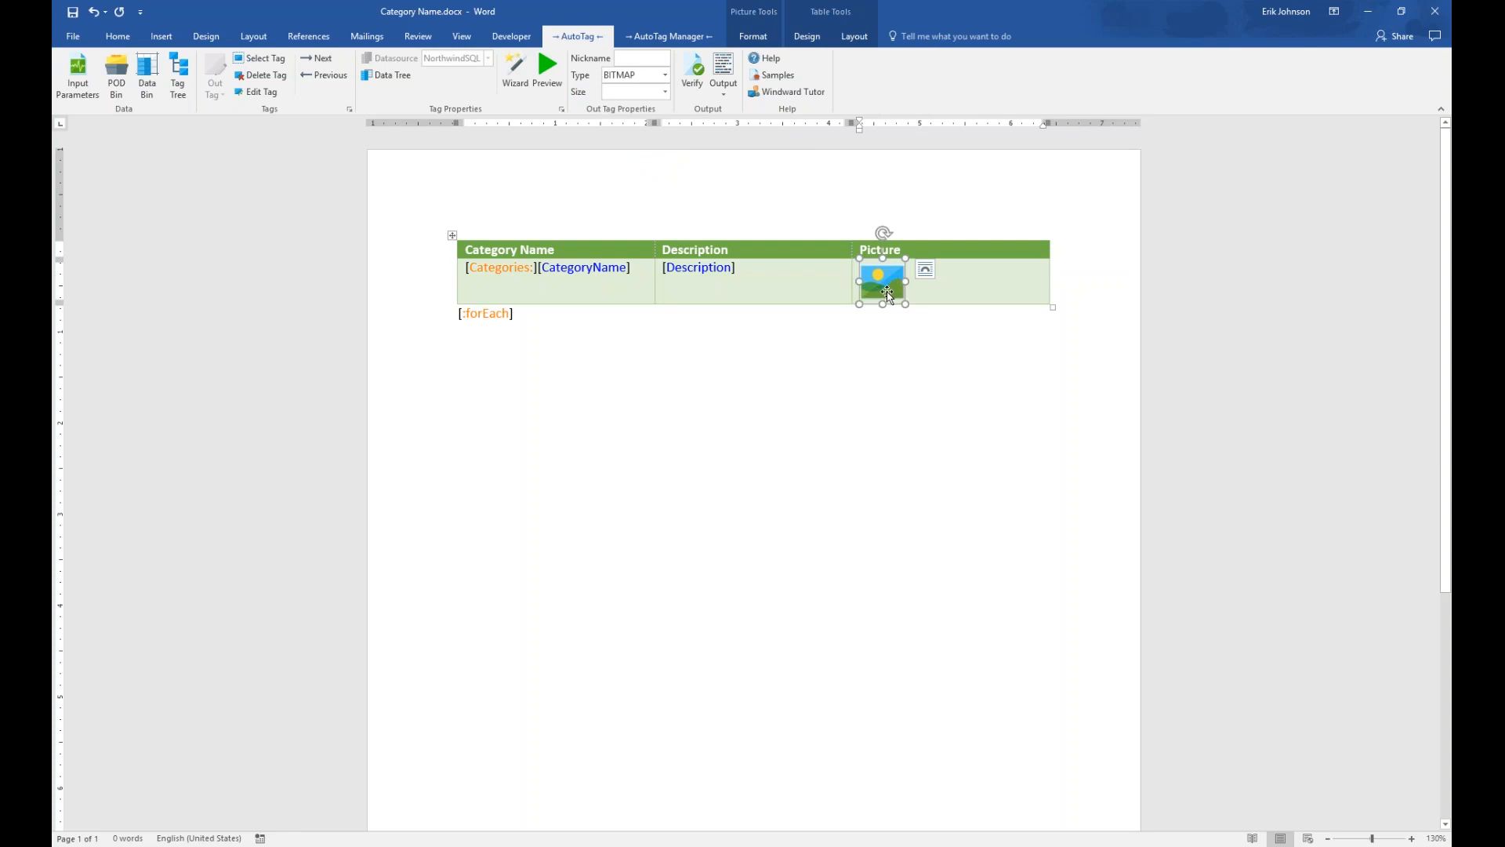
left_click(666, 93)
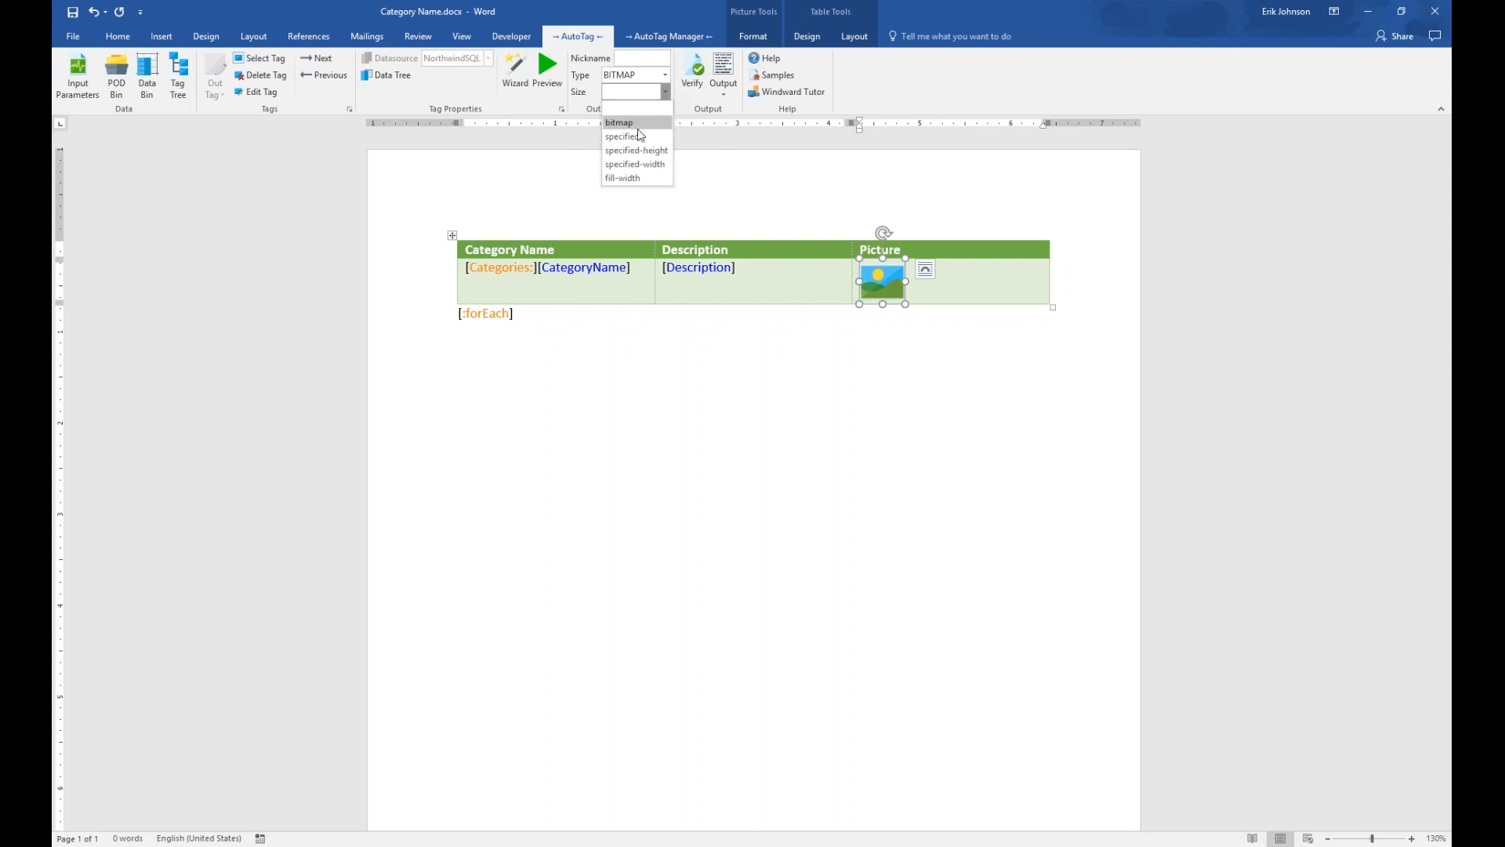
left_click(659, 165)
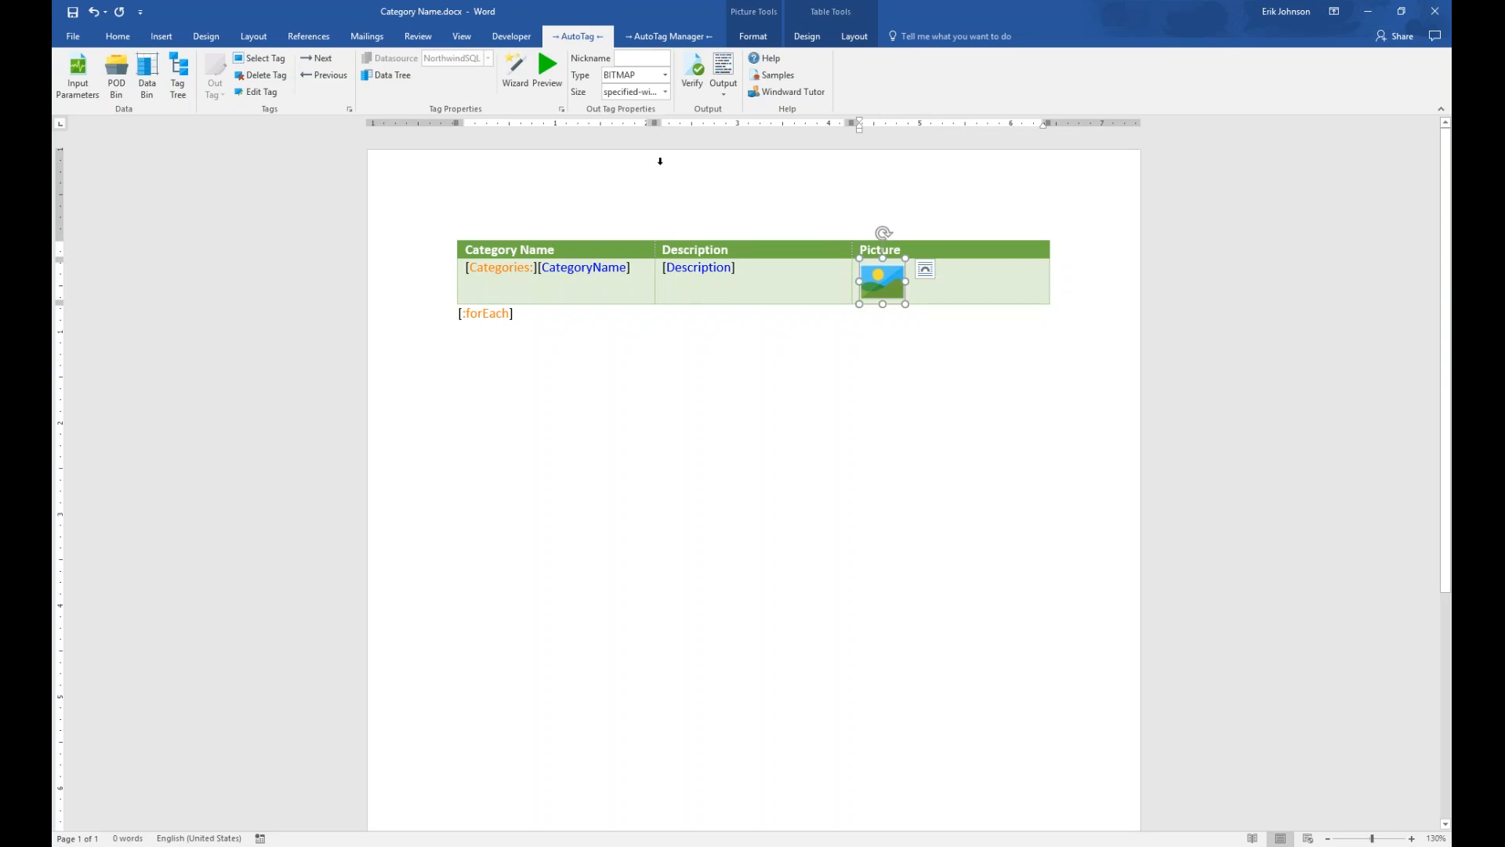
Preview the category image returned by the Picture tag, then close Select Results
left_click(930, 284)
left_click(881, 283)
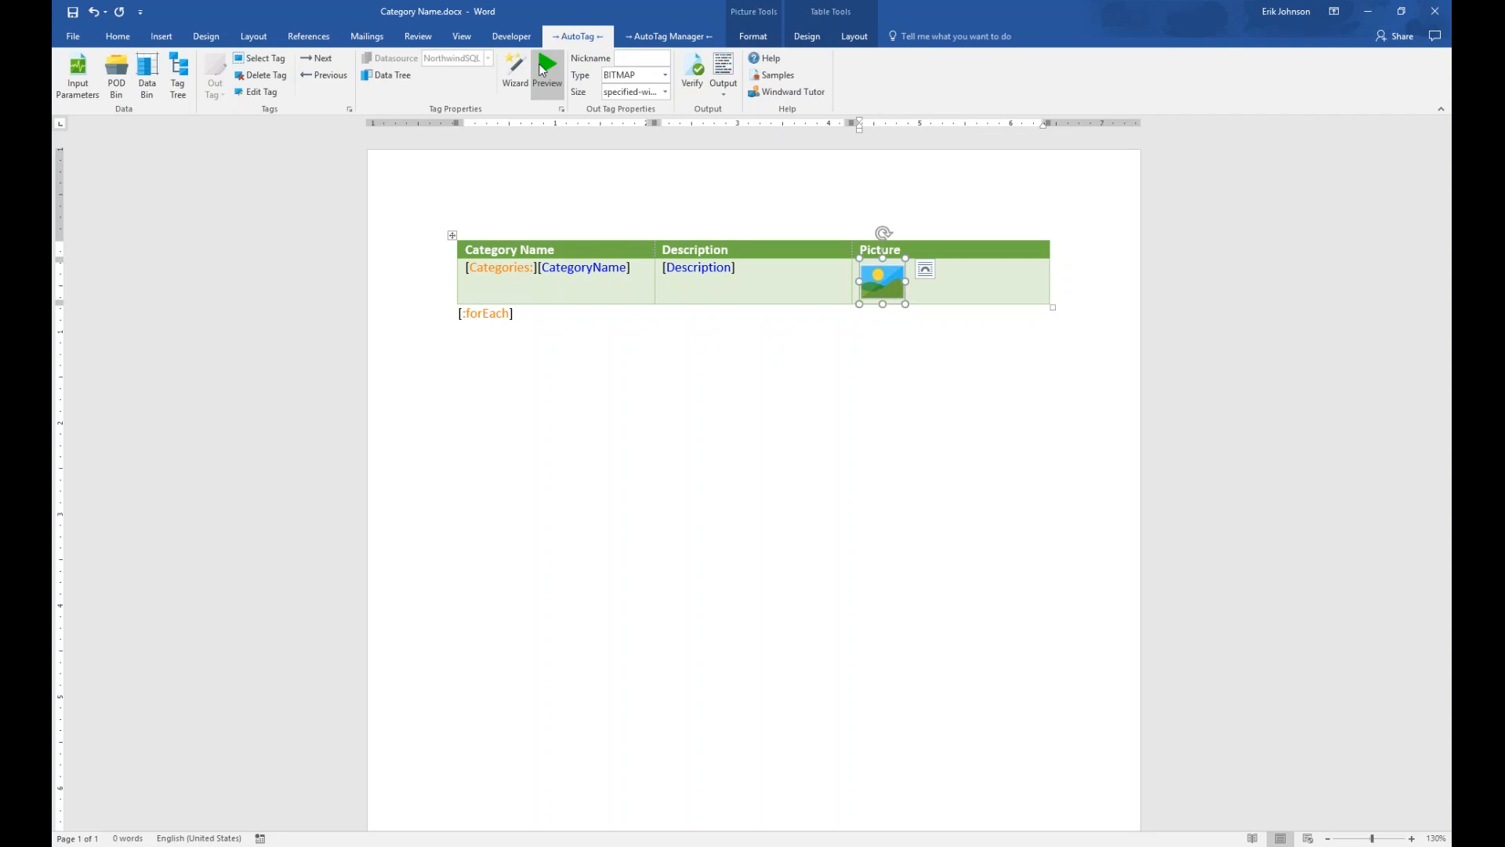
left_click(542, 70)
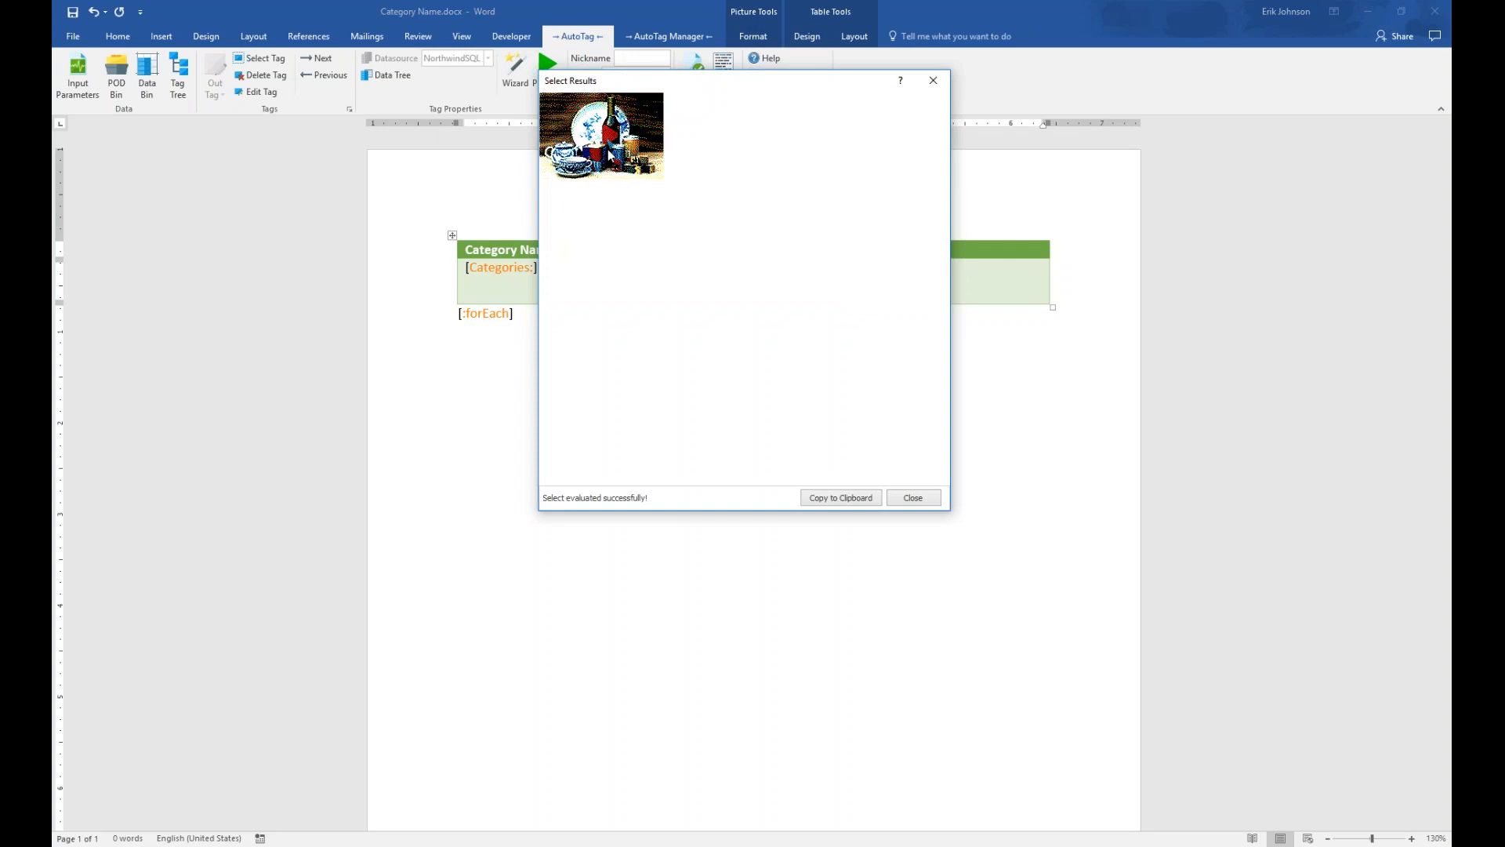
left_click(933, 80)
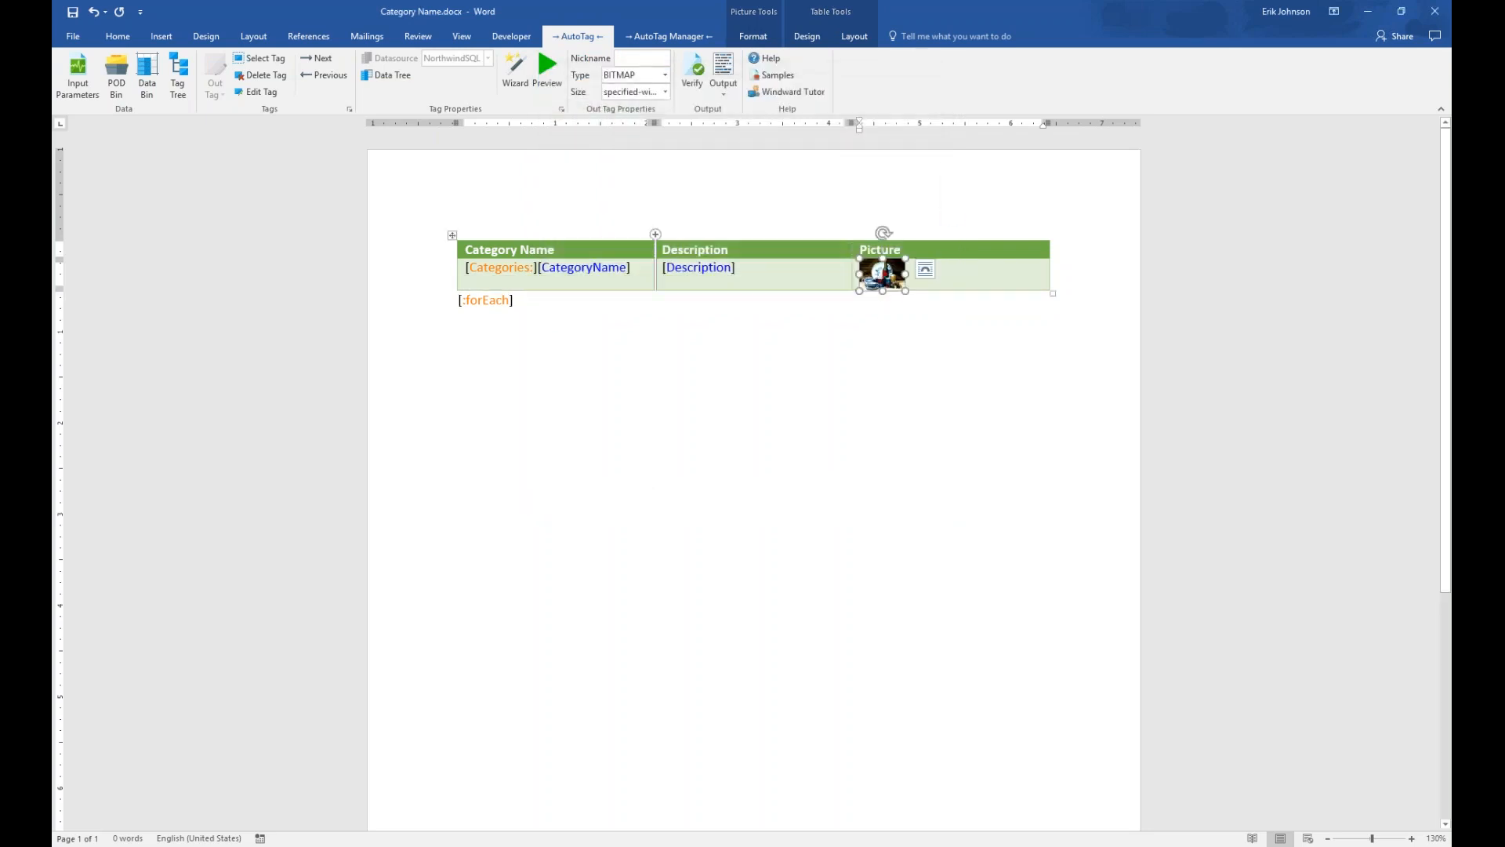
Save the template and generate the eight-category report, view it beside the template, then close it
left_click(725, 70)
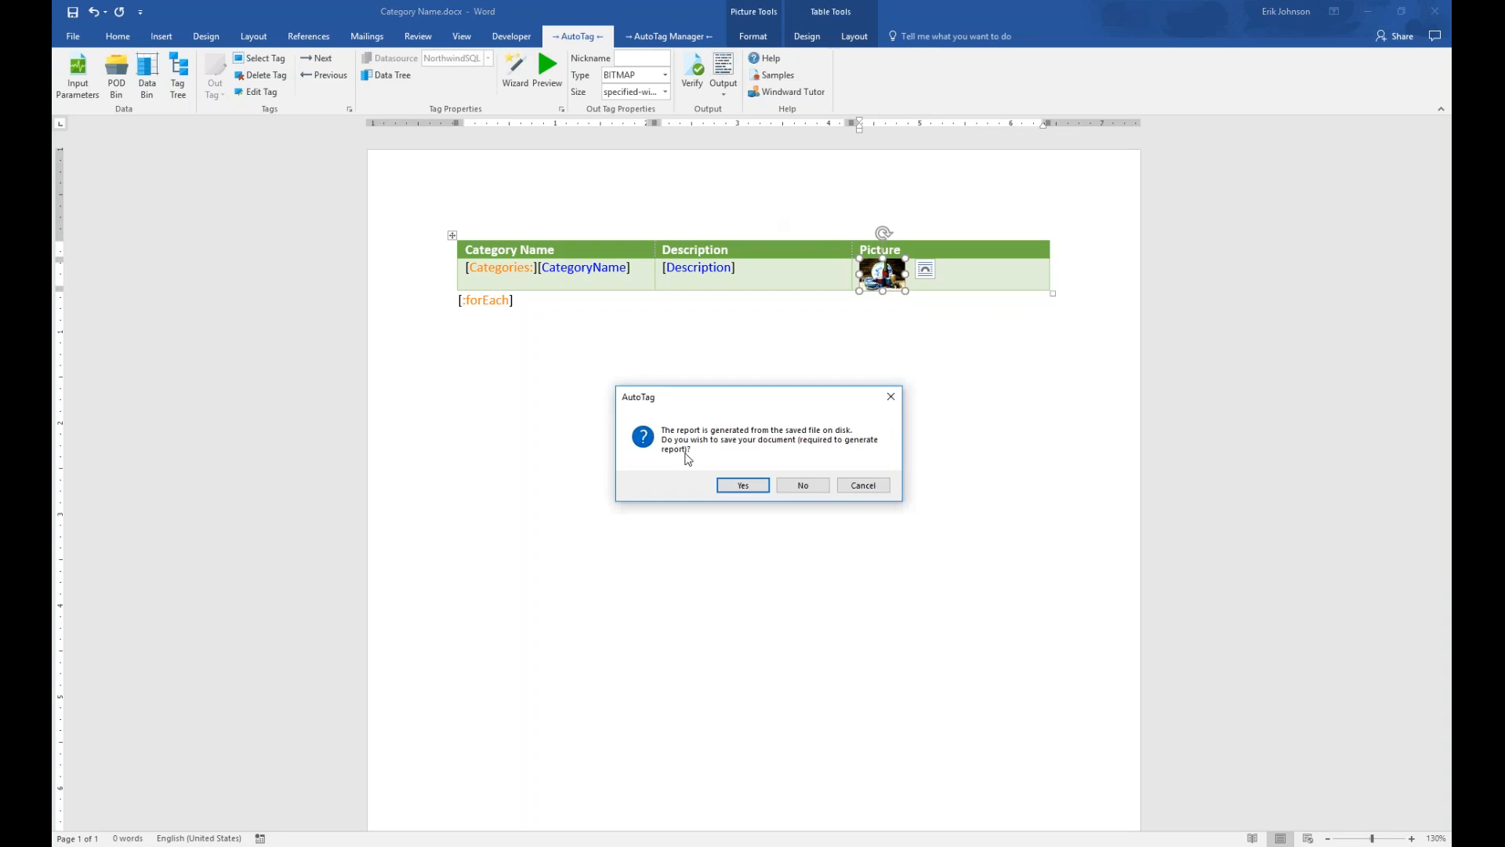
left_click(741, 487)
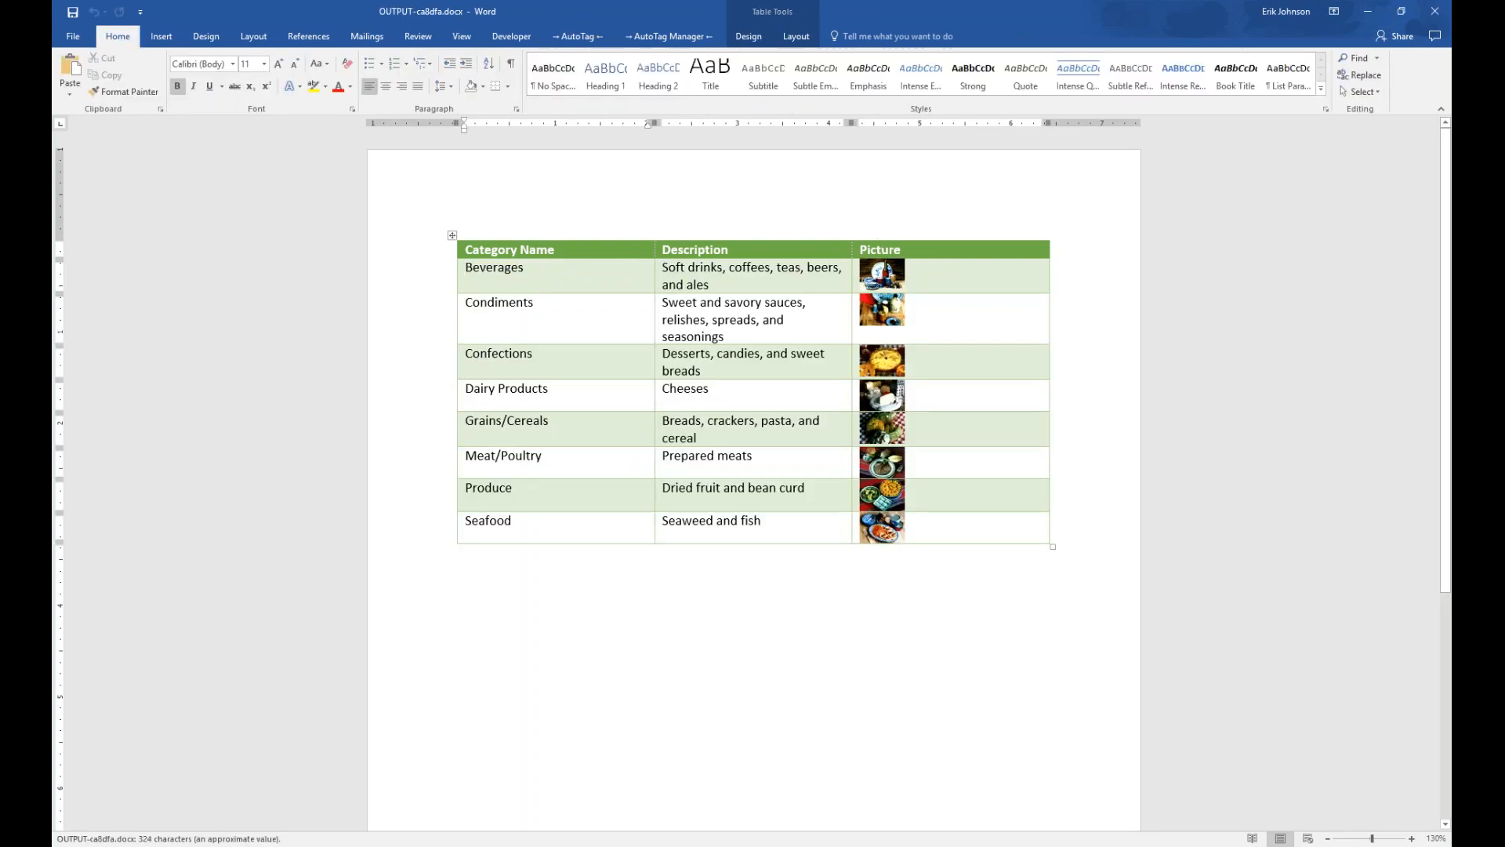
key("super+Right")
key("Return")
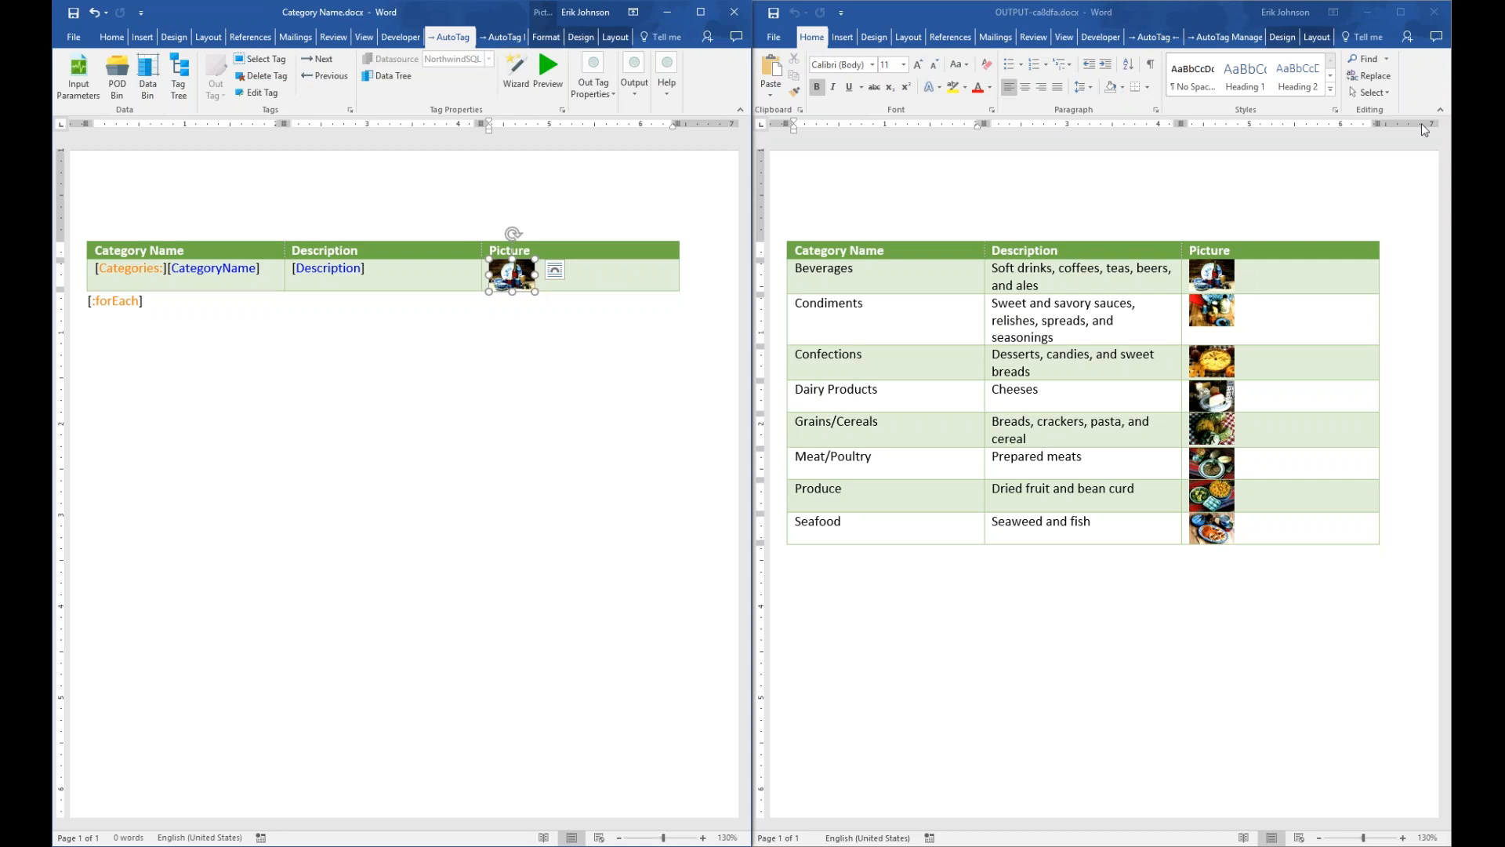
left_click(1435, 12)
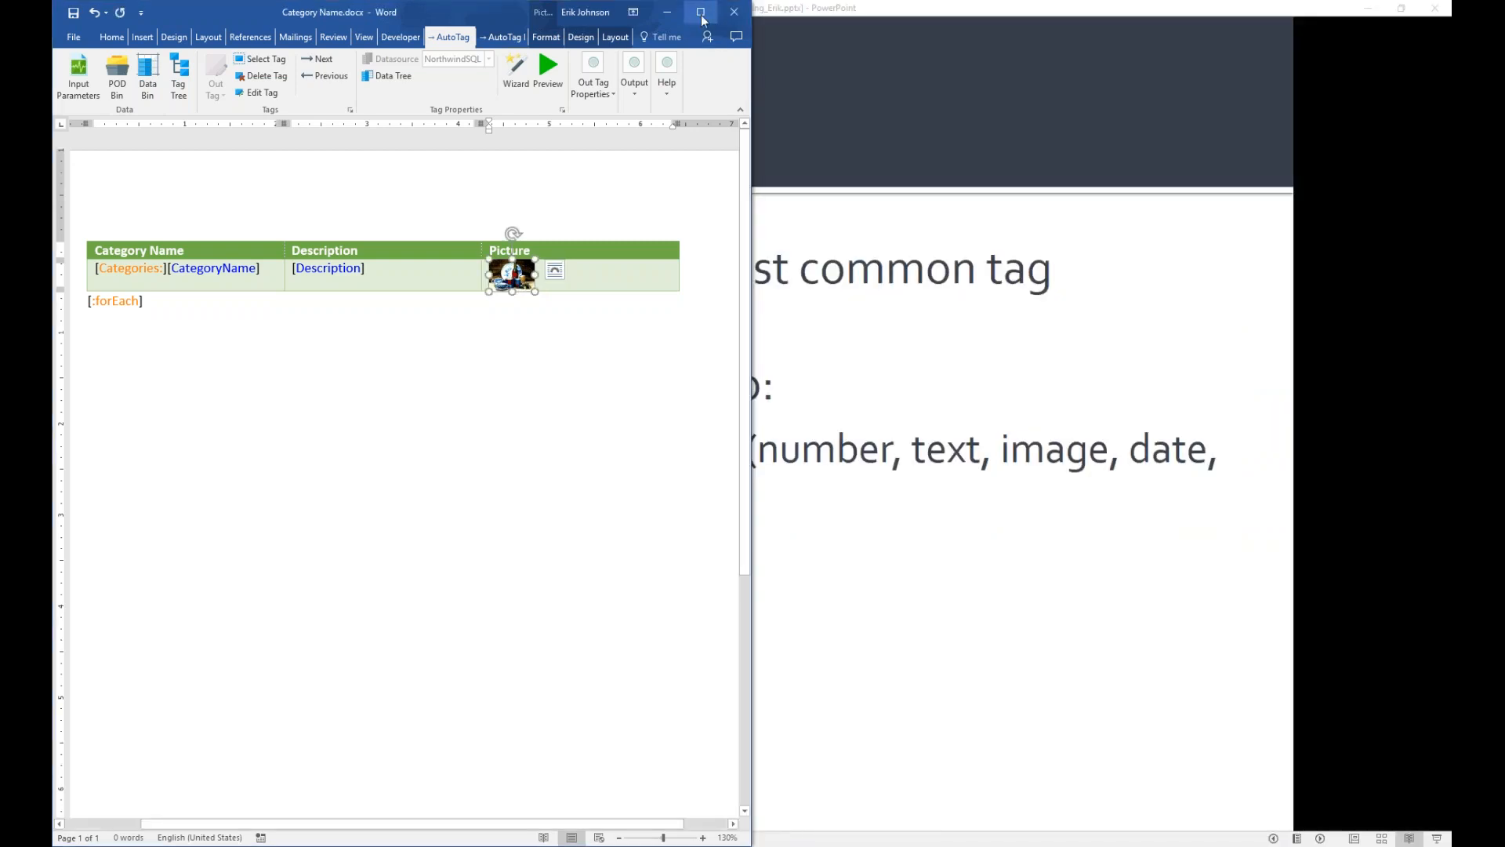
Maximize the template and type 'Add XML table:' on the empty line below [:forEach]
left_click(701, 12)
left_click(628, 387)
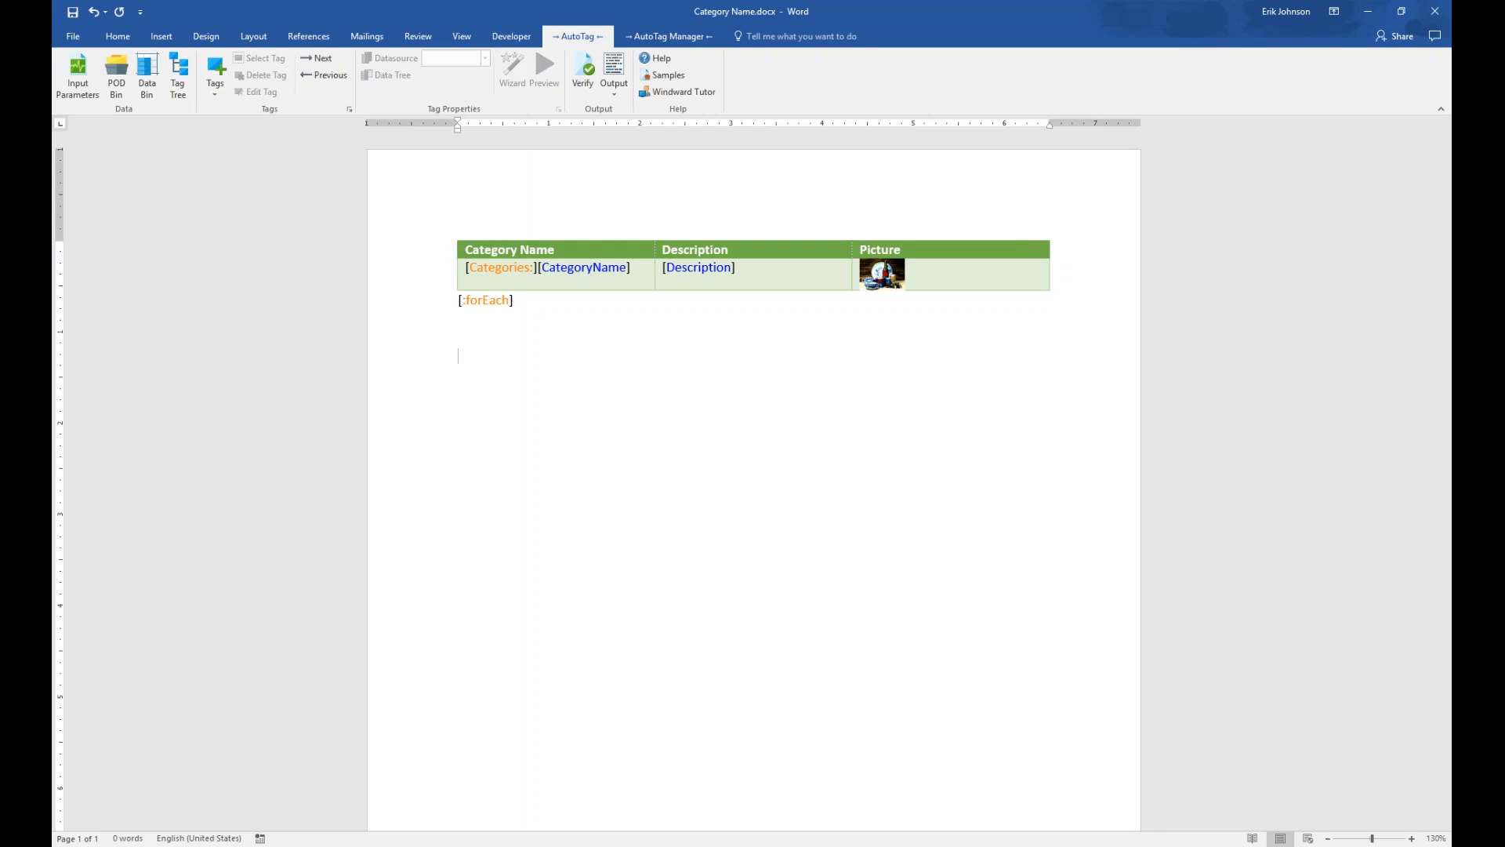
type("Add XML table:")
left_click(682, 37)
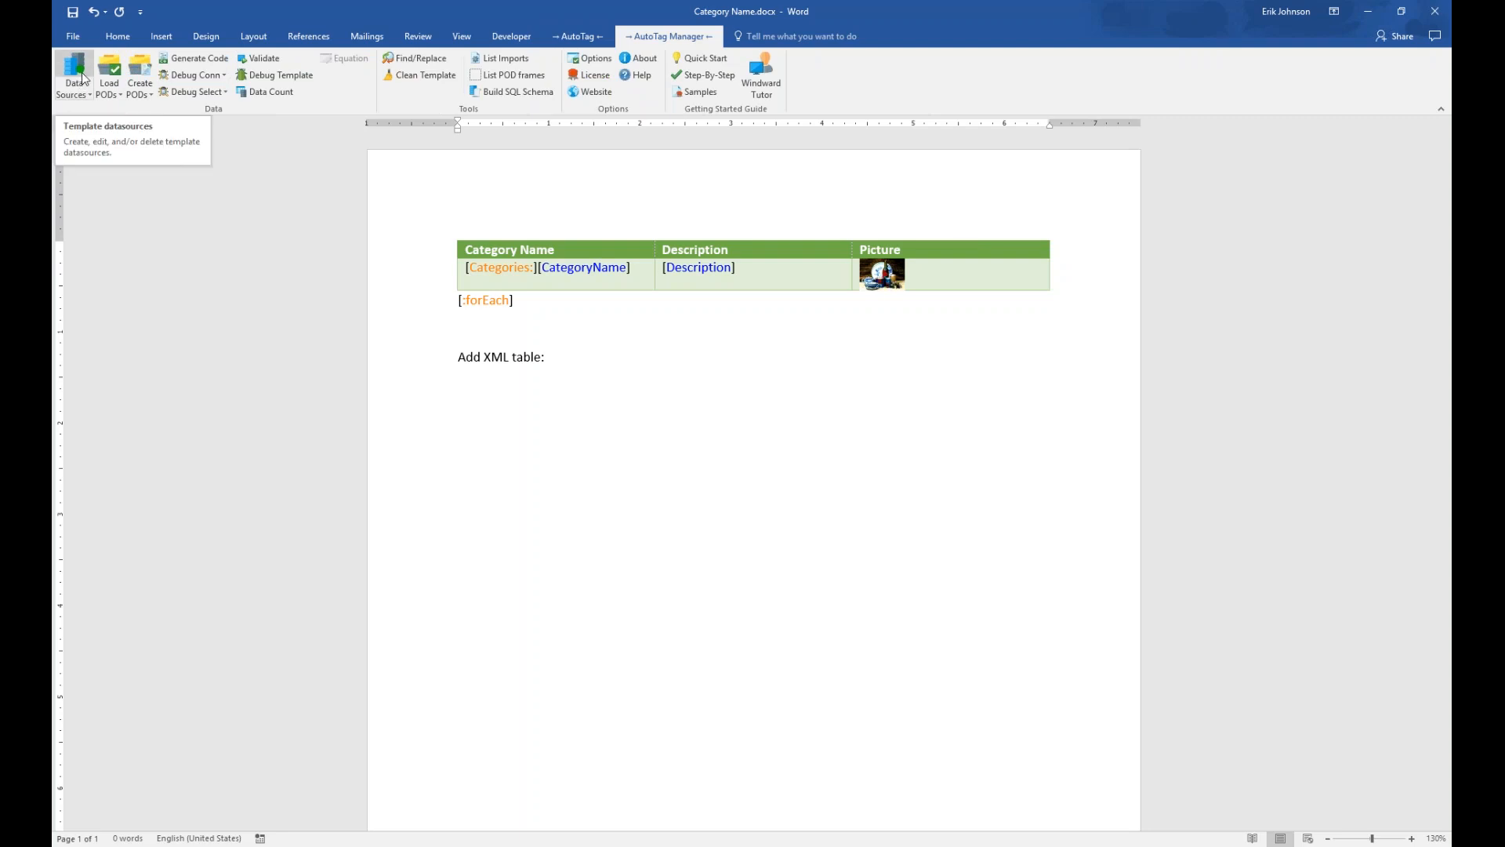
Create a new XML (XPath 2.0) data source connection with the nickname NorthwindXML
left_click(83, 80)
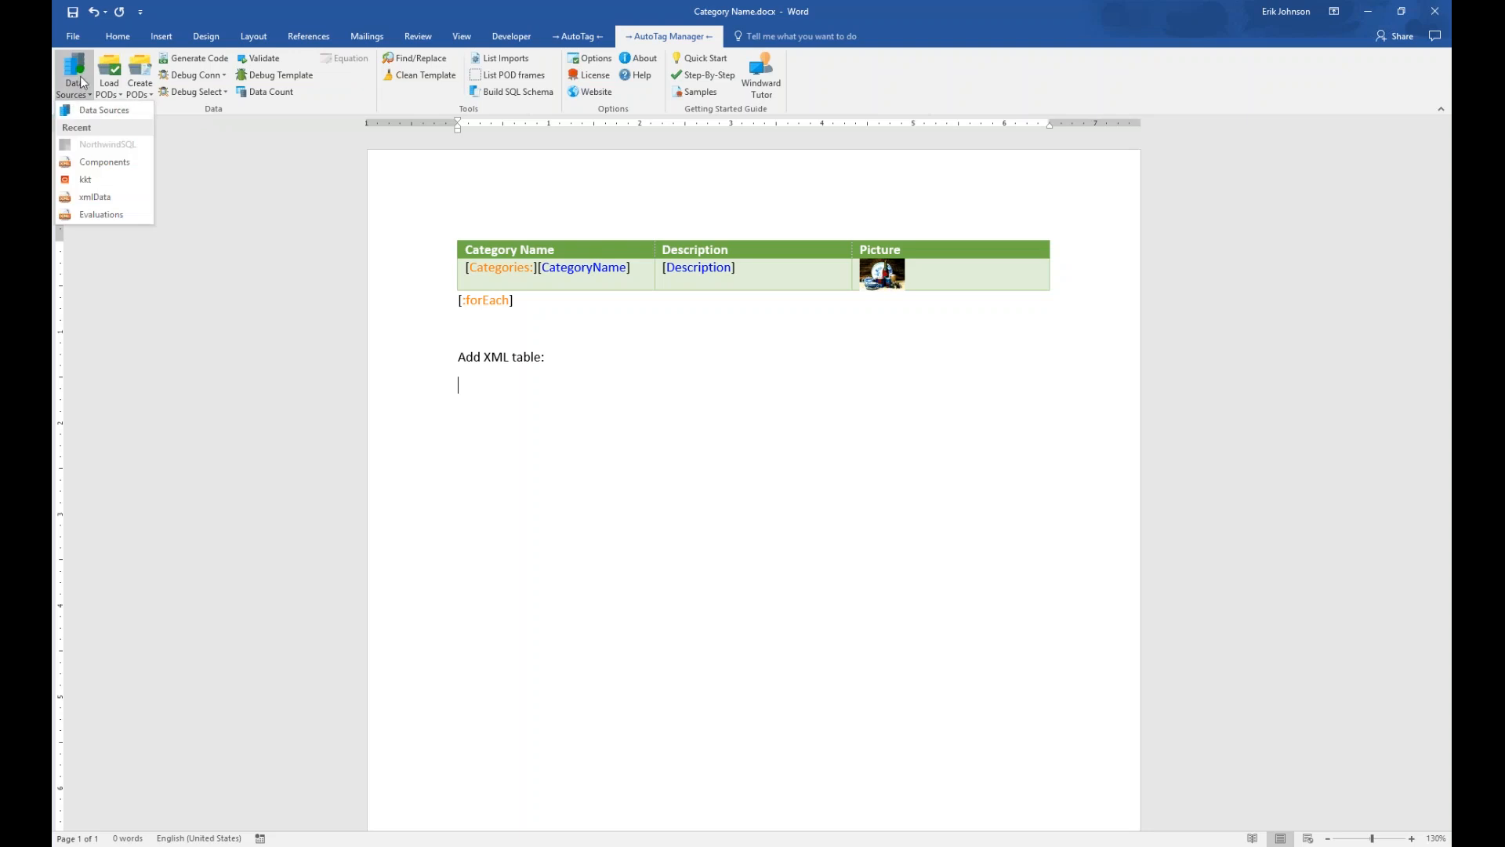
left_click(84, 111)
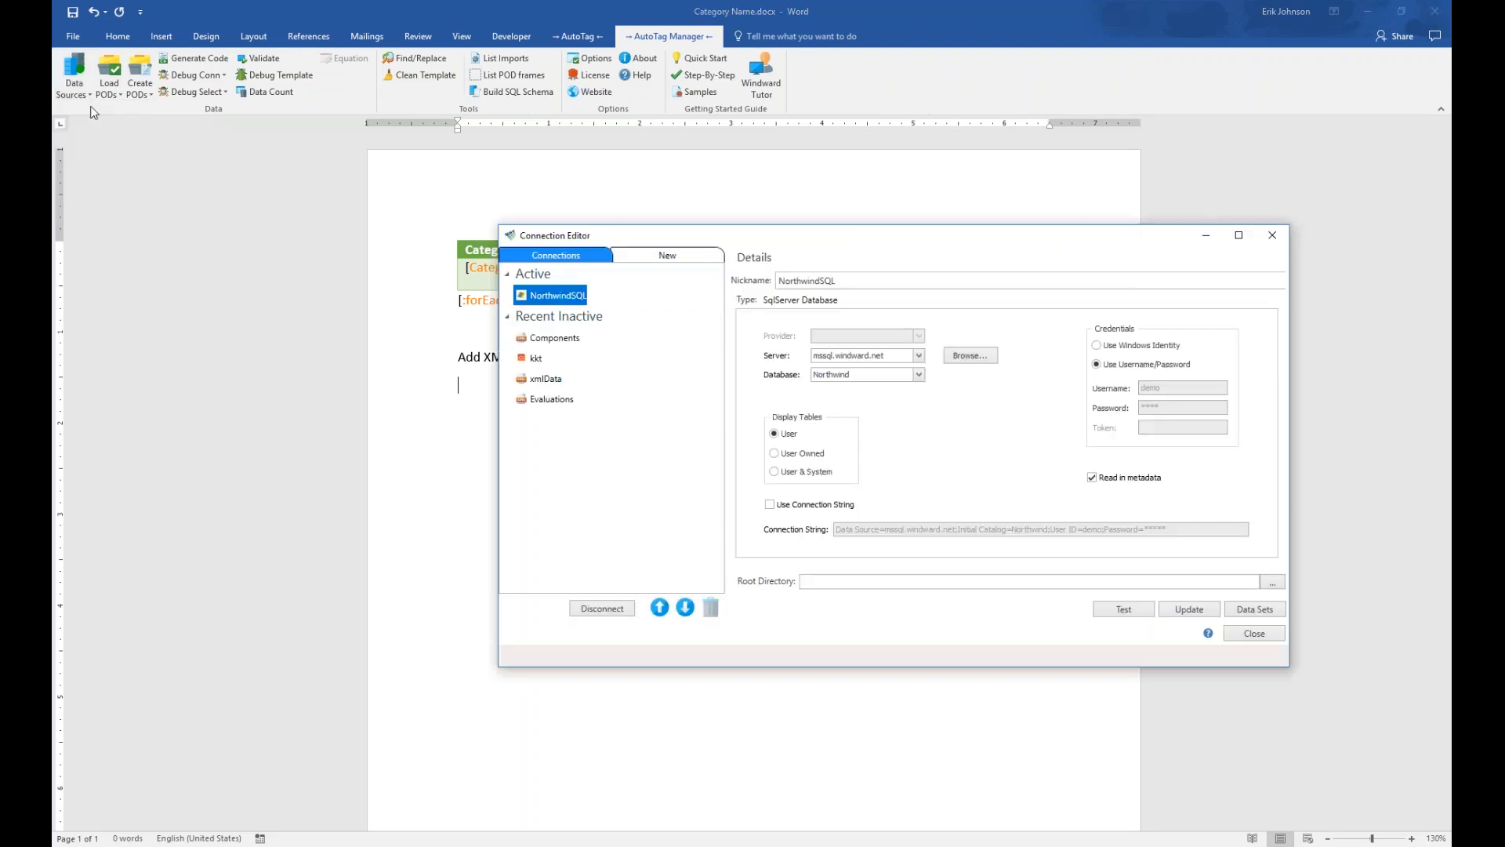
left_click_drag(792, 241, 529, 229)
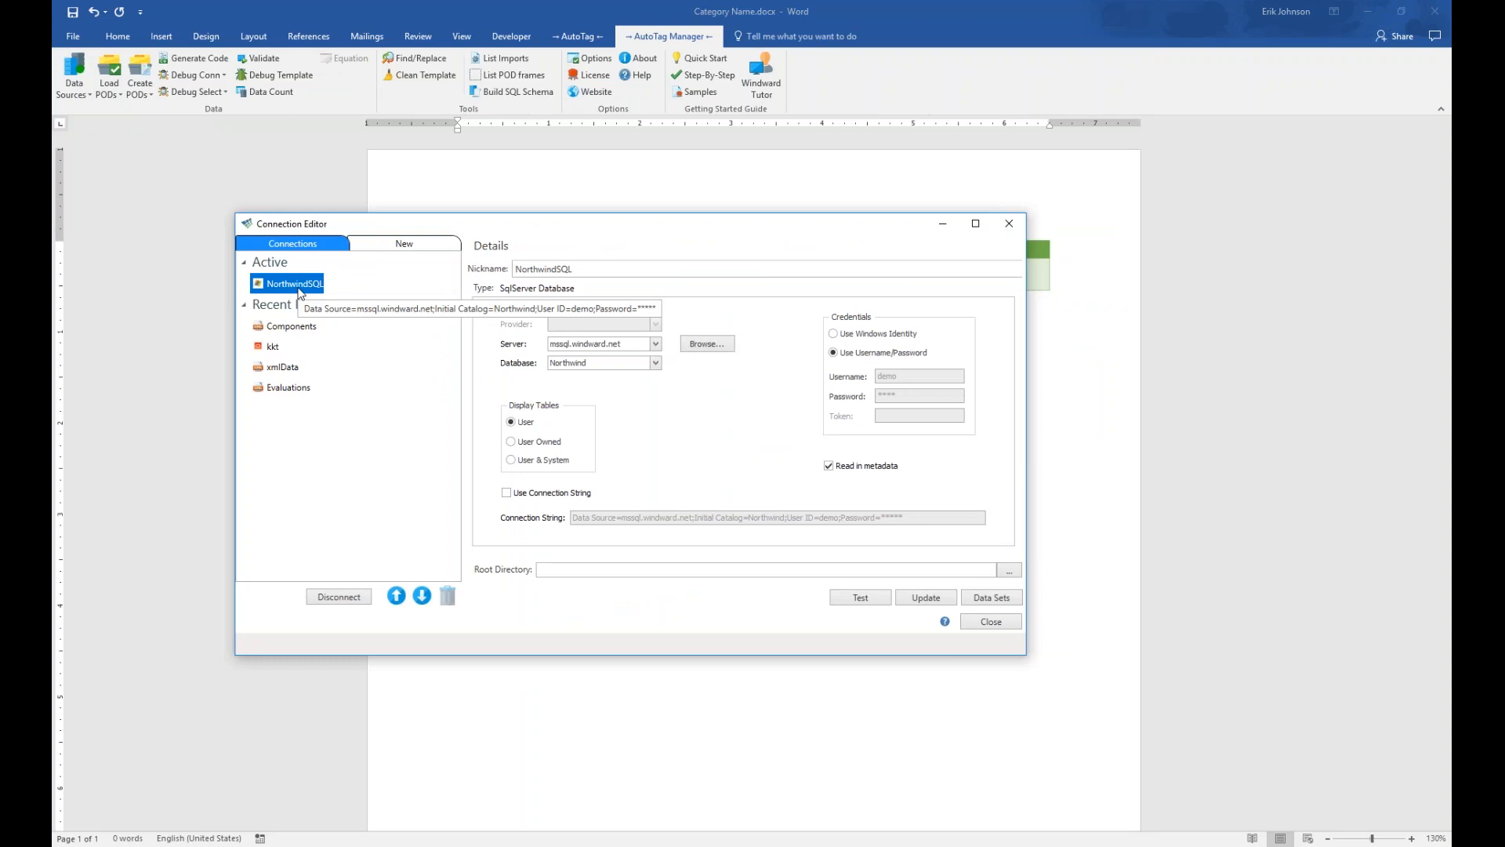
left_click(399, 243)
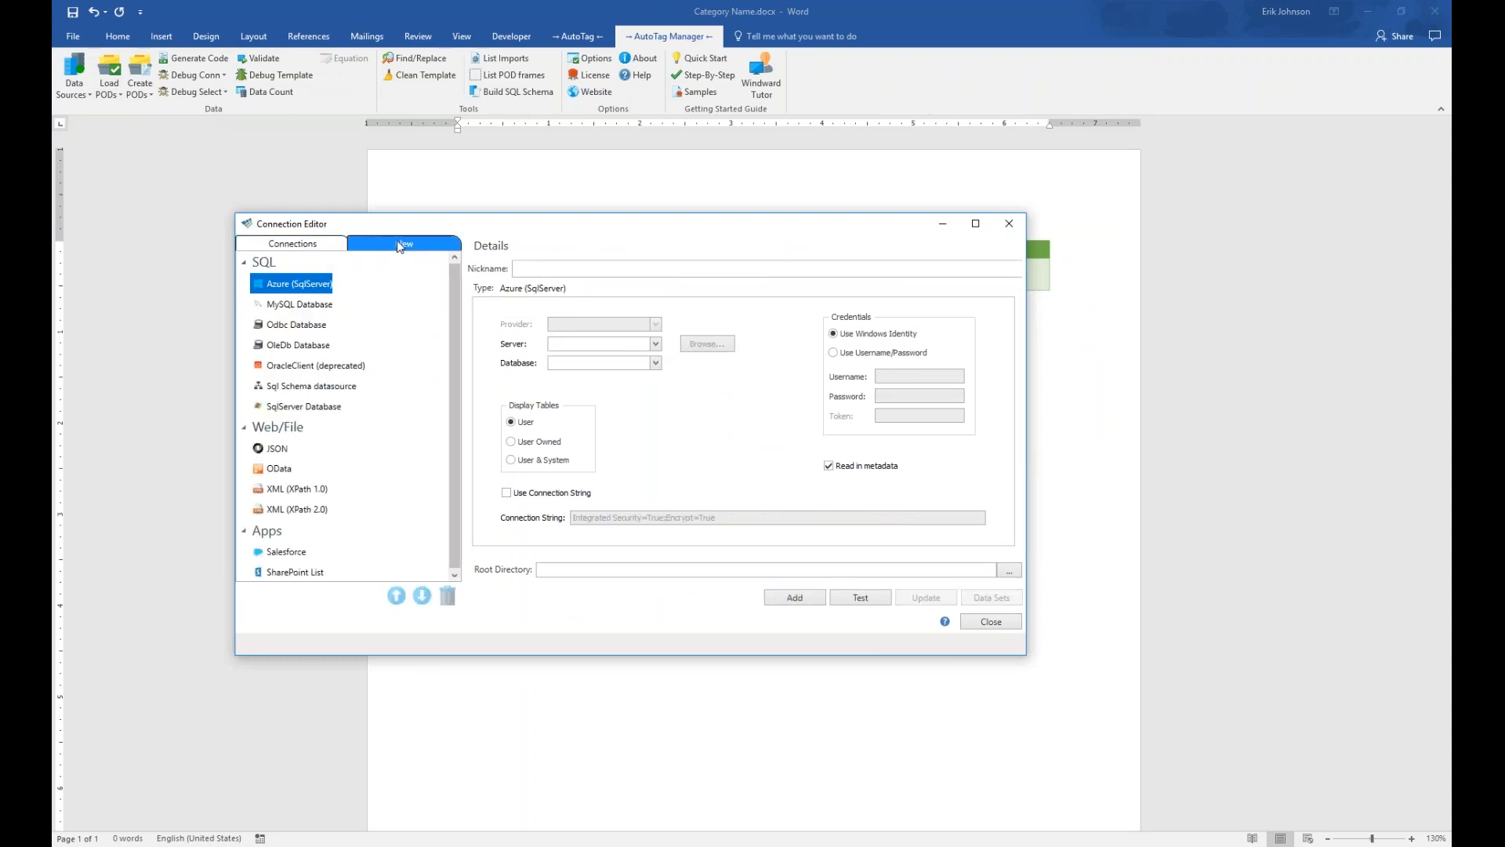
left_click(311, 511)
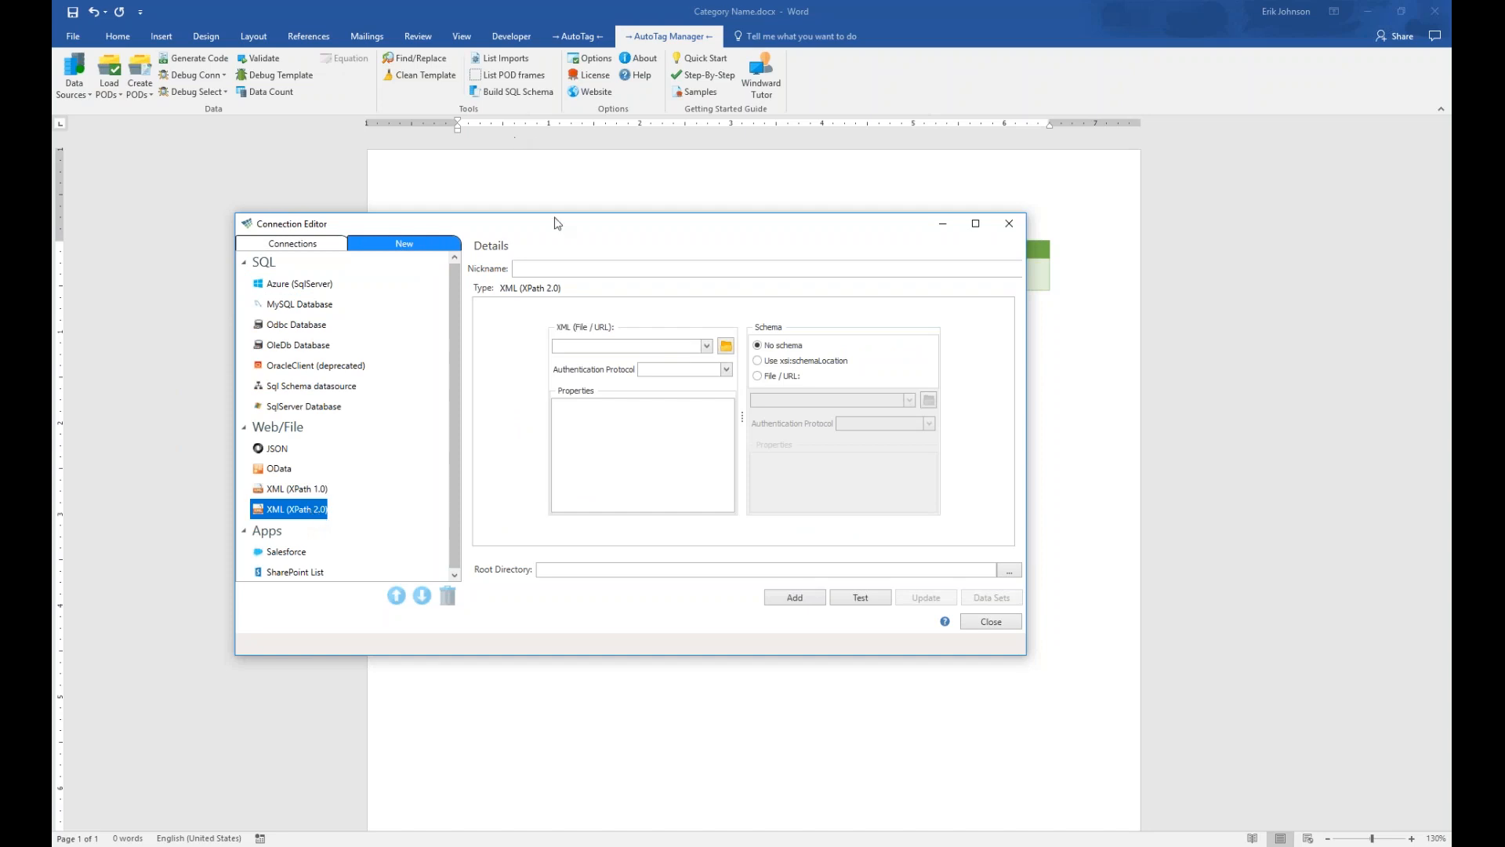
left_click(557, 269)
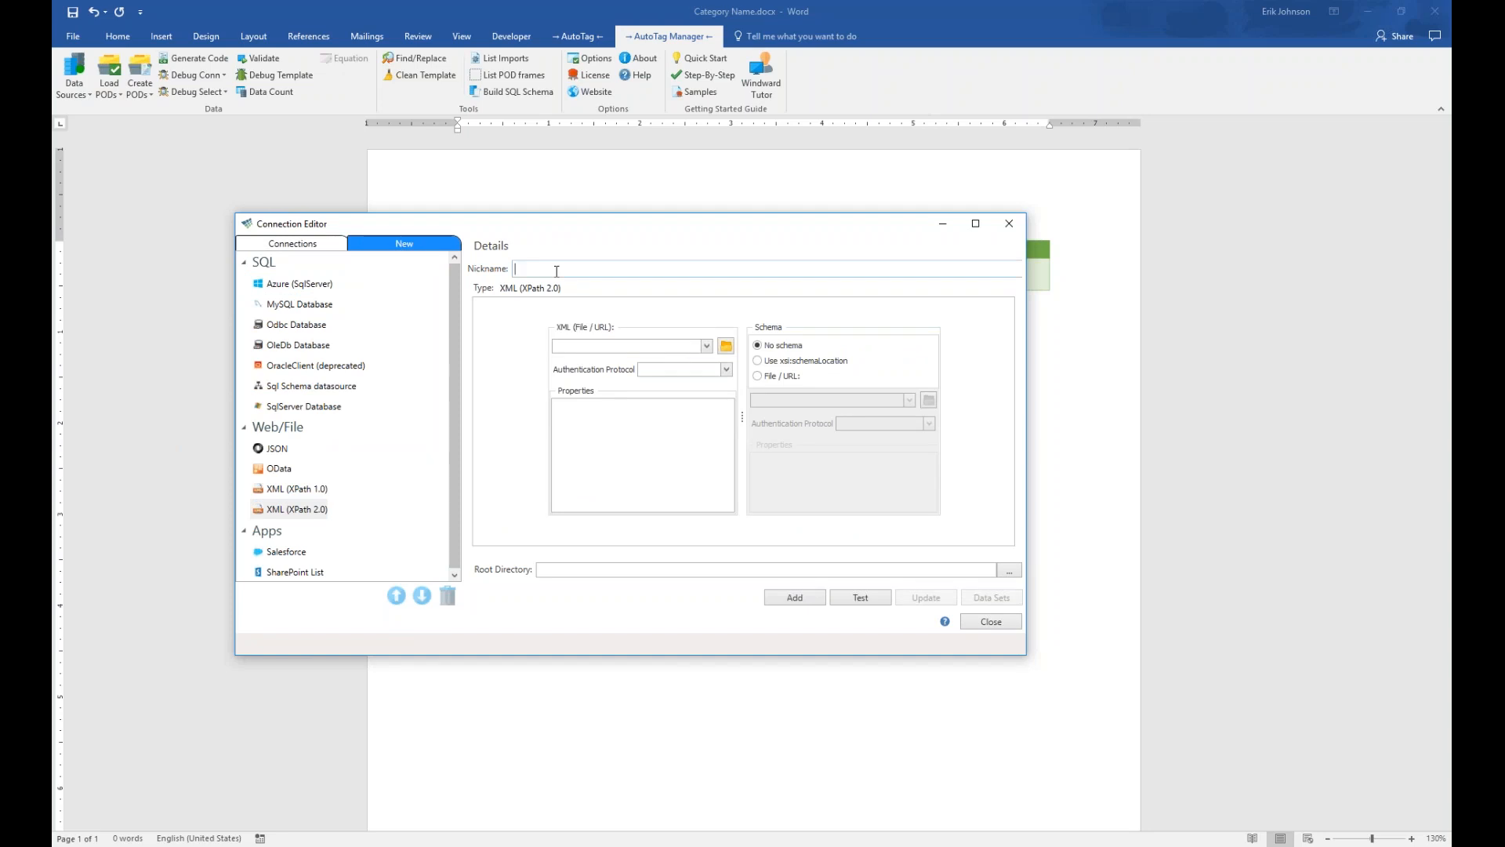
type("nORTHWIND")
key("BackSpace")
key("BackSpace")
key("BackSpace")
key("BackSpace")
key("BackSpace")
key("BackSpace")
key("BackSpace")
key("BackSpace")
key("BackSpace")
type("NorthwindXM")
Browse from Local Disk (C:) through Program Files, Windward Studios and AutoTag into the templates folder
left_click(725, 347)
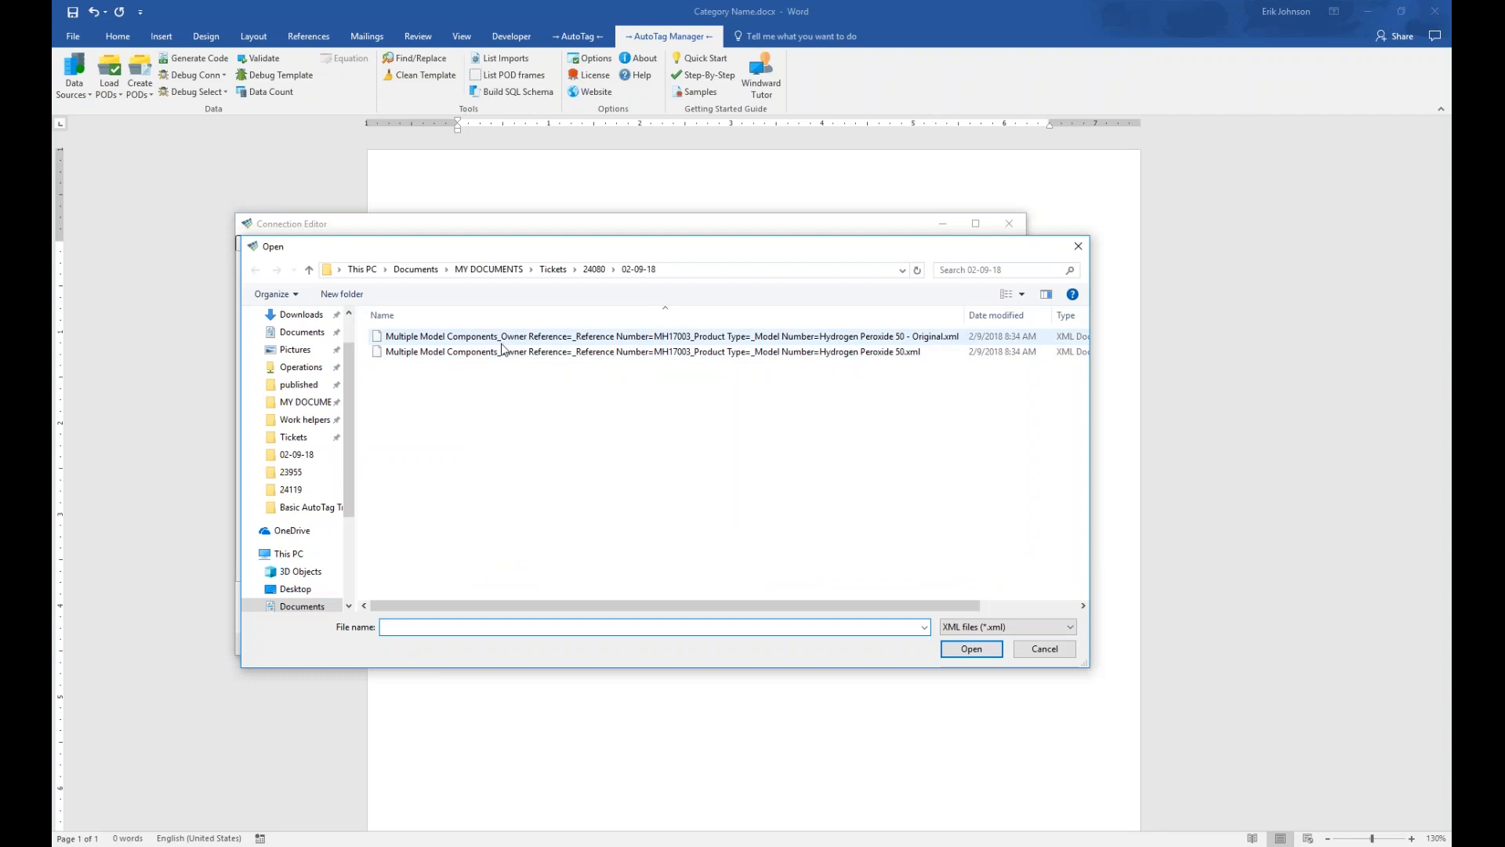
scroll(299, 418, "down", 3)
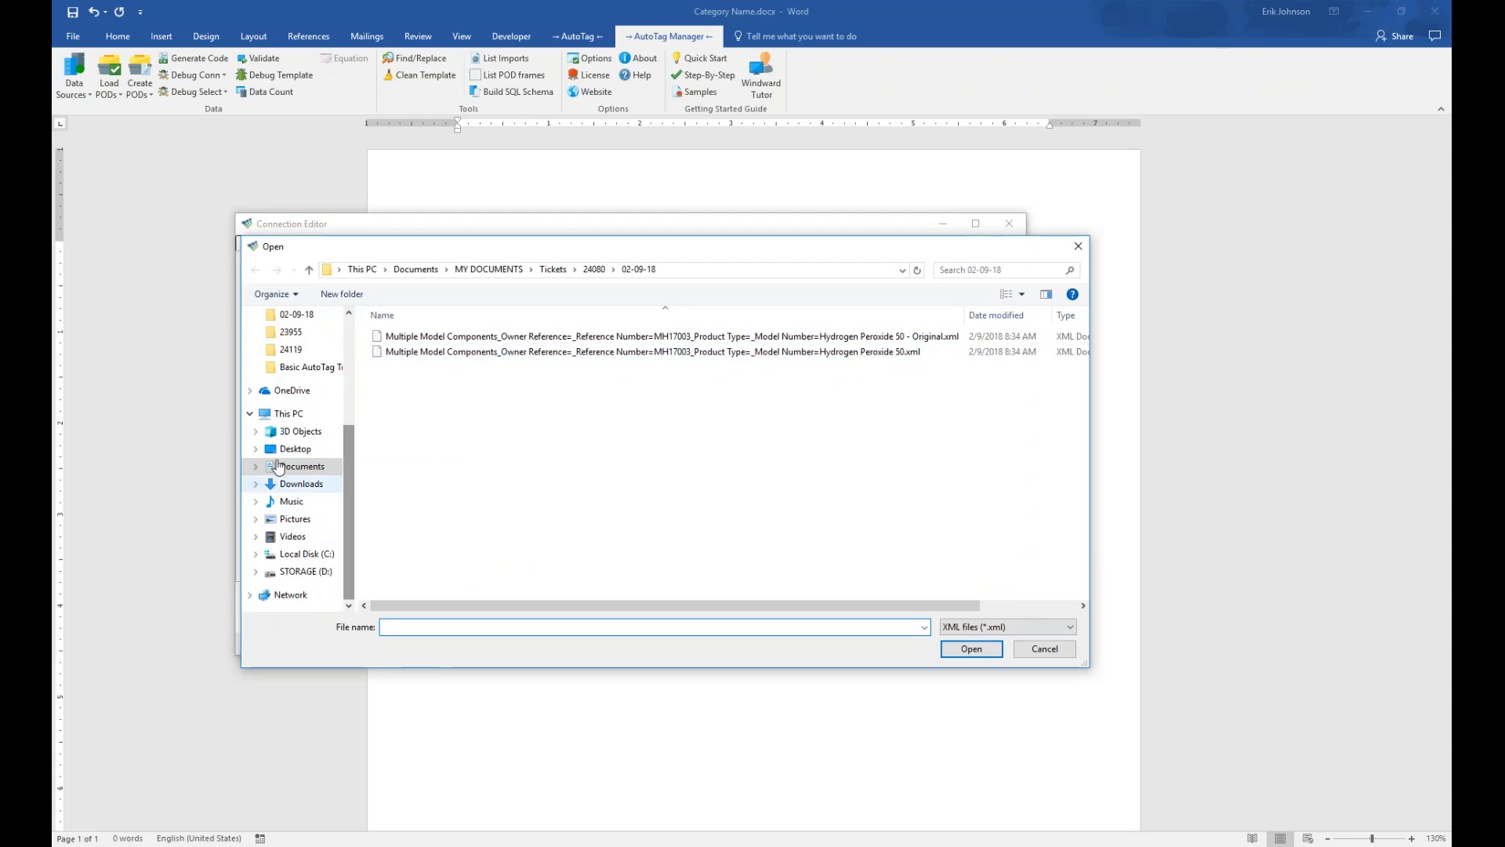
left_click(299, 415)
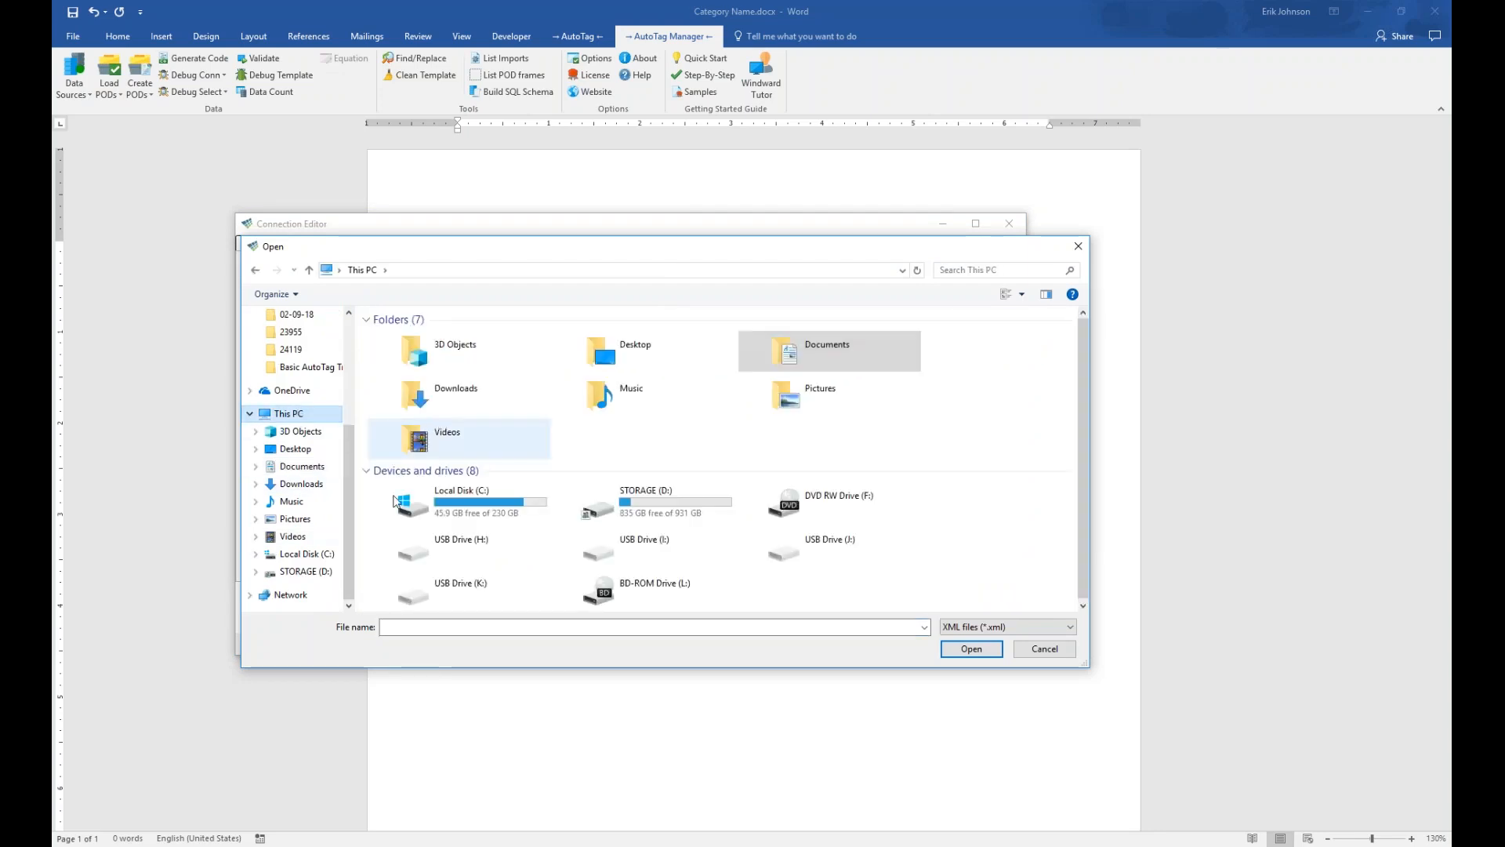
scroll(353, 515, "up", 4)
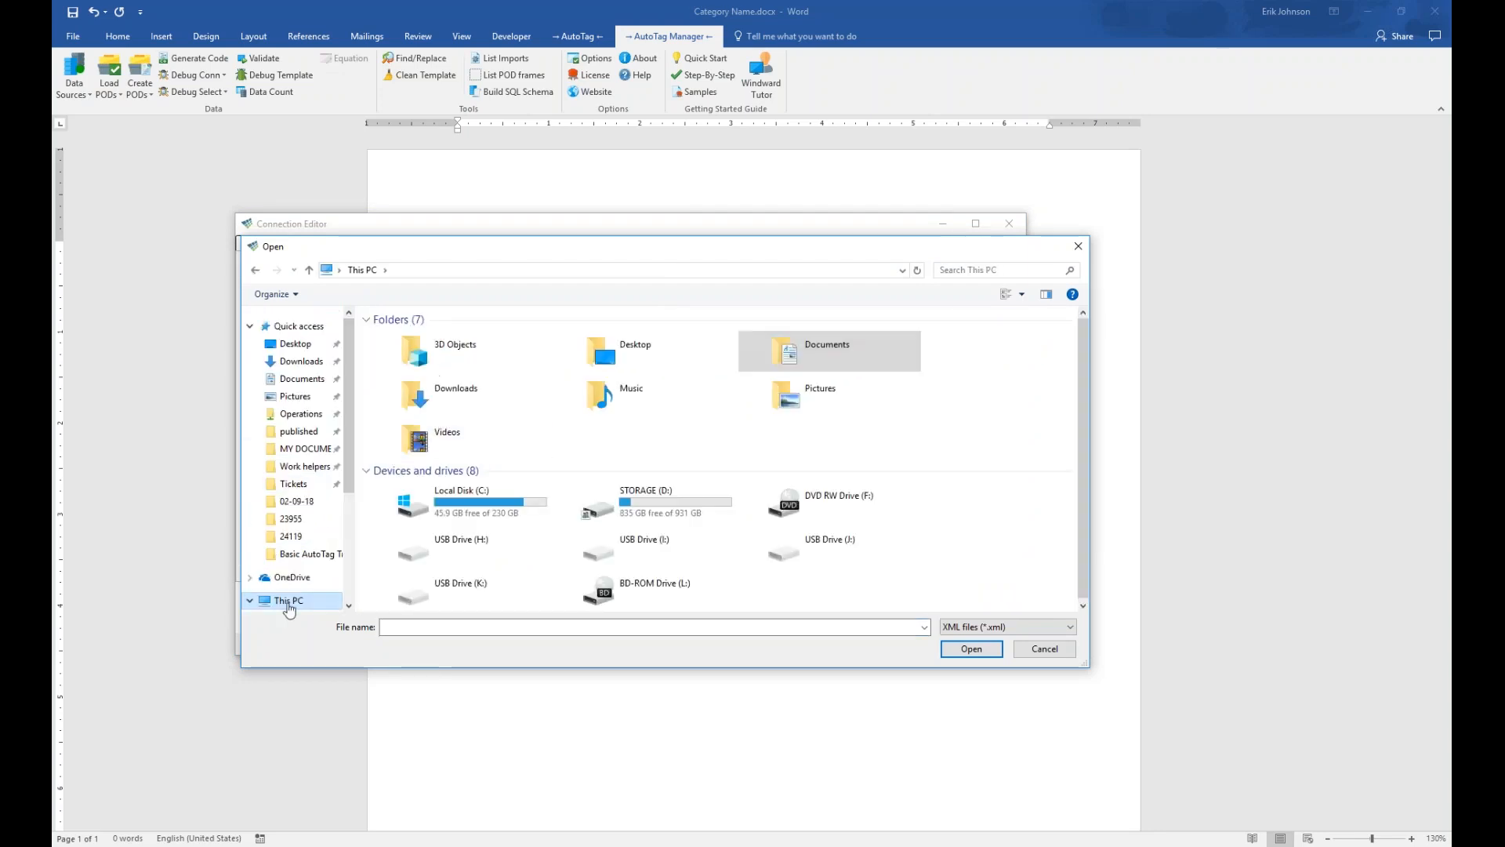
double_click(463, 495)
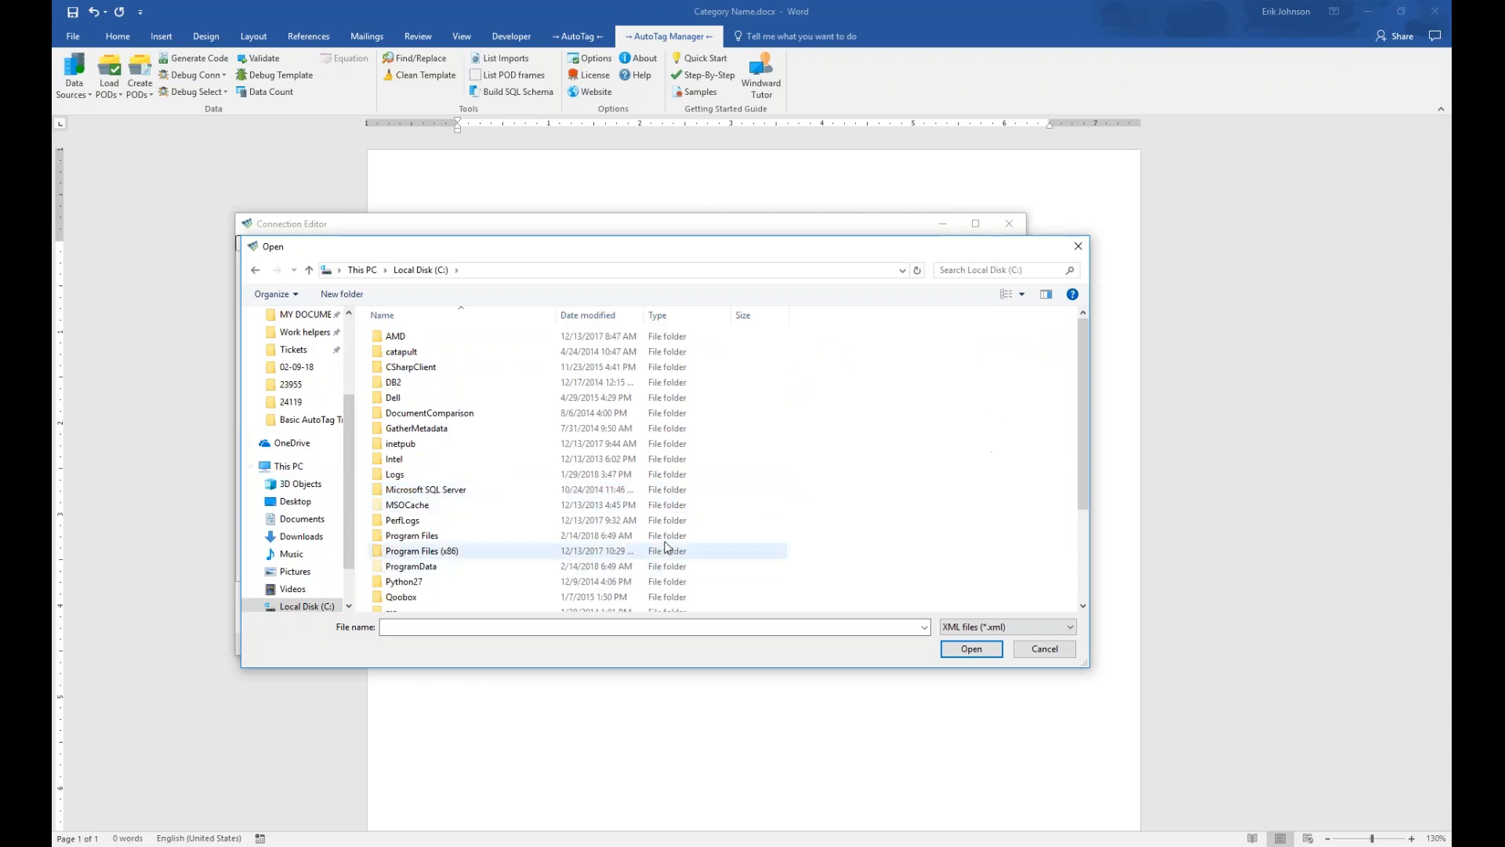
double_click(412, 536)
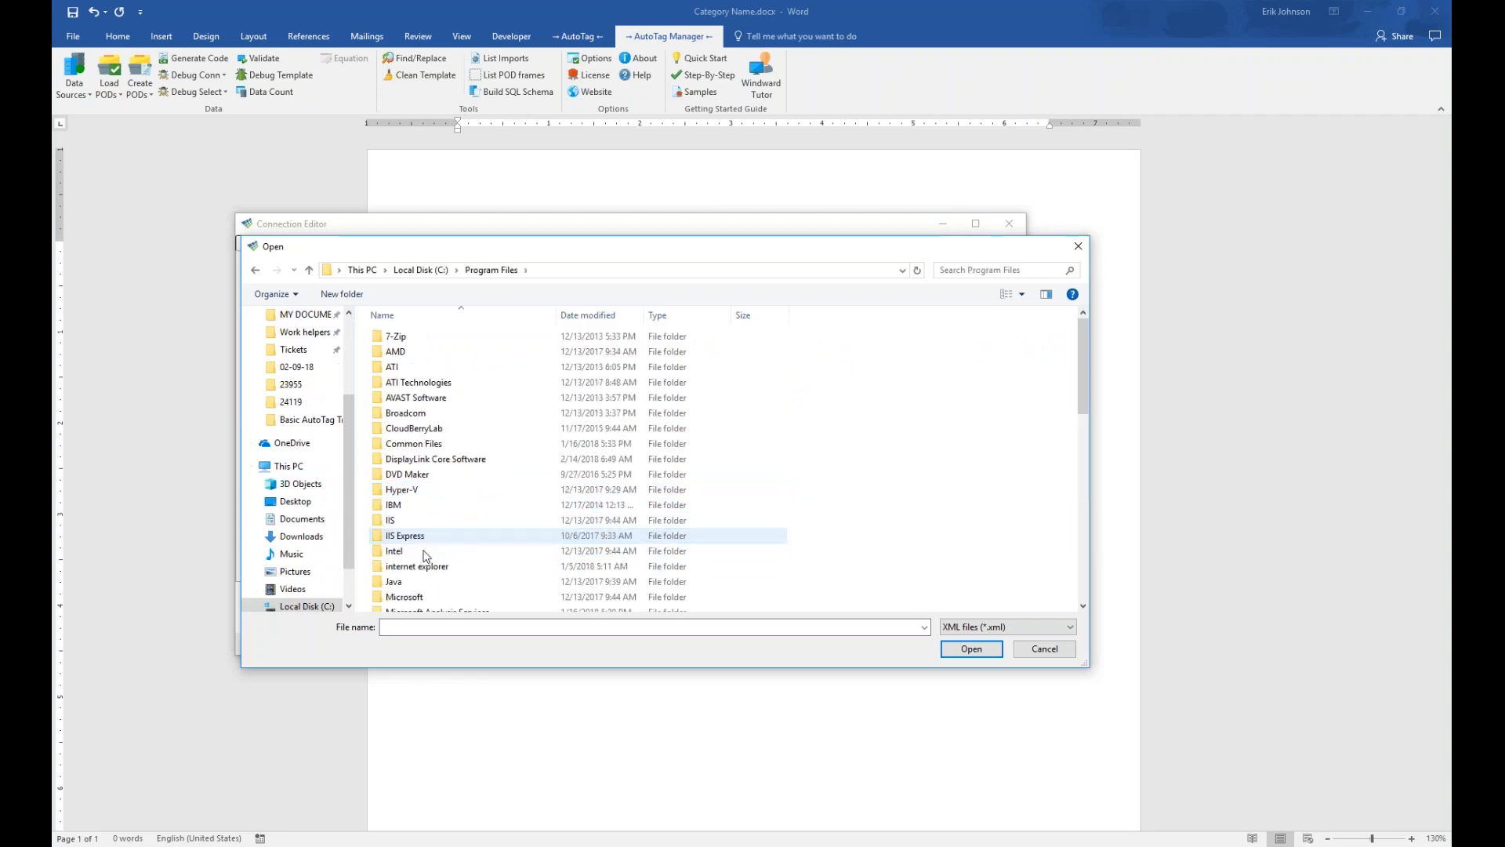
left_click_drag(1083, 361, 1083, 545)
double_click(414, 589)
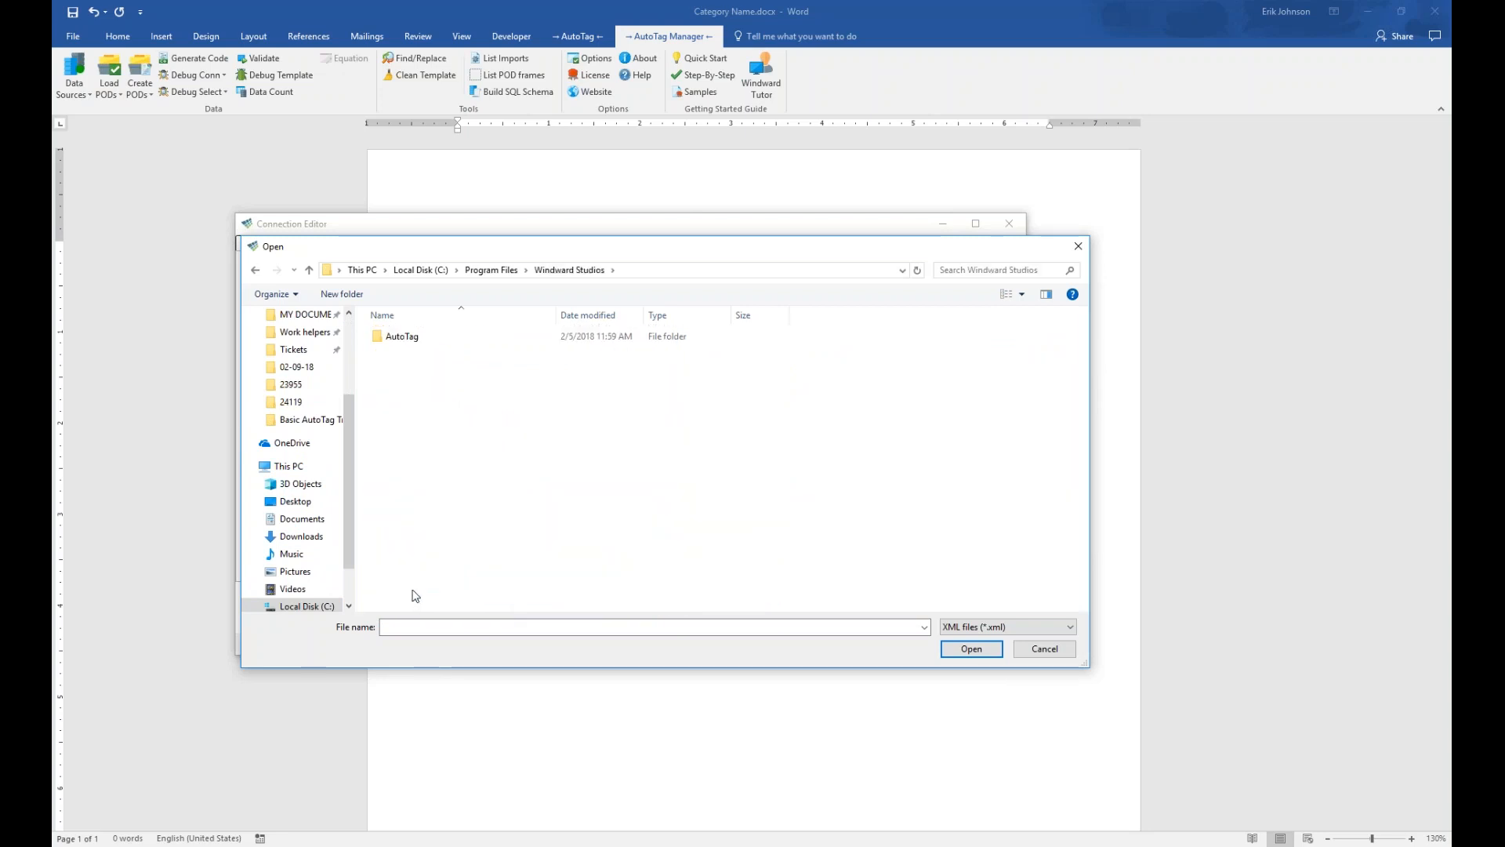
double_click(375, 337)
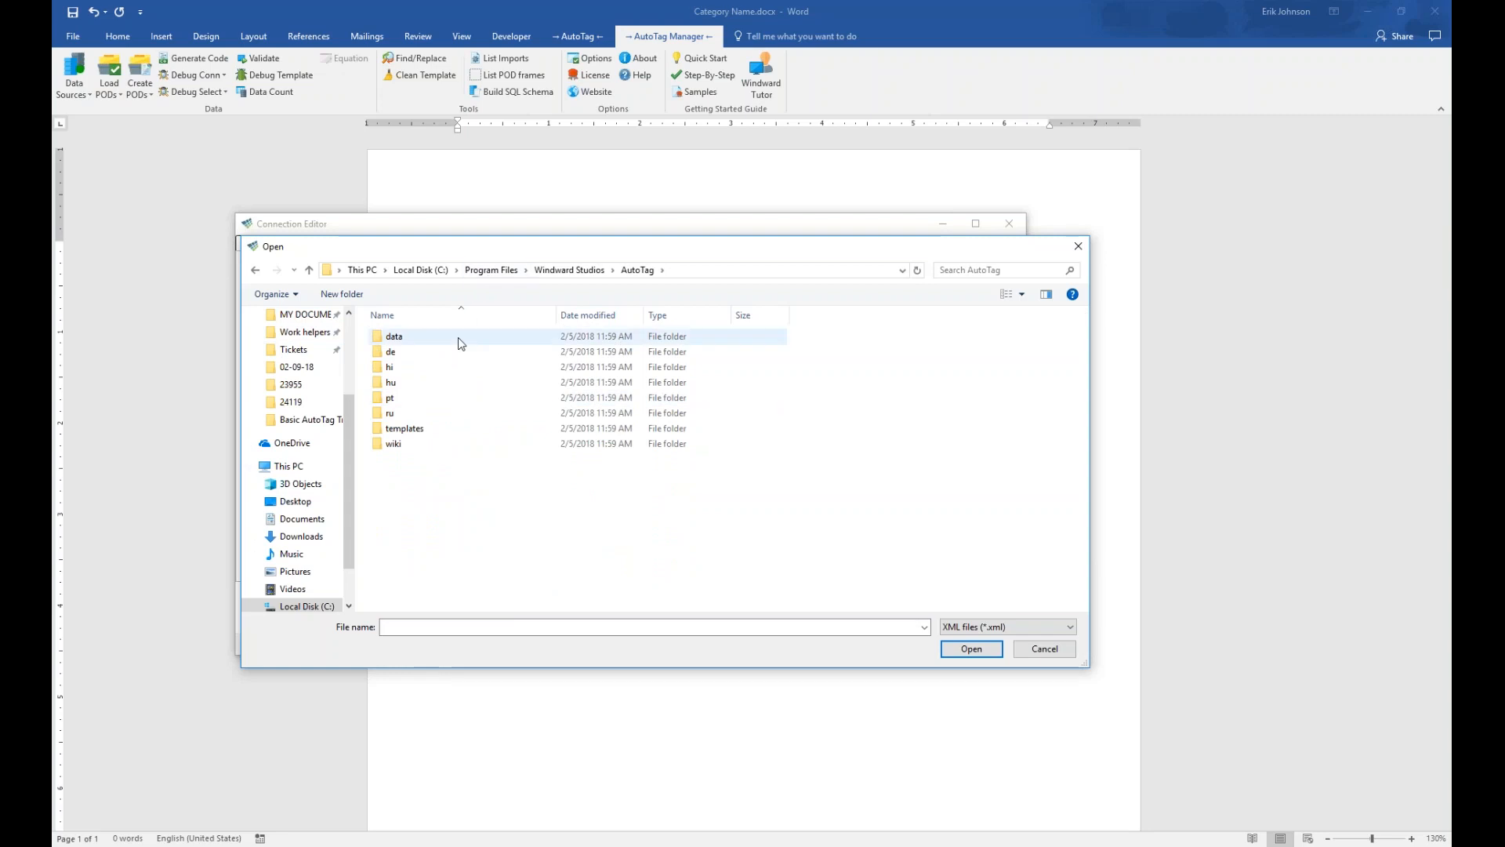
double_click(406, 429)
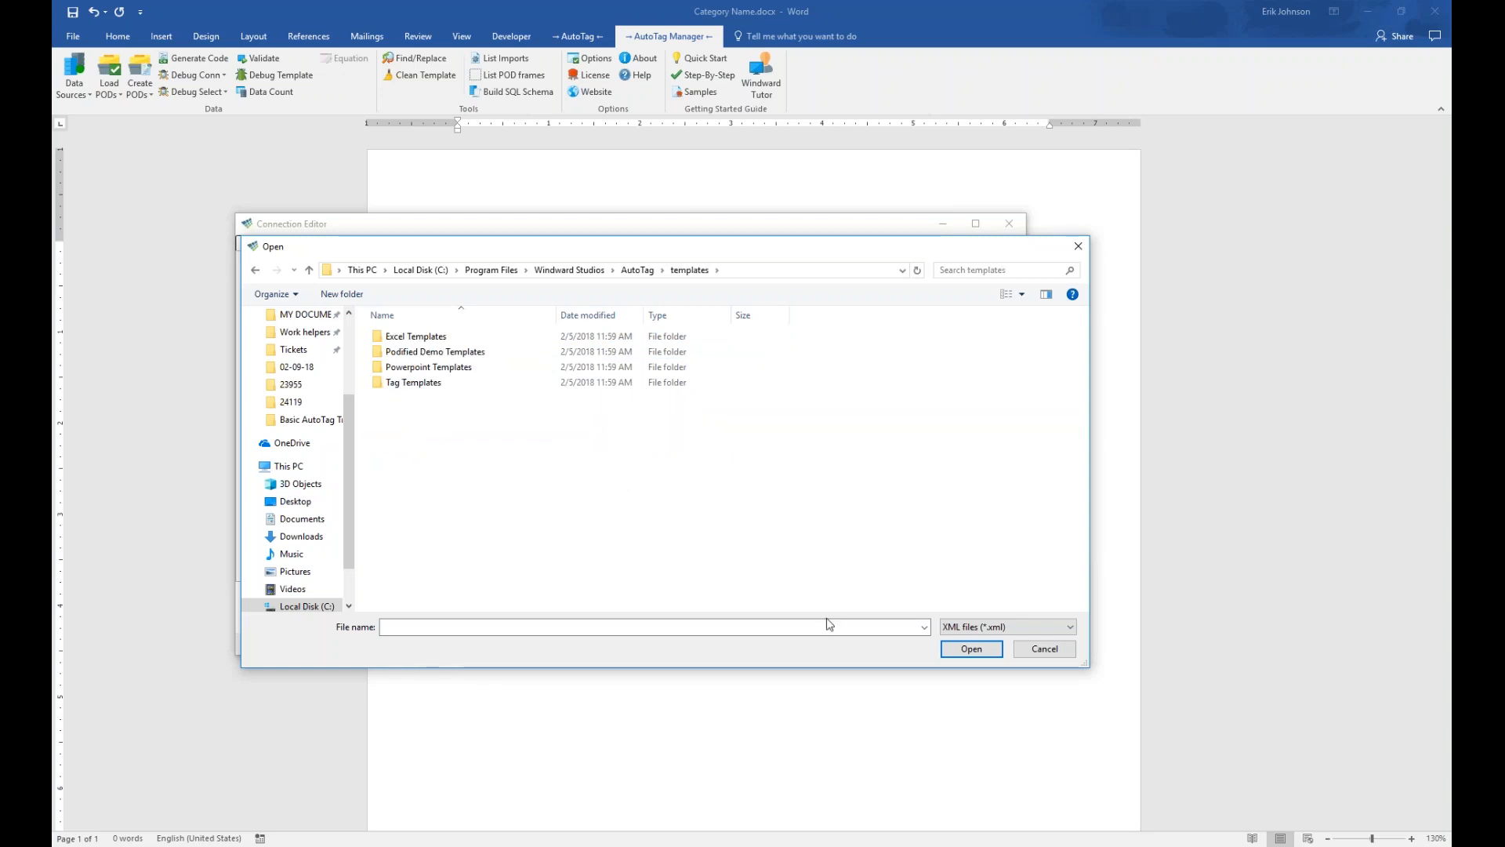
Switch the file filter to All files (*.*), scroll the templates list, then return to the AutoTag folder
left_click(1066, 627)
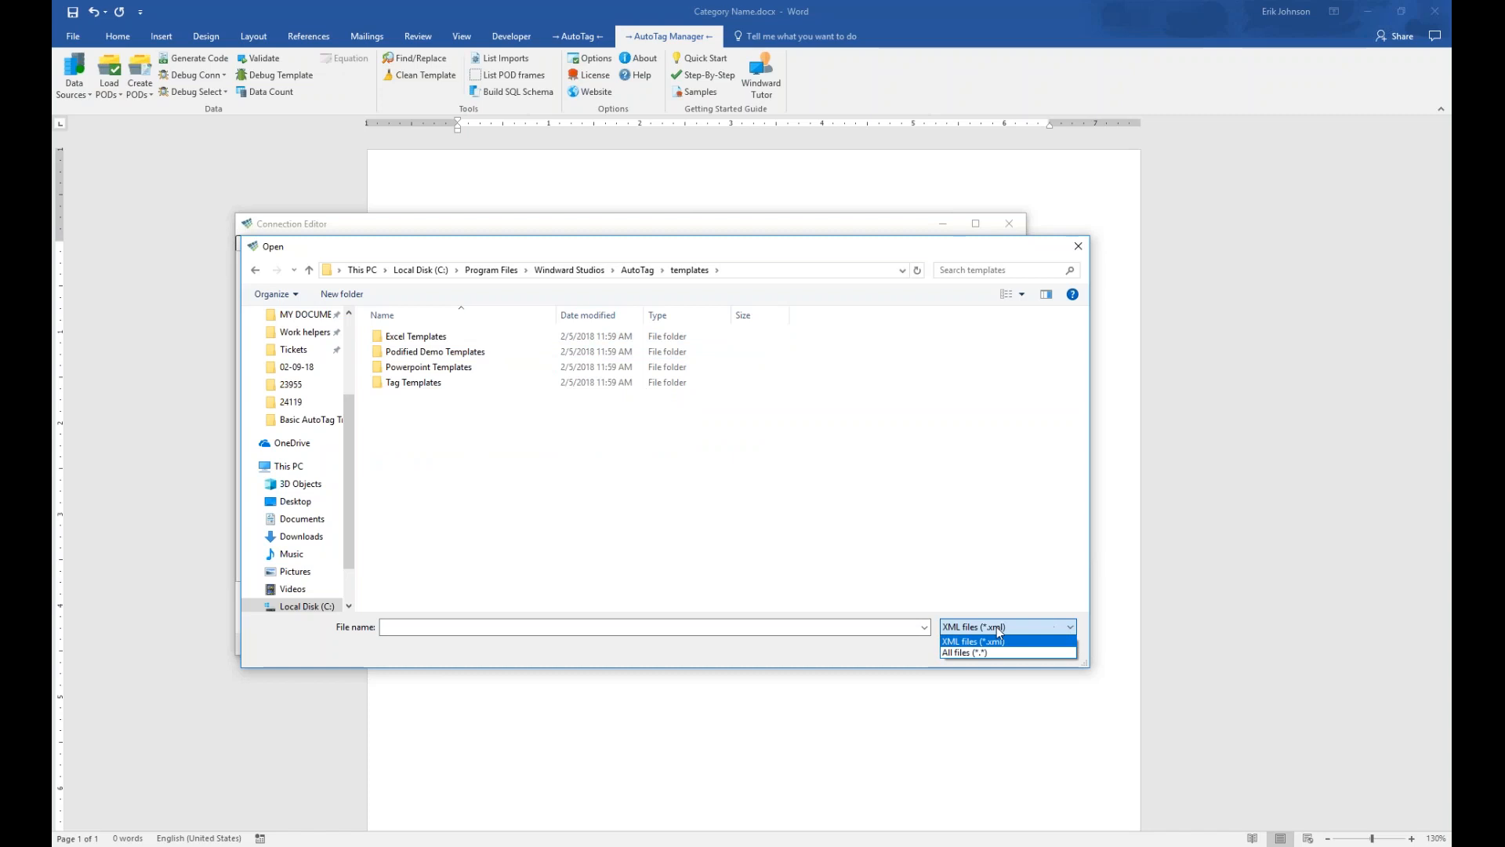
left_click(975, 644)
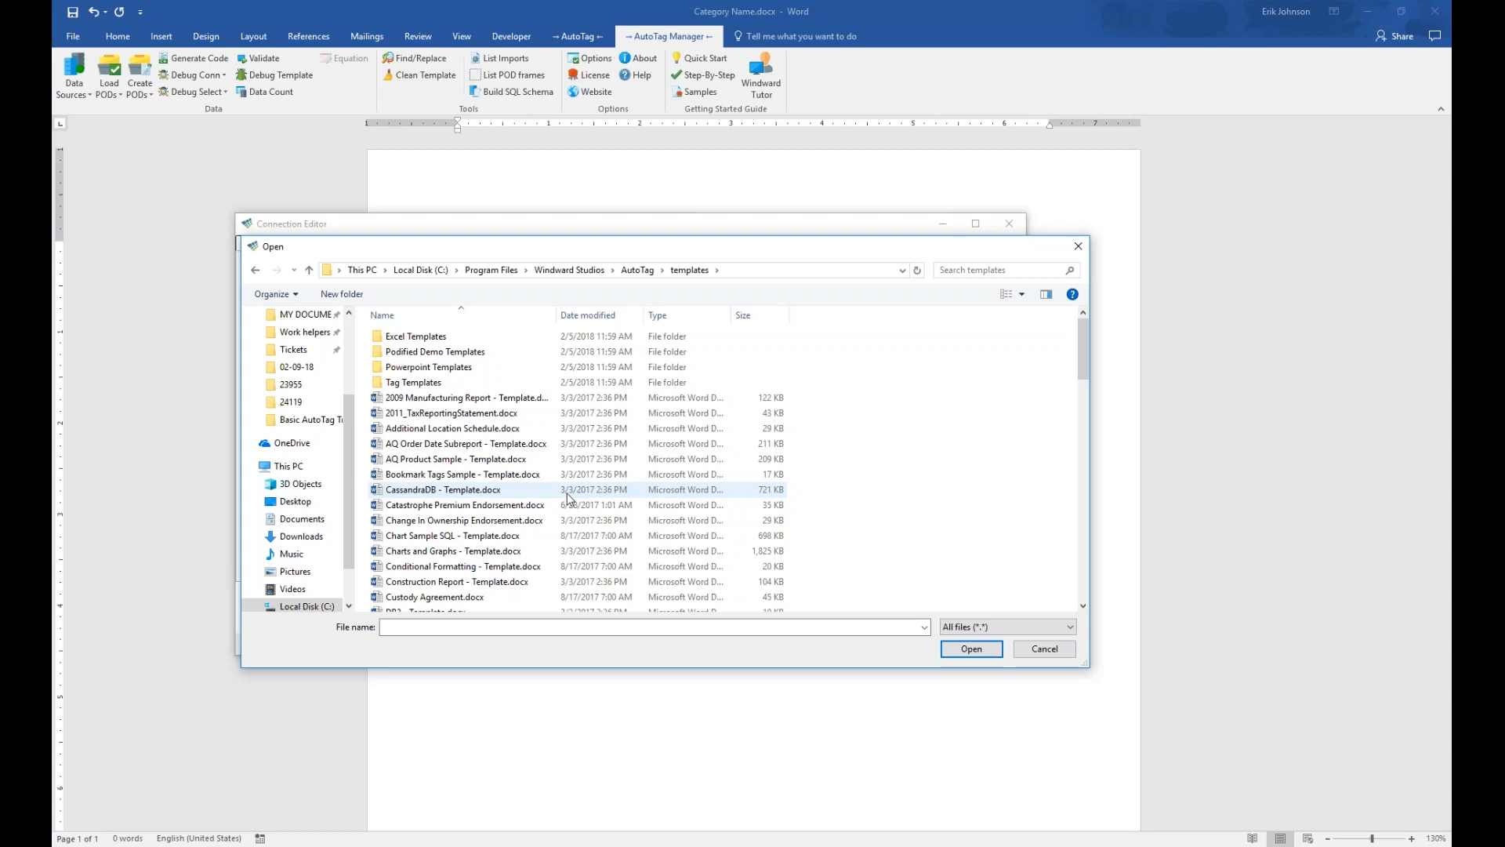
left_click_drag(1084, 344, 1082, 295)
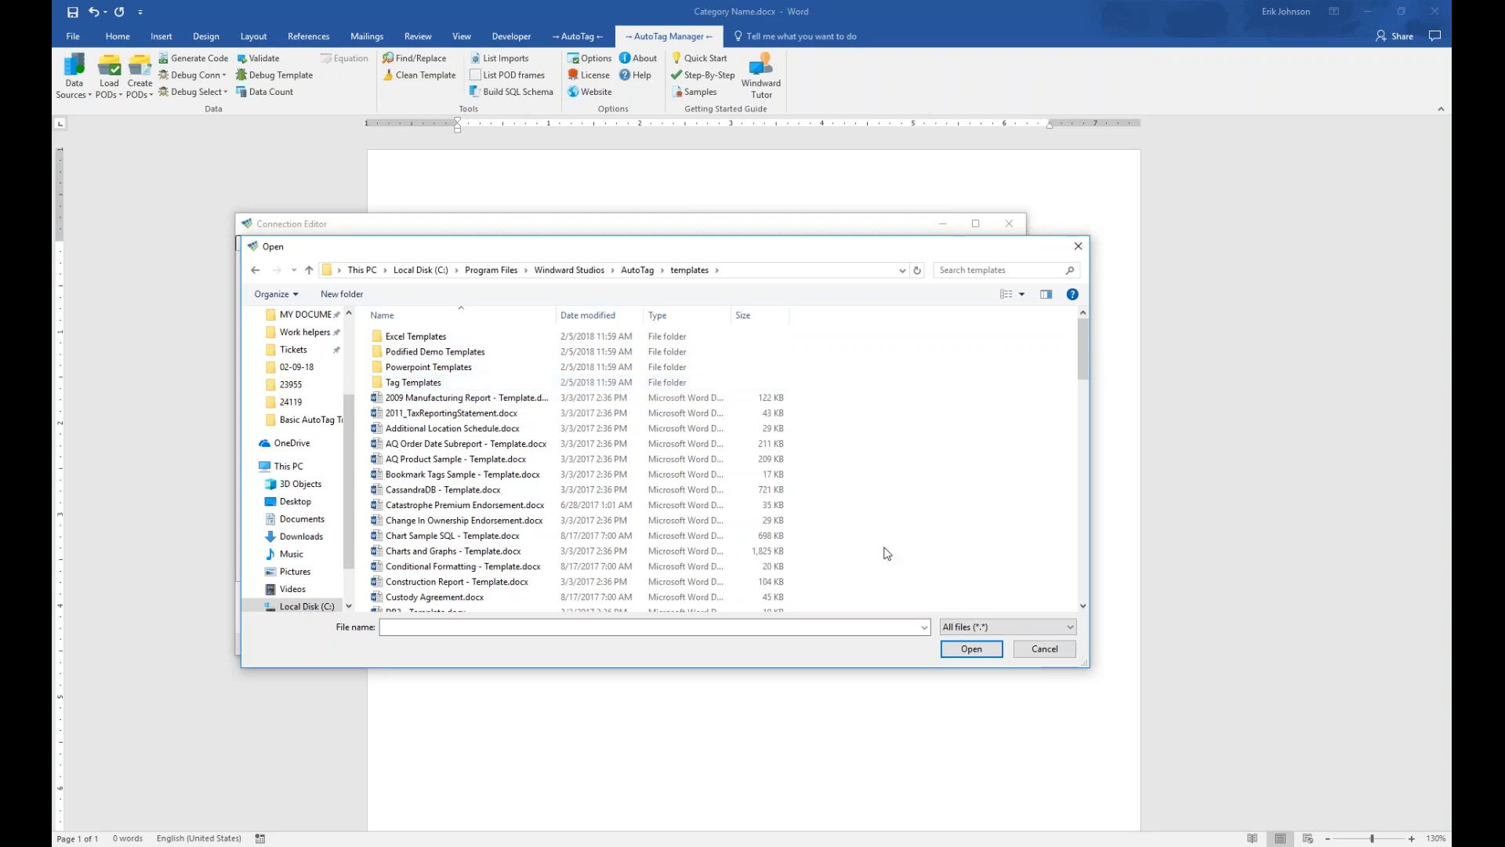
left_click(638, 270)
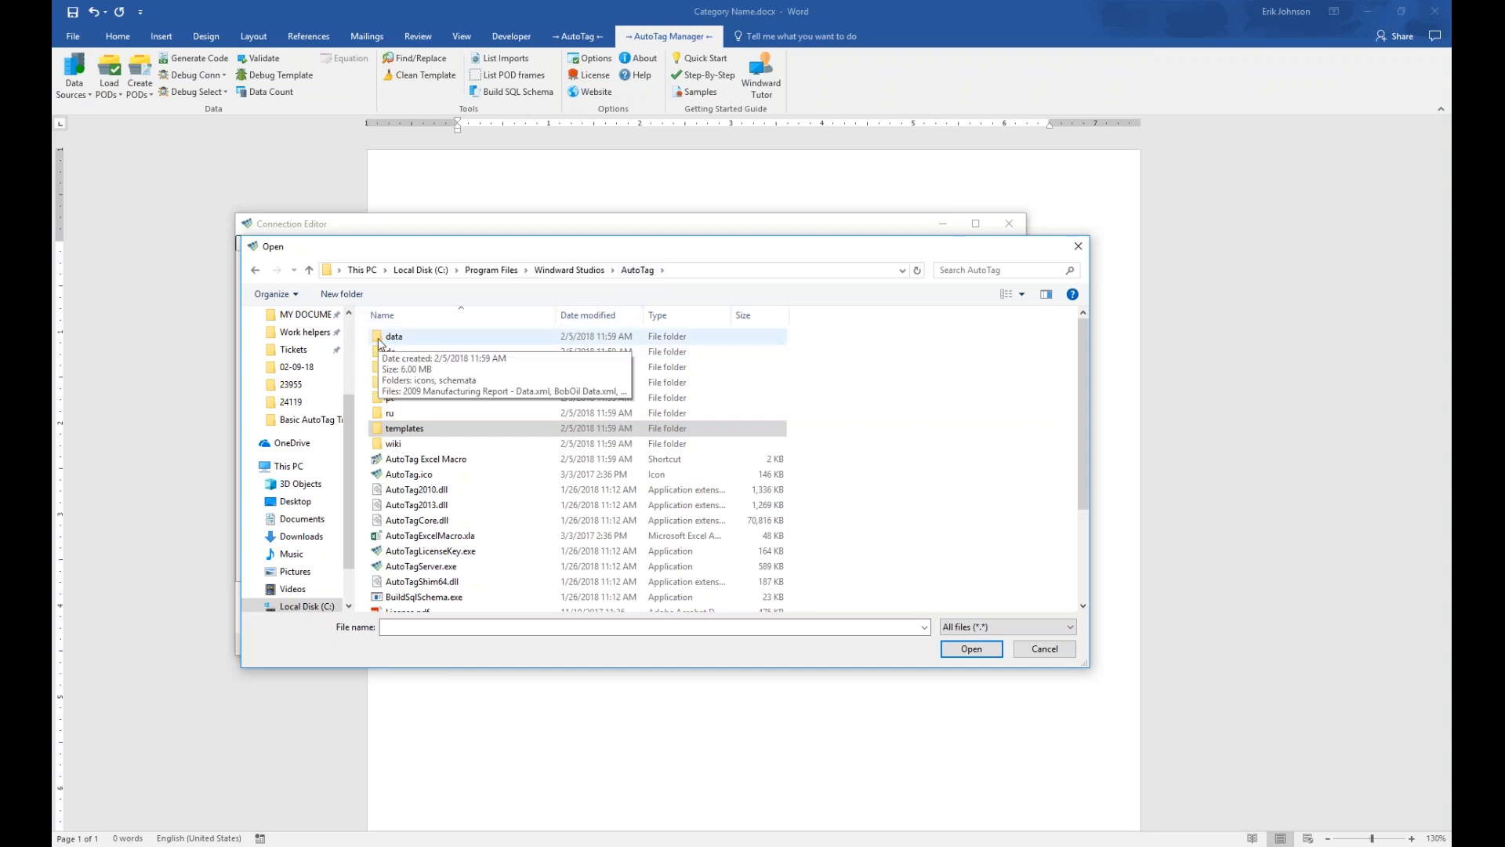
Open the AutoTag data folder and choose Northwind - Data.xml as the XML source file
double_click(379, 341)
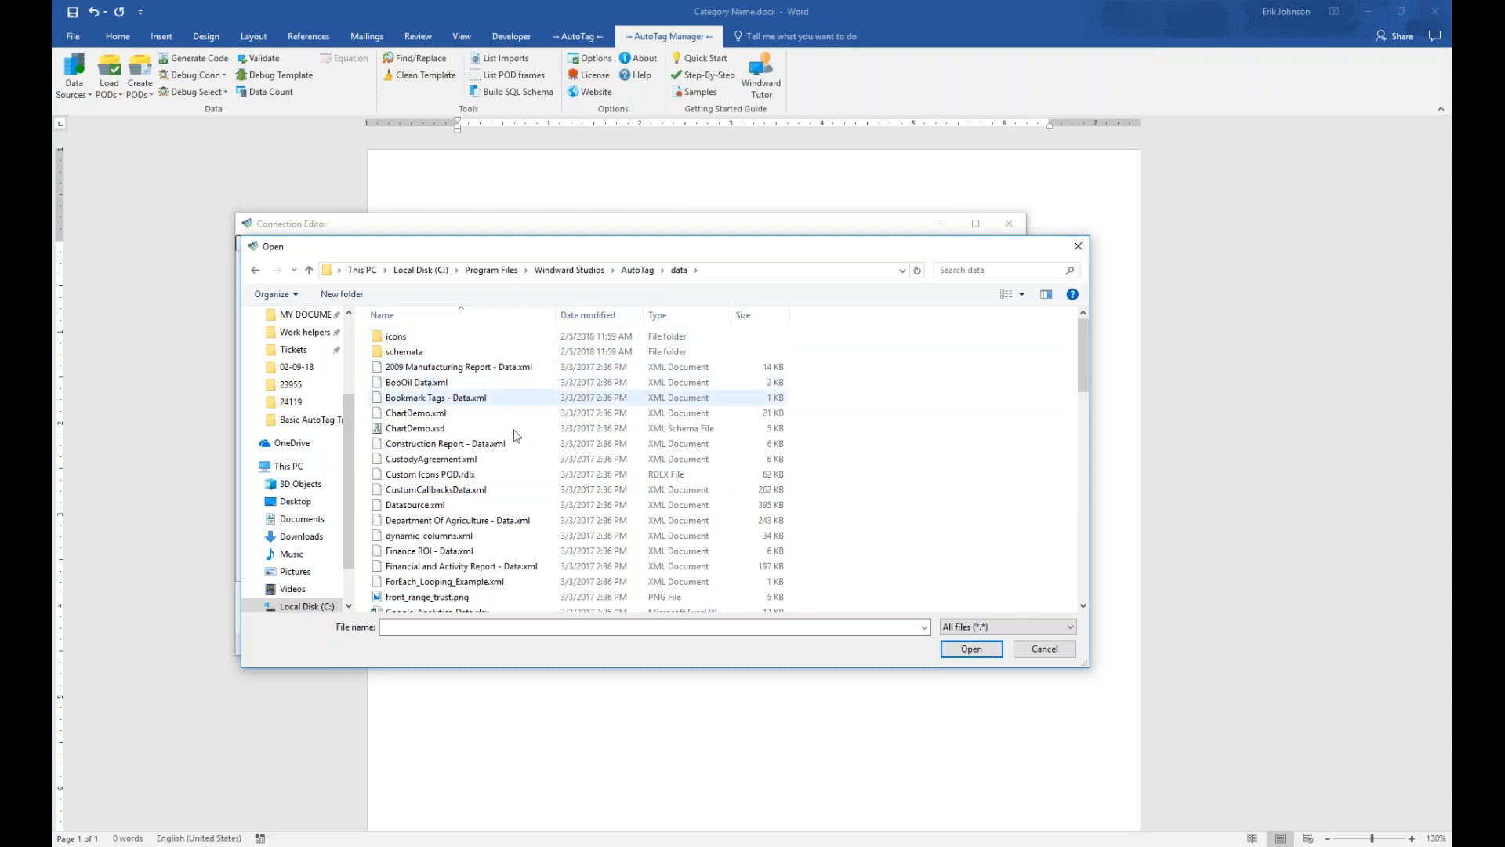
left_click_drag(1083, 351, 1083, 430)
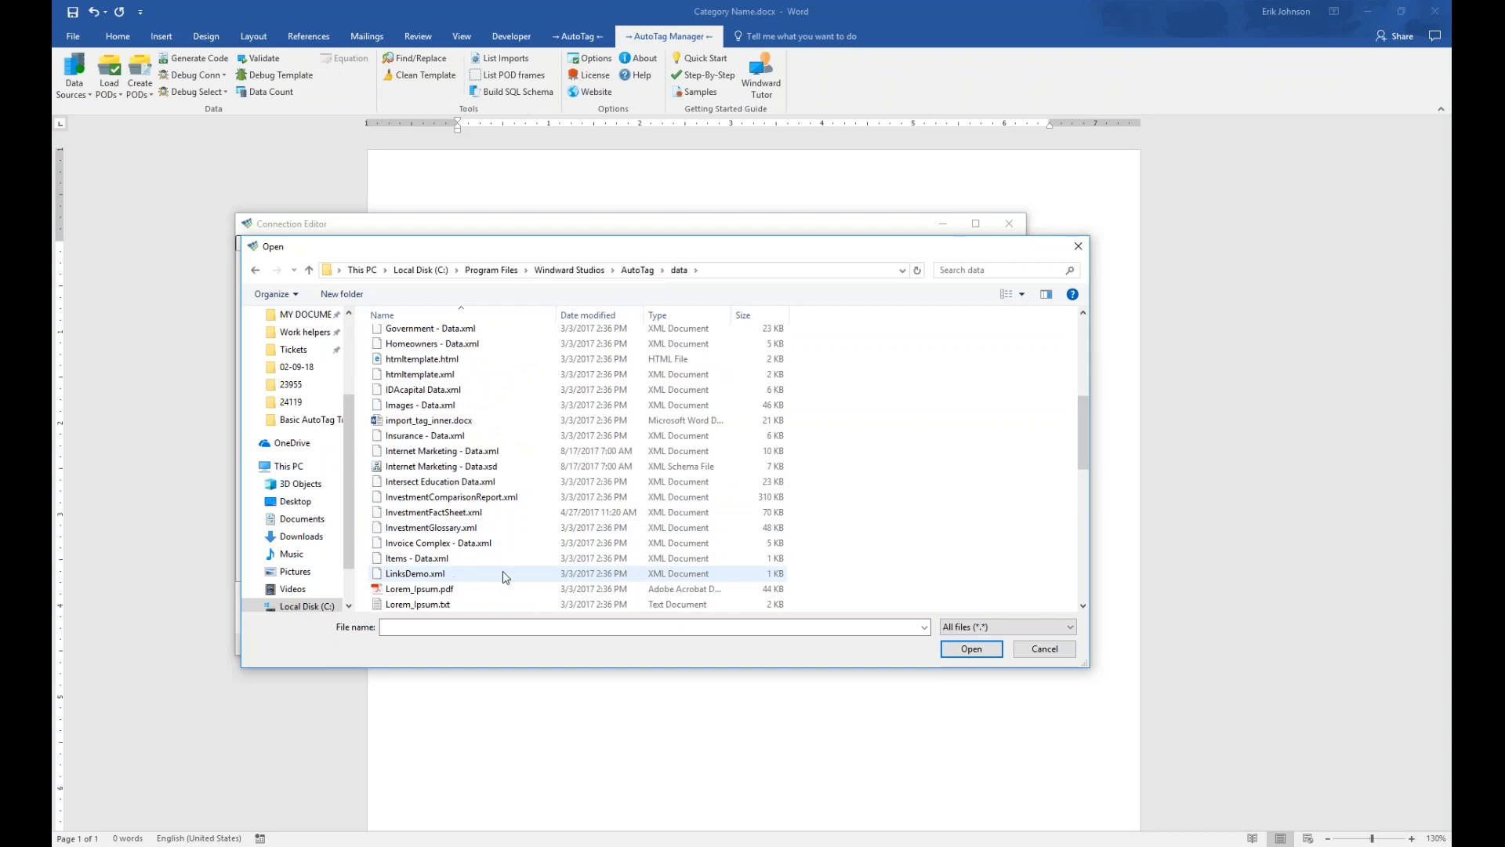
left_click_drag(1084, 423, 1081, 470)
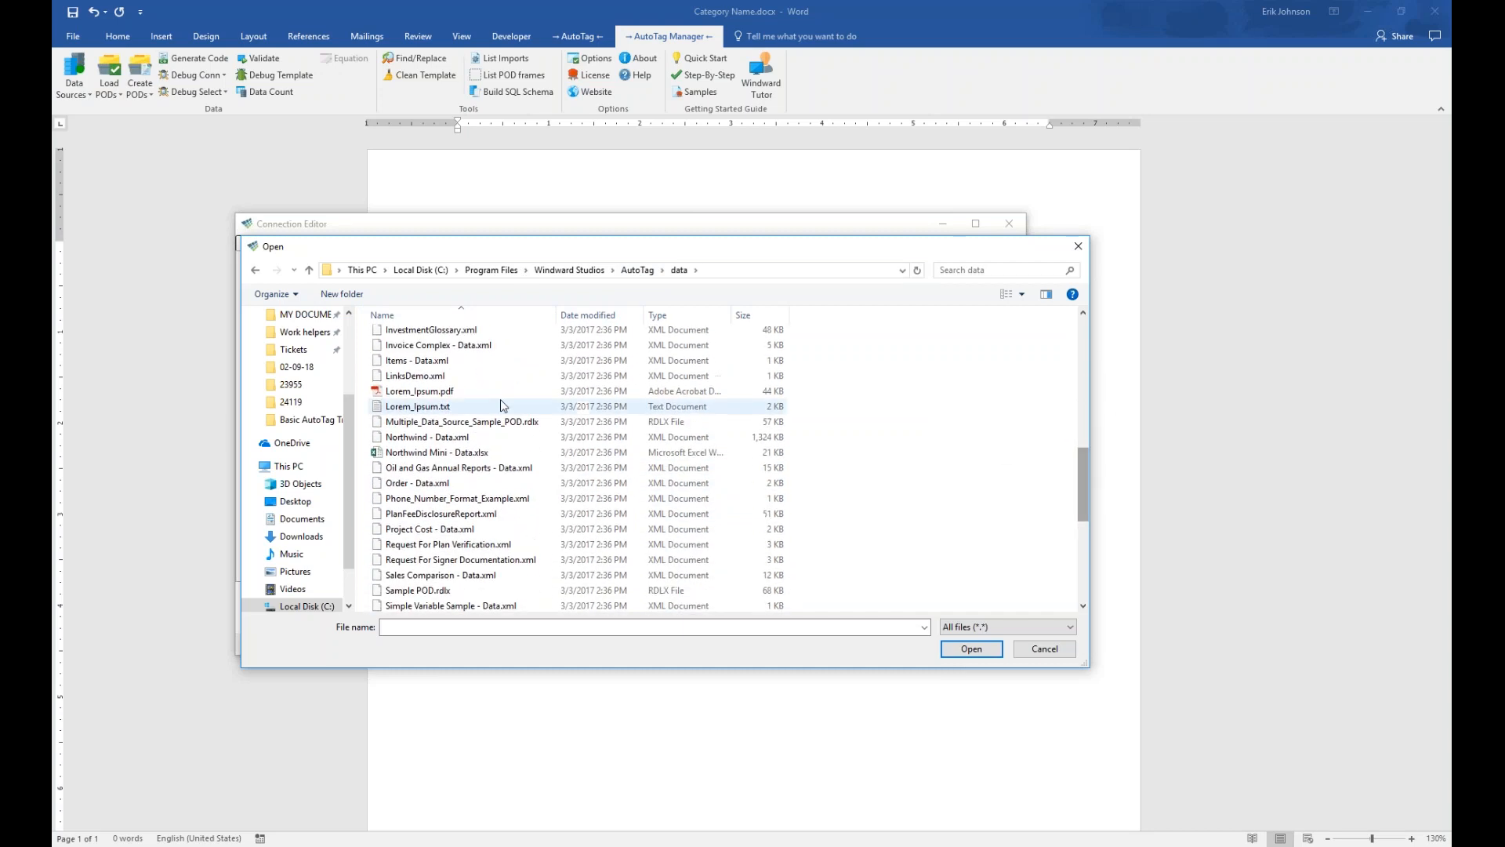
left_click(428, 436)
left_click(972, 648)
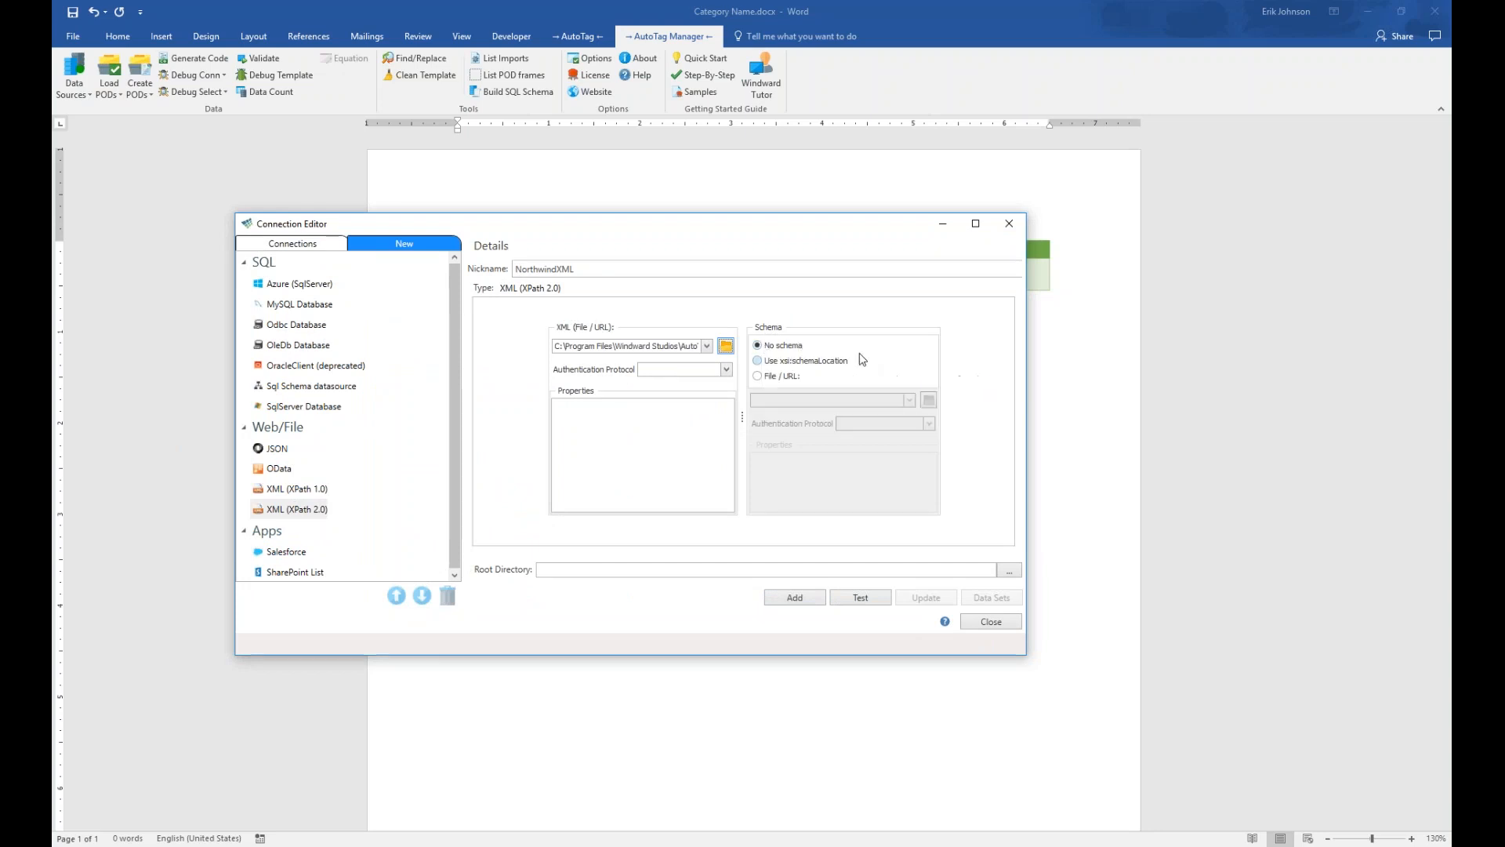
Test and add NorthwindXML, check both NorthwindSQL and NorthwindXML, and close the connection editor
left_click(850, 600)
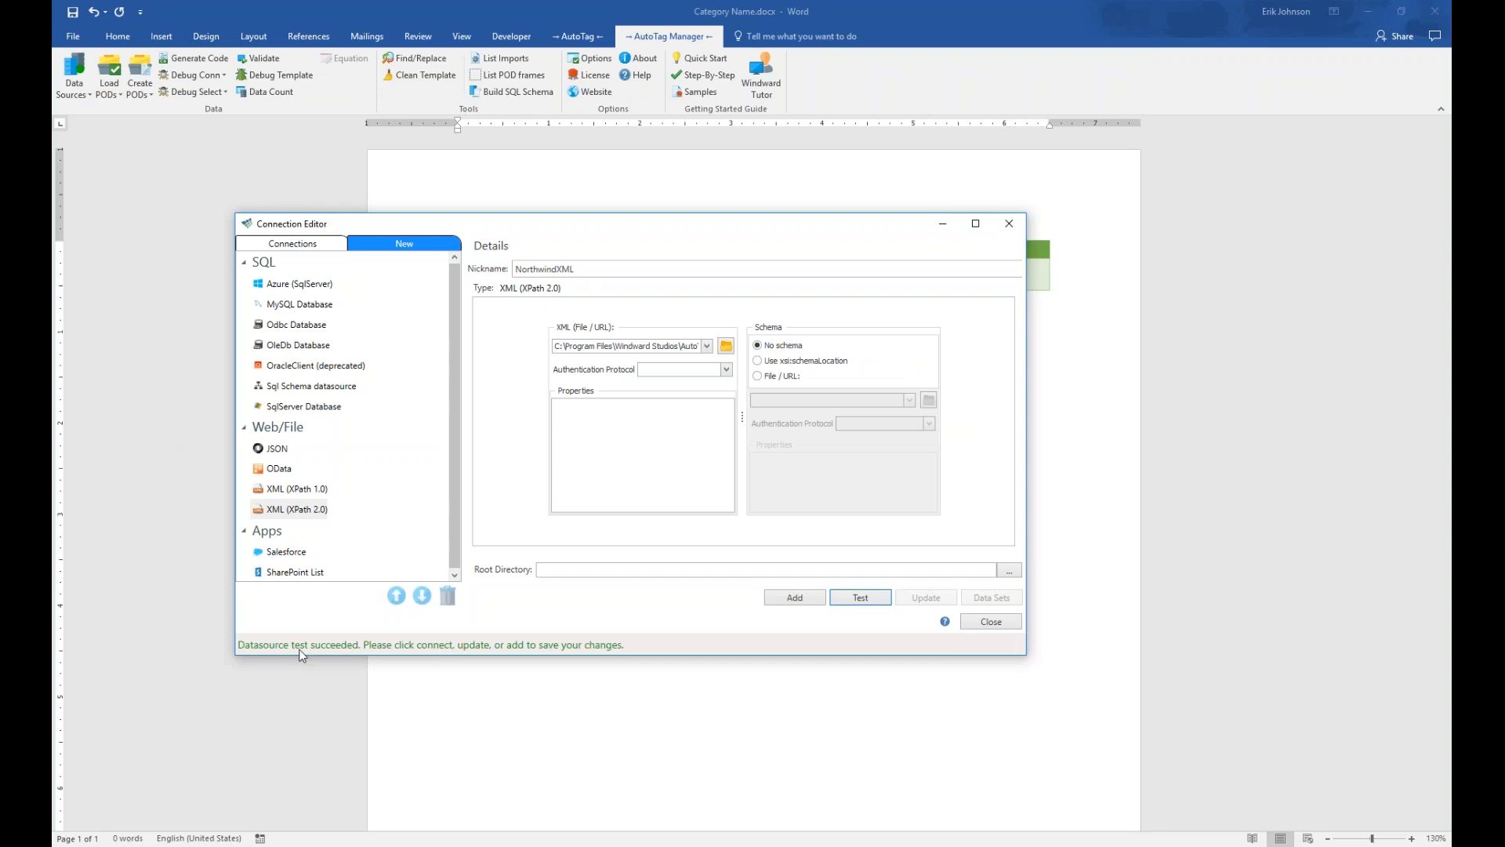
left_click(796, 596)
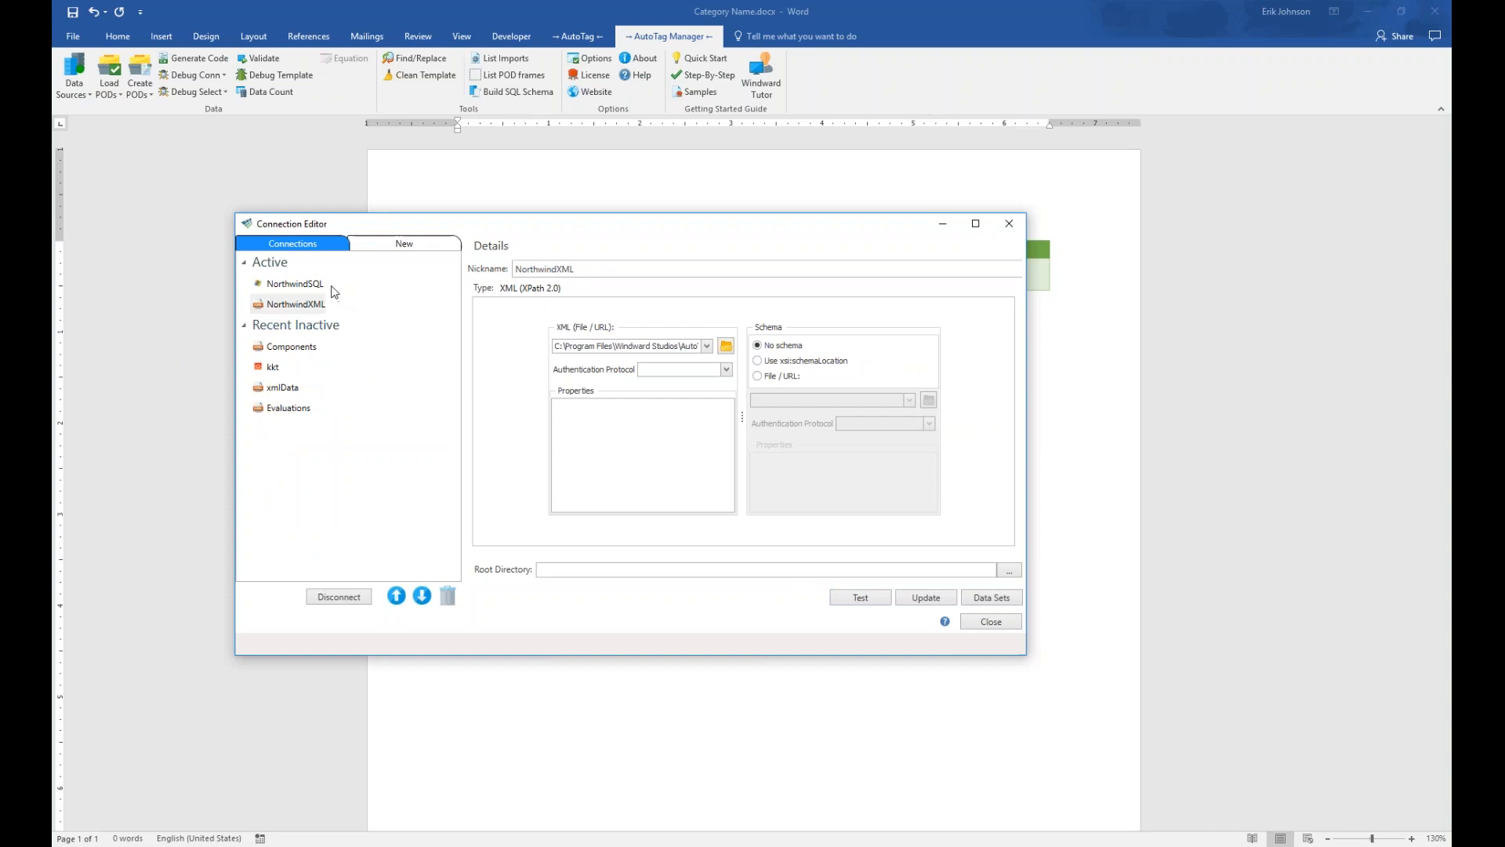
left_click(289, 287)
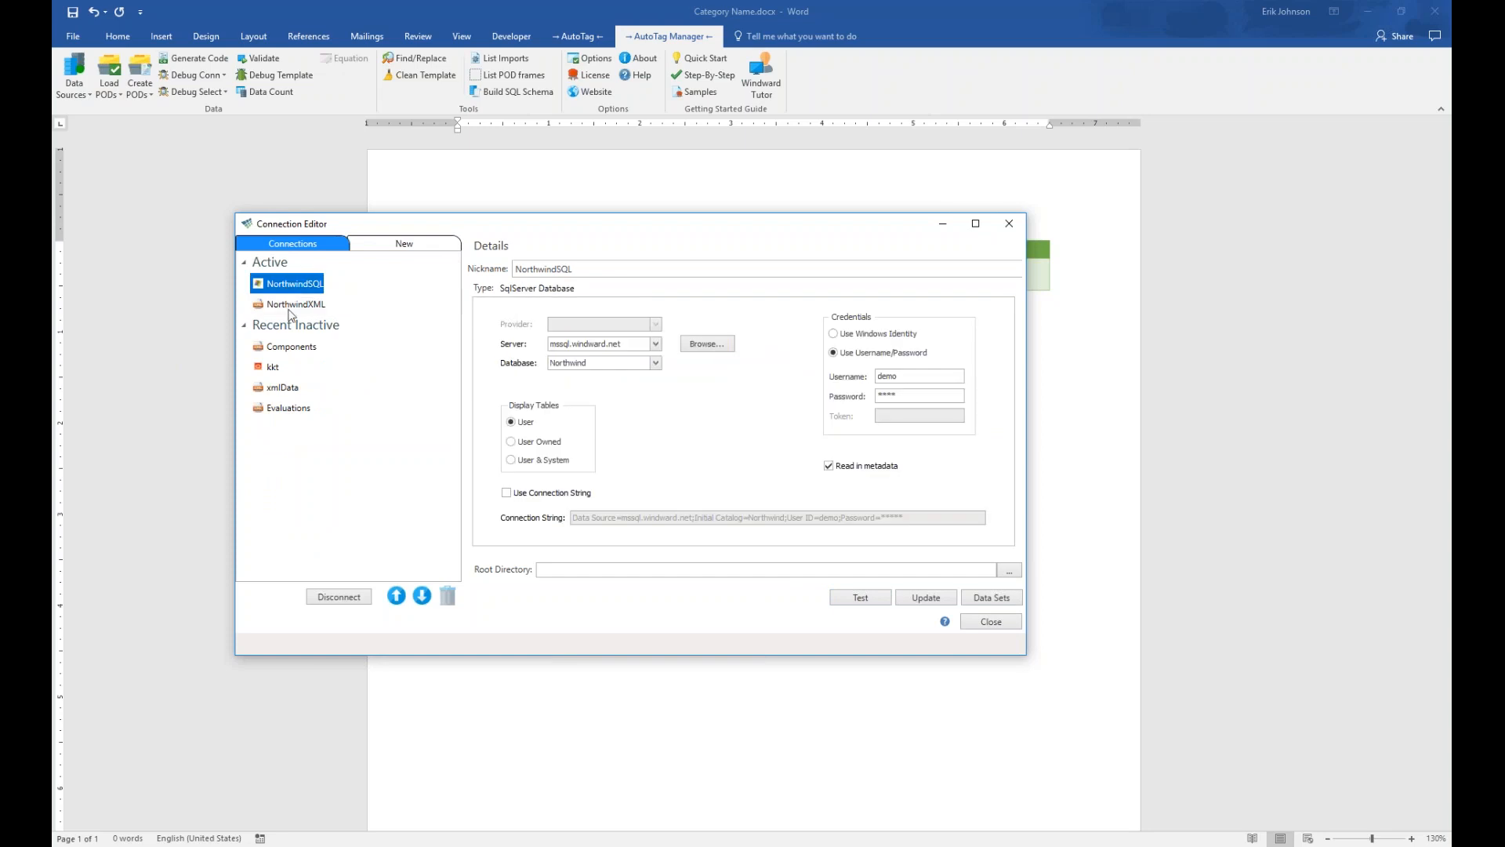
left_click(296, 309)
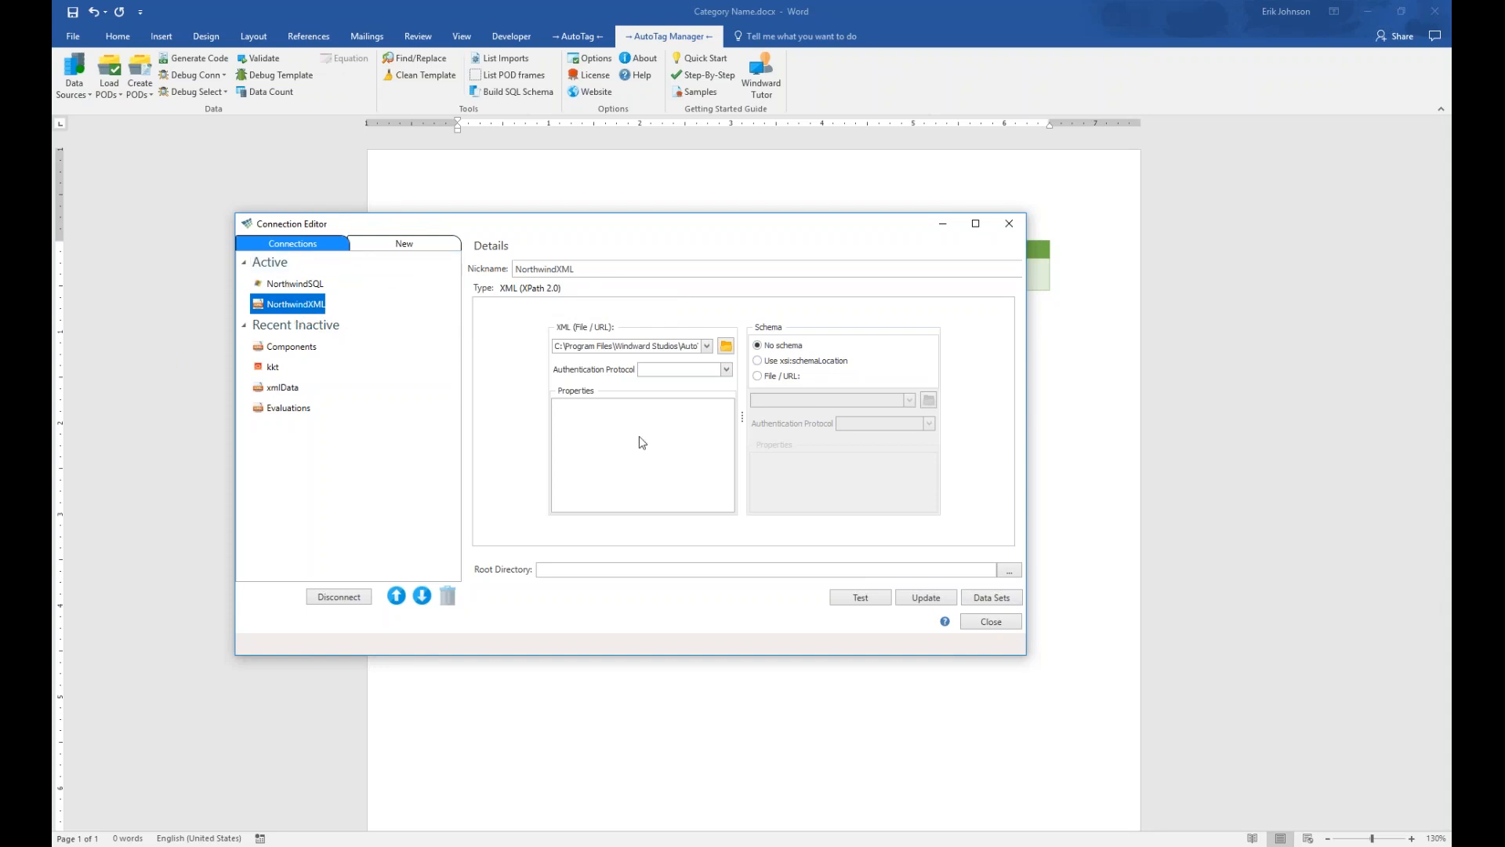
left_click(1011, 627)
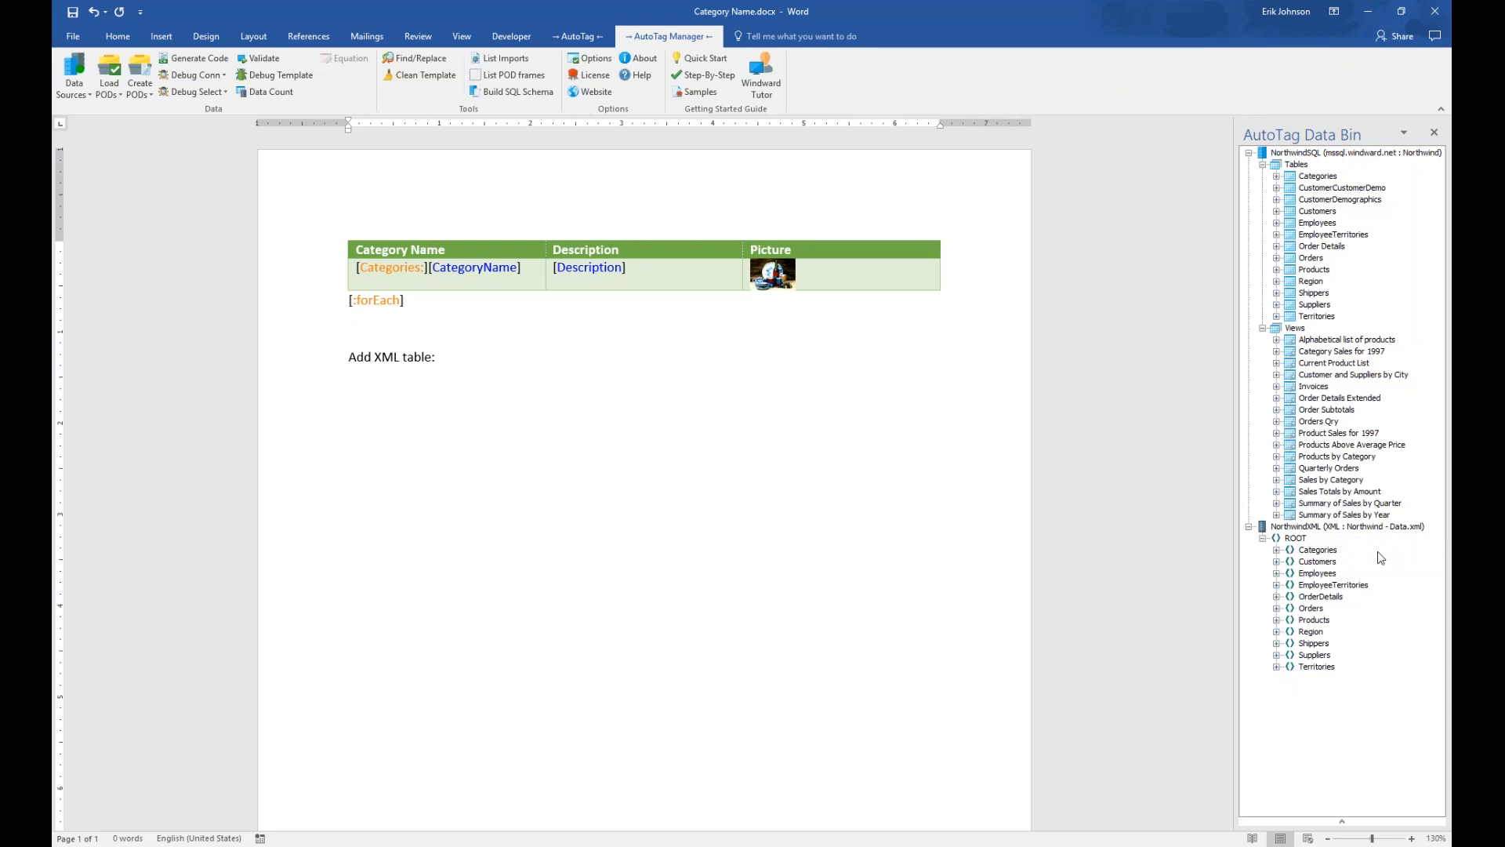
Expand the XML Employees node in the Data Bin and drag it below 'Add XML table:'
left_click(1277, 550)
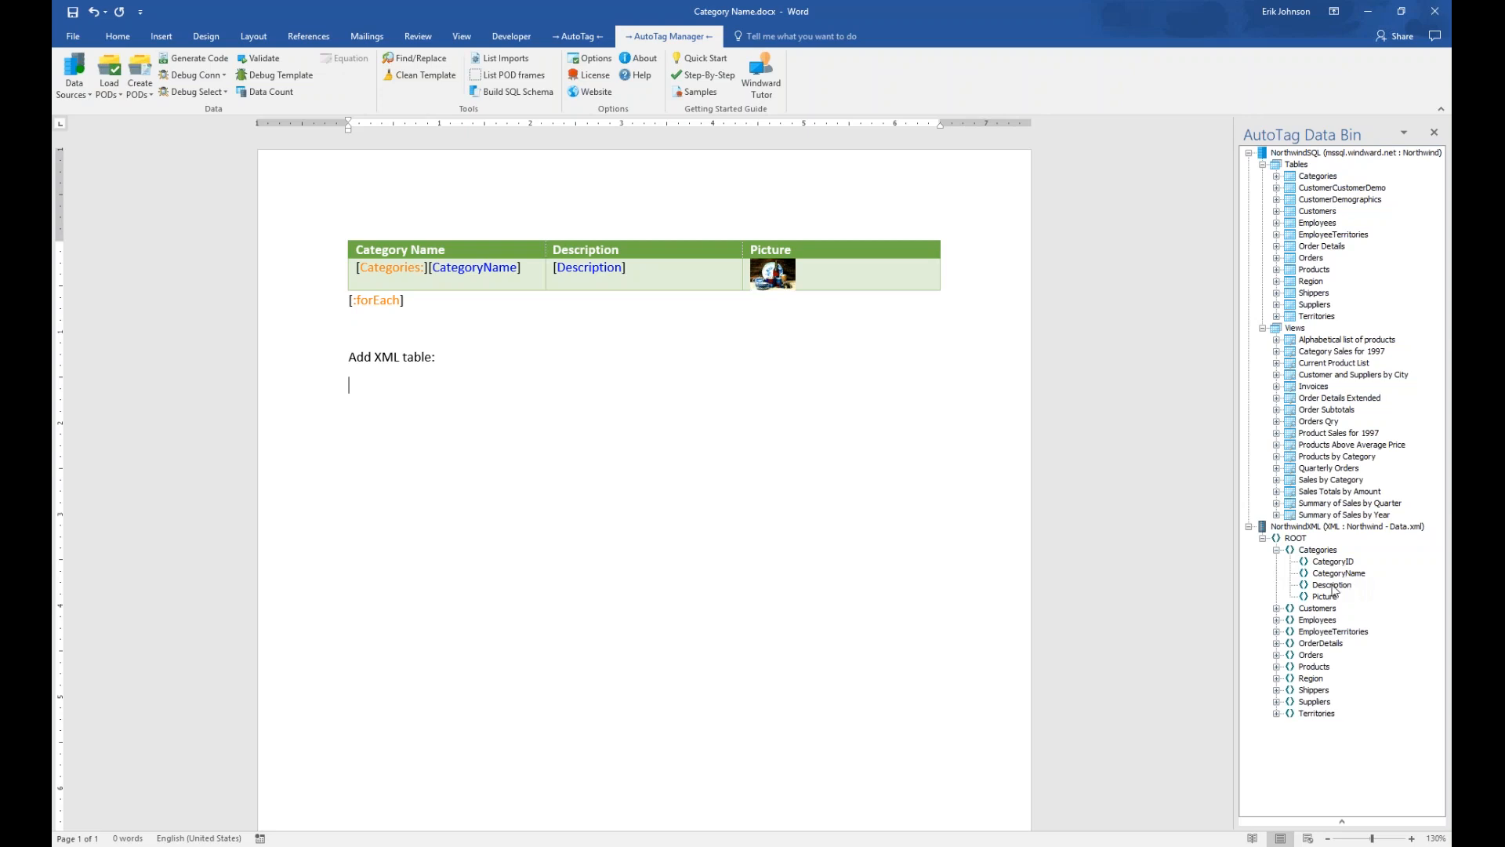
left_click(1275, 551)
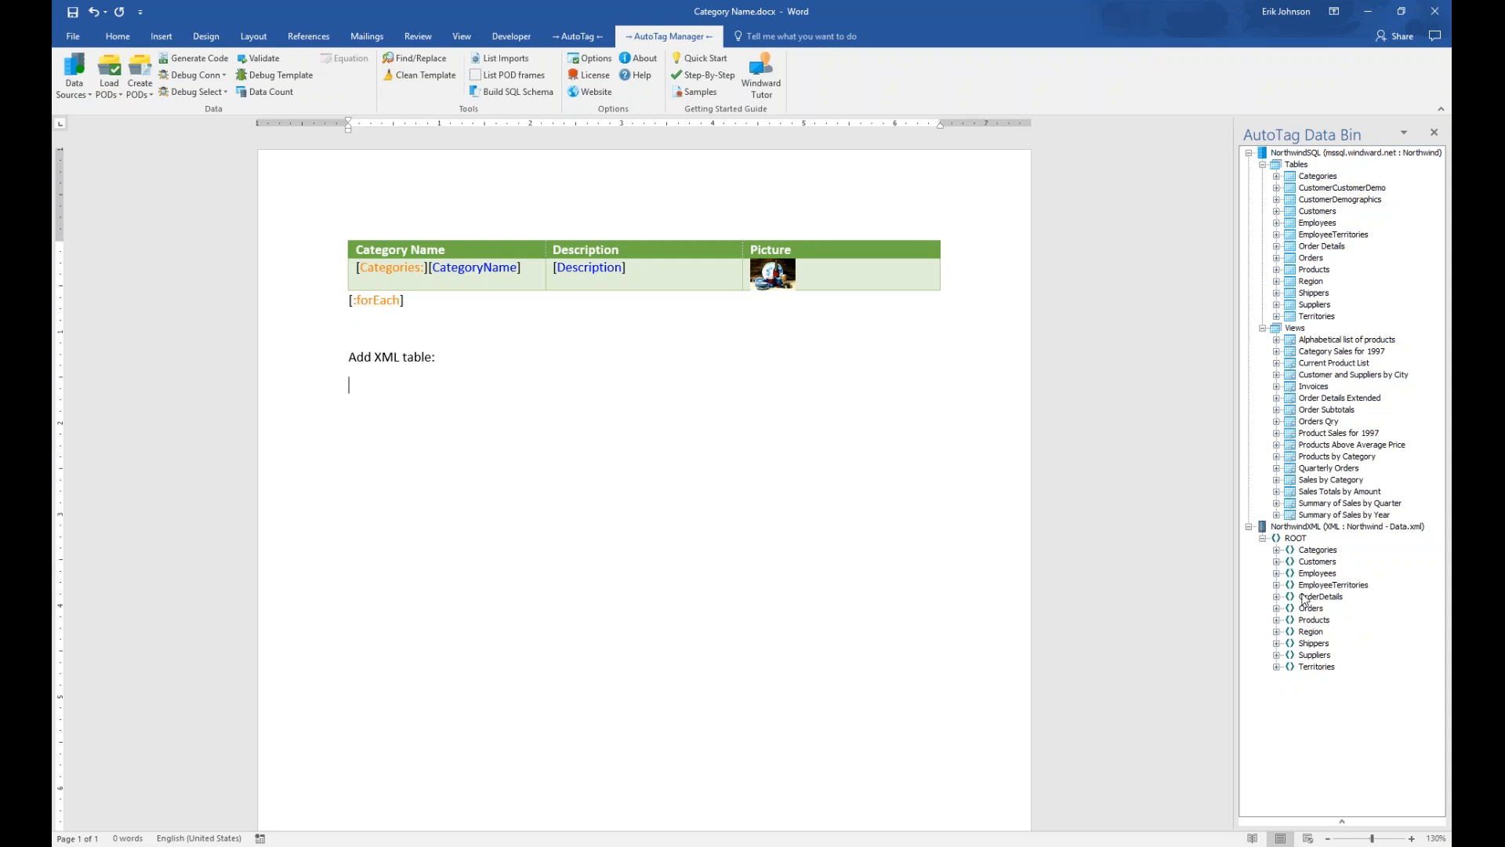
left_click(1276, 573)
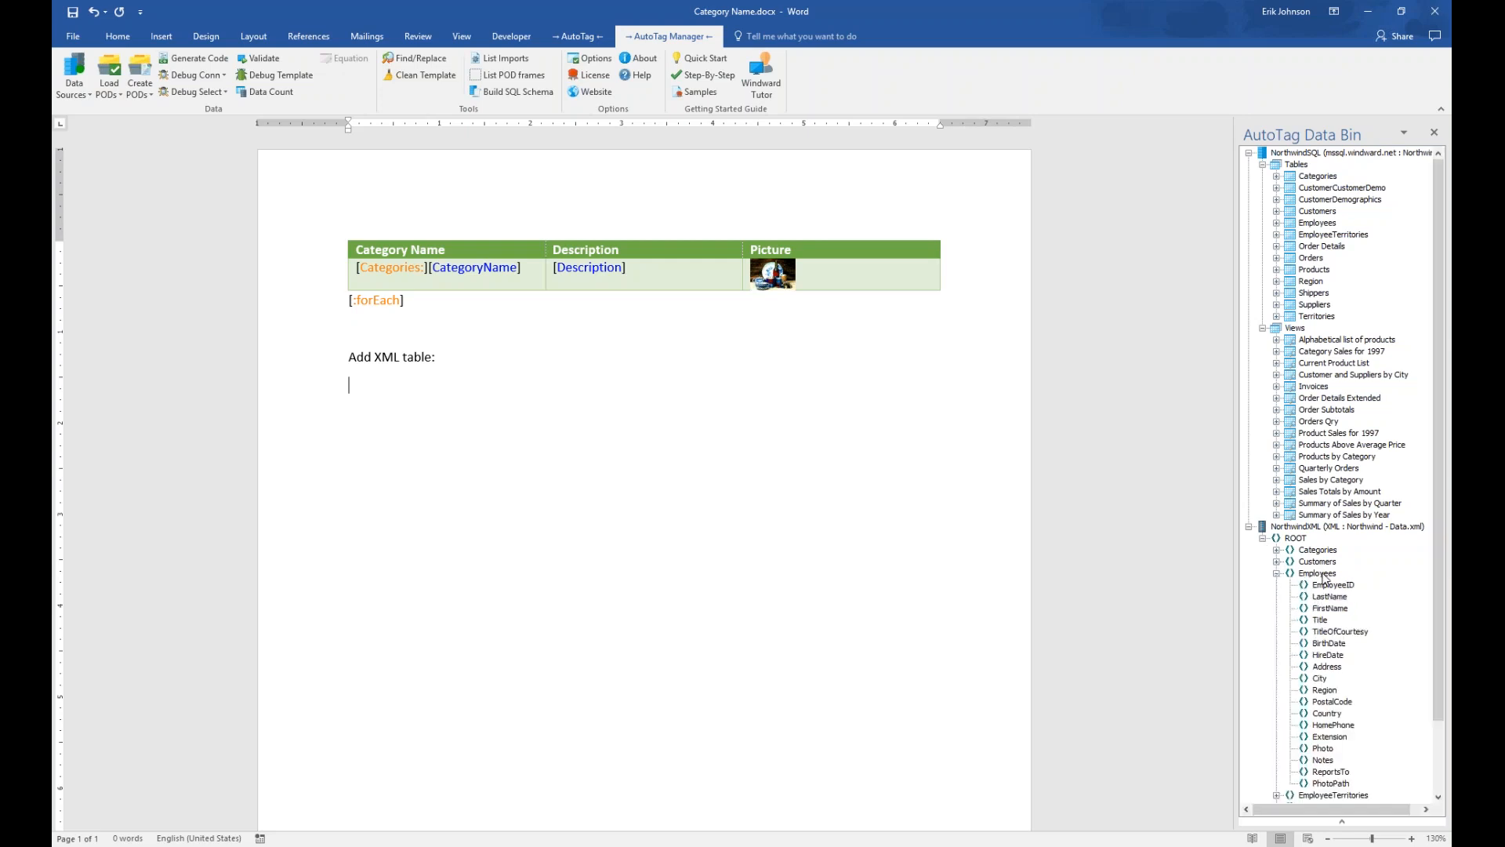
left_click(1317, 577)
left_click_drag(1315, 577, 462, 485)
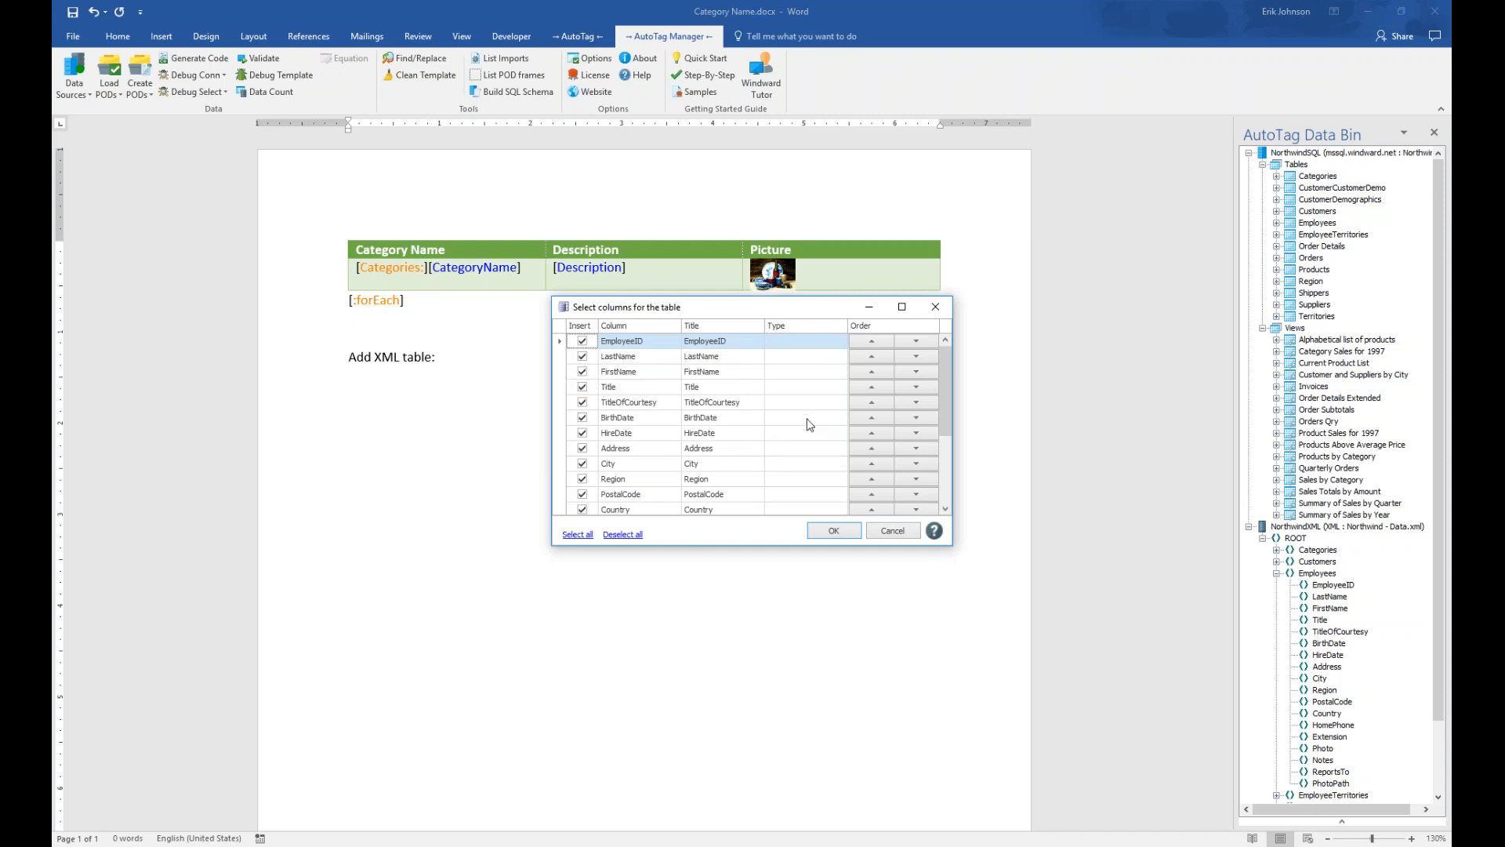
Keep only FirstName, LastName, HireDate and Country, with FirstName above LastName, and insert the table
left_click_drag(951, 549, 1049, 691)
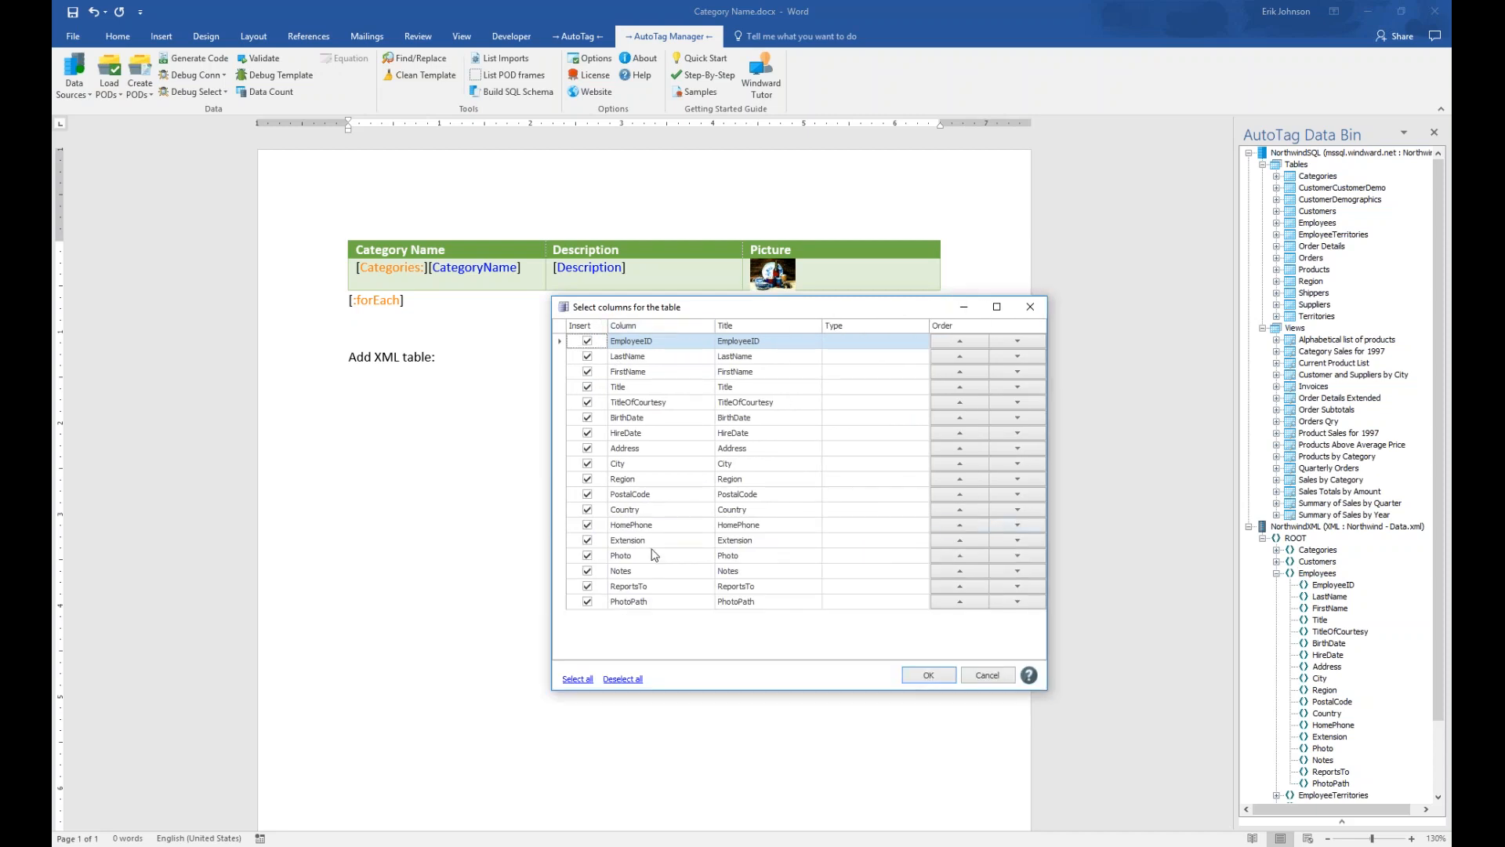
left_click(623, 679)
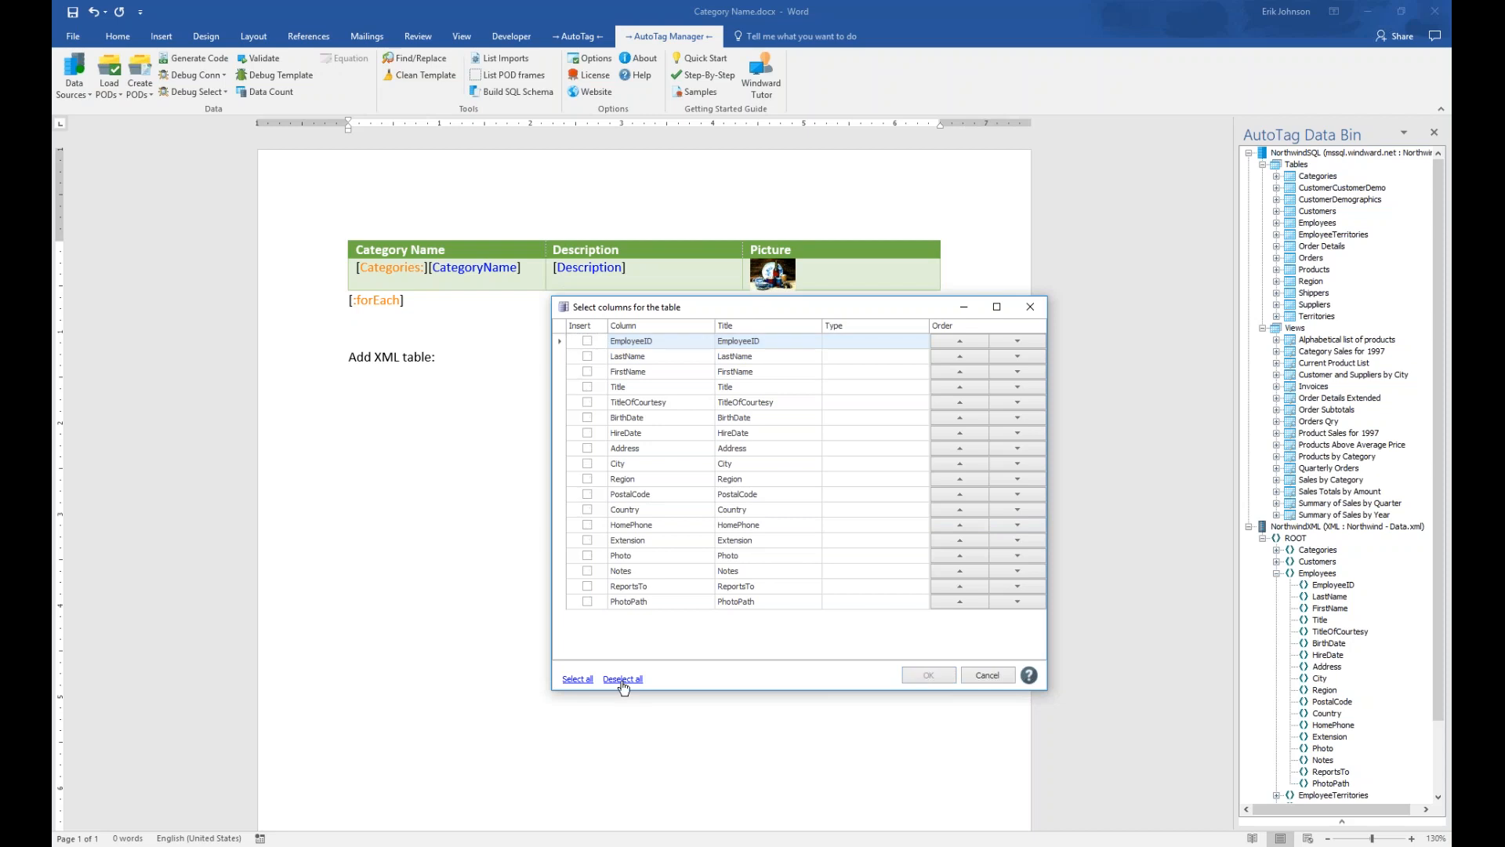
left_click(587, 356)
left_click(587, 371)
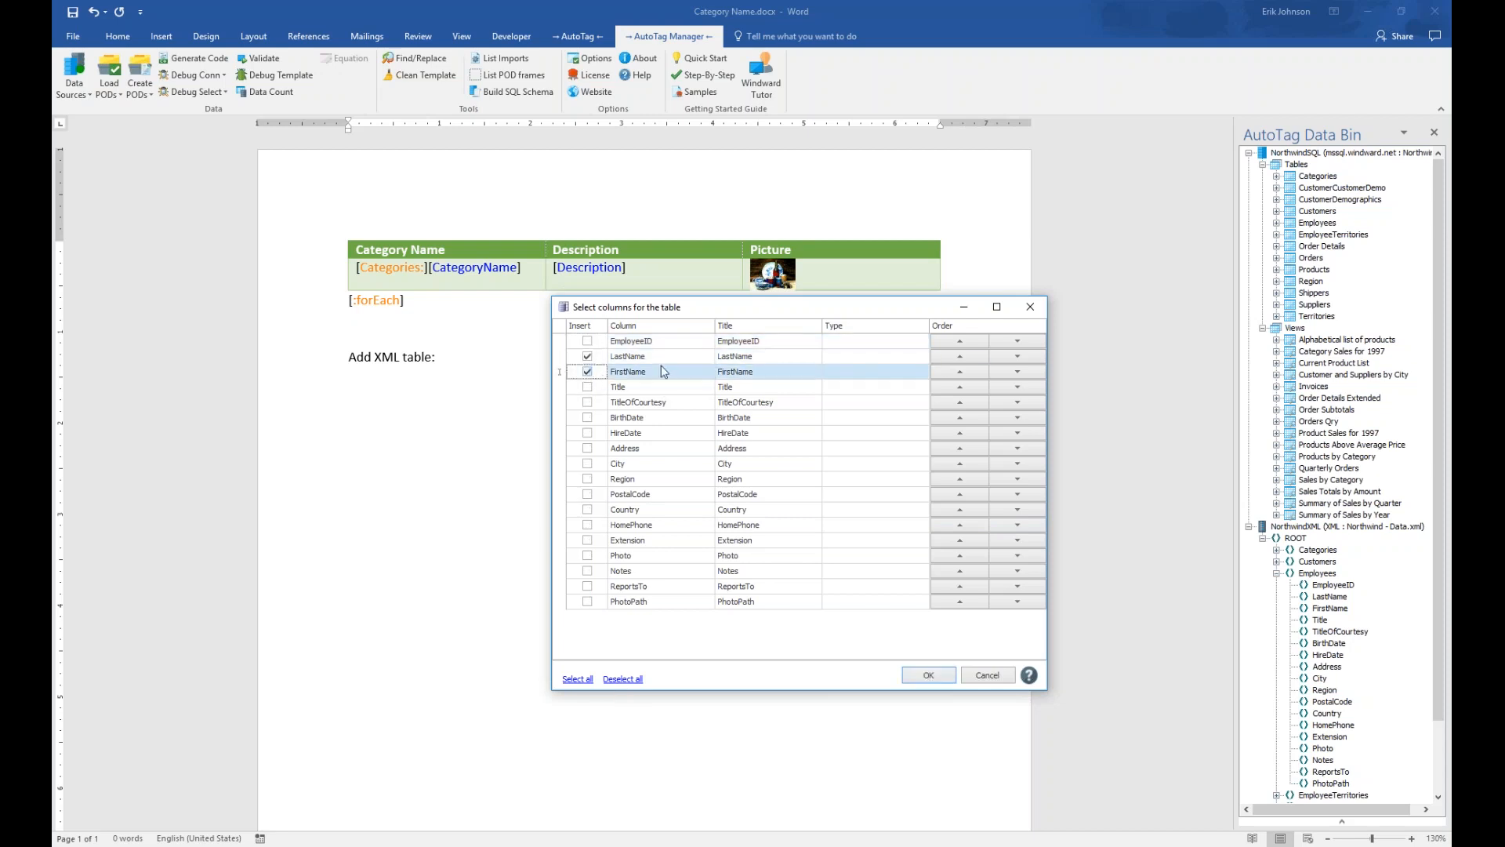
left_click(960, 371)
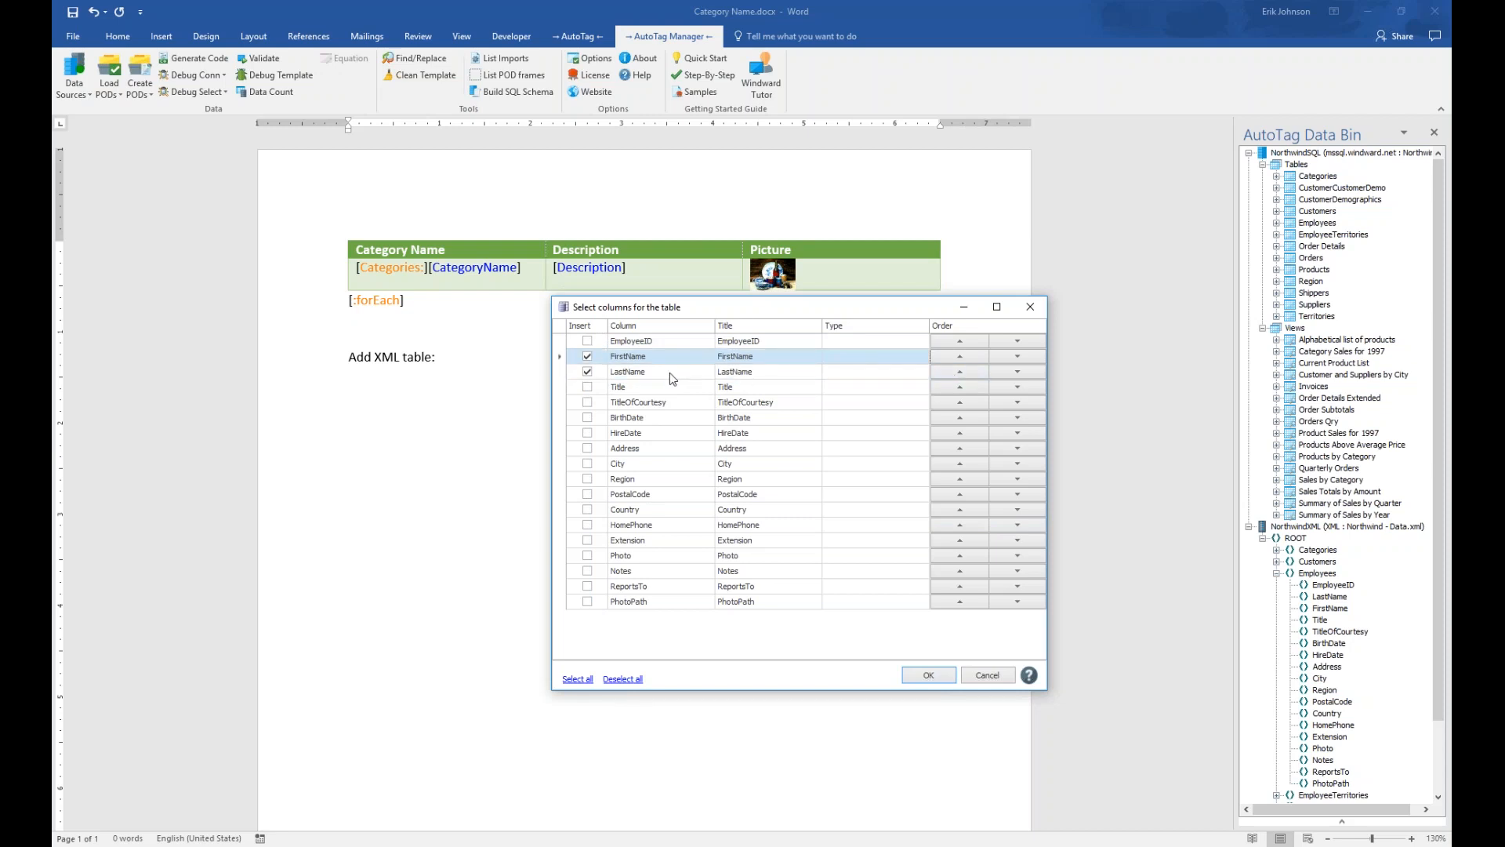
left_click(588, 434)
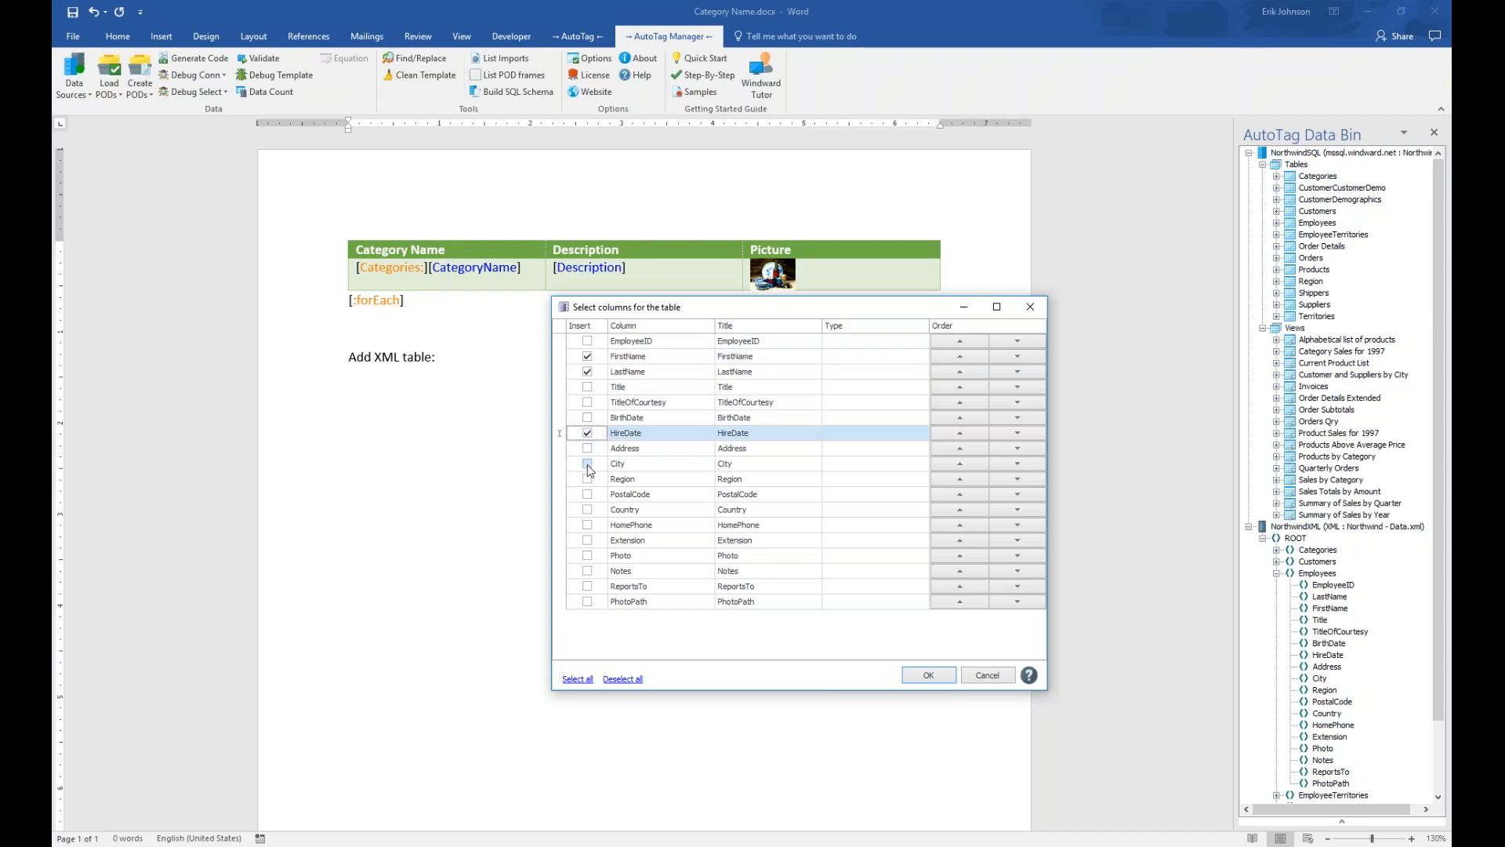
left_click(589, 511)
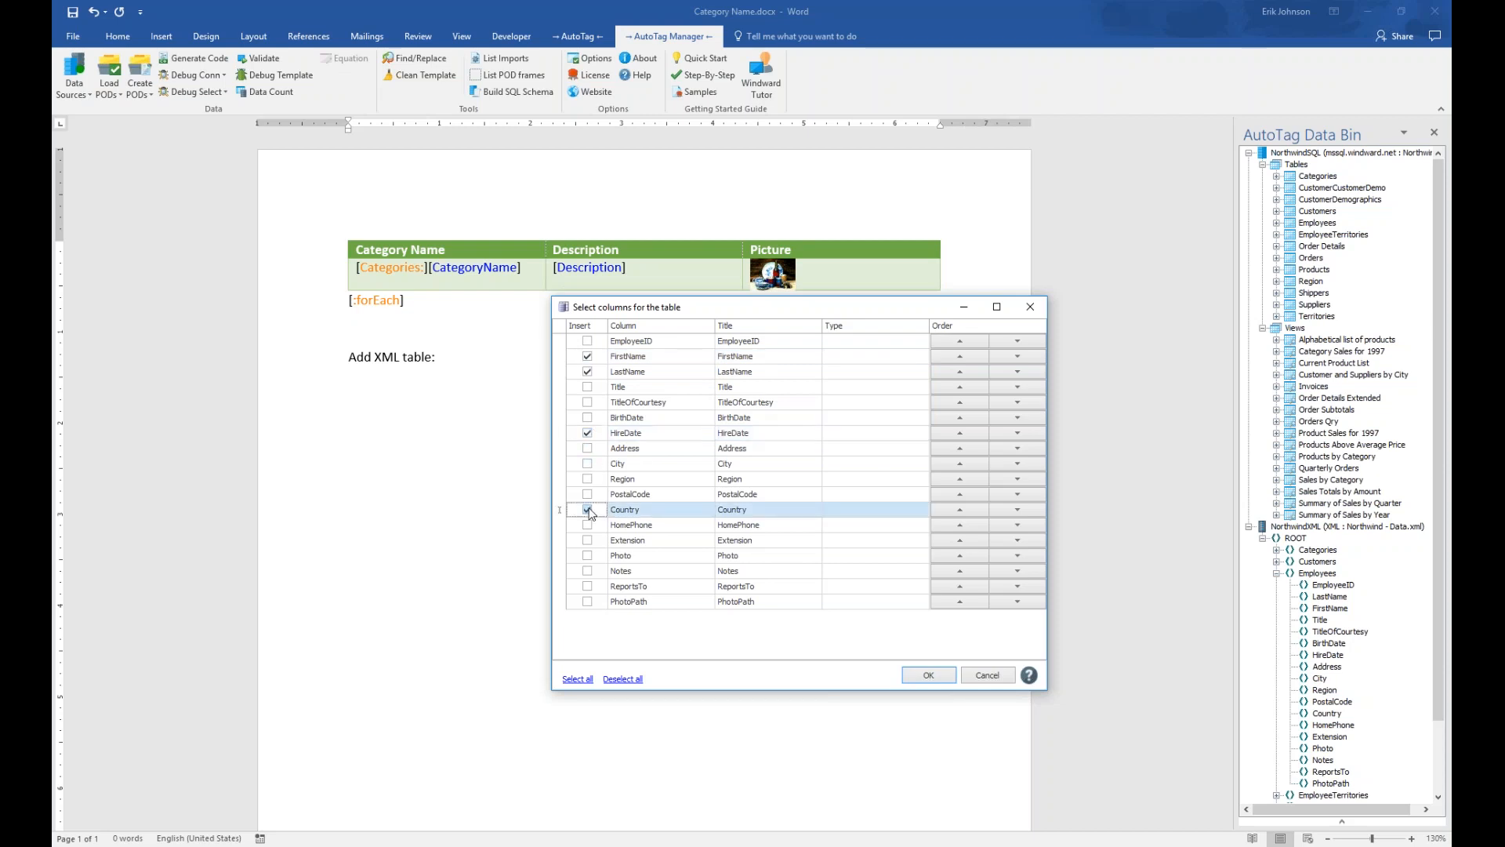
left_click(929, 676)
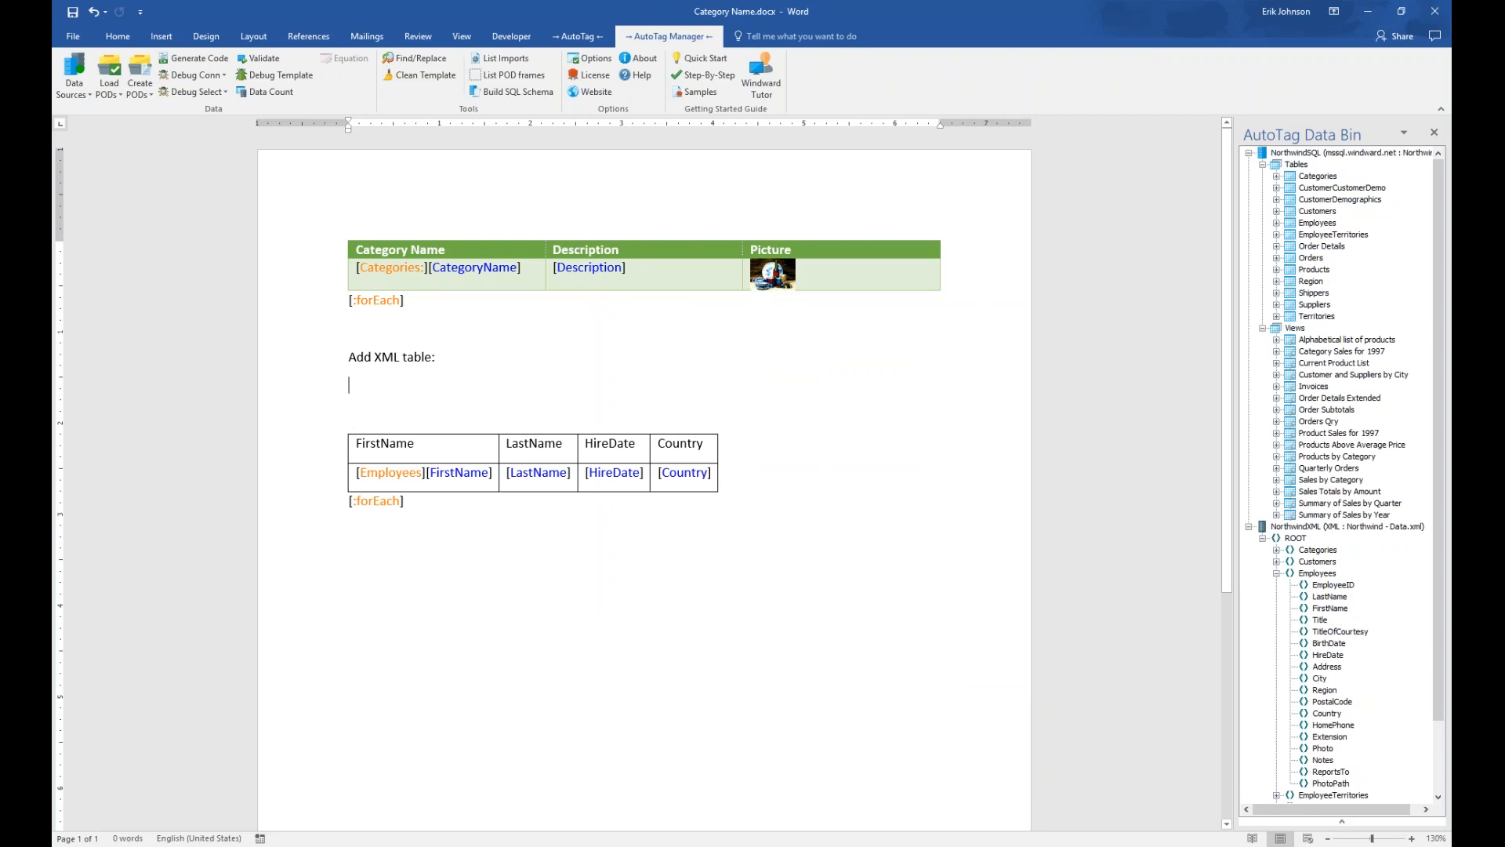
Inspect the Employees, FirstName and forEach tags in the new Employees table
left_click(389, 472)
left_click(460, 477)
left_click(388, 501)
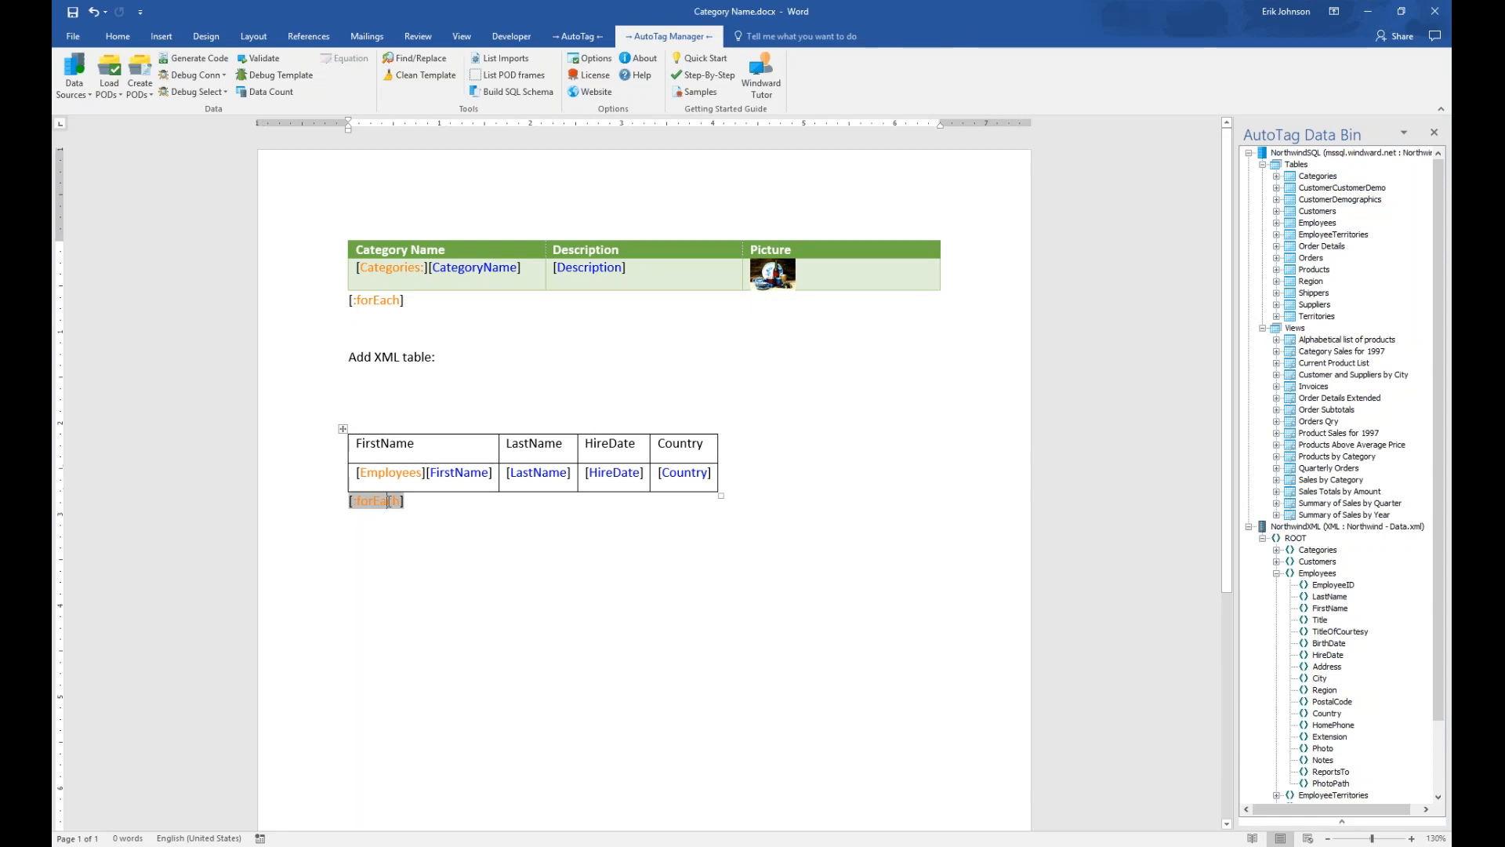
Rename the header cells to First Name, Last Name and Hire Date
left_click(382, 443)
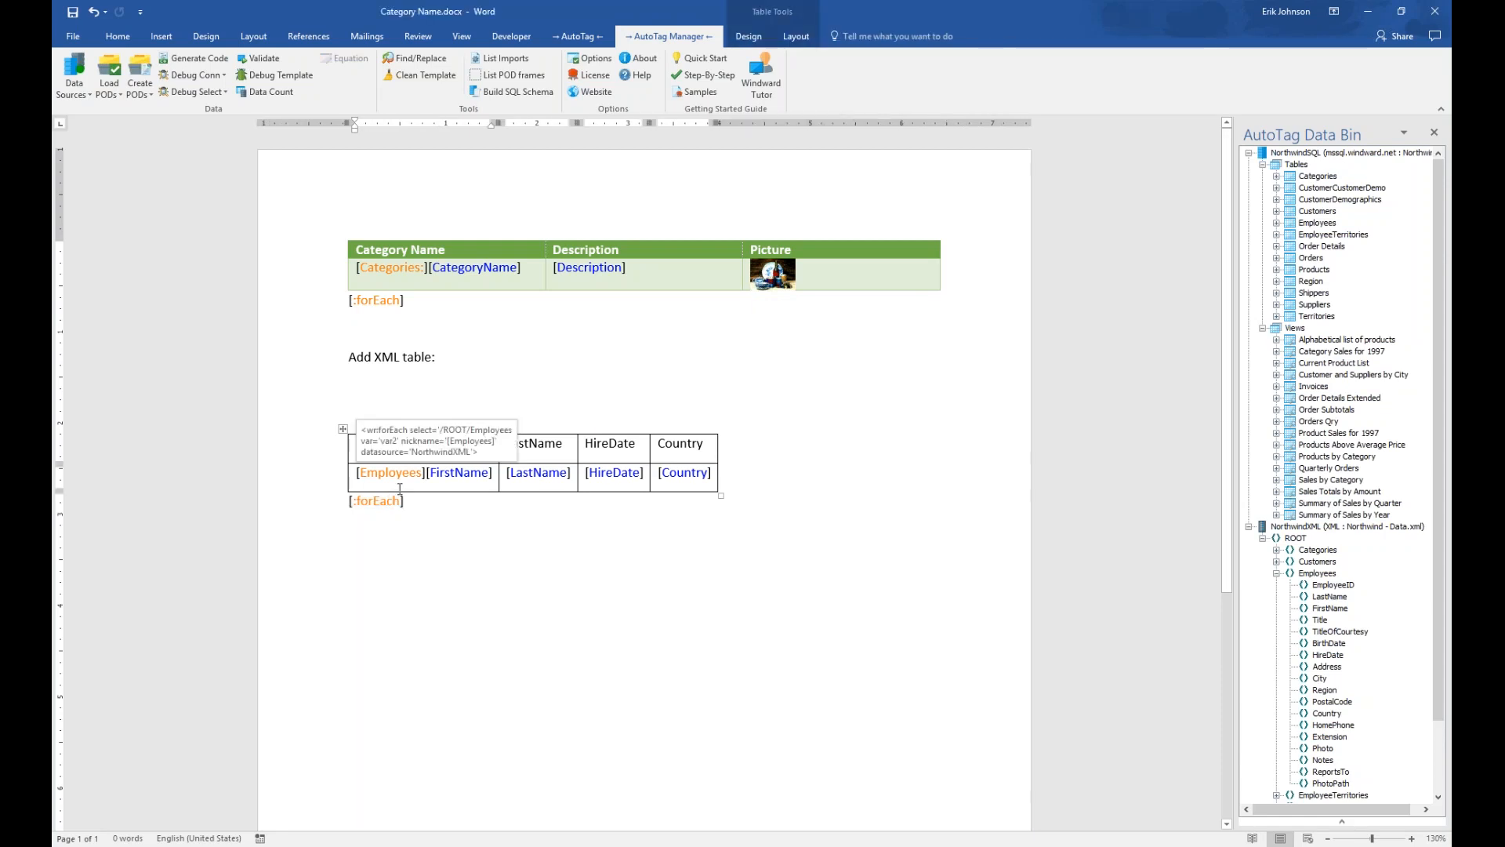
left_click(532, 442)
left_click(612, 444)
left_click(614, 471)
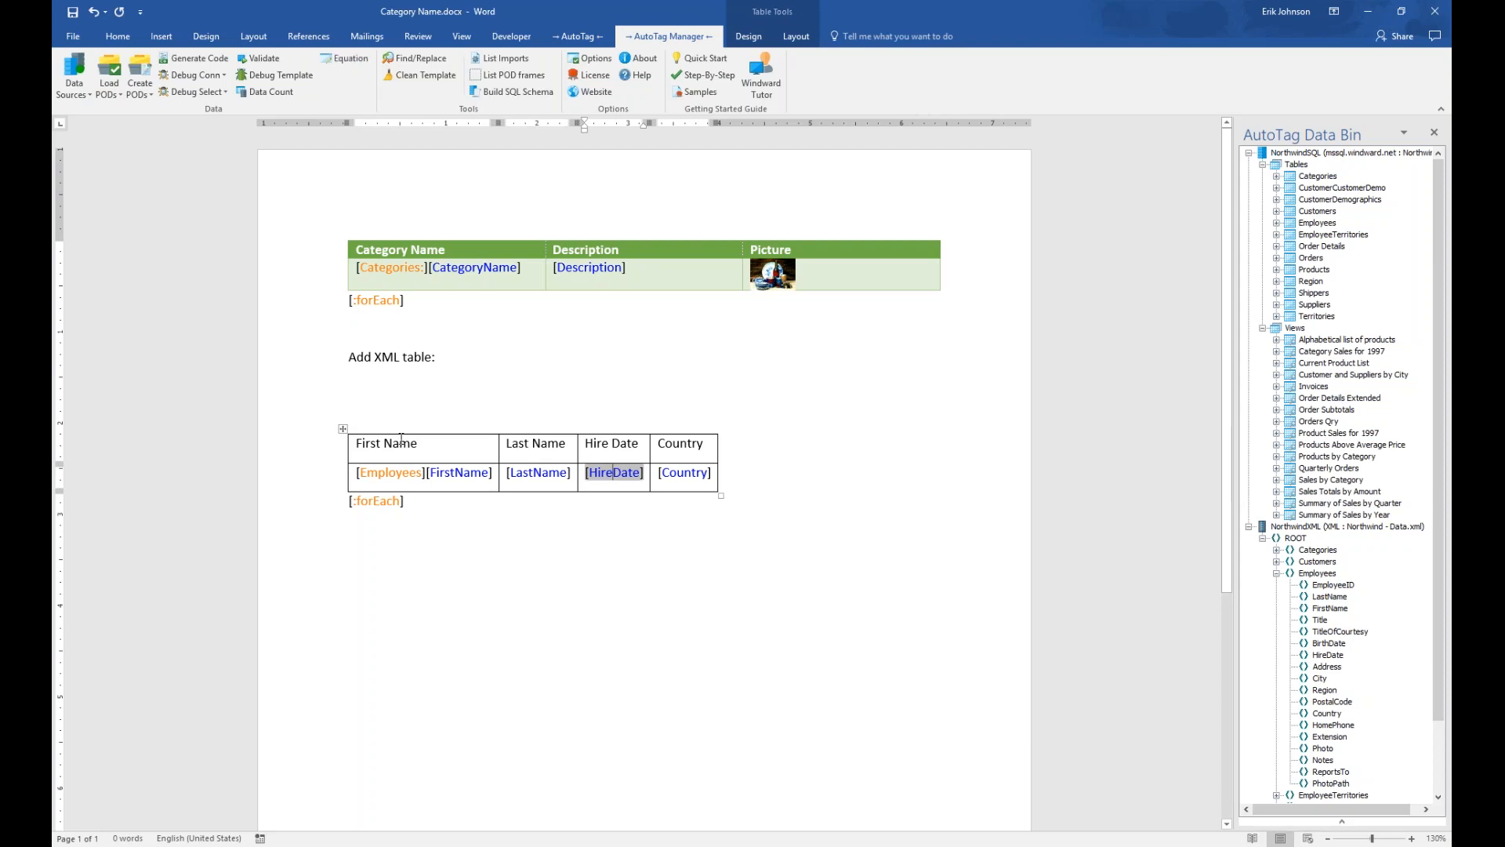
left_click(761, 40)
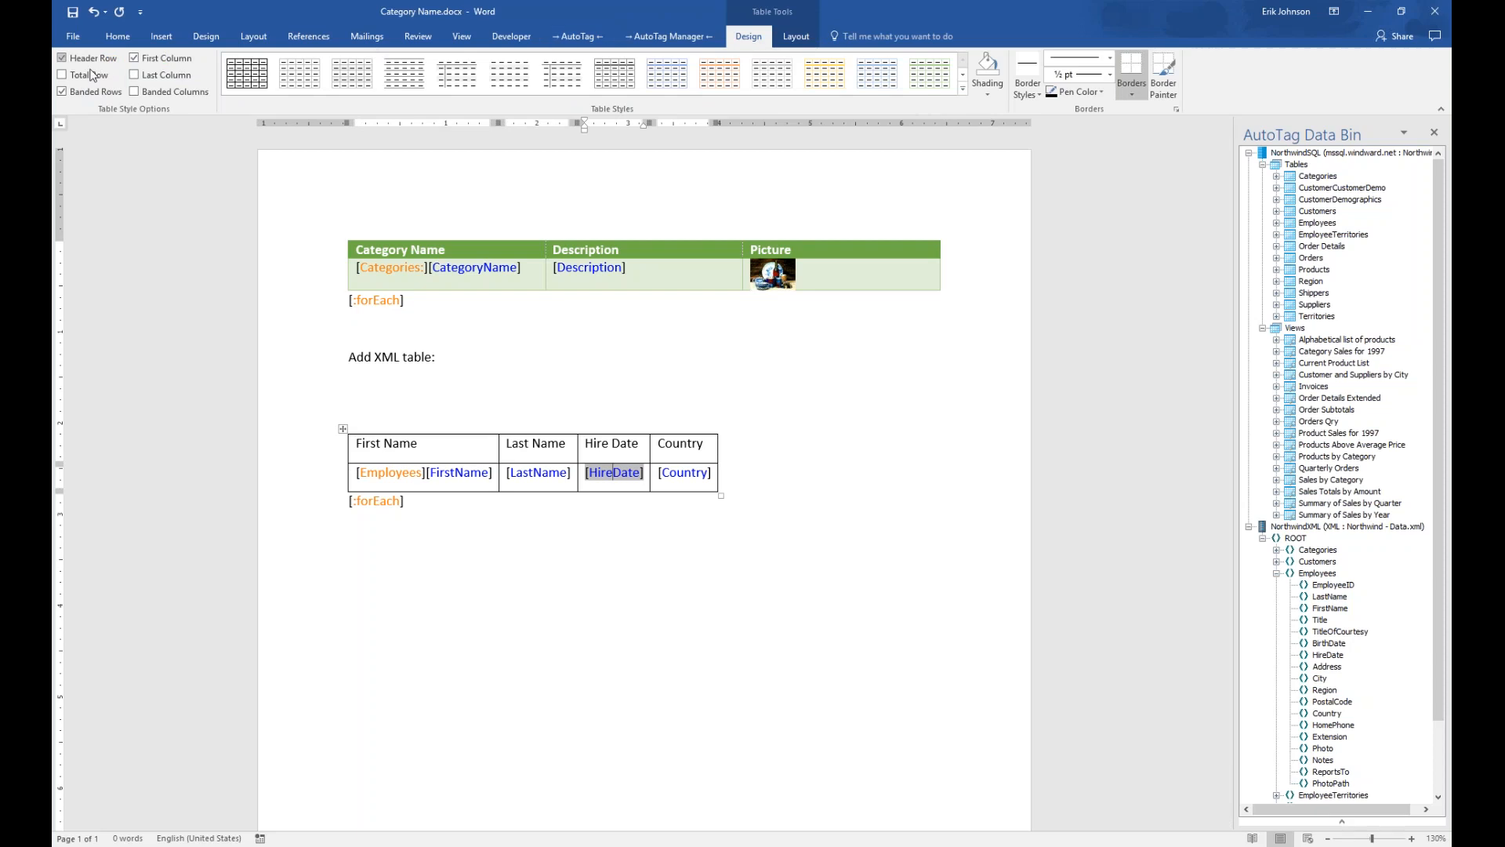
Turn off First Column emphasis and apply the blue Grid Table style to the Employees table
left_click(135, 58)
left_click(963, 83)
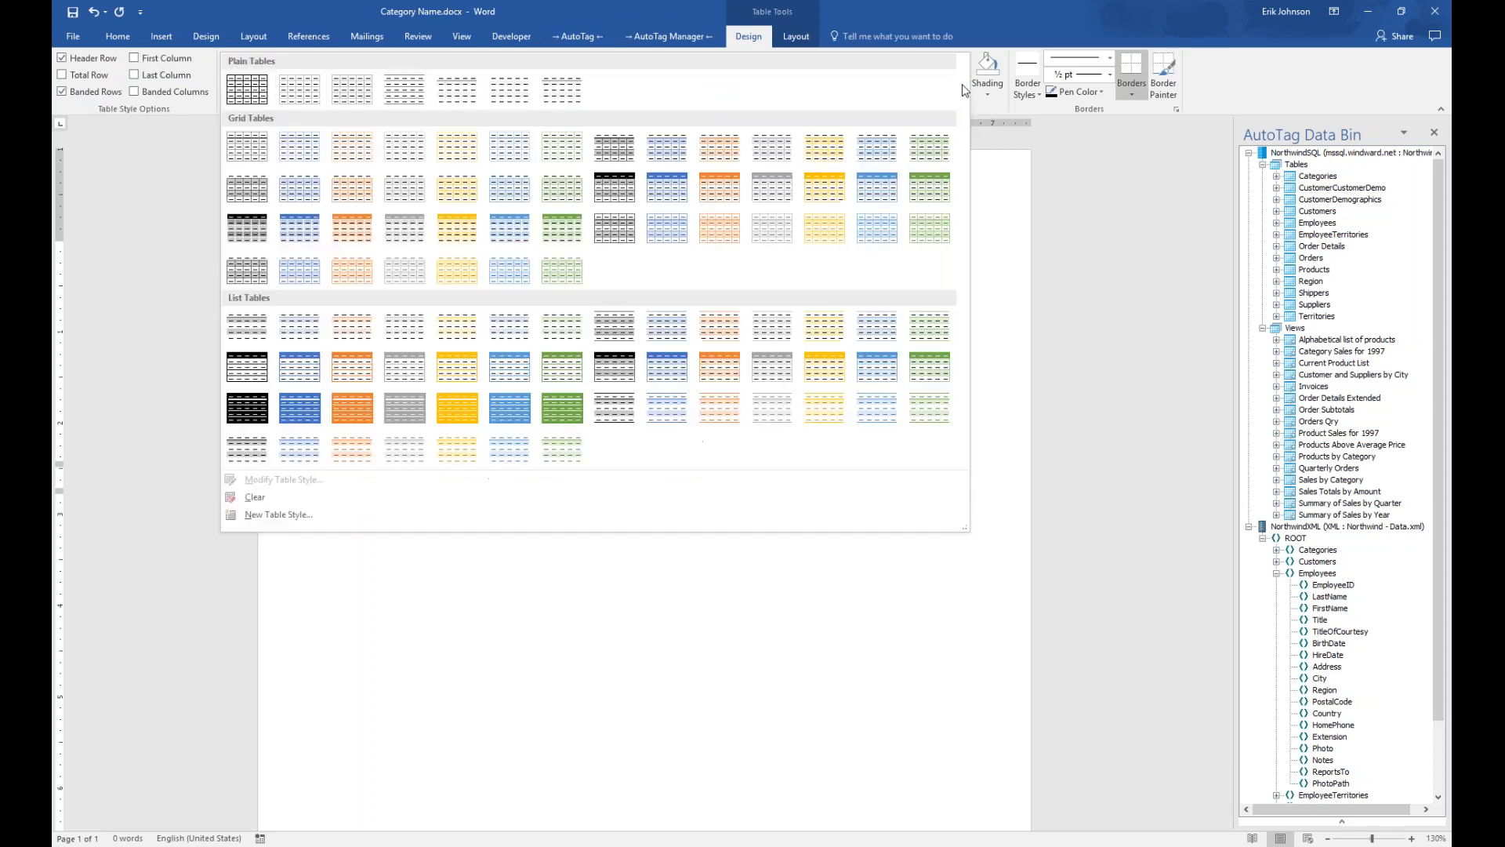
left_click(877, 196)
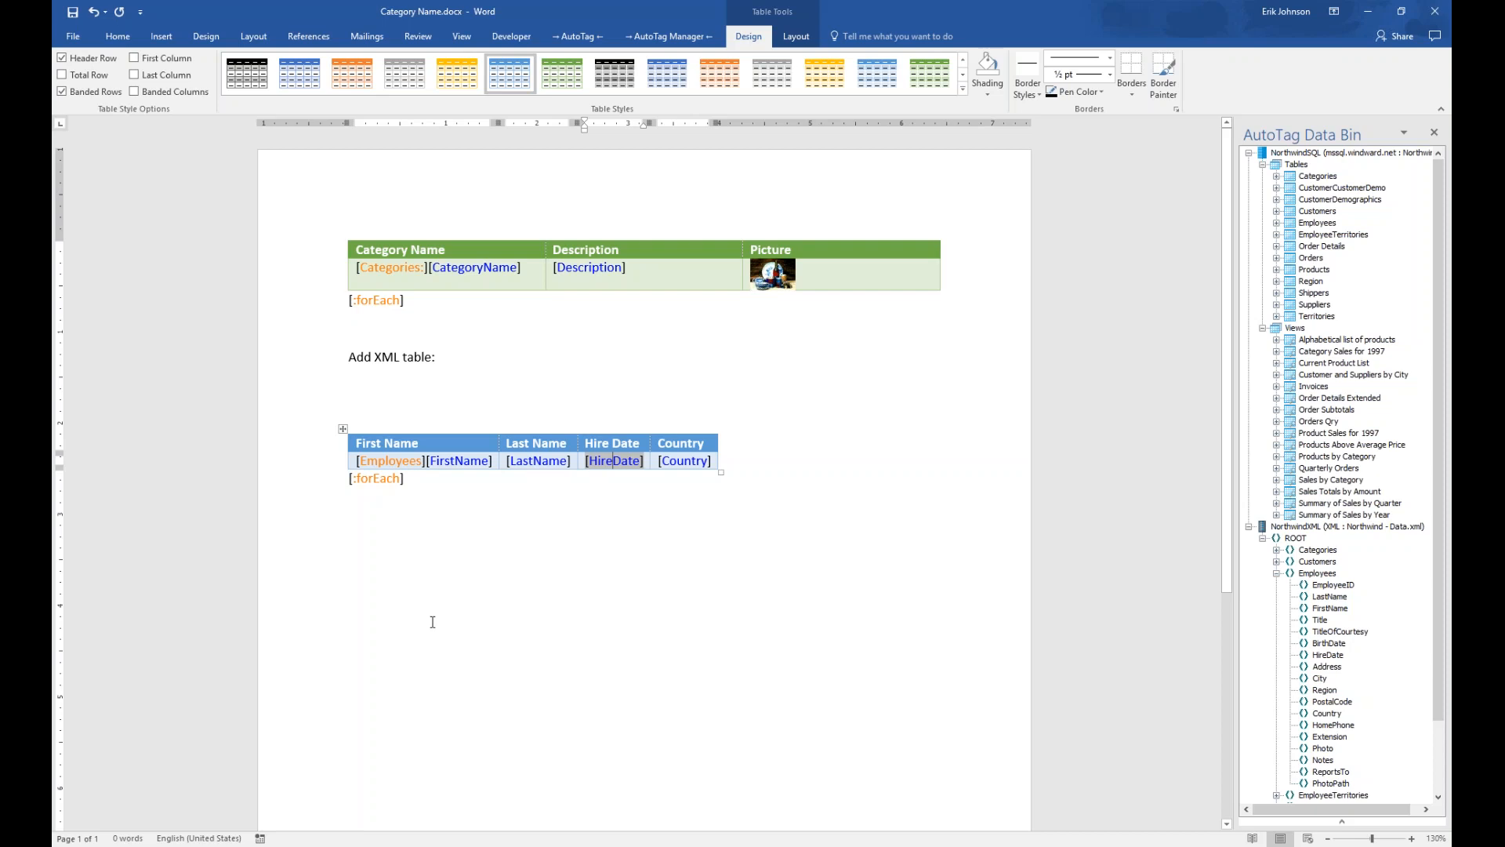
left_click(419, 460)
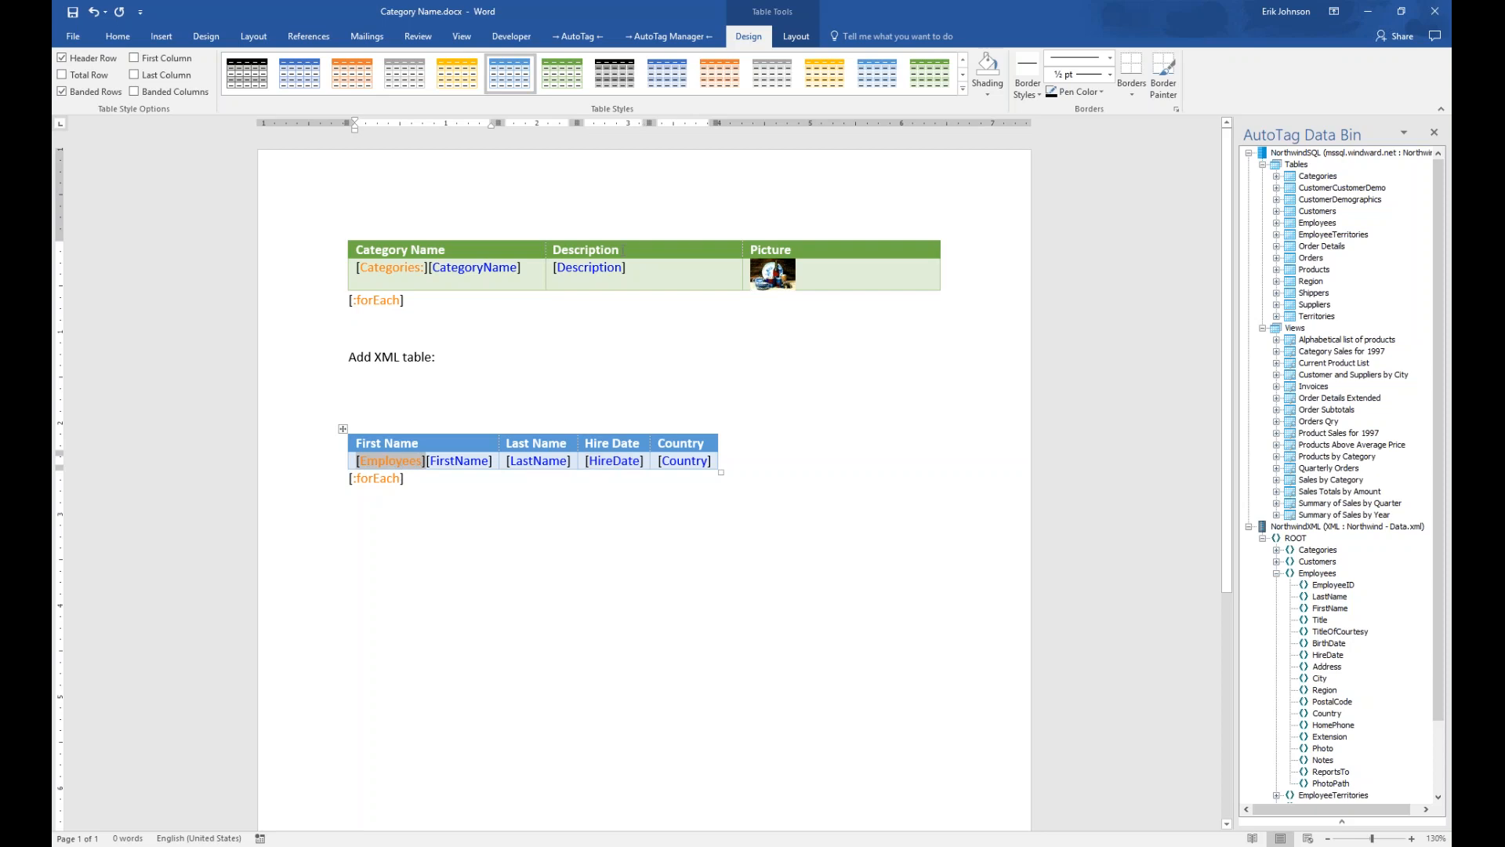
Preview the Employees tag's XML data, collapsing the first four employee records
left_click(578, 36)
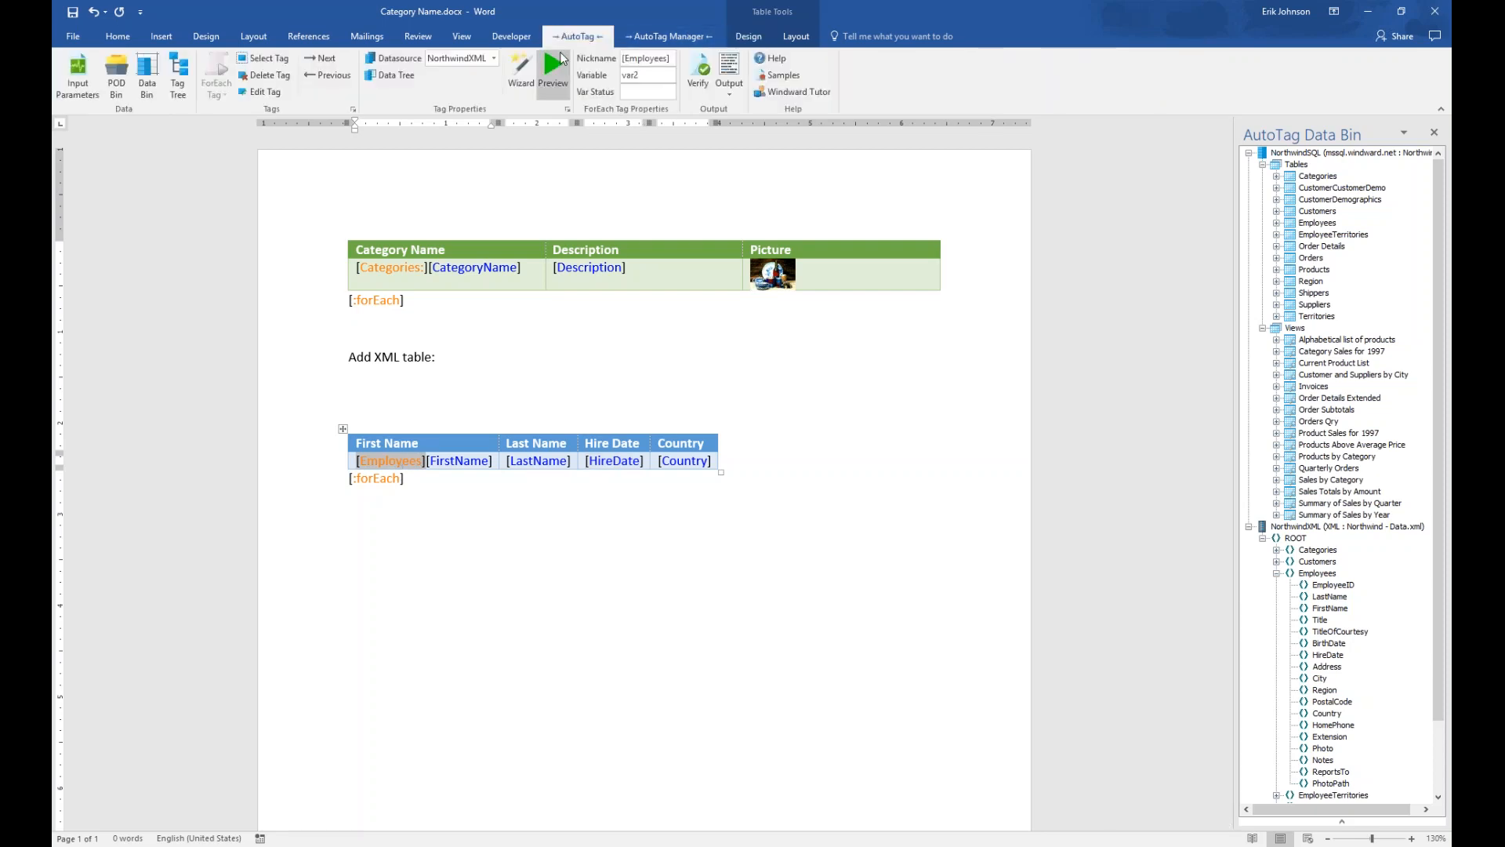
left_click(560, 64)
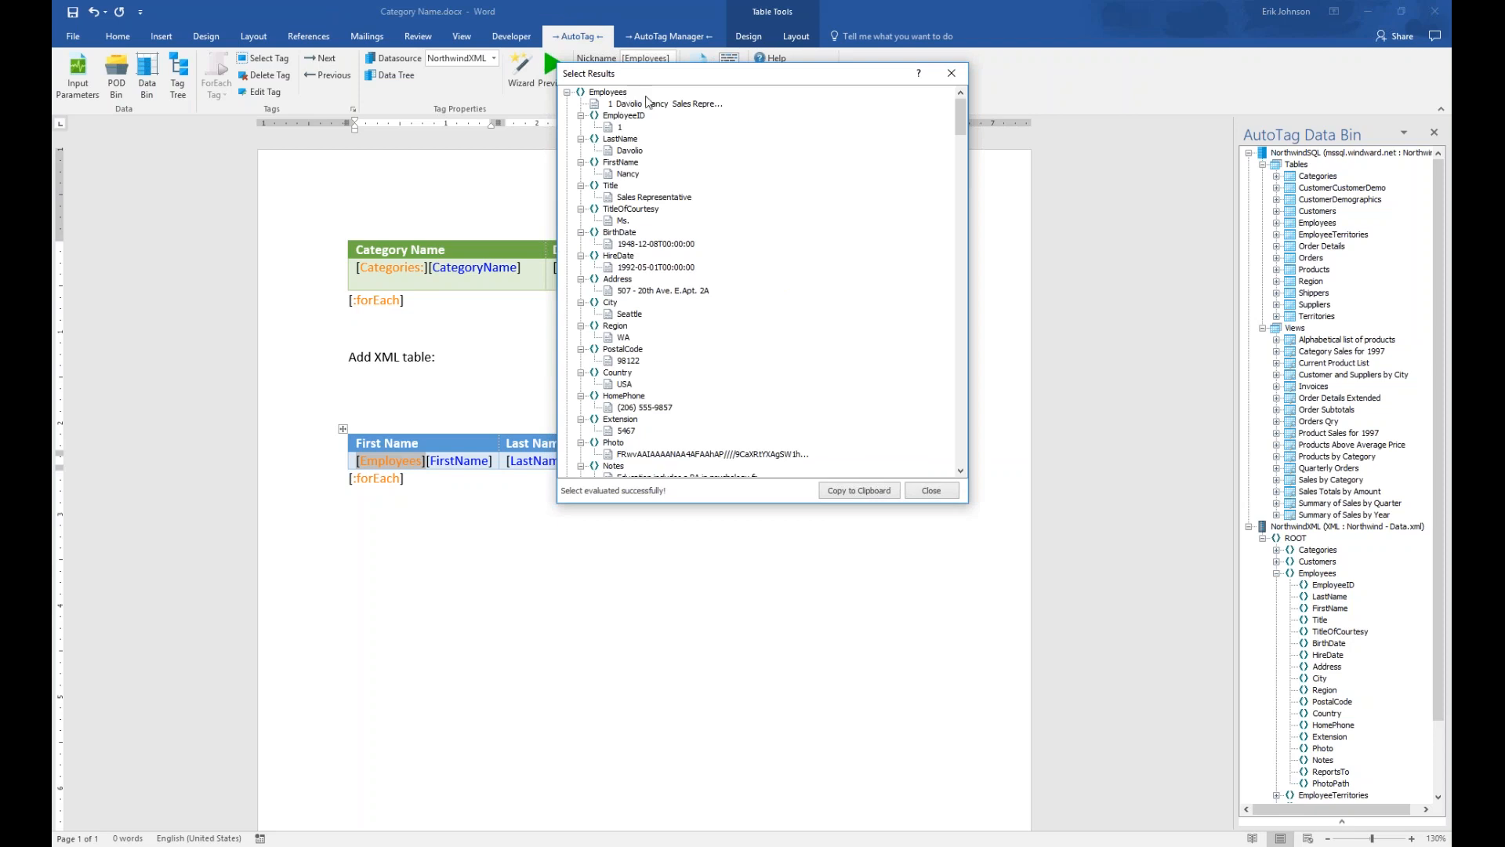
left_click(567, 93)
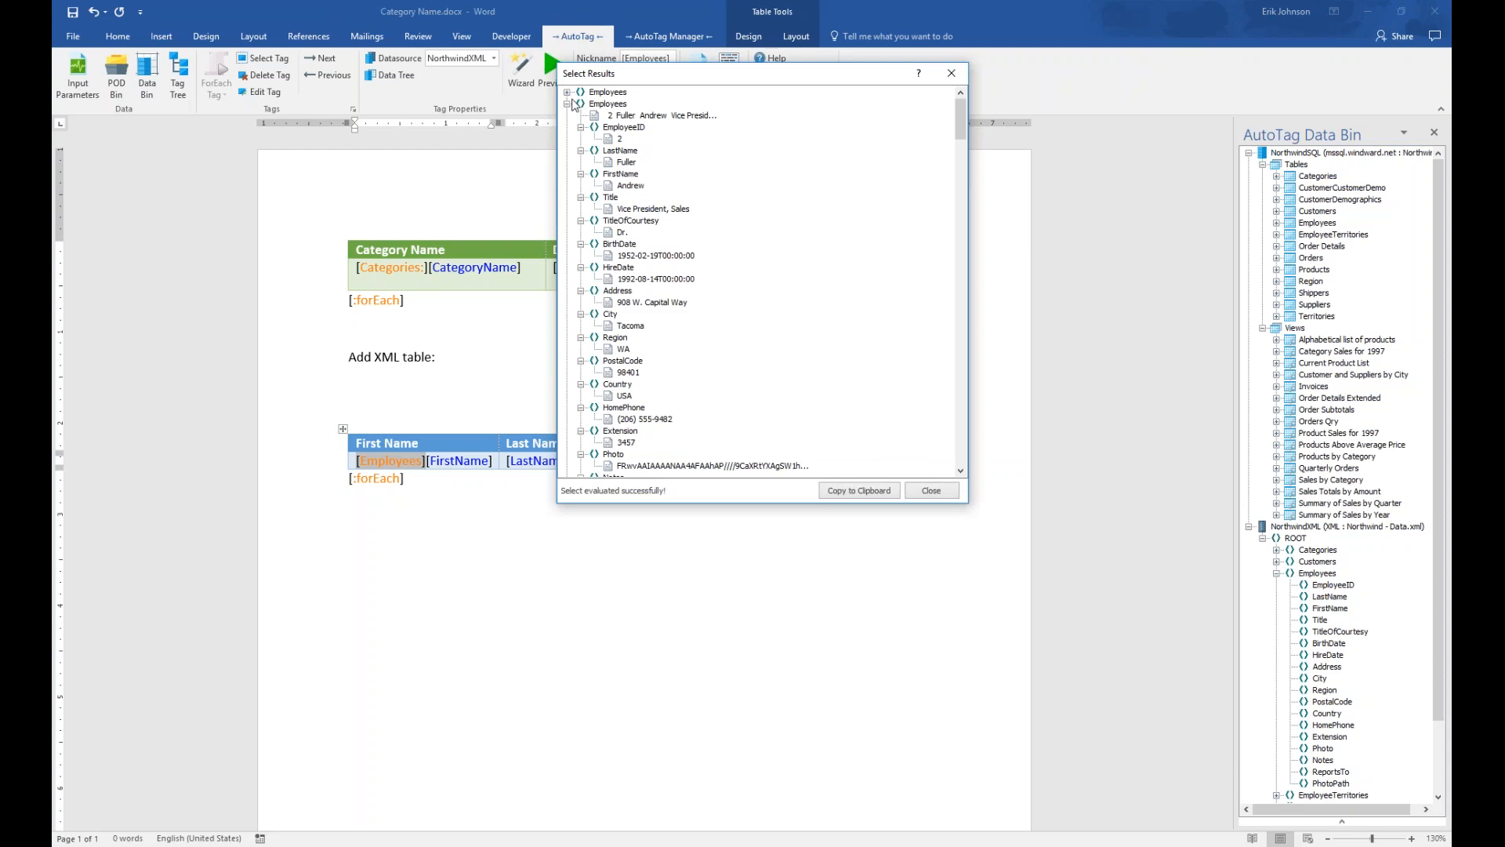
left_click(567, 103)
left_click(567, 115)
left_click(567, 127)
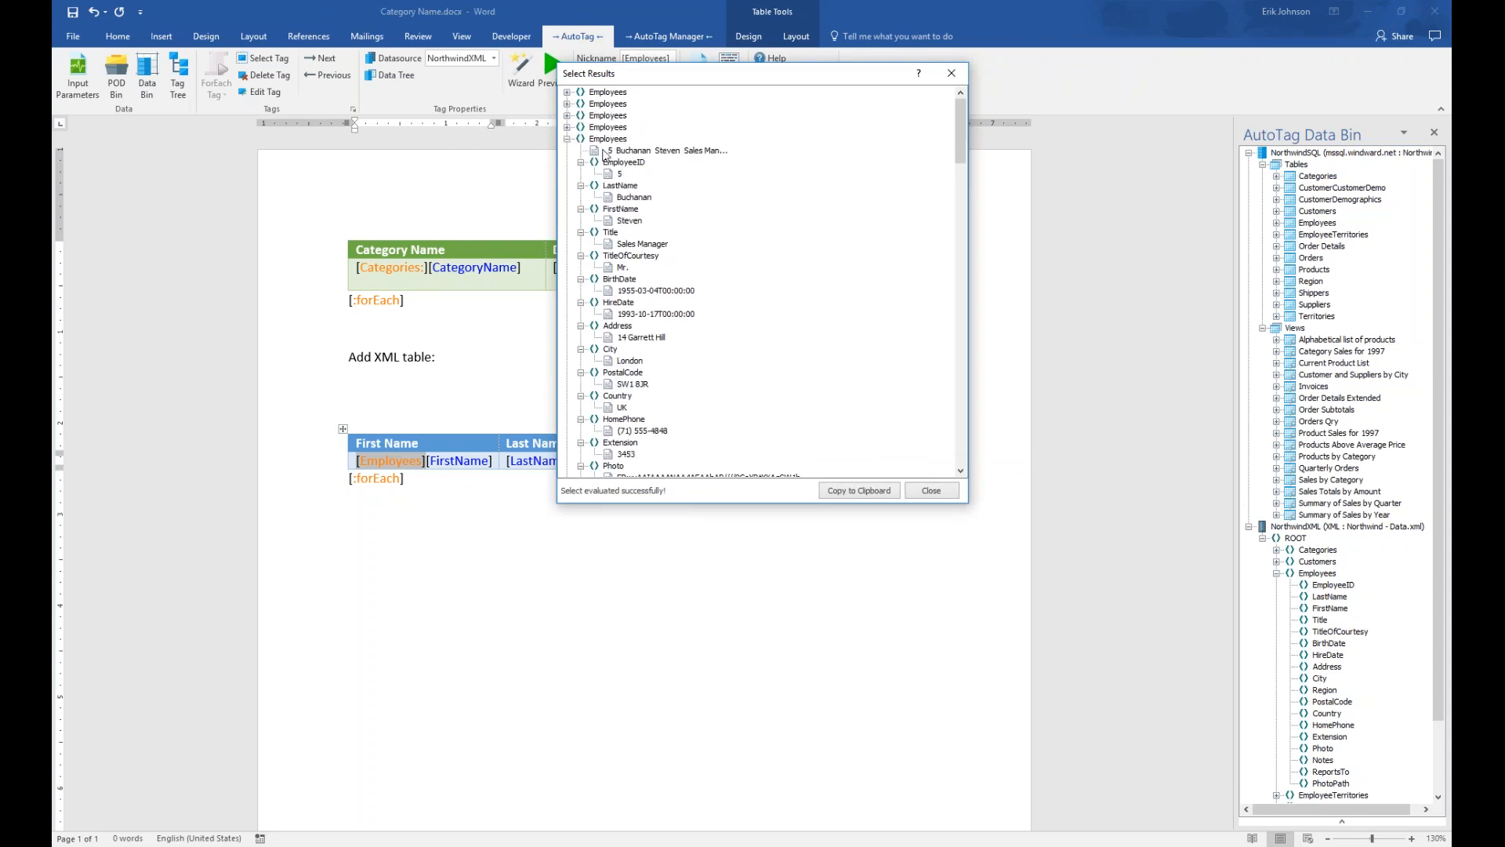
left_click(932, 490)
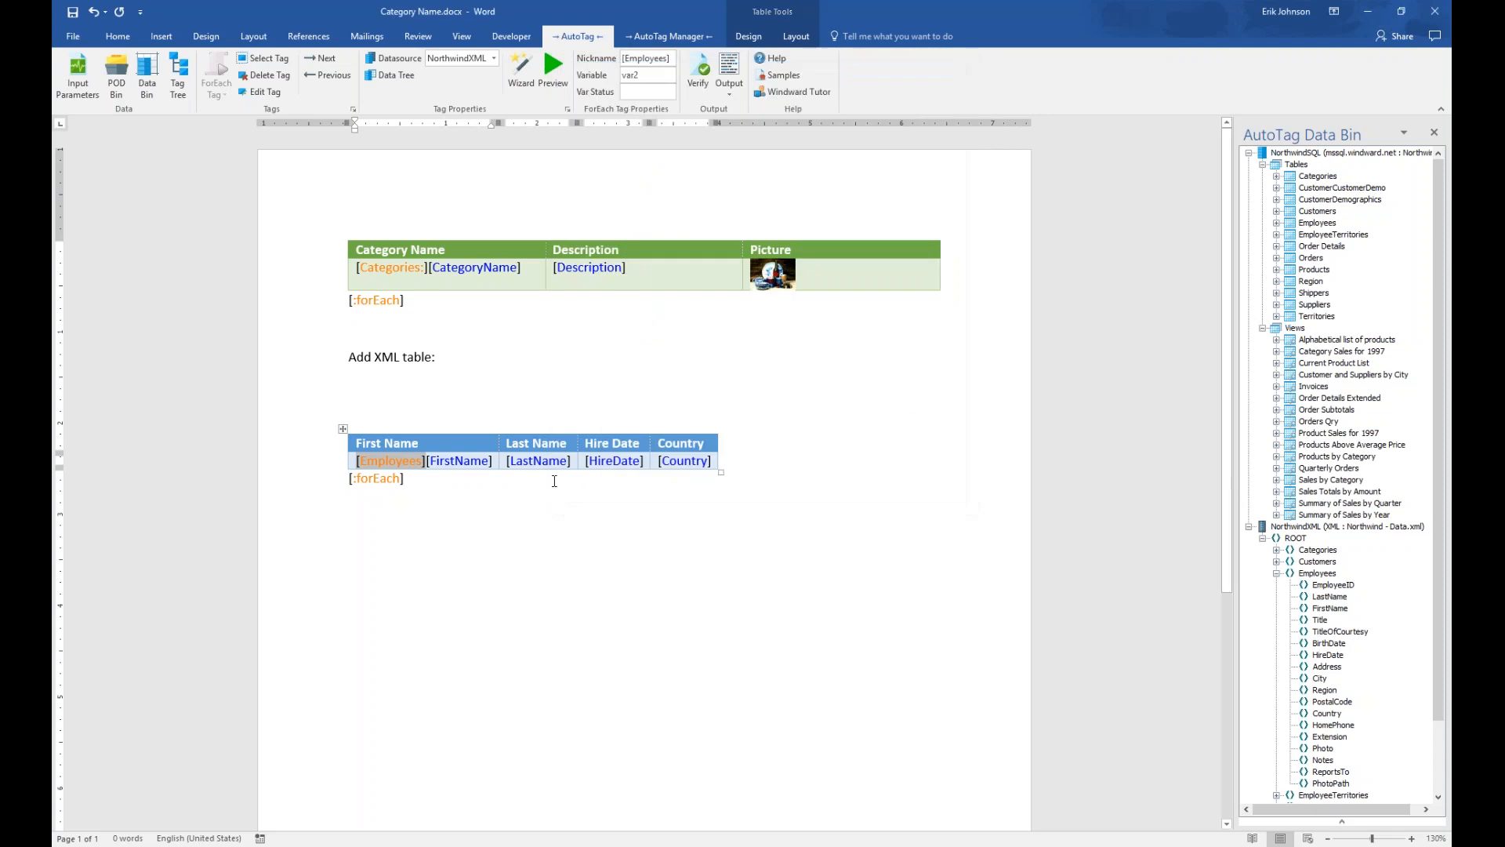
Preview the FirstName tag and confirm it returns Nancy
left_click(471, 460)
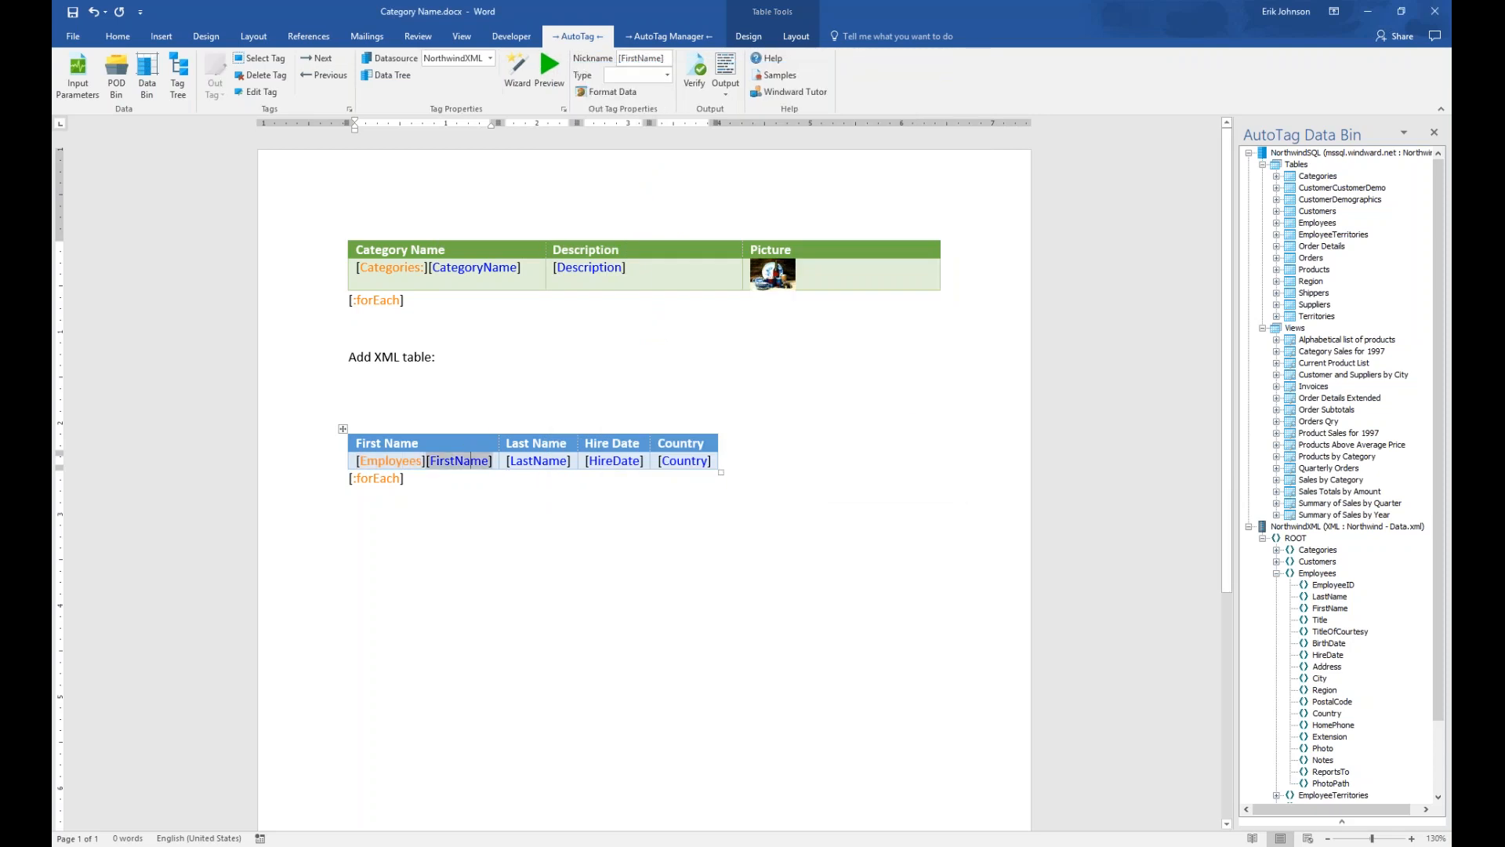
left_click(541, 69)
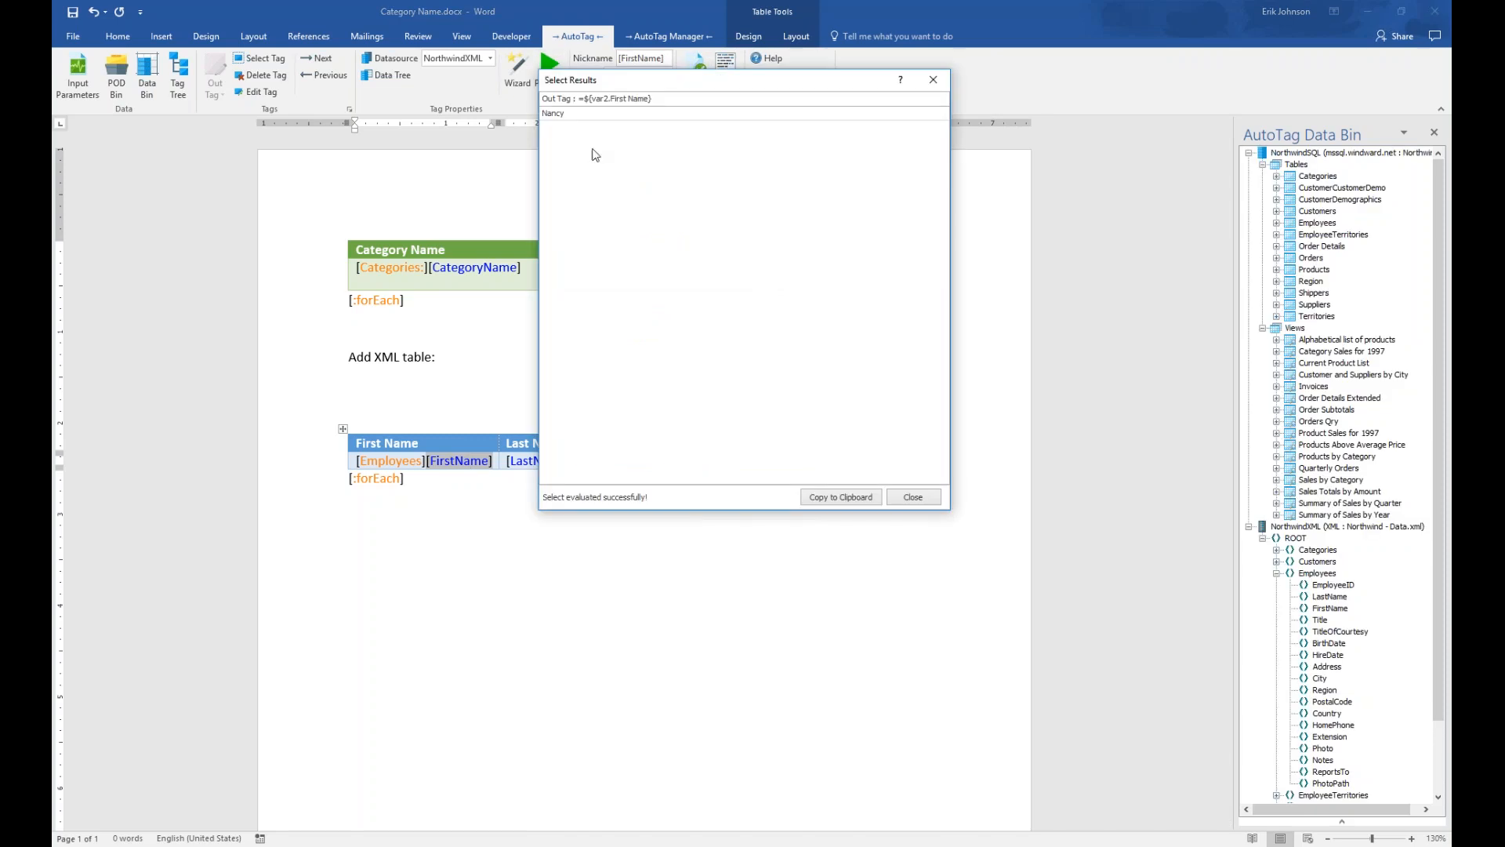
left_click(932, 80)
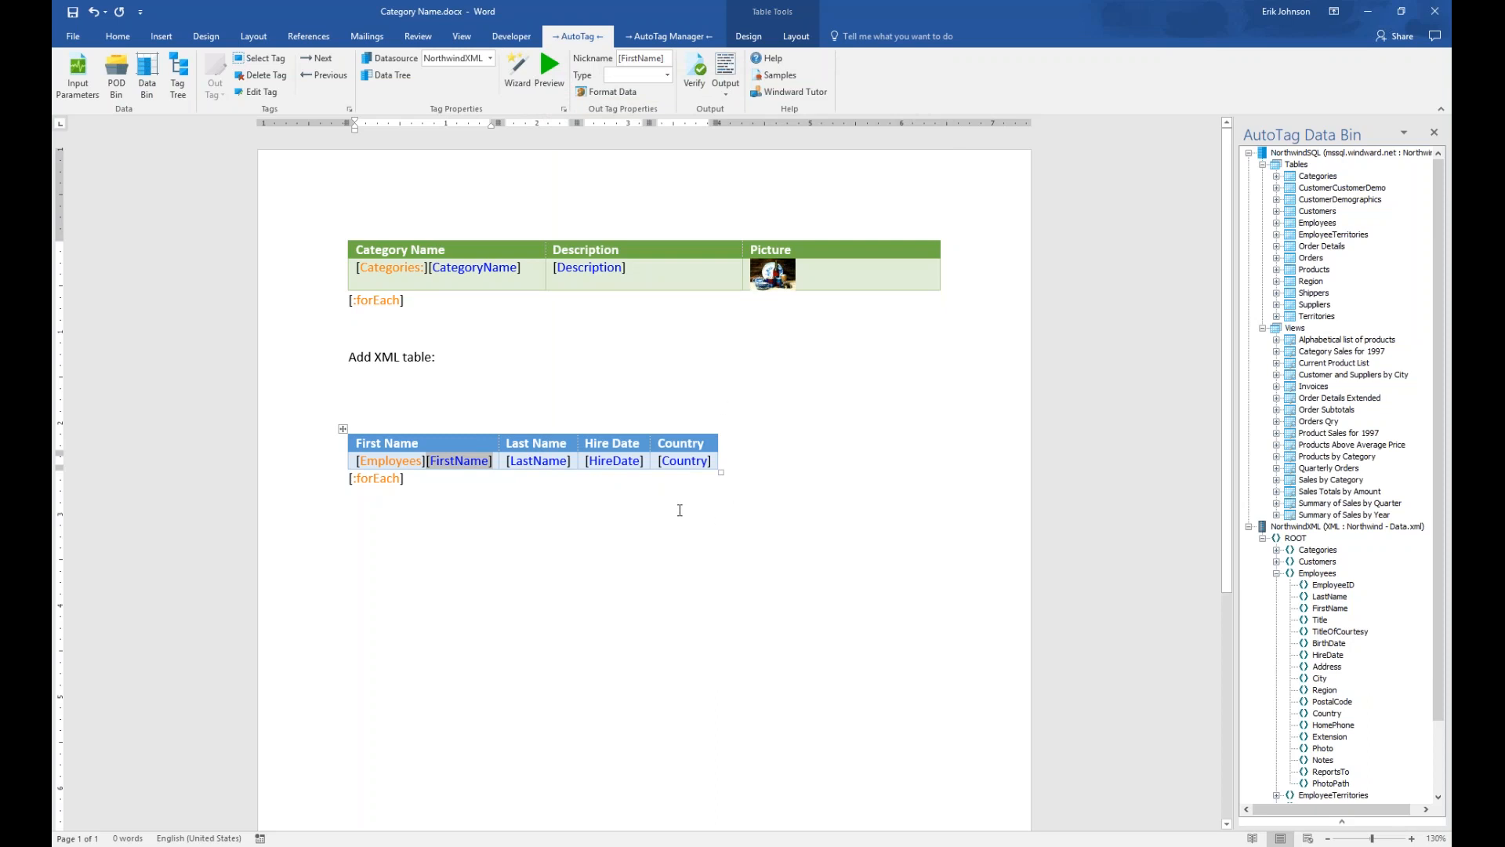
left_click(725, 88)
Generate the report as a PDF, saving the template, with Acrobat right and Word left
left_click(743, 145)
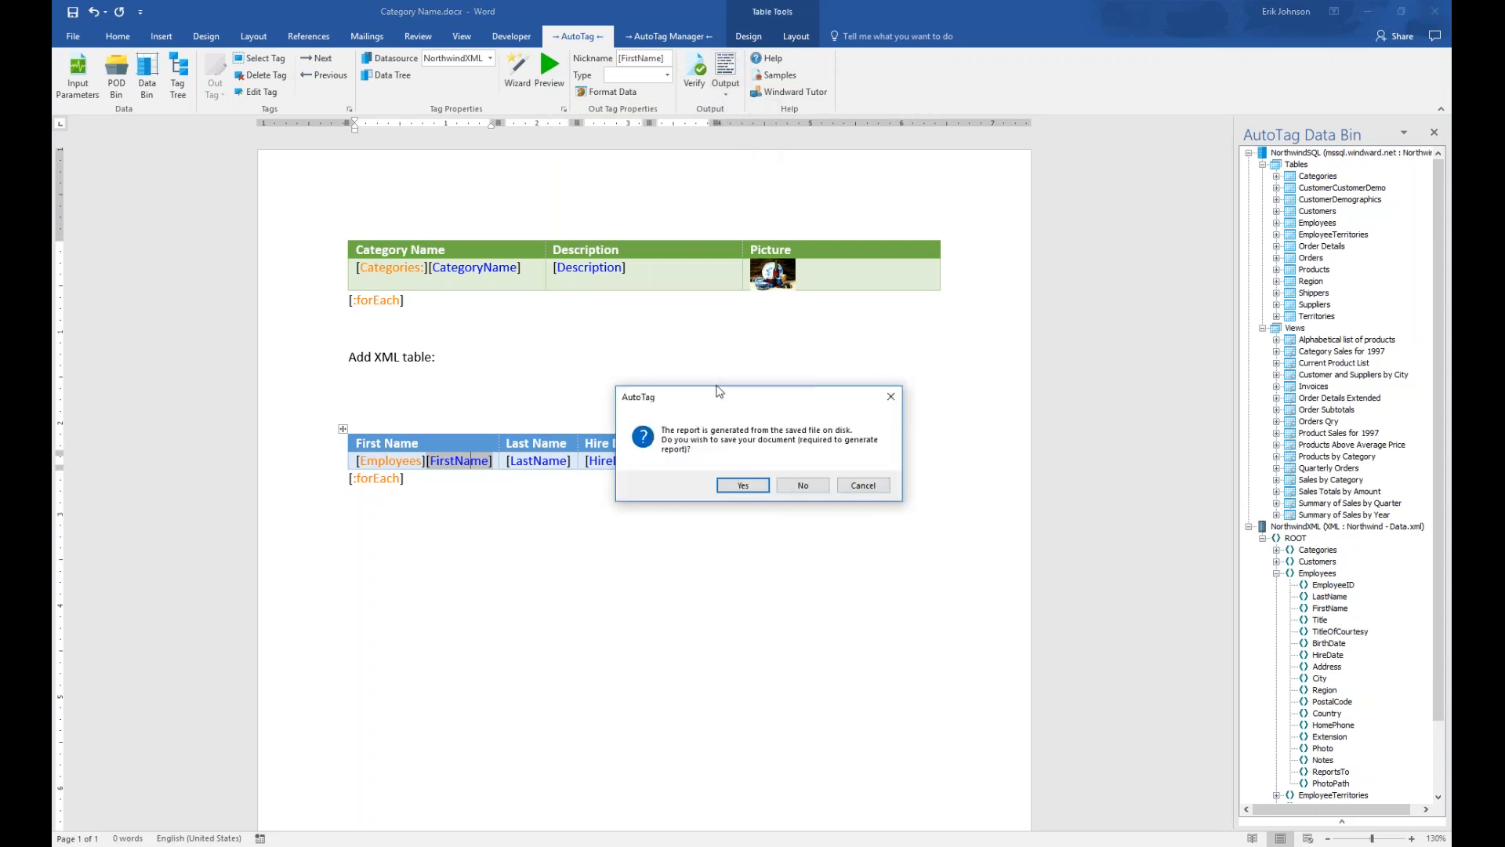
left_click(741, 485)
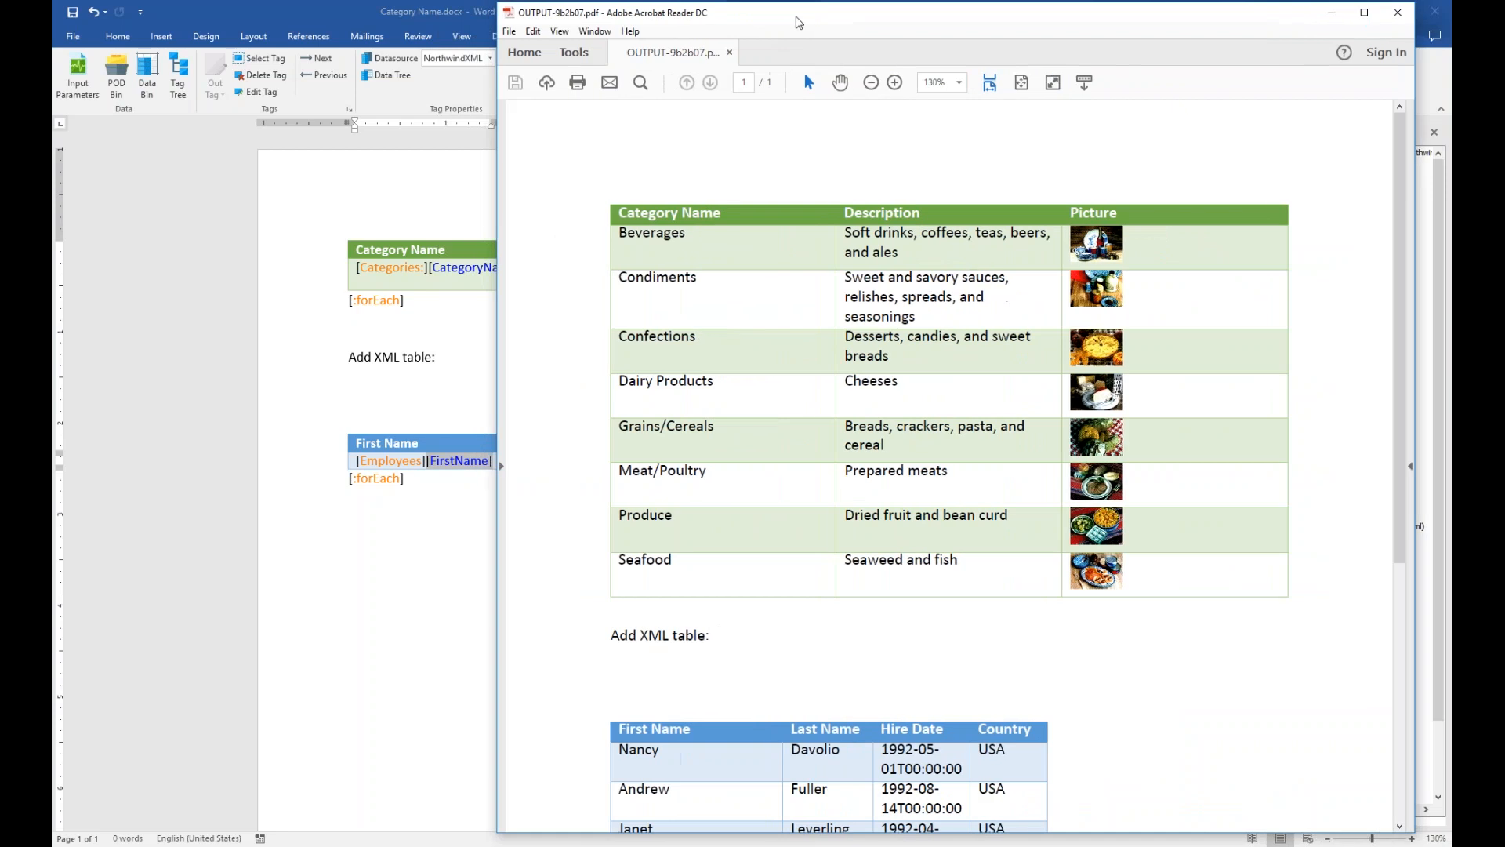
key("super+Right")
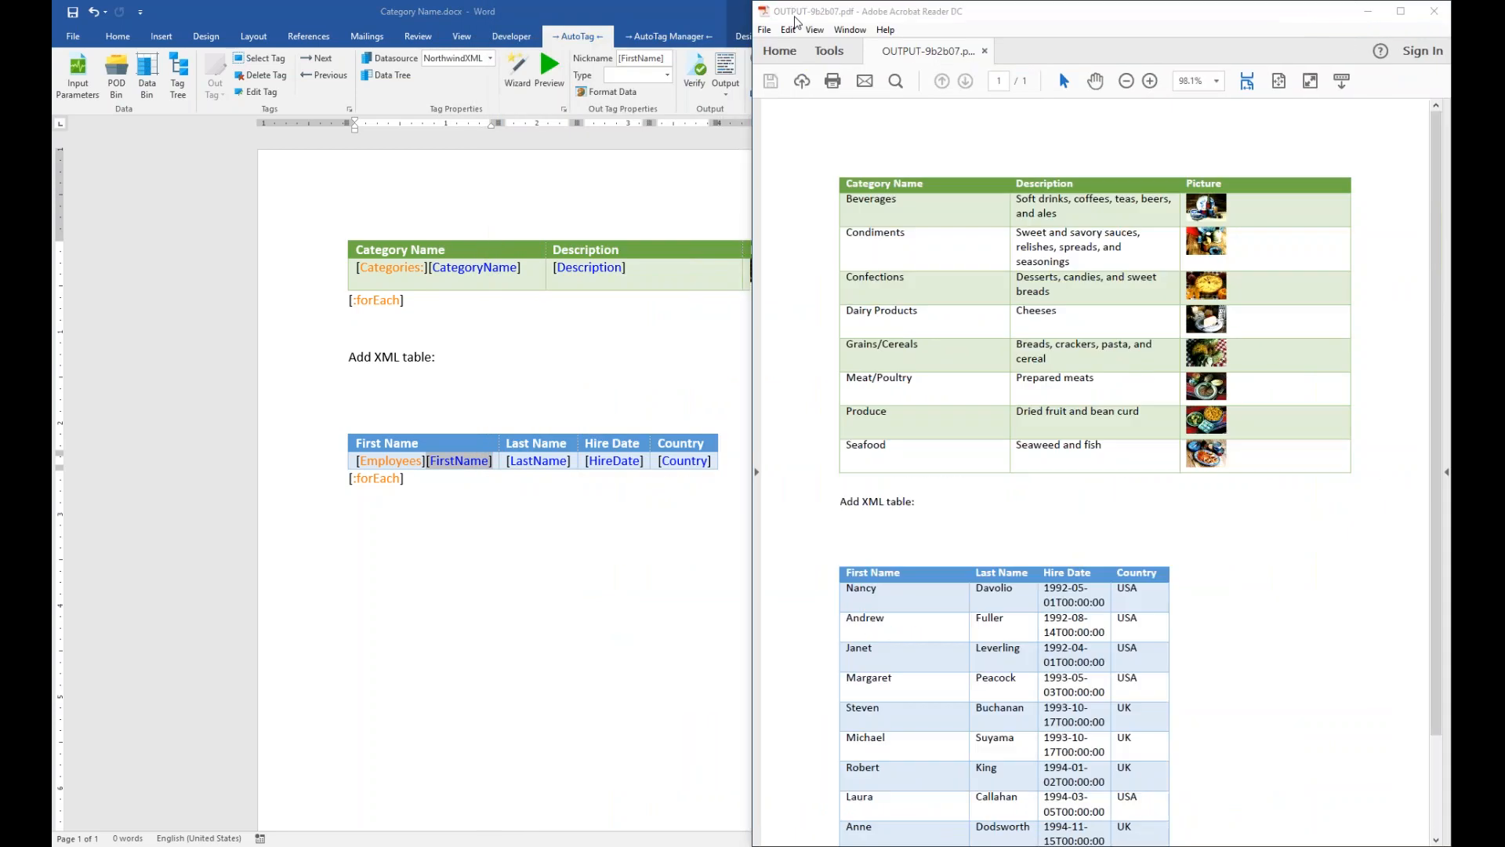
key("Return")
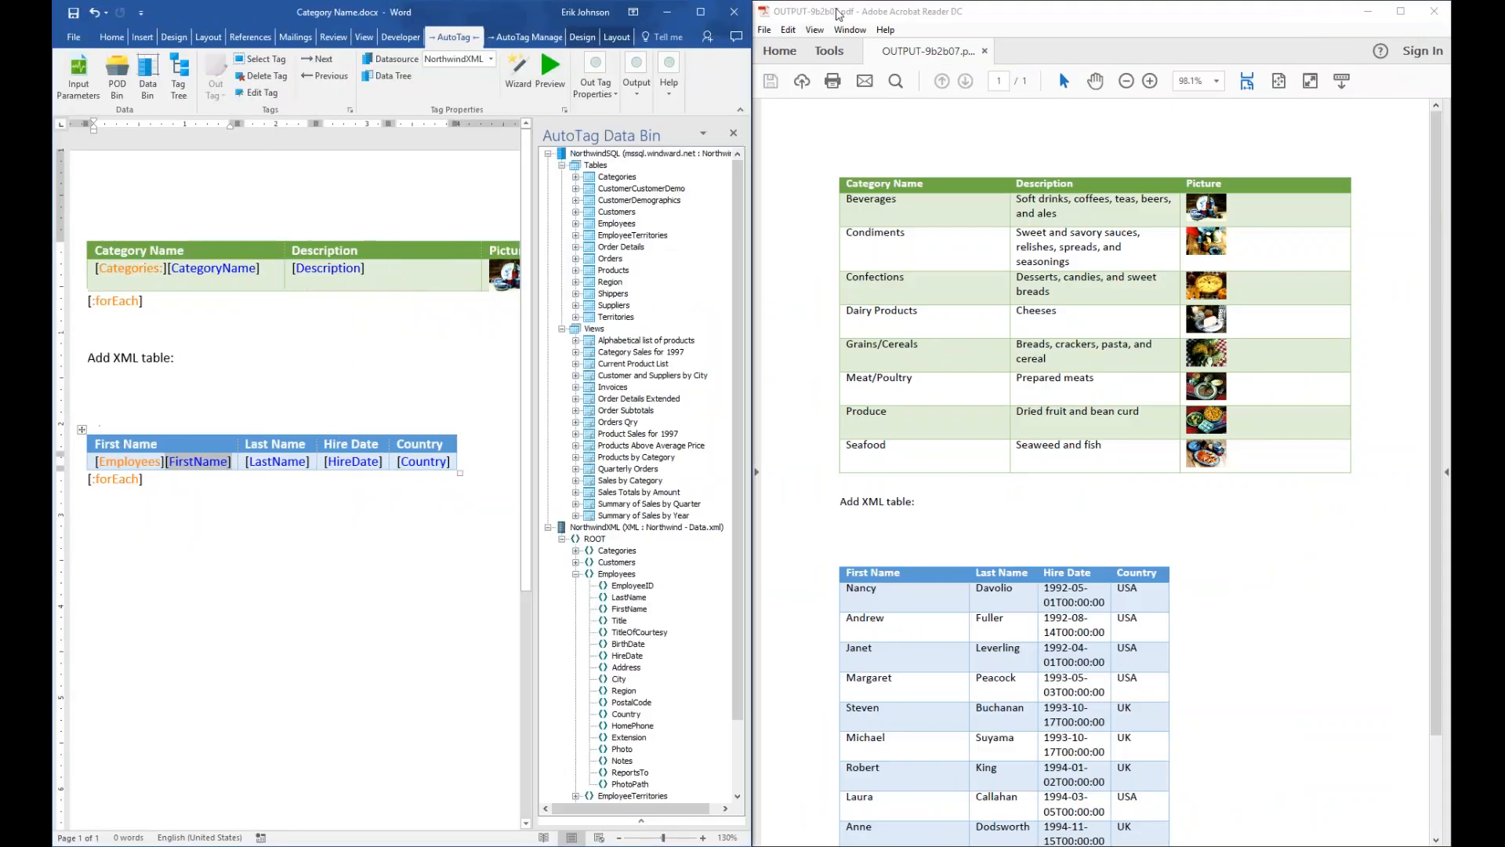
left_click(734, 136)
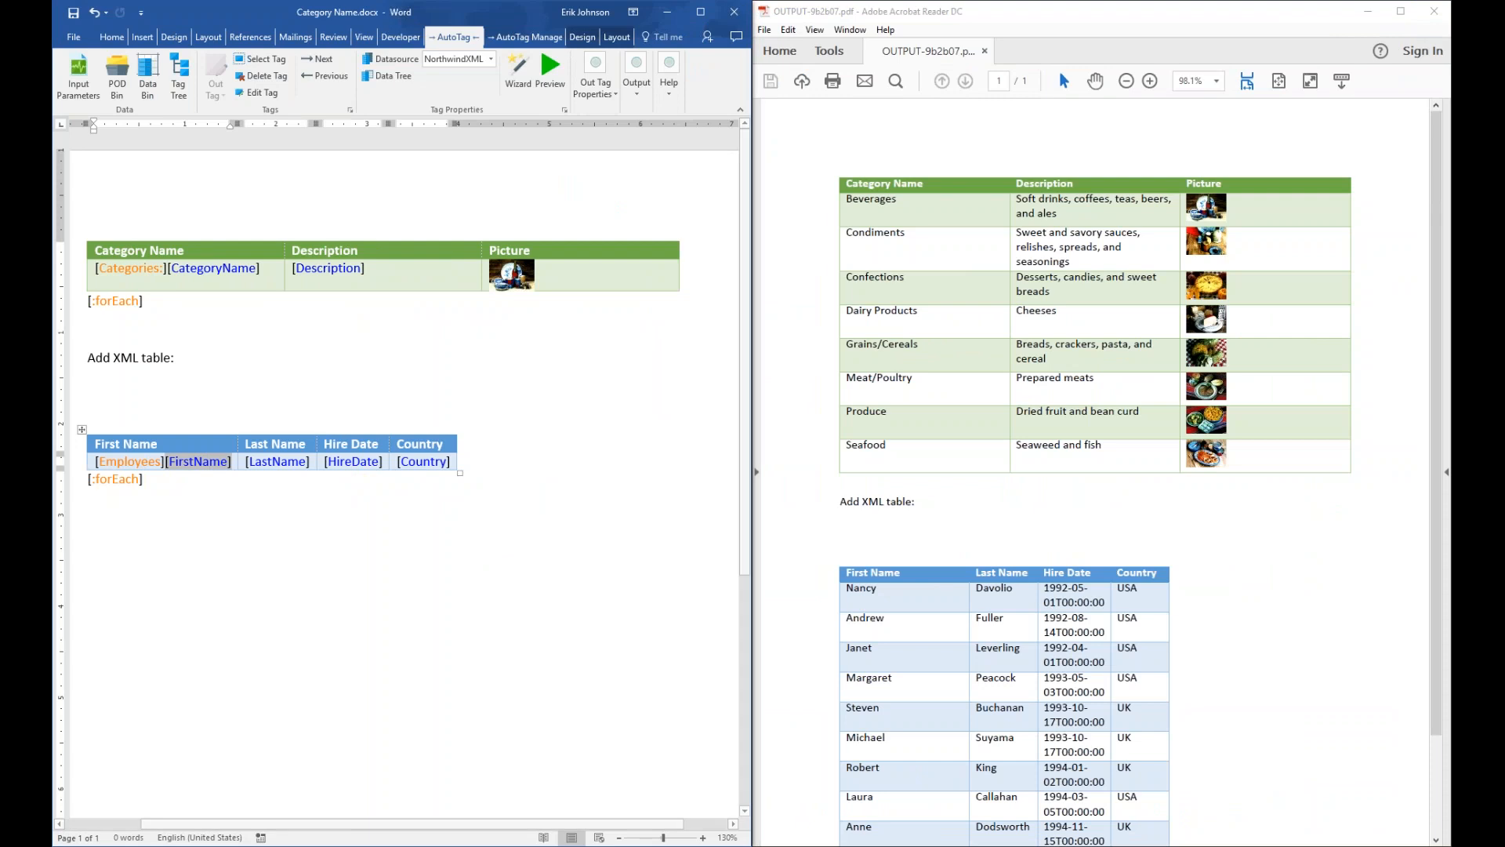
Scroll the PDF to see raw timestamp hire dates, then close Acrobat and maximize Word
left_click(1081, 453)
scroll(1080, 454, "down", 2)
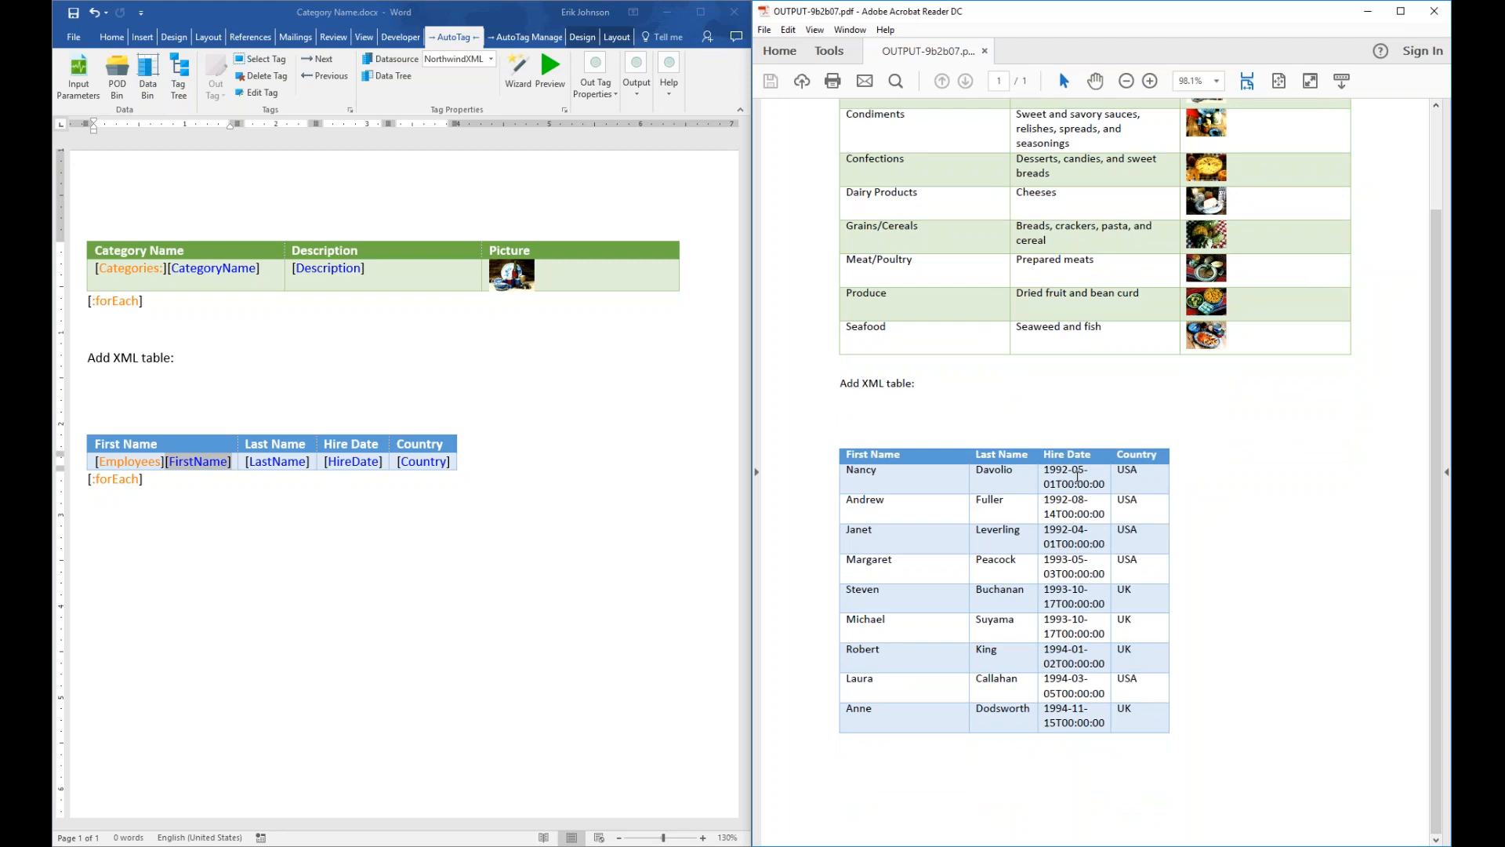
left_click(1435, 13)
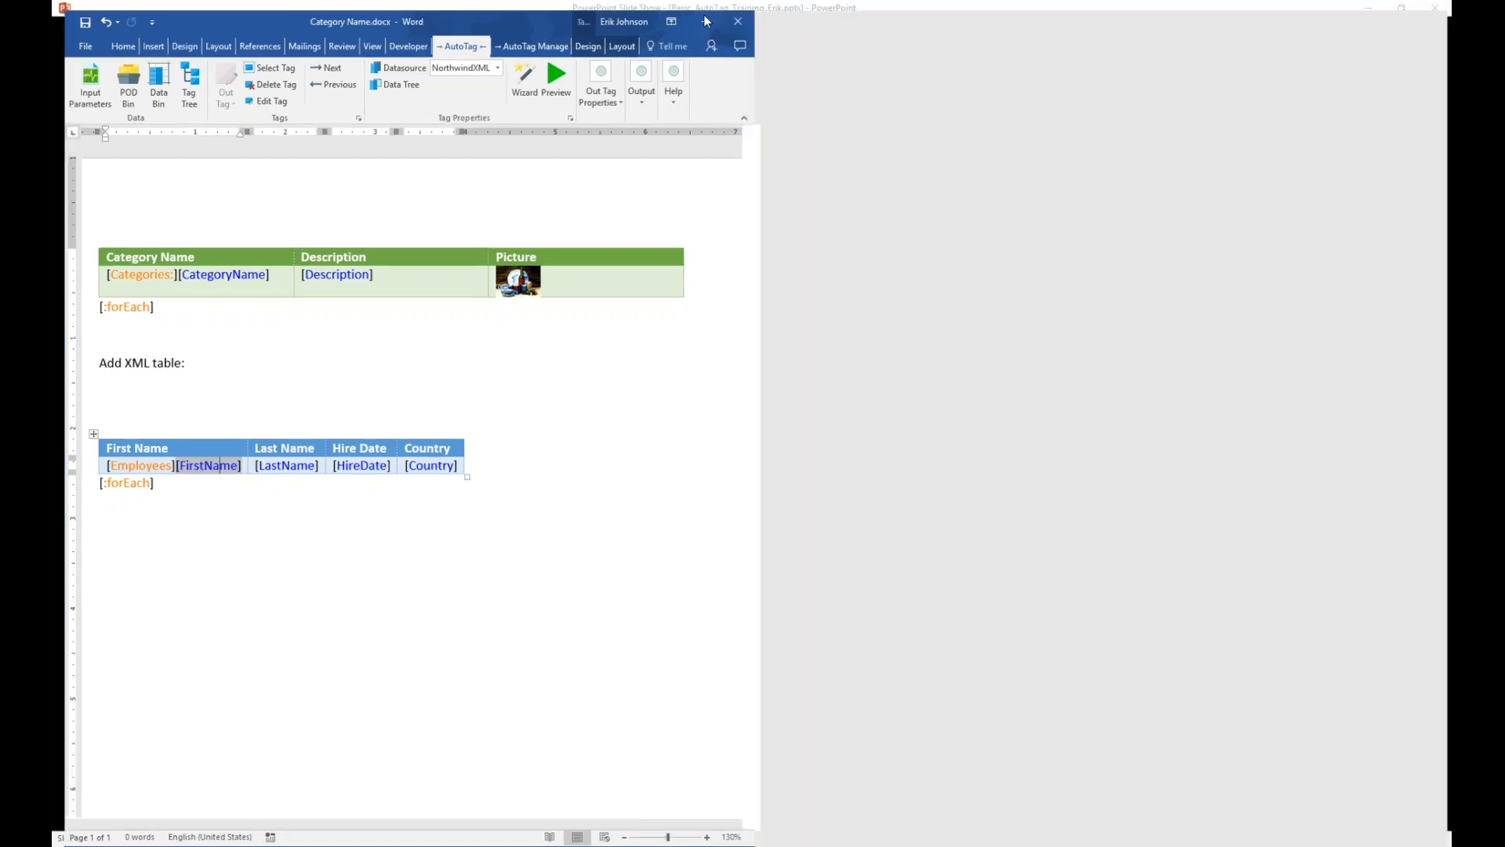
left_click(705, 21)
left_click(722, 461)
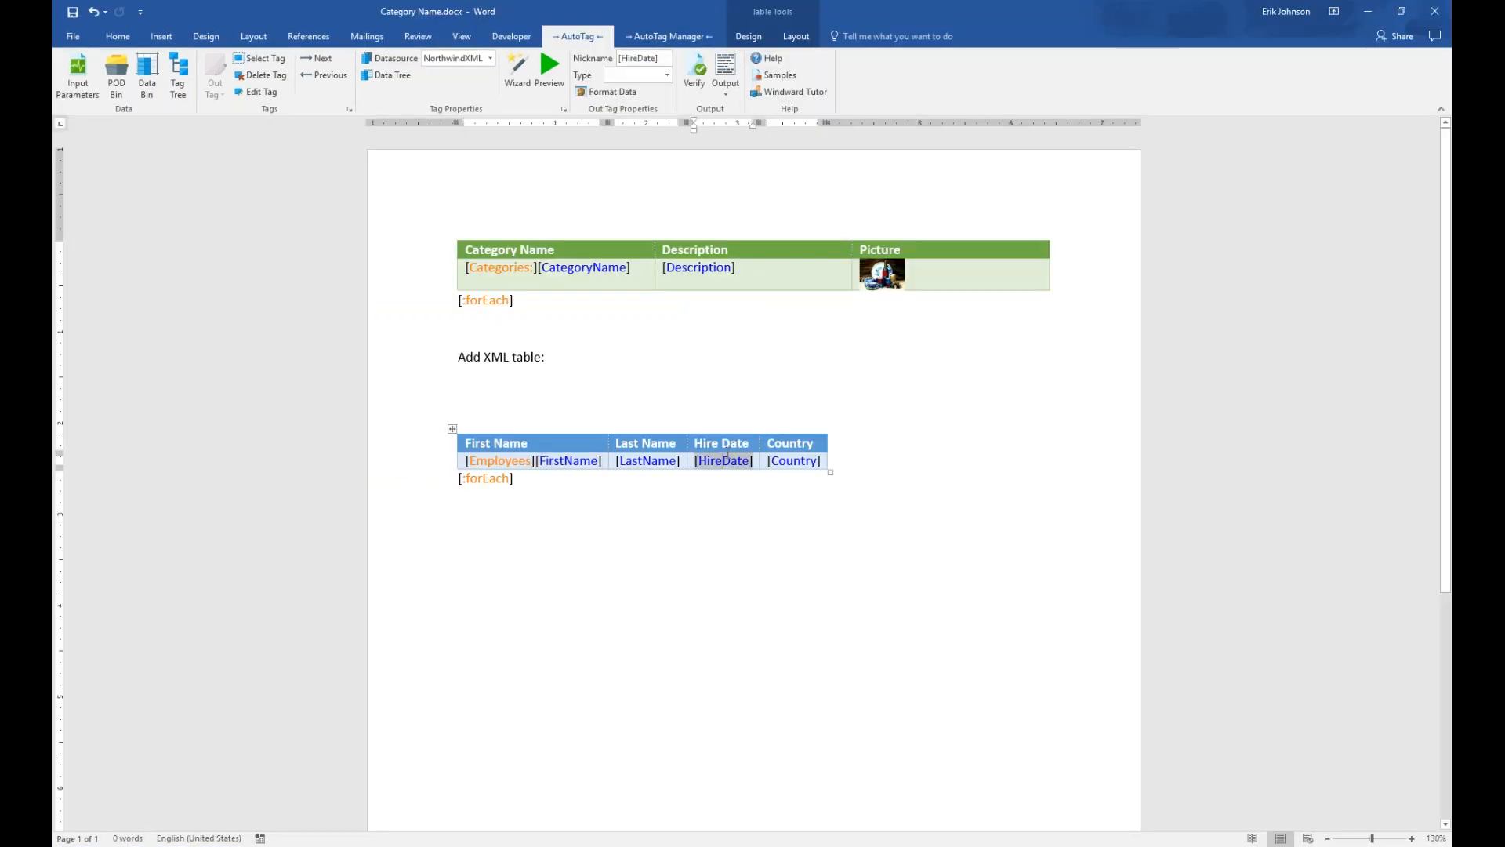
Apply the Date format in the 3/14/2001 short style to the HireDate tag
left_click(632, 96)
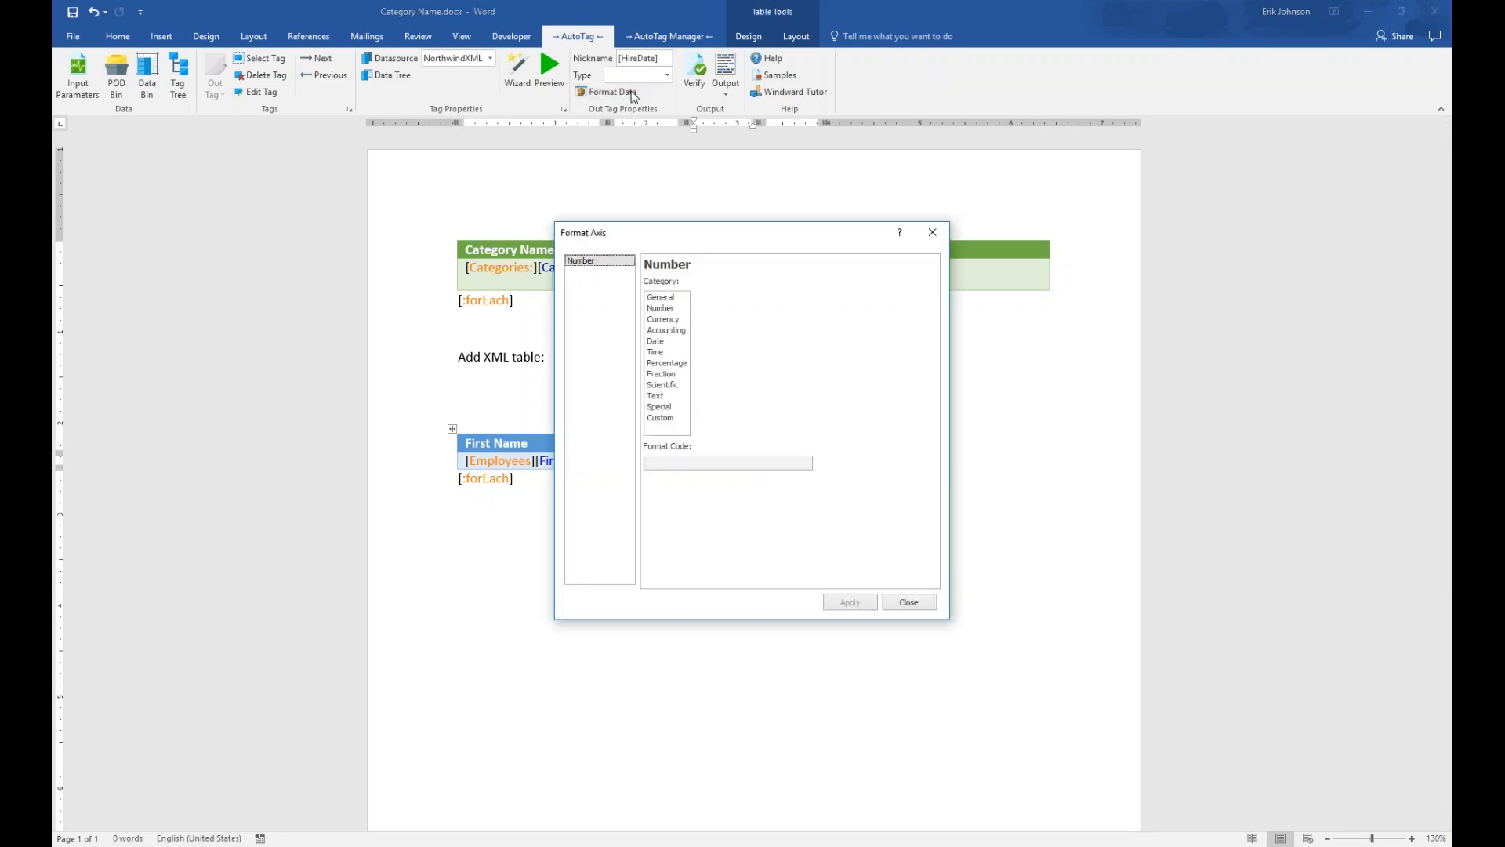
left_click(657, 341)
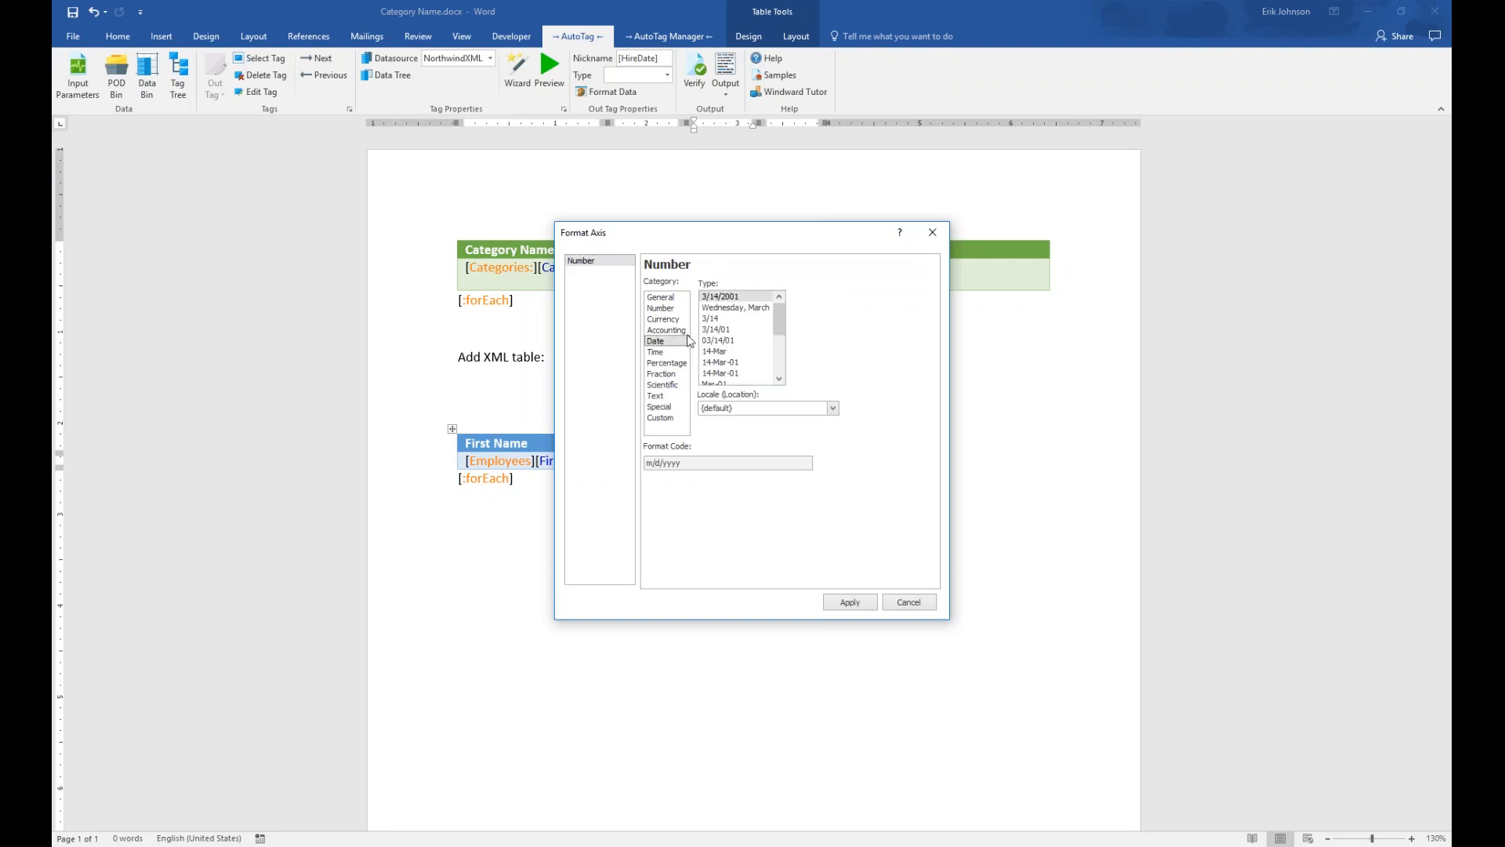
left_click(737, 297)
left_click(853, 604)
left_click(910, 604)
Preview the HireDate tag and confirm it now shows 5/1/1992
left_click(765, 580)
left_click(728, 462)
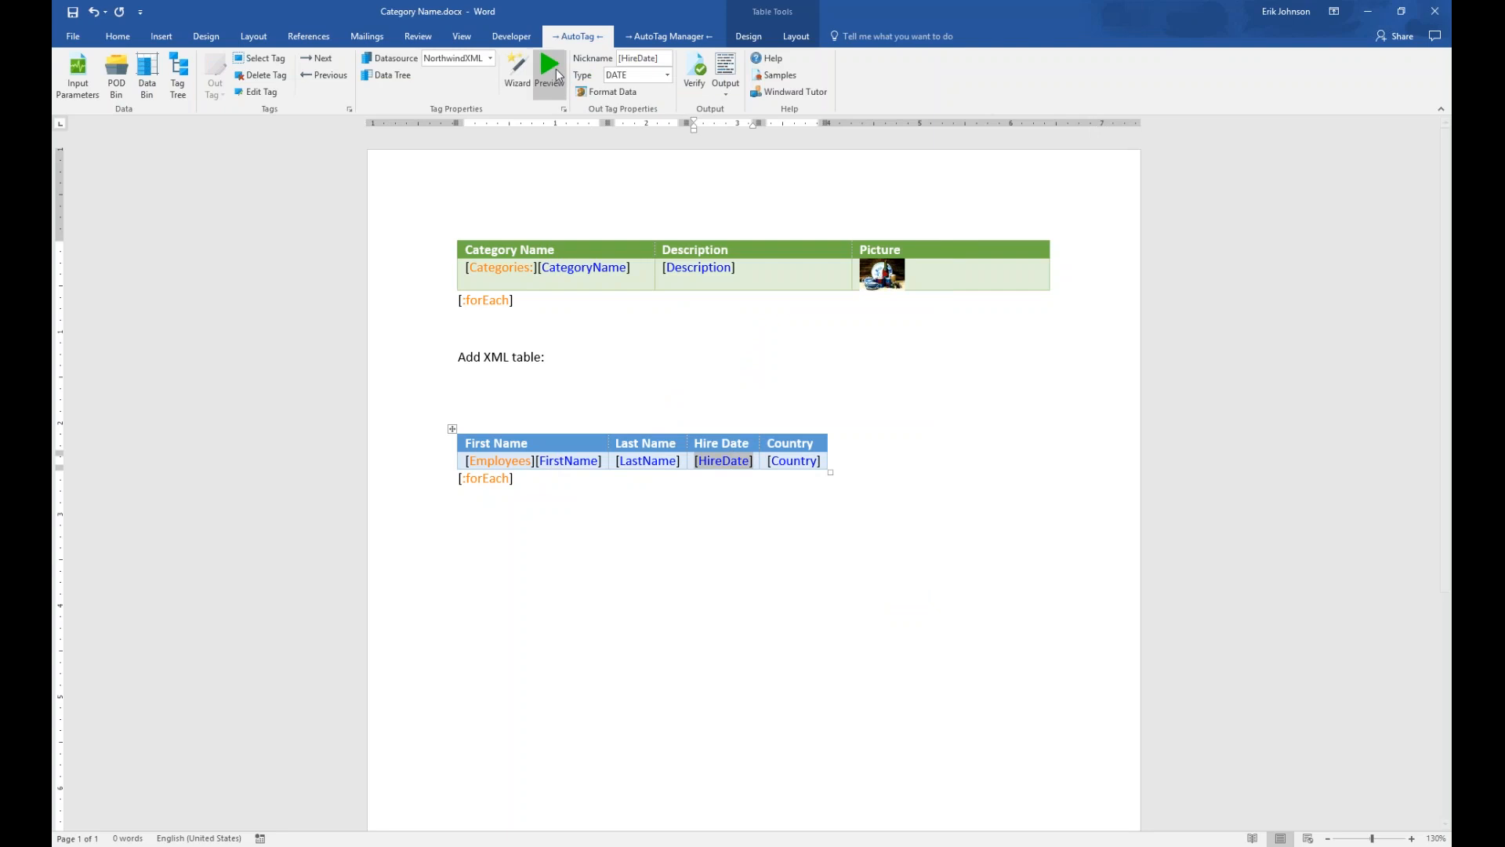
left_click(555, 72)
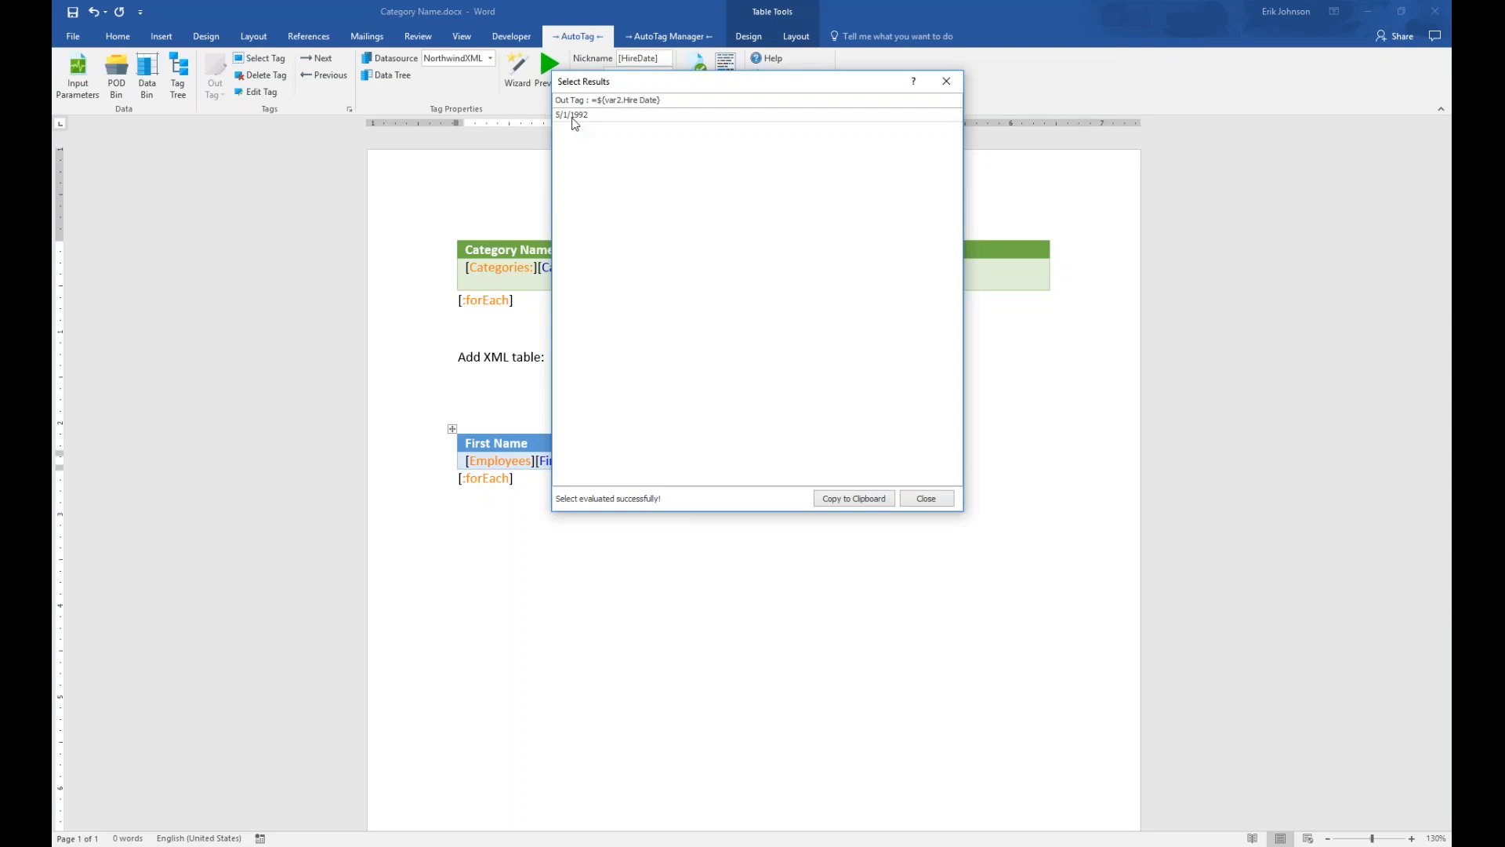
left_click(928, 500)
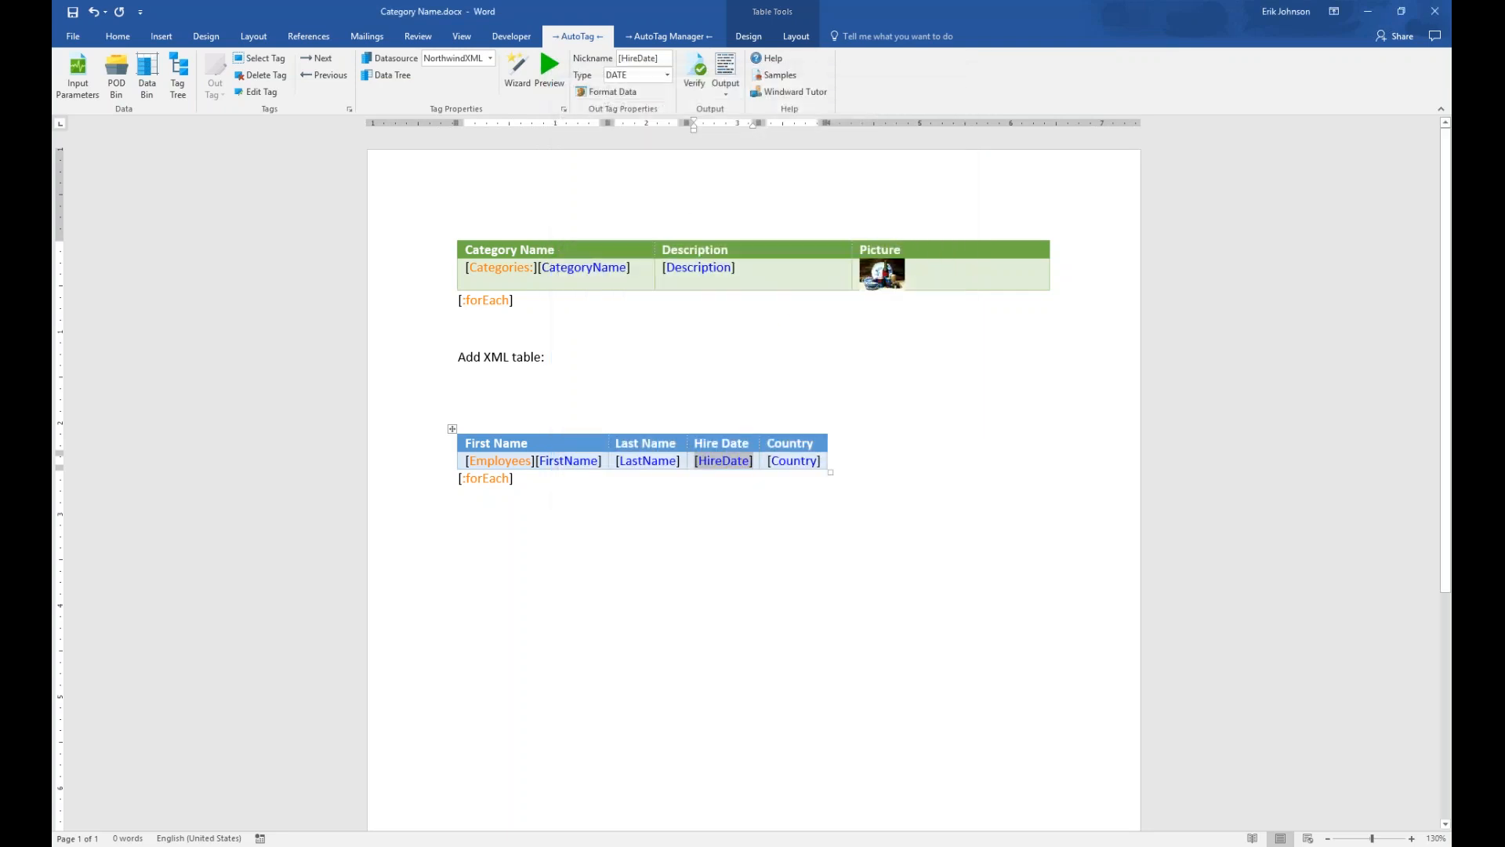
left_click(725, 73)
Save the template, then scroll the regenerated PDF beside Word, hire dates 5/1/1992 to 11/15/1994
left_click(751, 486)
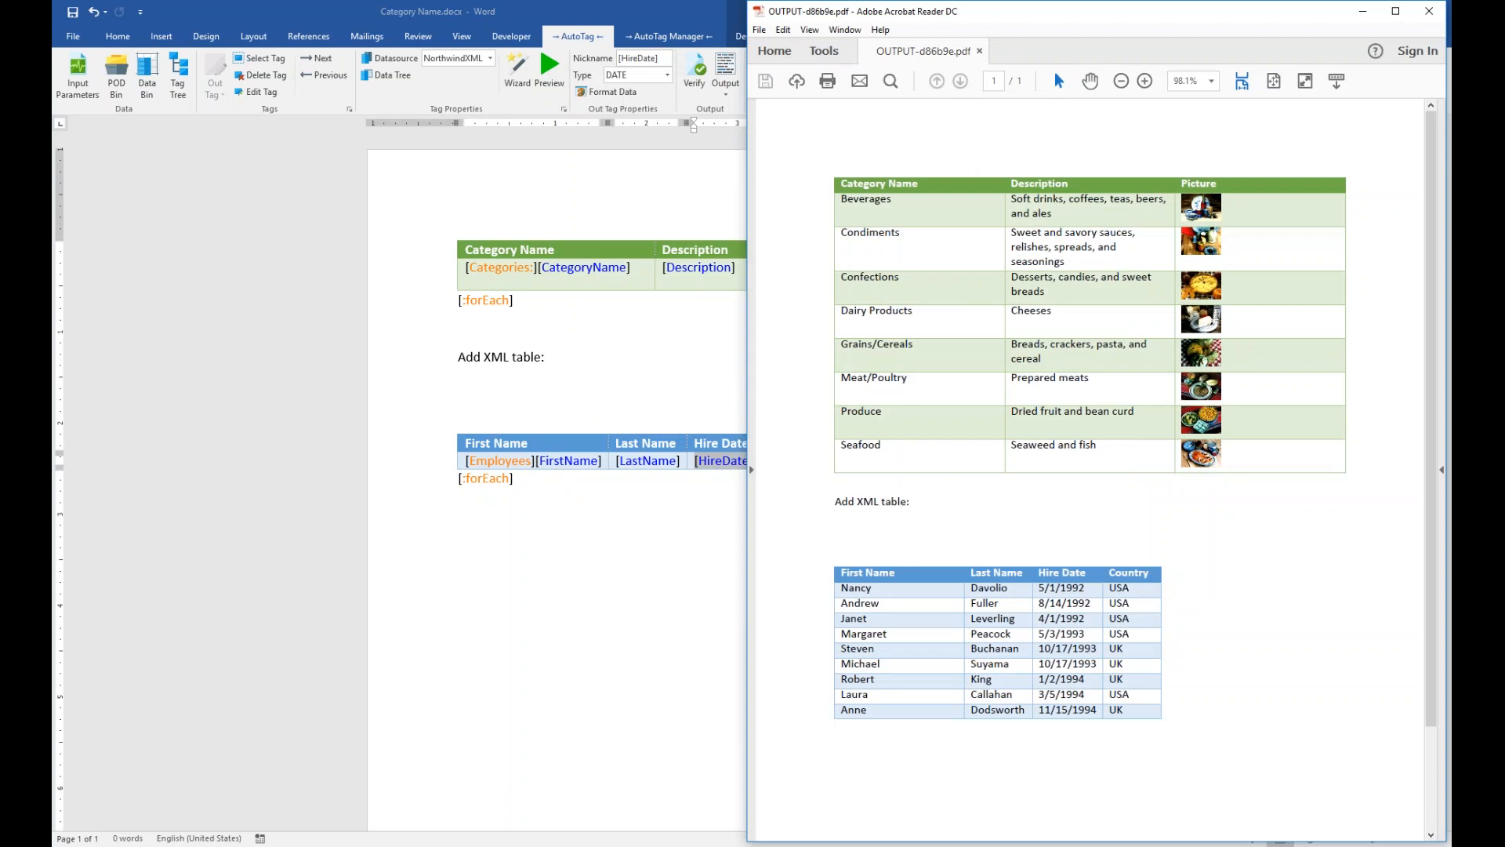
key("super+Right")
key("Return")
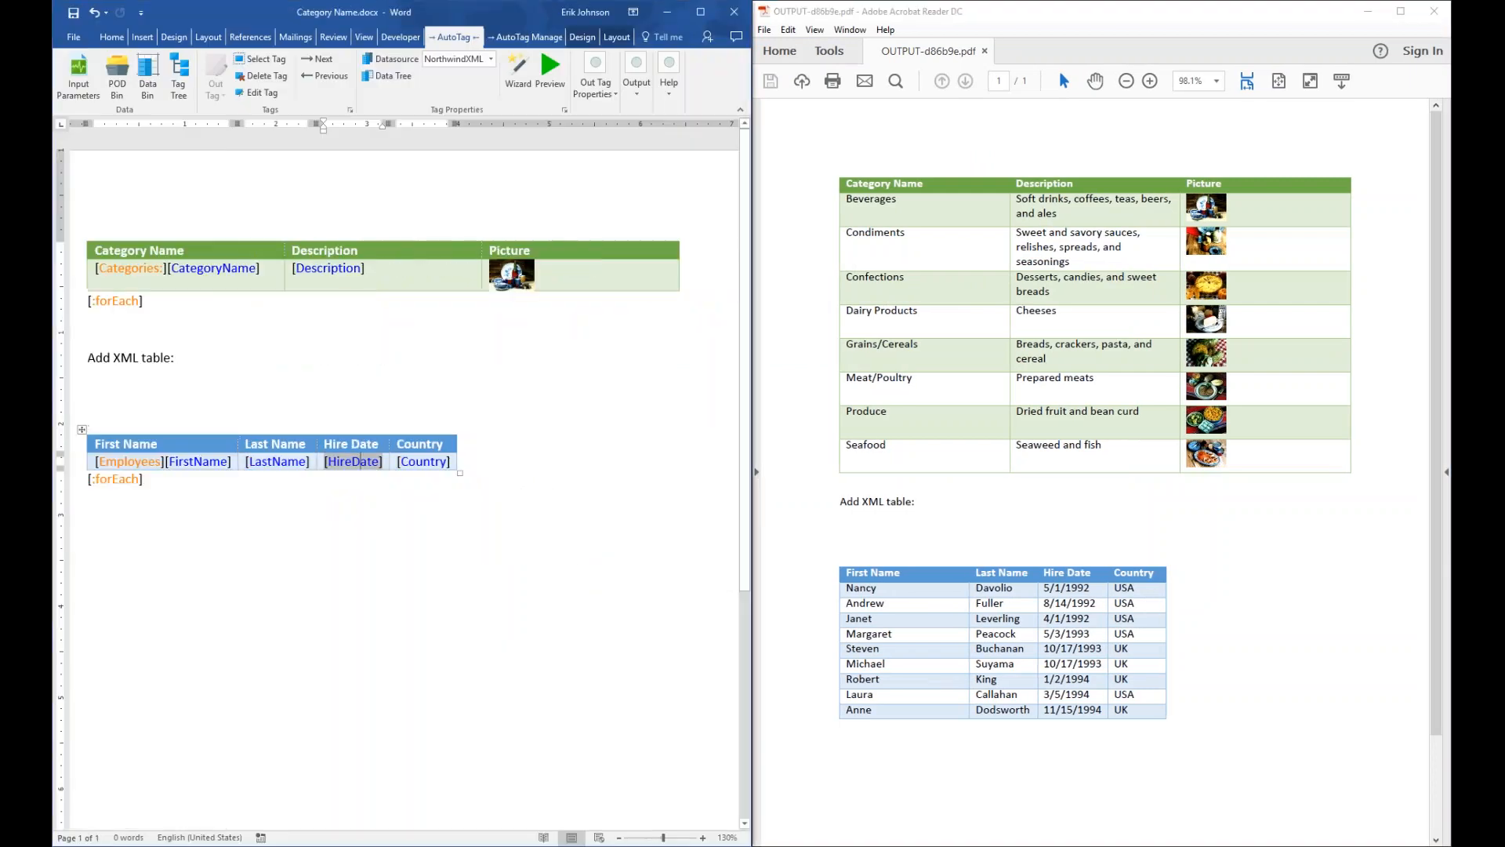
scroll(982, 486, "down", 2)
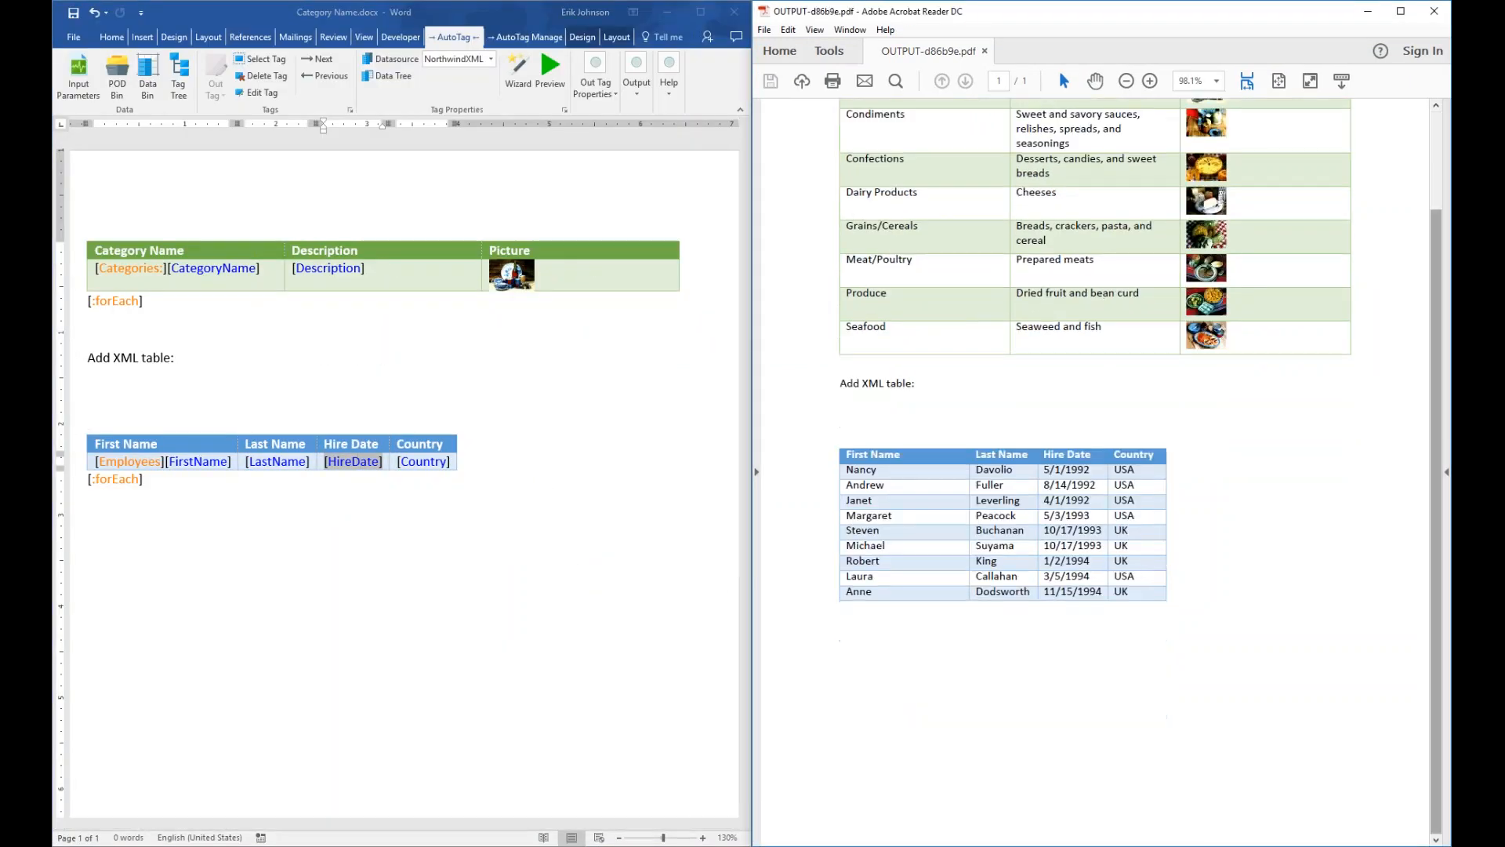
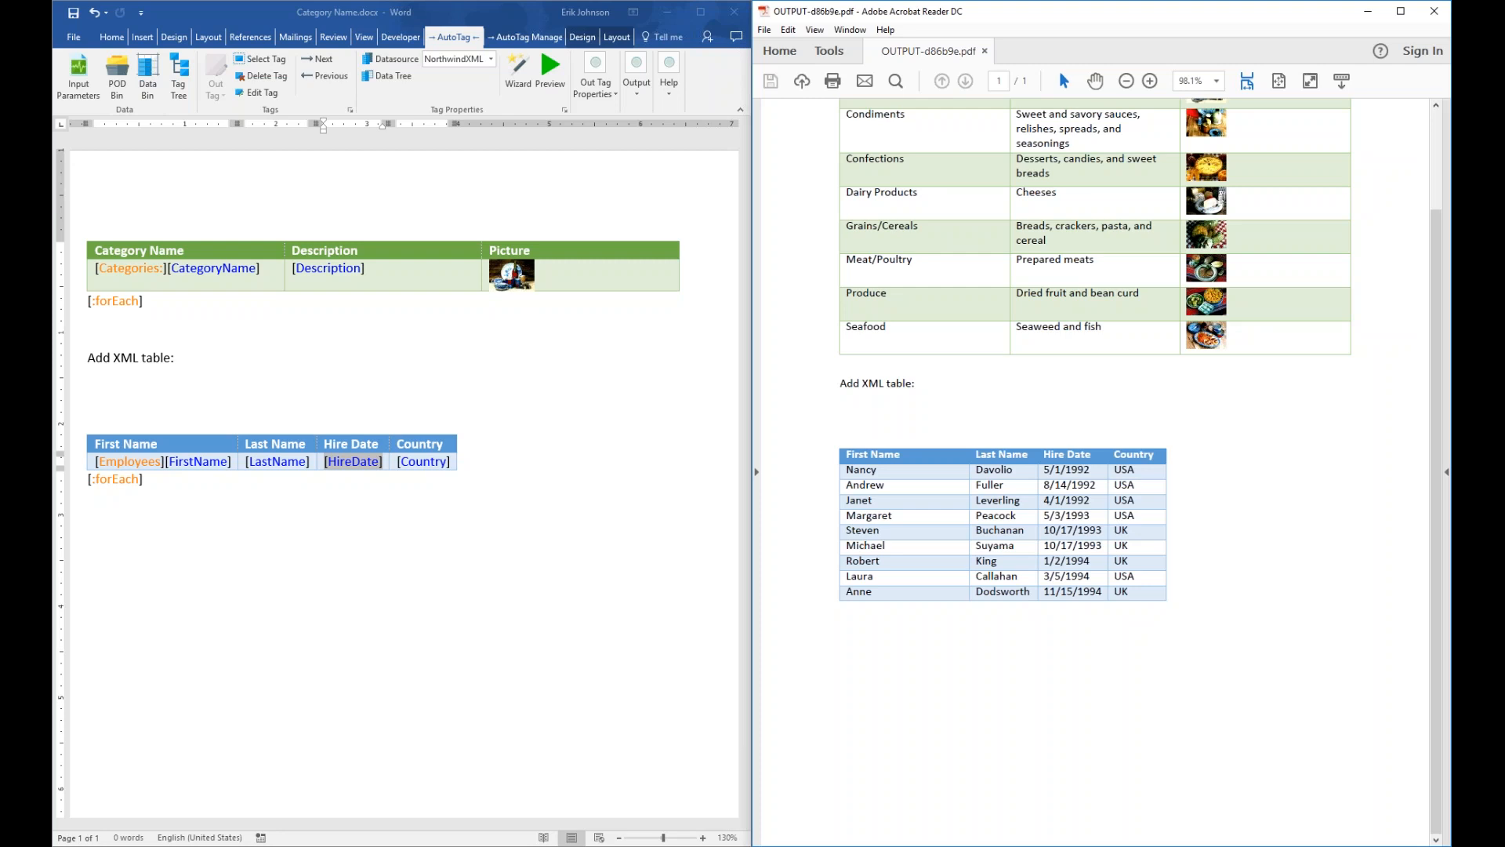
Close the PDF output in Acrobat Reader and maximize the Word template window
left_click(1434, 11)
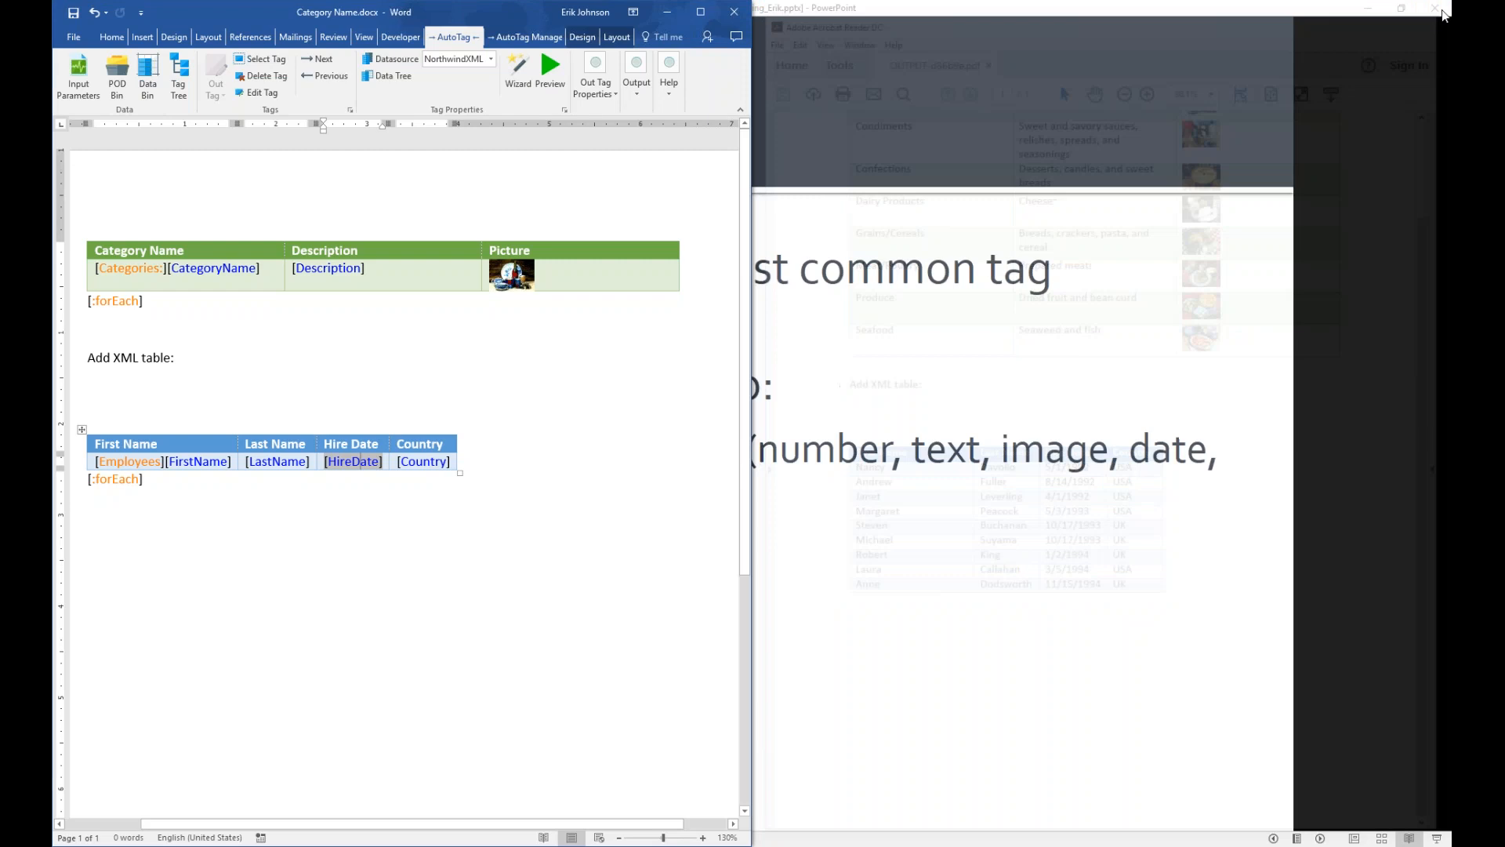
left_click(698, 13)
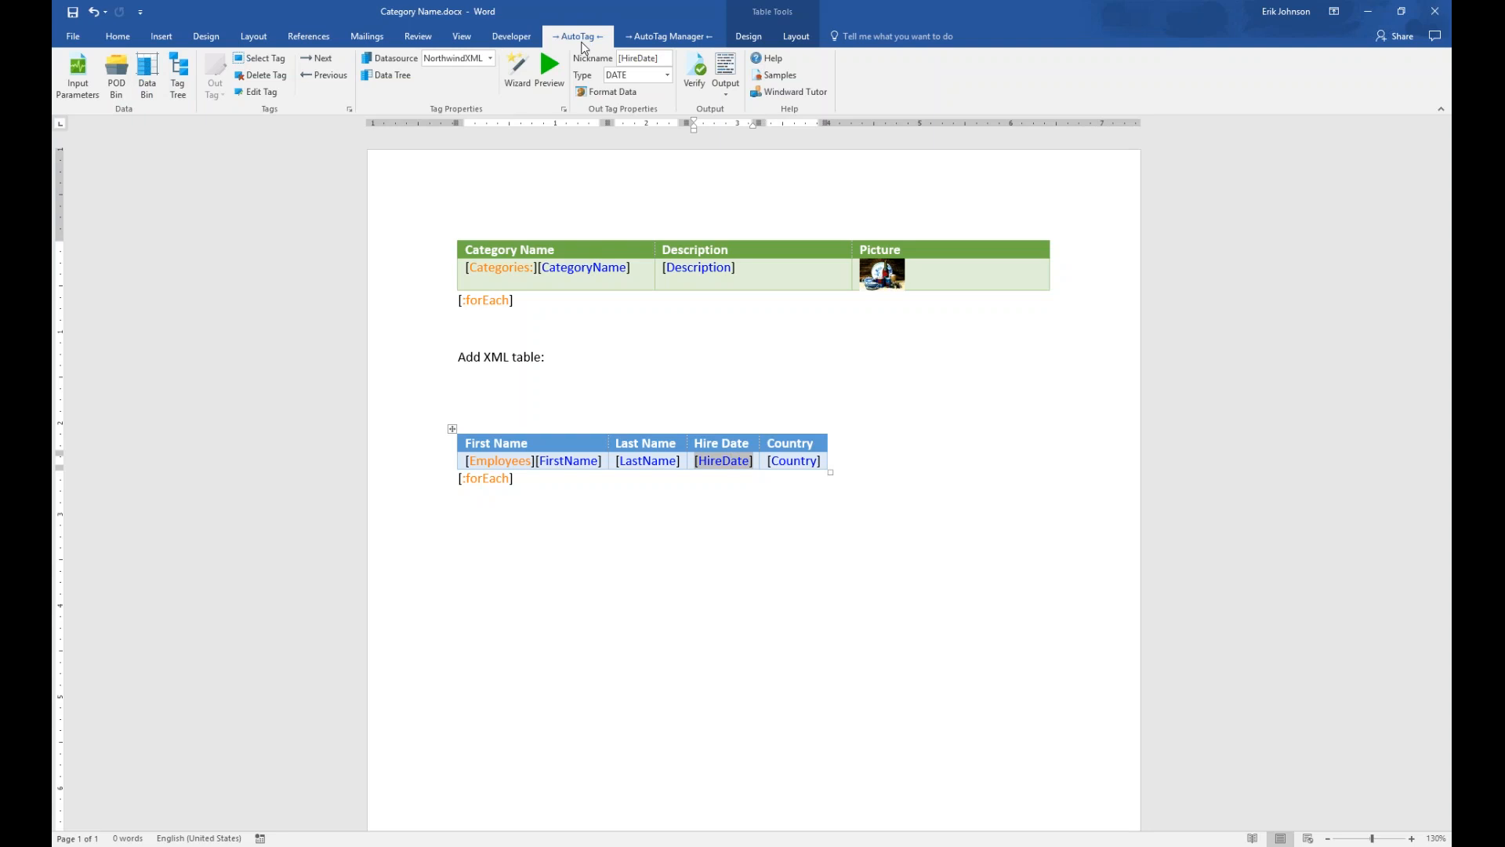
Add a Text input parameter named category defaulting to Beverages, plus an extra var2, and save
left_click(86, 76)
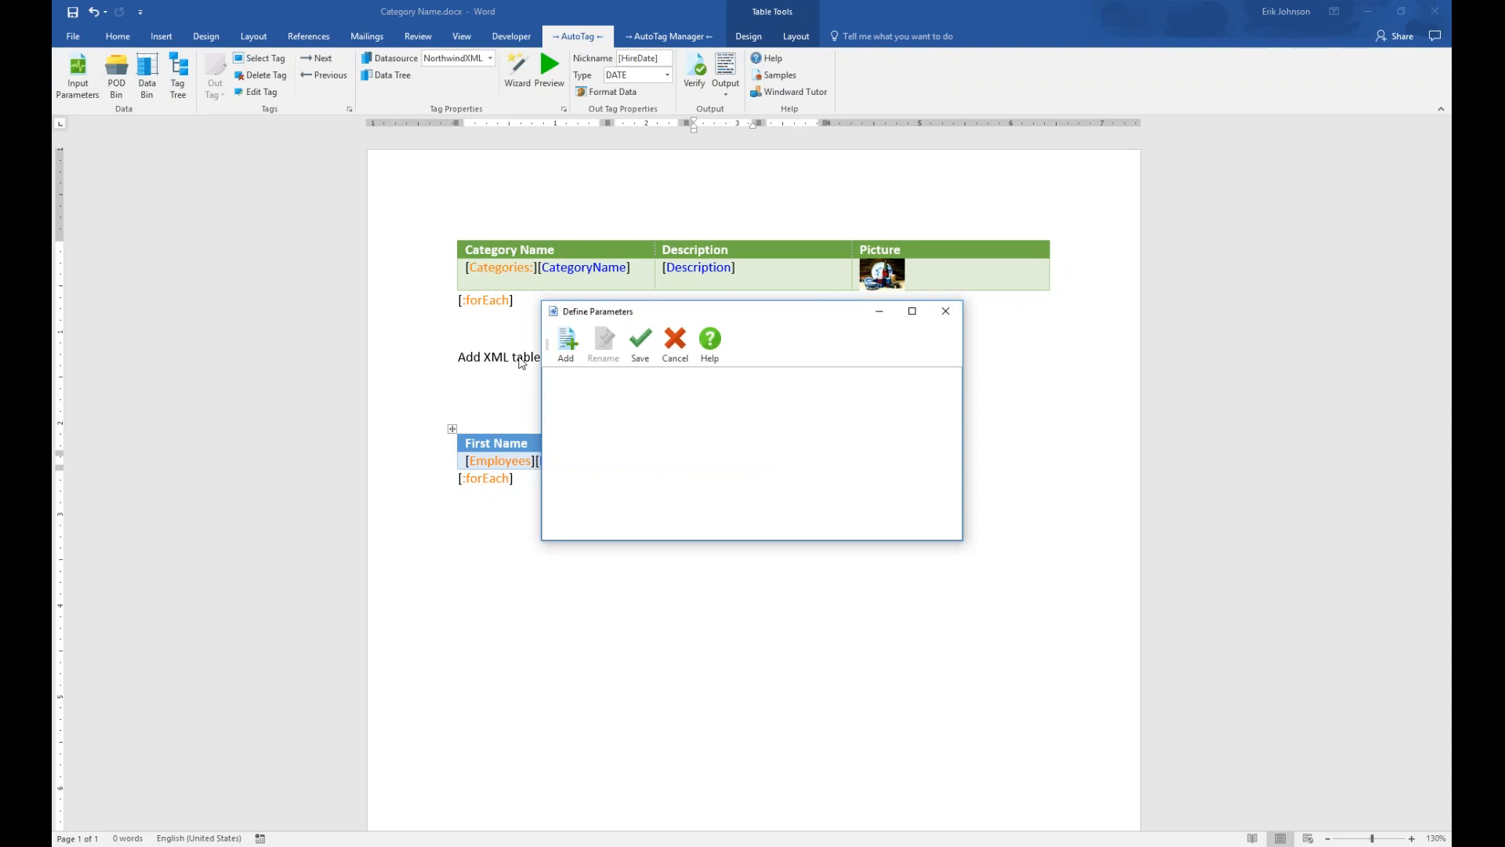
left_click(575, 345)
left_click_drag(688, 316, 625, 204)
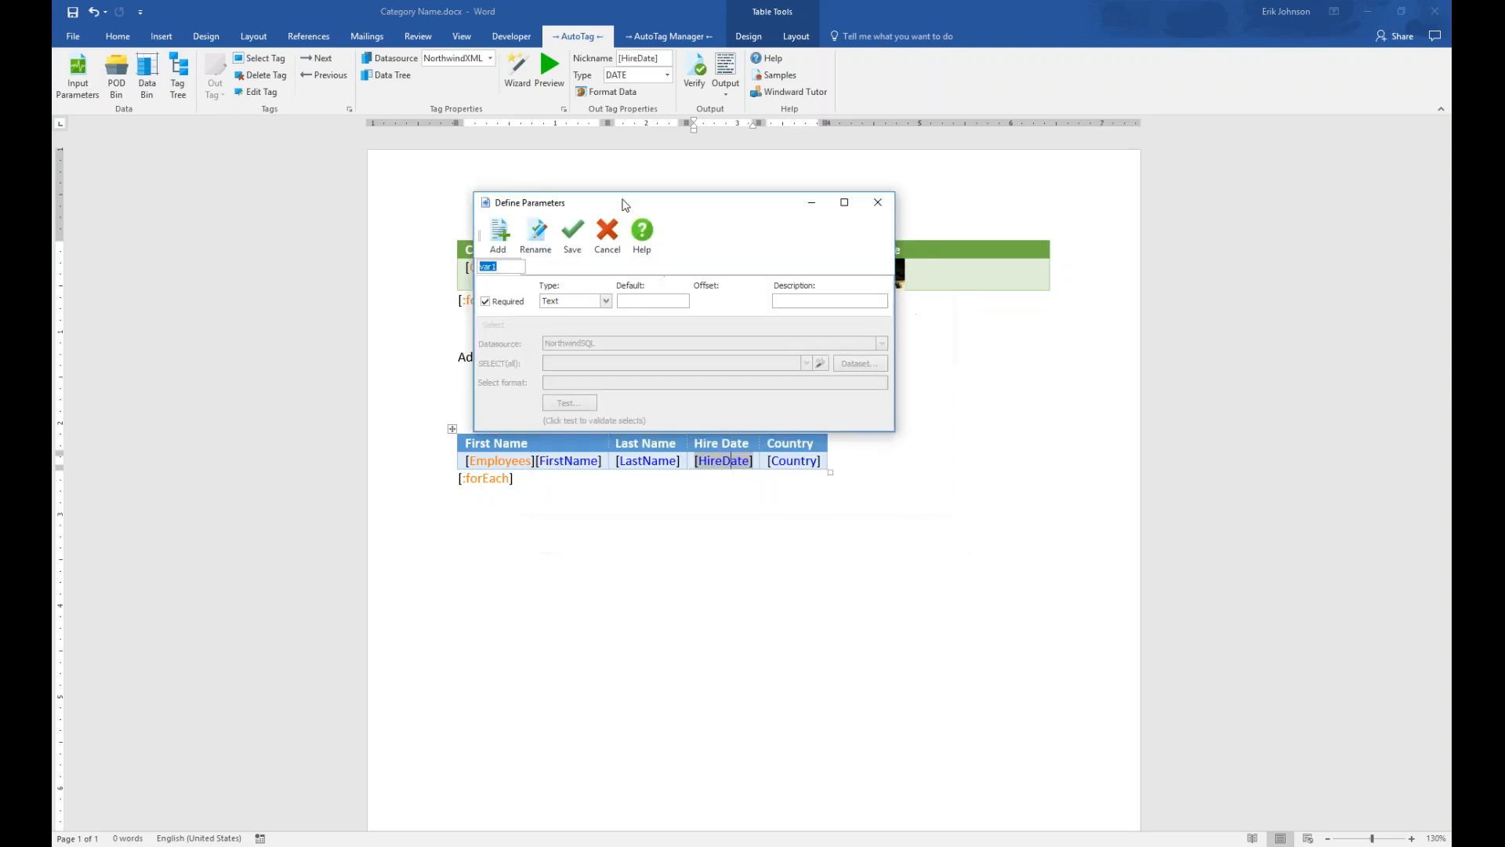
type("category")
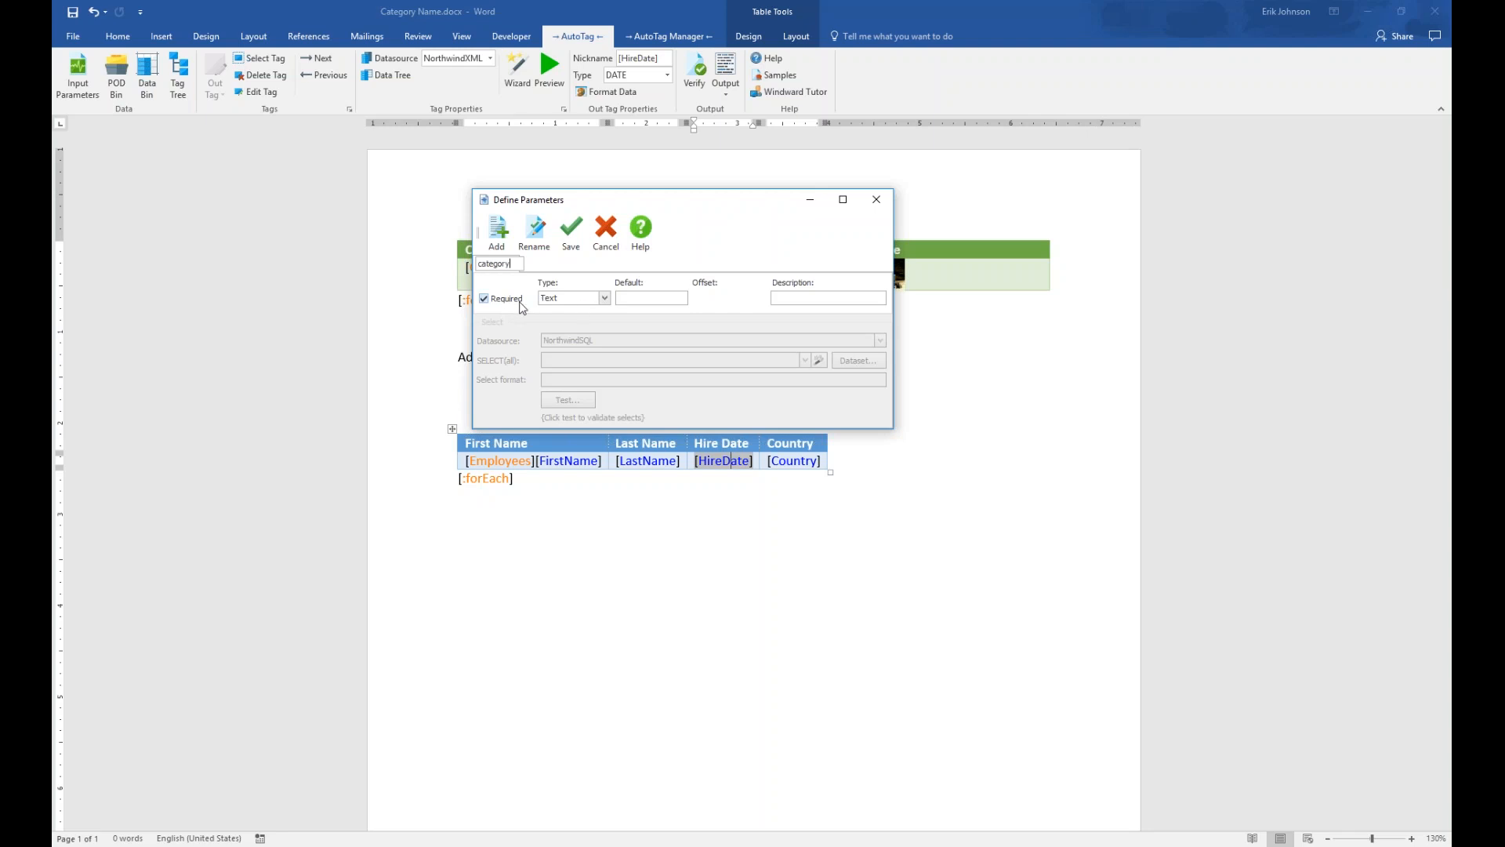
left_click(635, 299)
type("Beverageas")
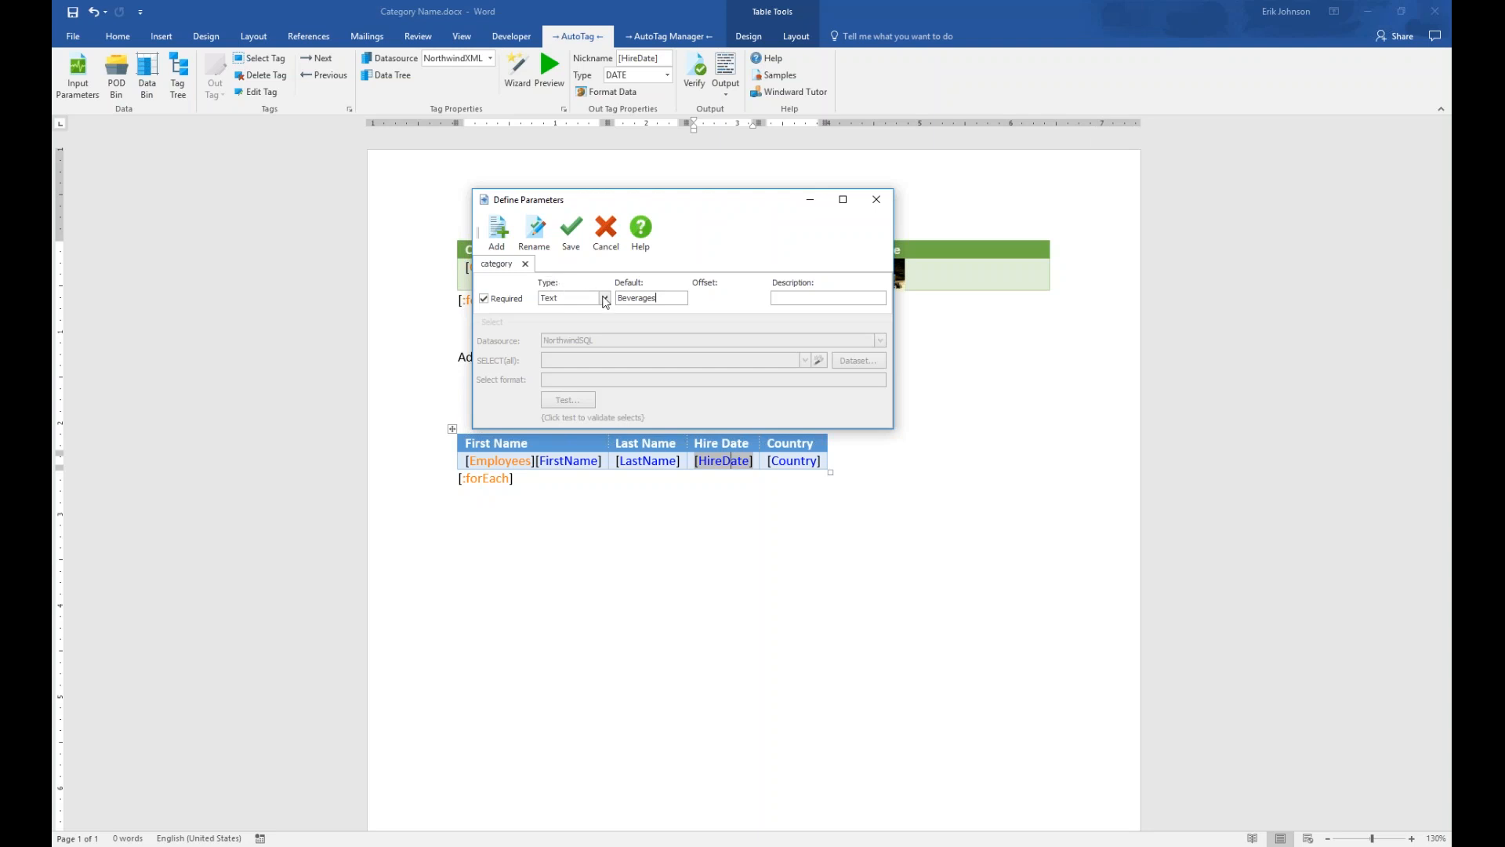
left_click(605, 298)
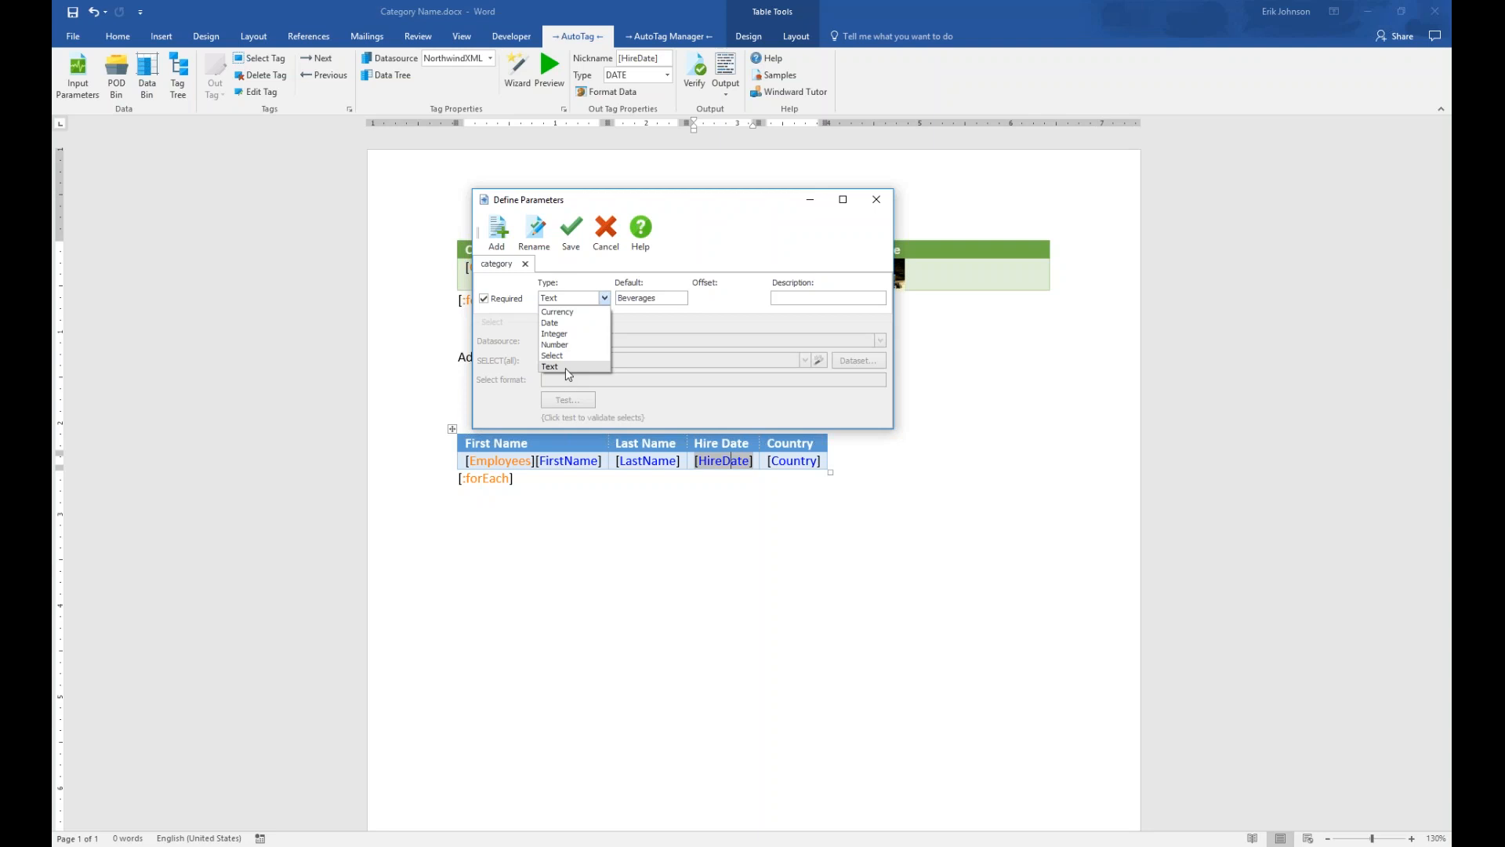
left_click(566, 368)
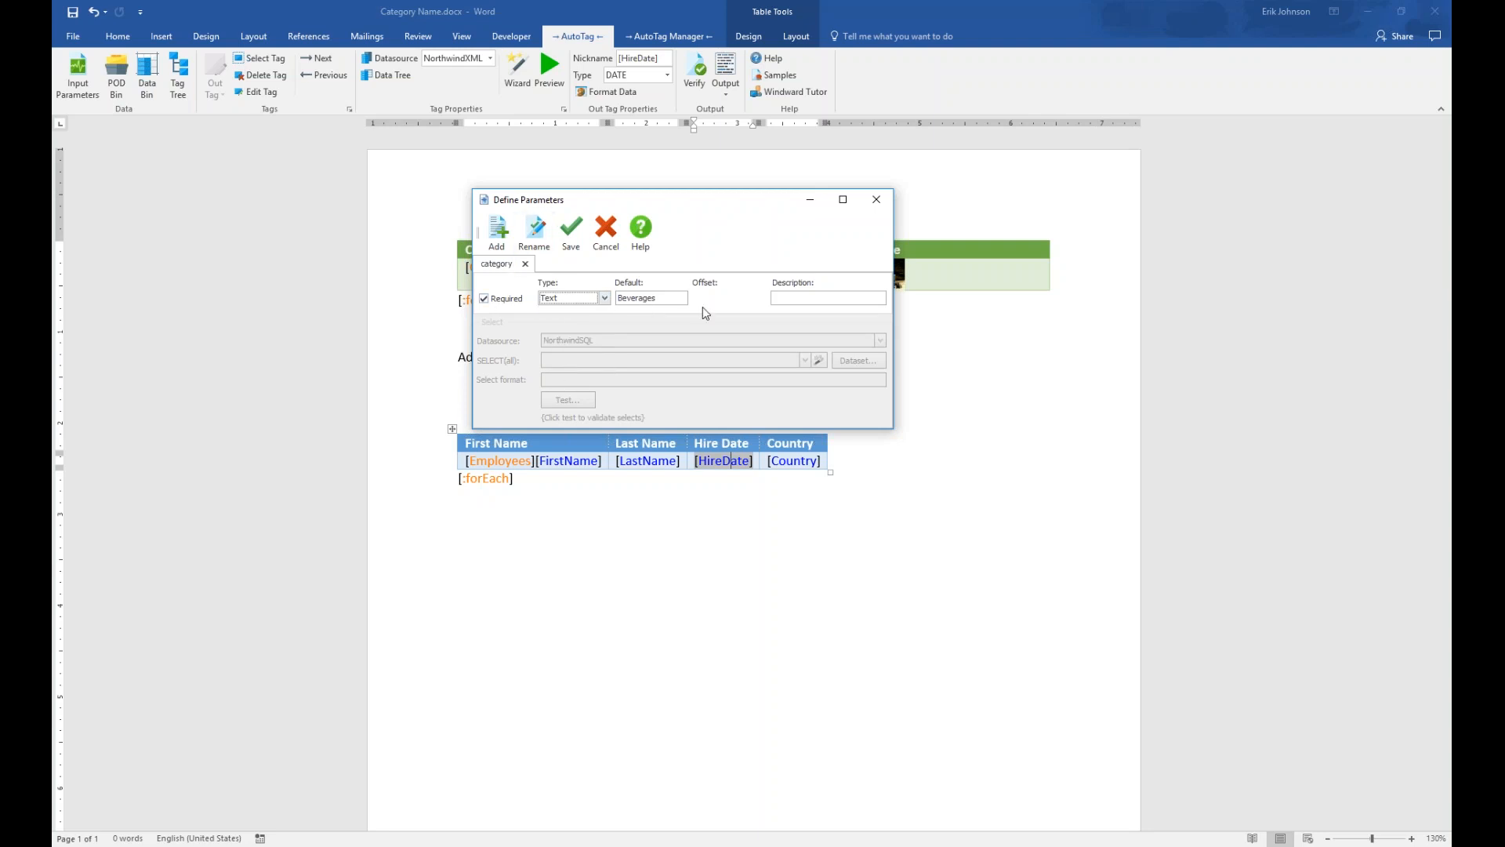
left_click(499, 229)
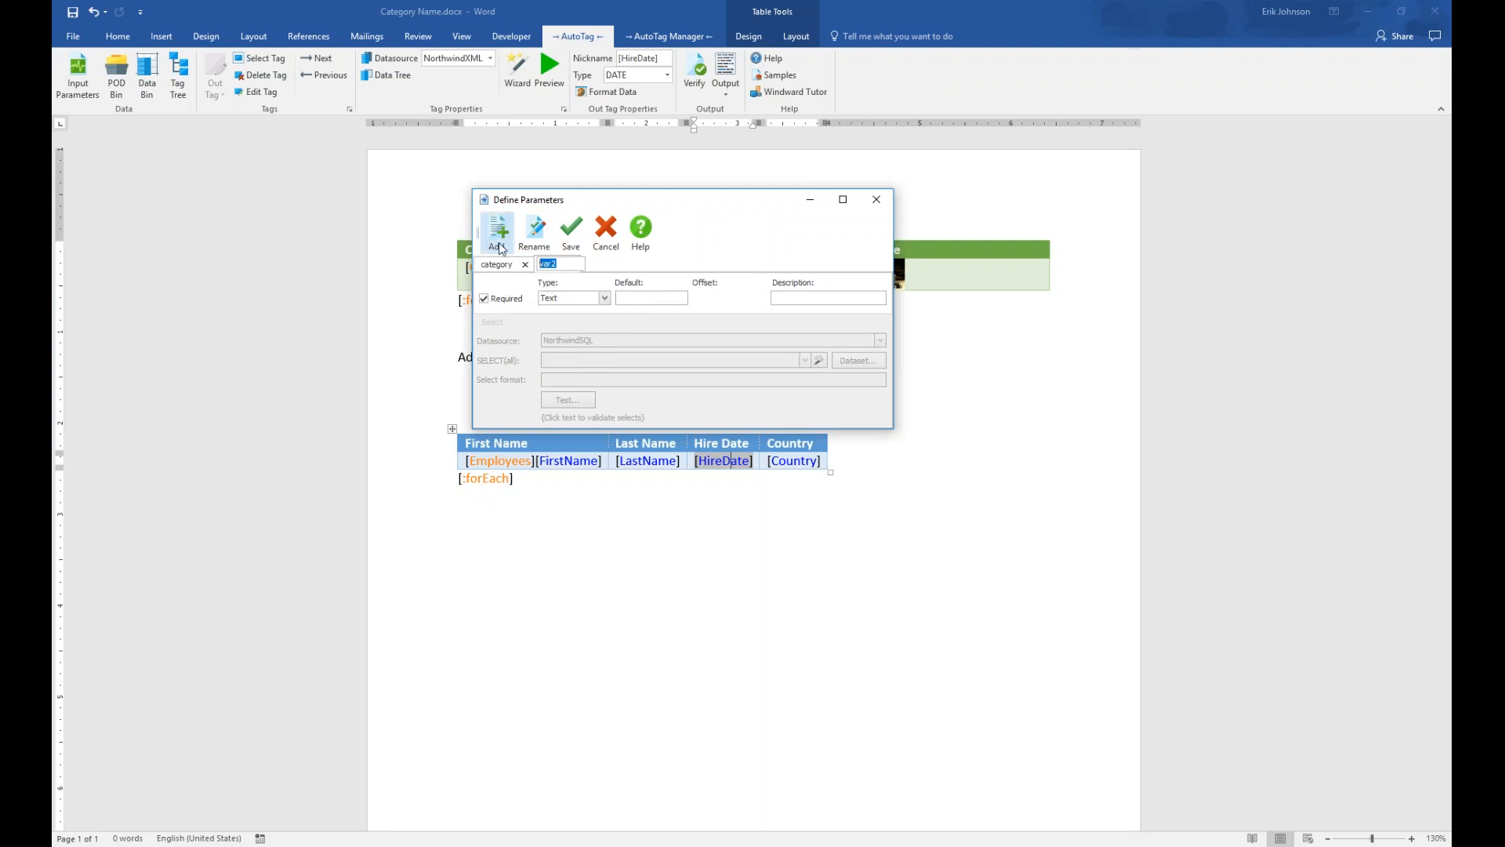
left_click(570, 232)
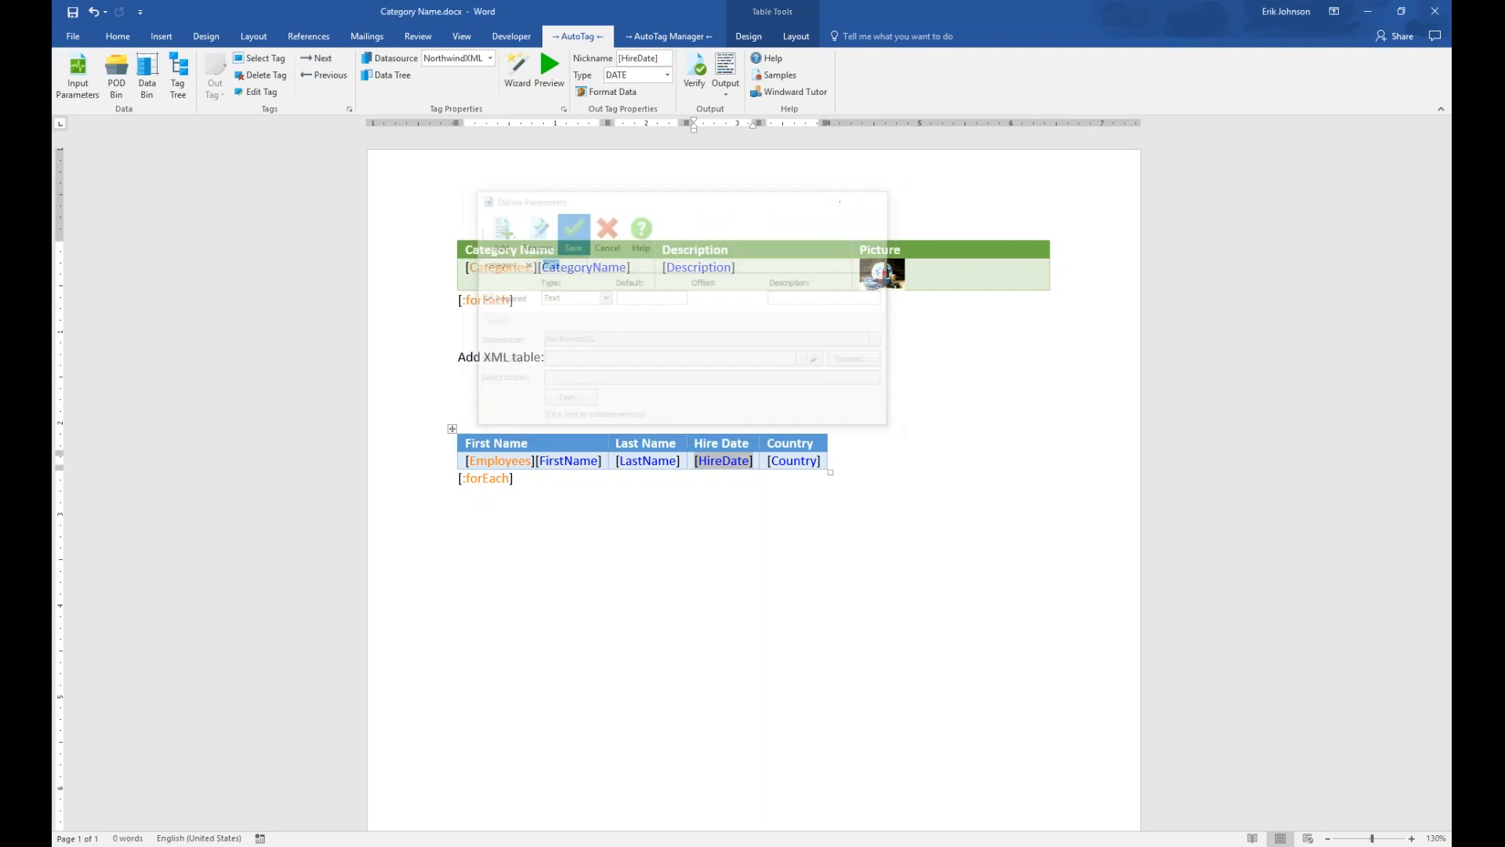
Save the document, delete the var2 parameter, and save with only category left
left_click(78, 72)
left_click(755, 486)
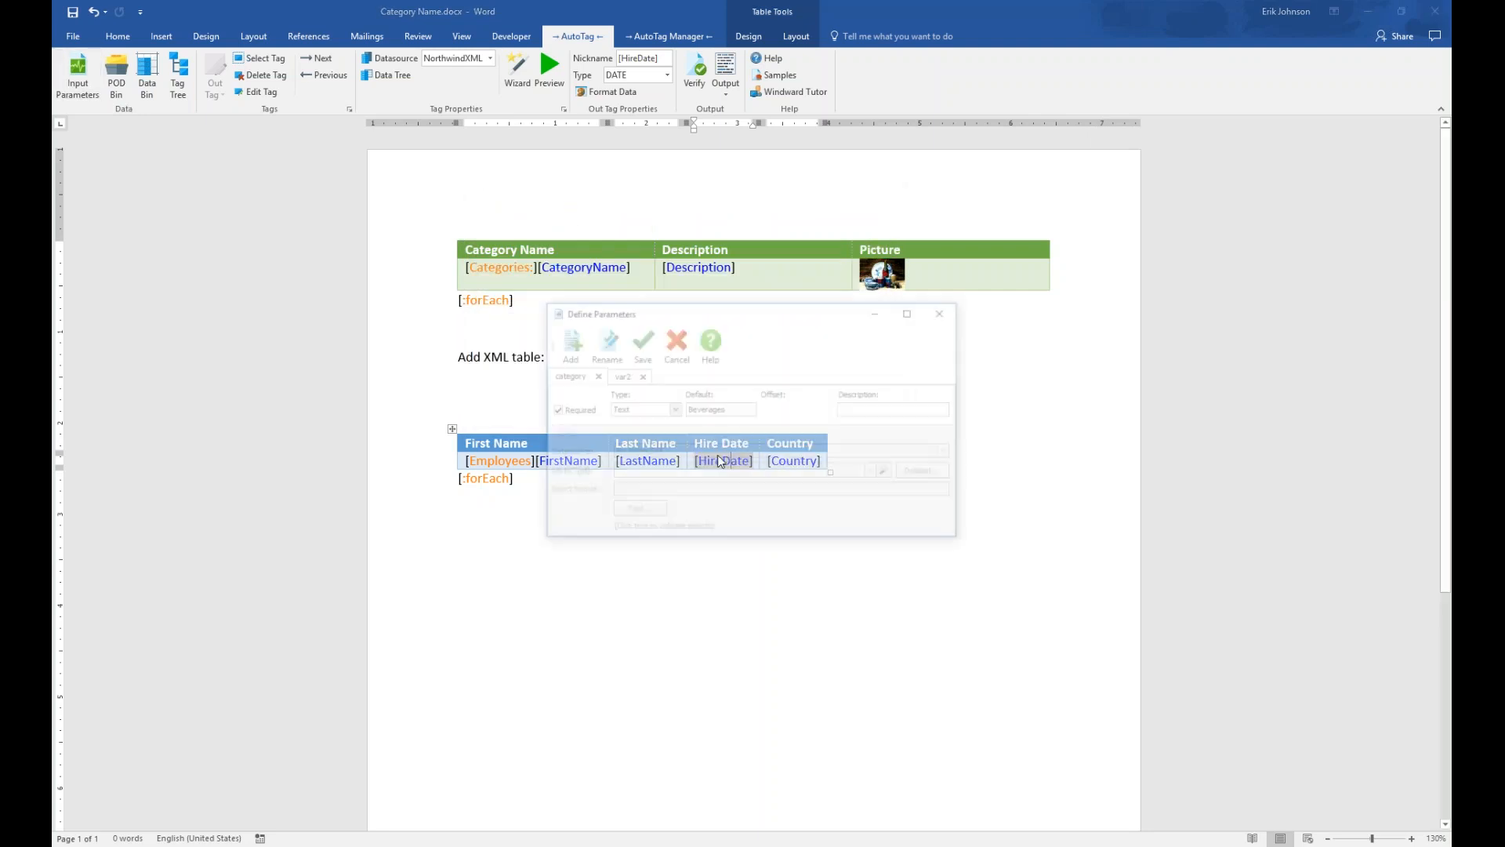
left_click(639, 376)
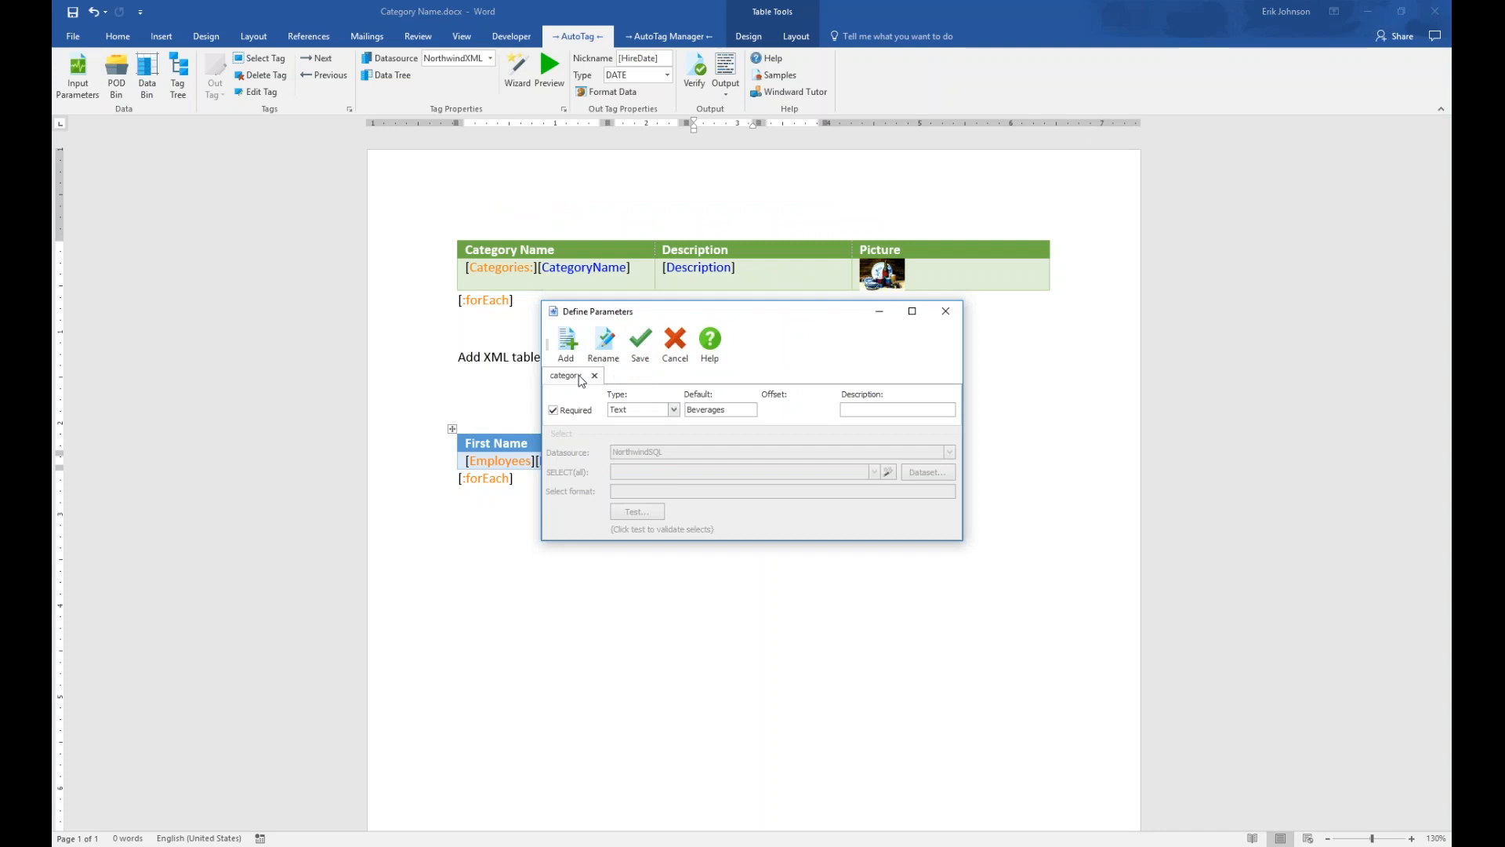
left_click(640, 339)
Reopen the input parameters to confirm only category remains, then close the dialog
left_click(82, 79)
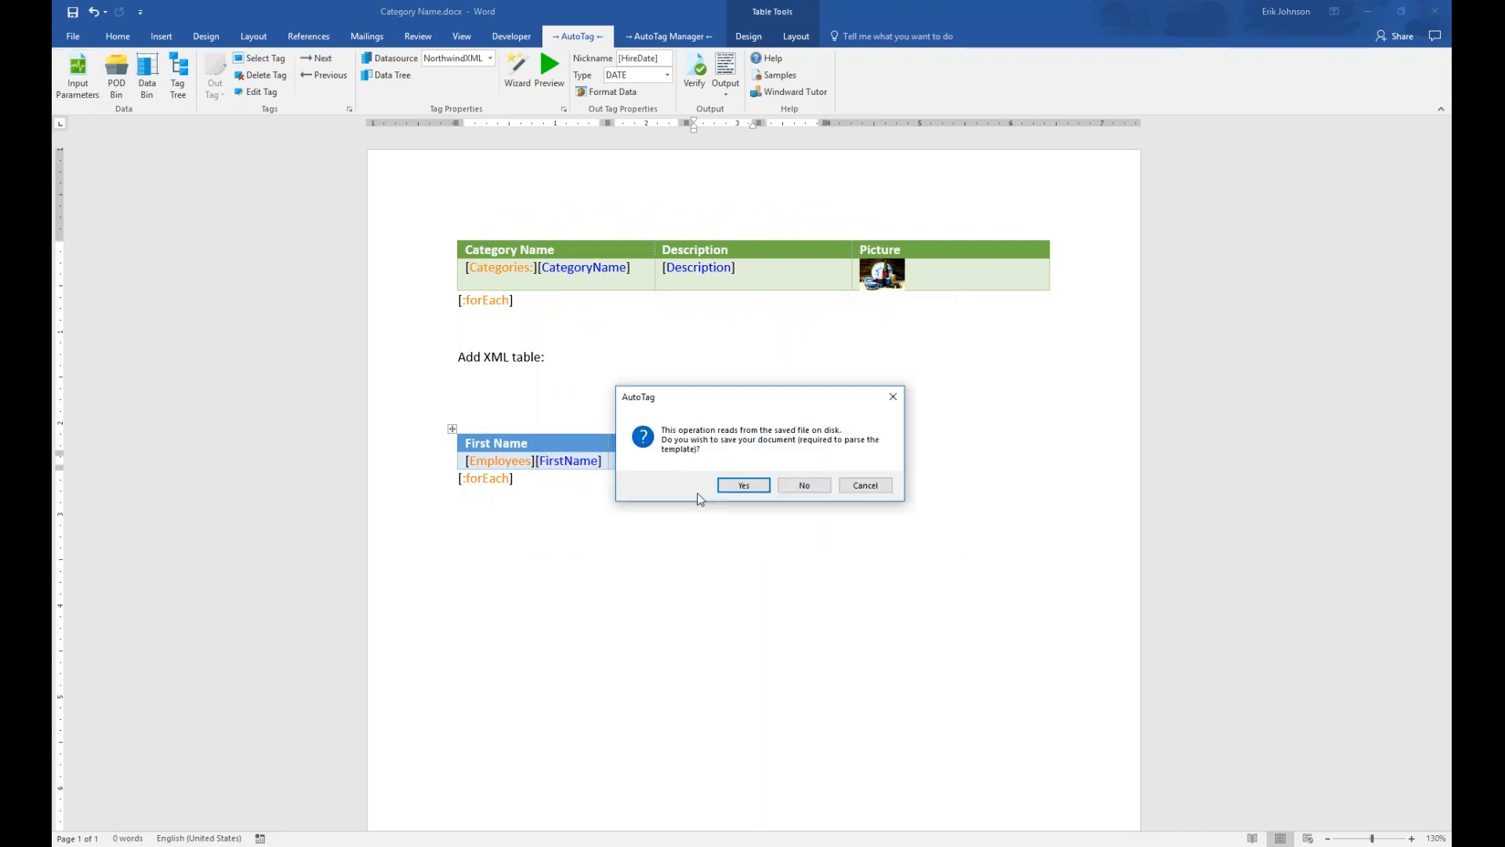
left_click(743, 486)
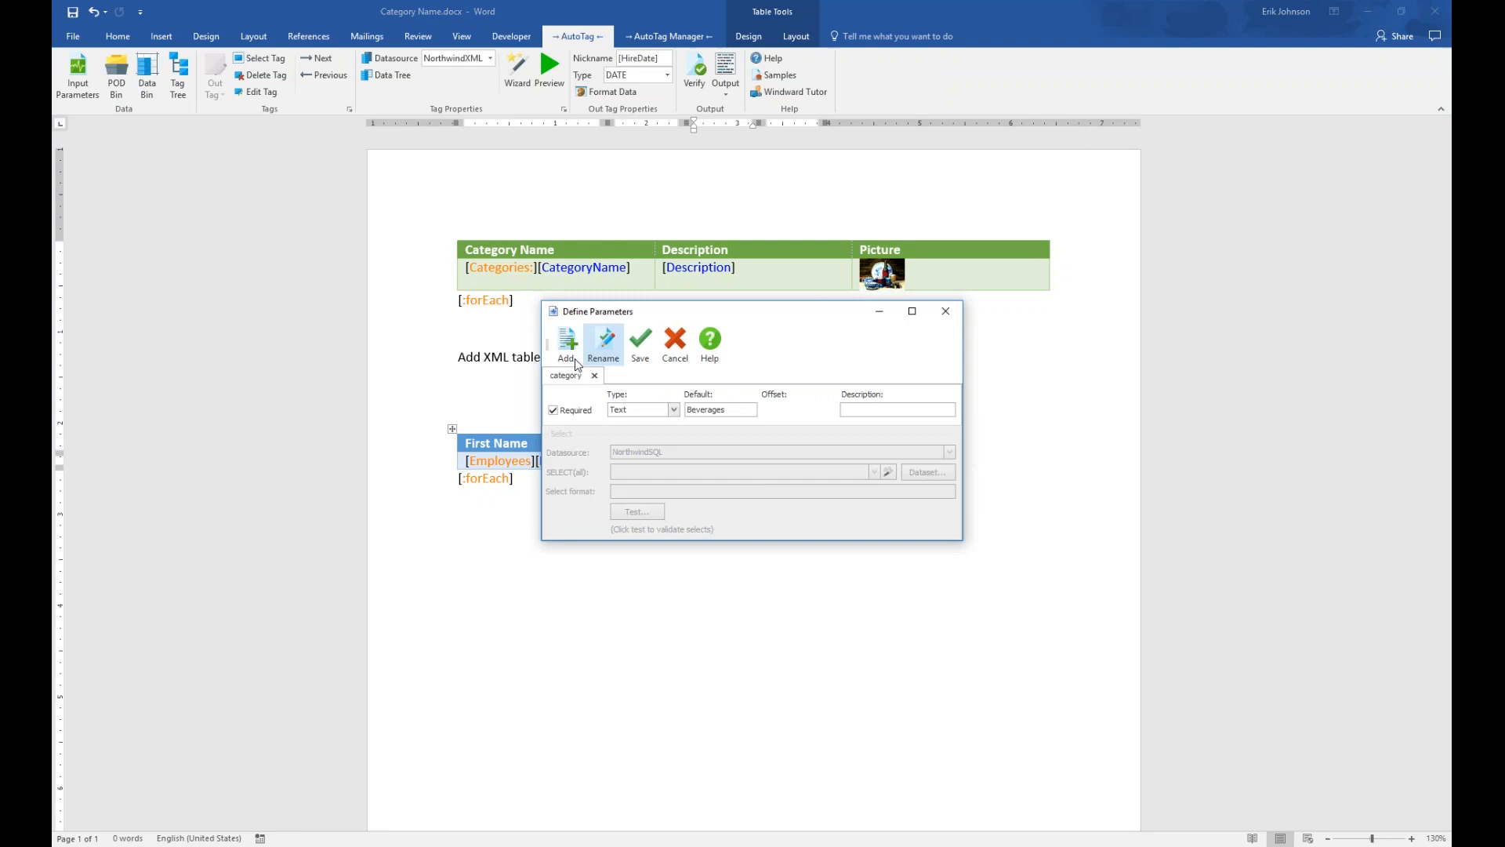
left_click(946, 313)
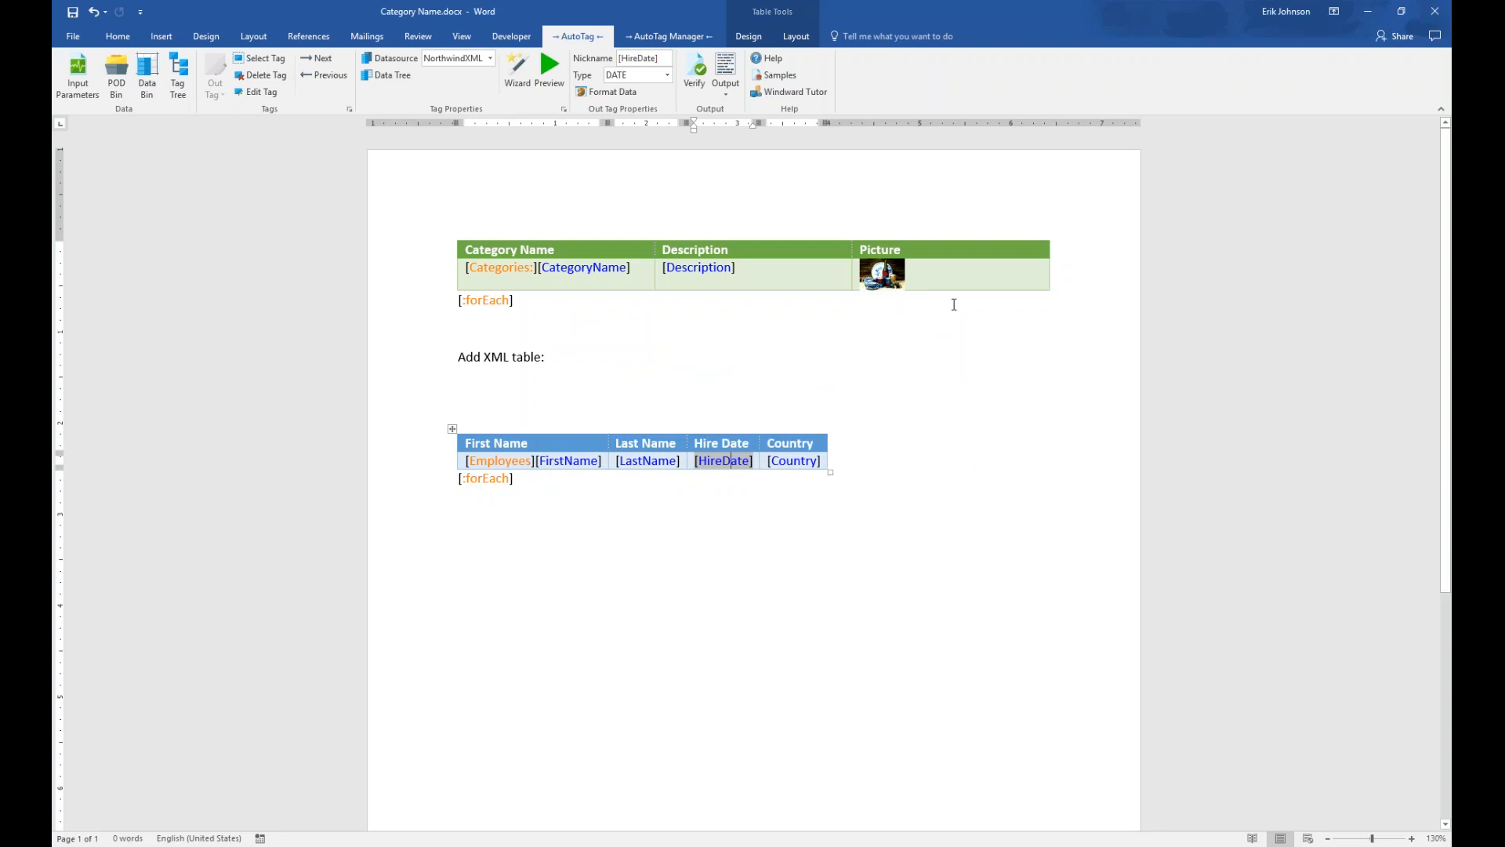
Open the SQL Wizard for the [Categories:] tag, widen it, and expand the Tables list
left_click(495, 269)
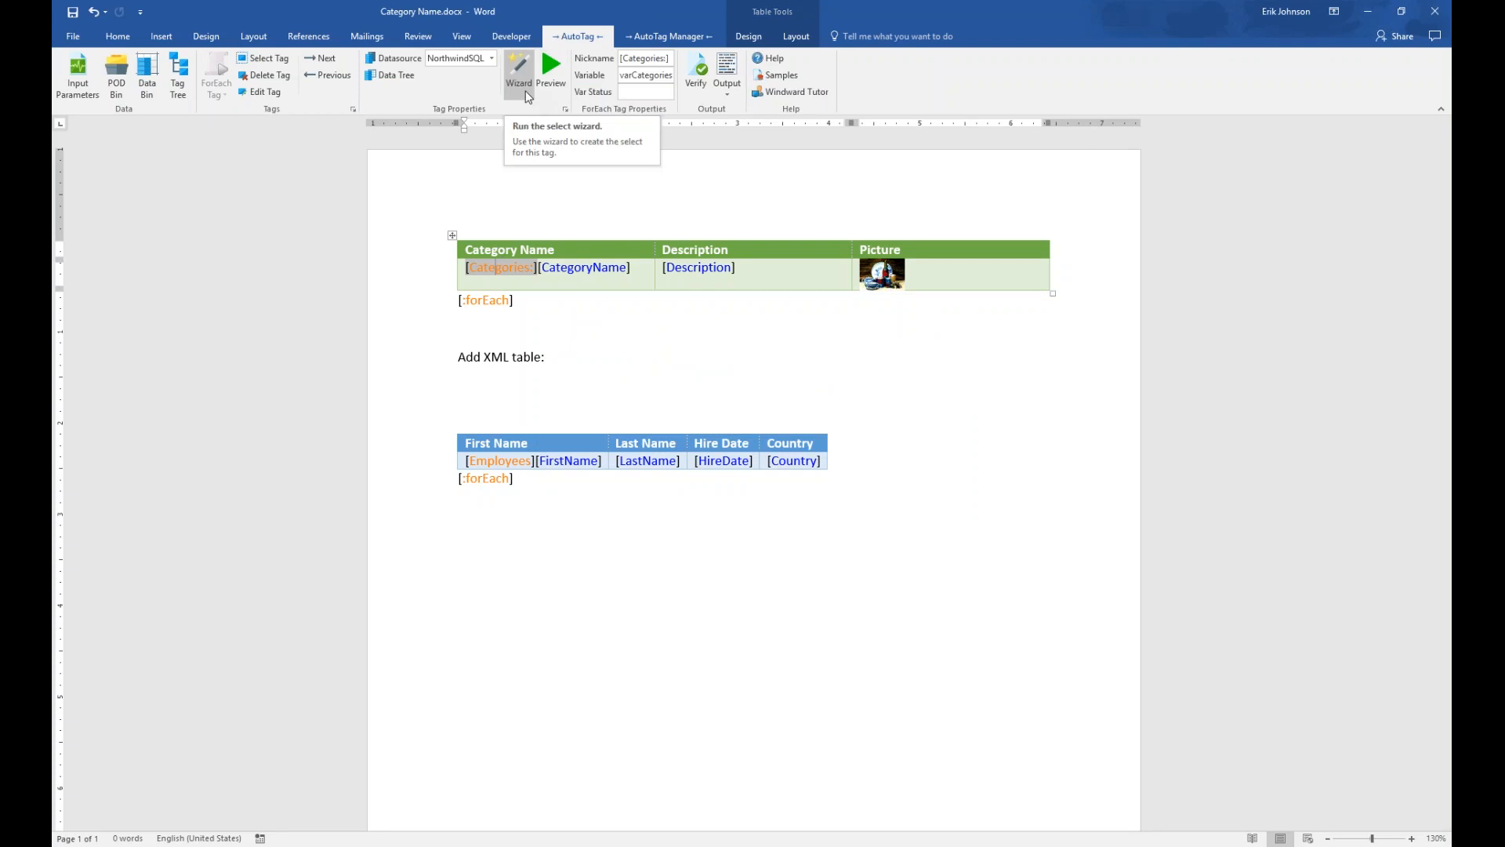
left_click(529, 97)
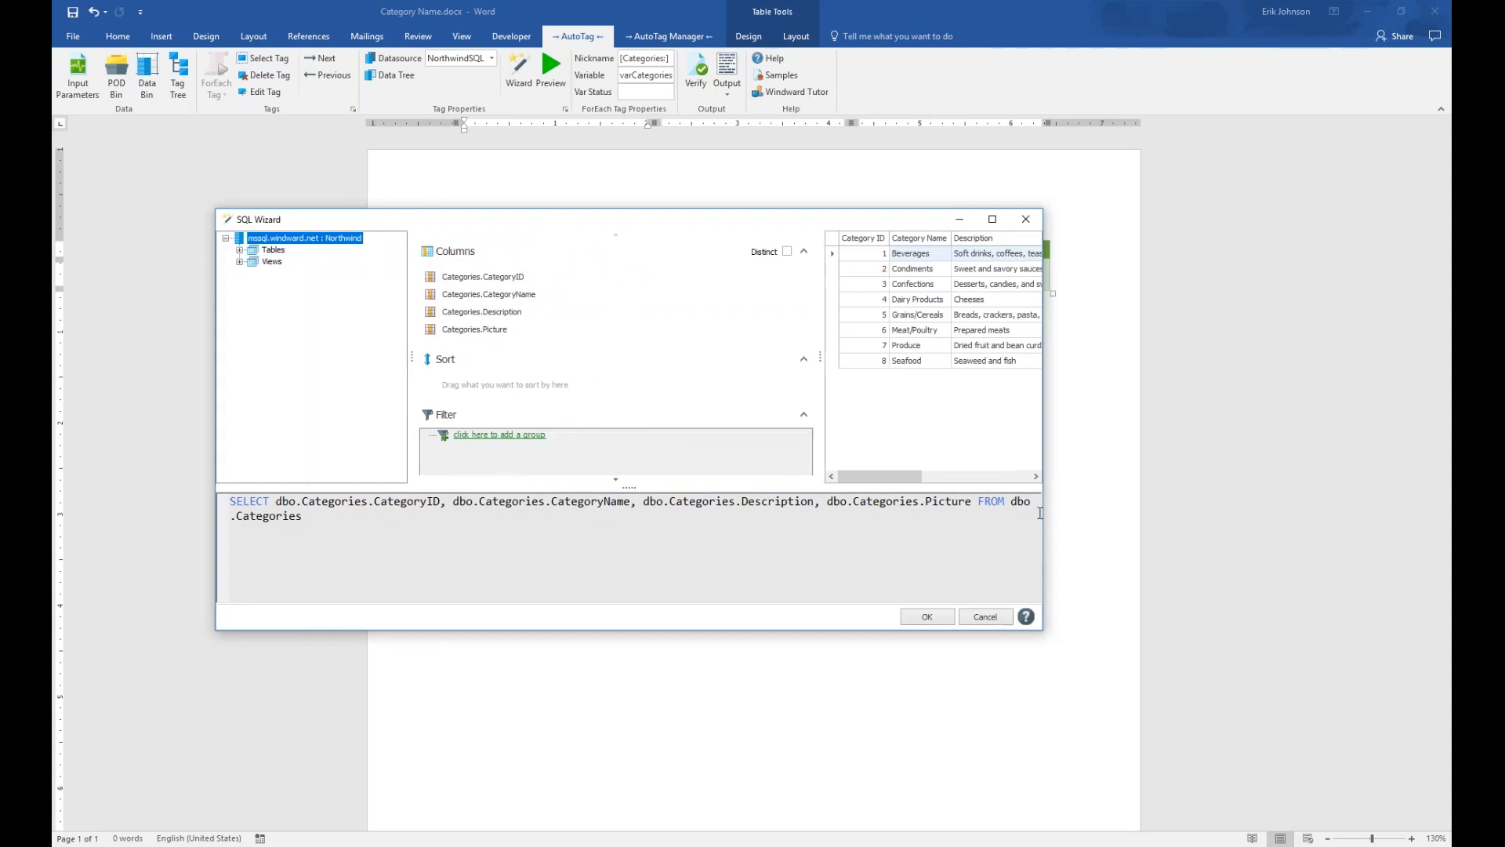
left_click_drag(1043, 514, 1271, 513)
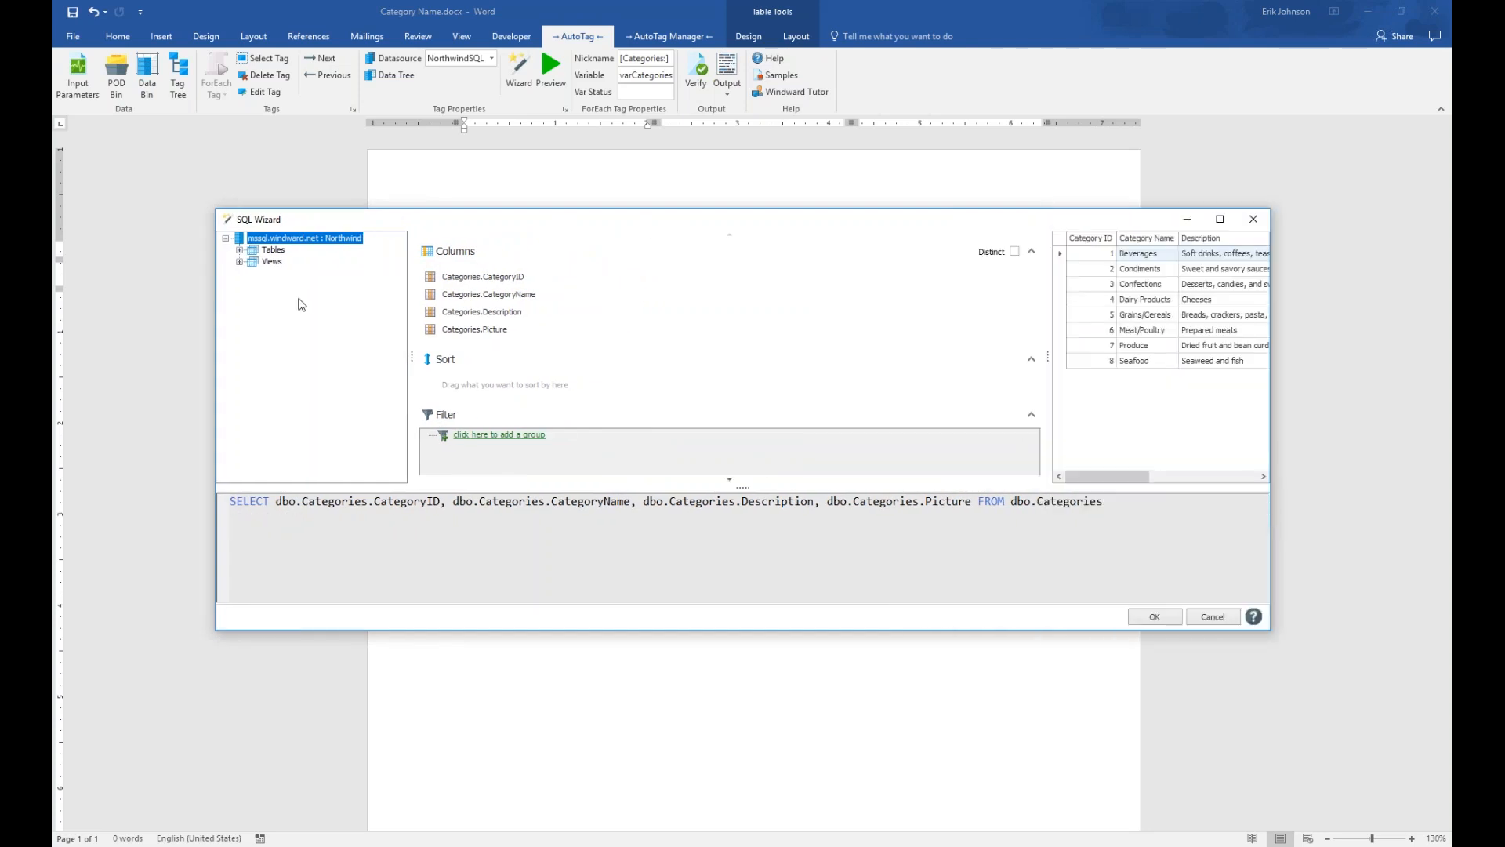
left_click(239, 250)
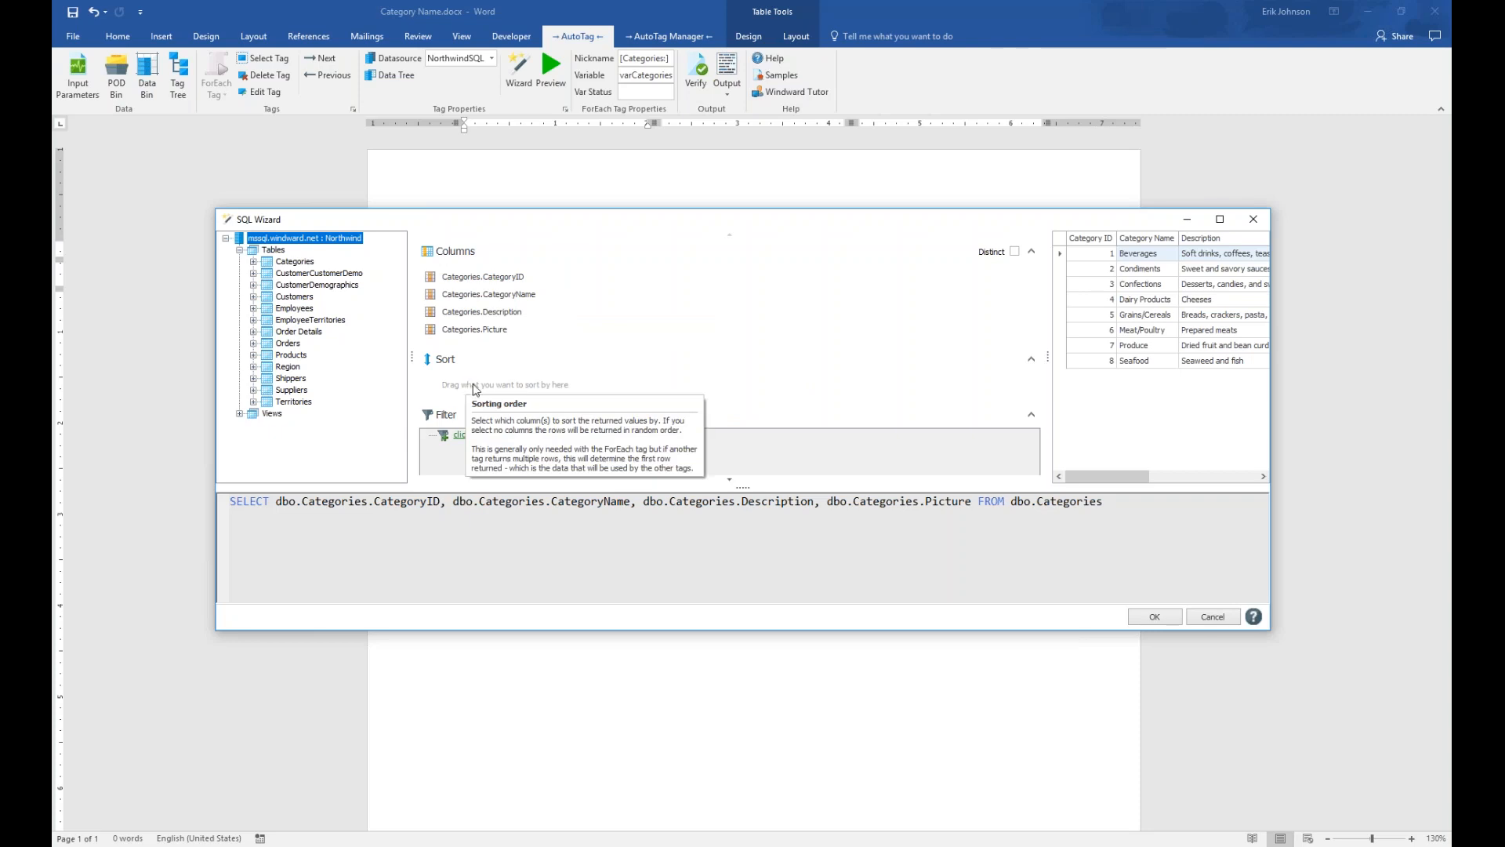
left_click(252, 262)
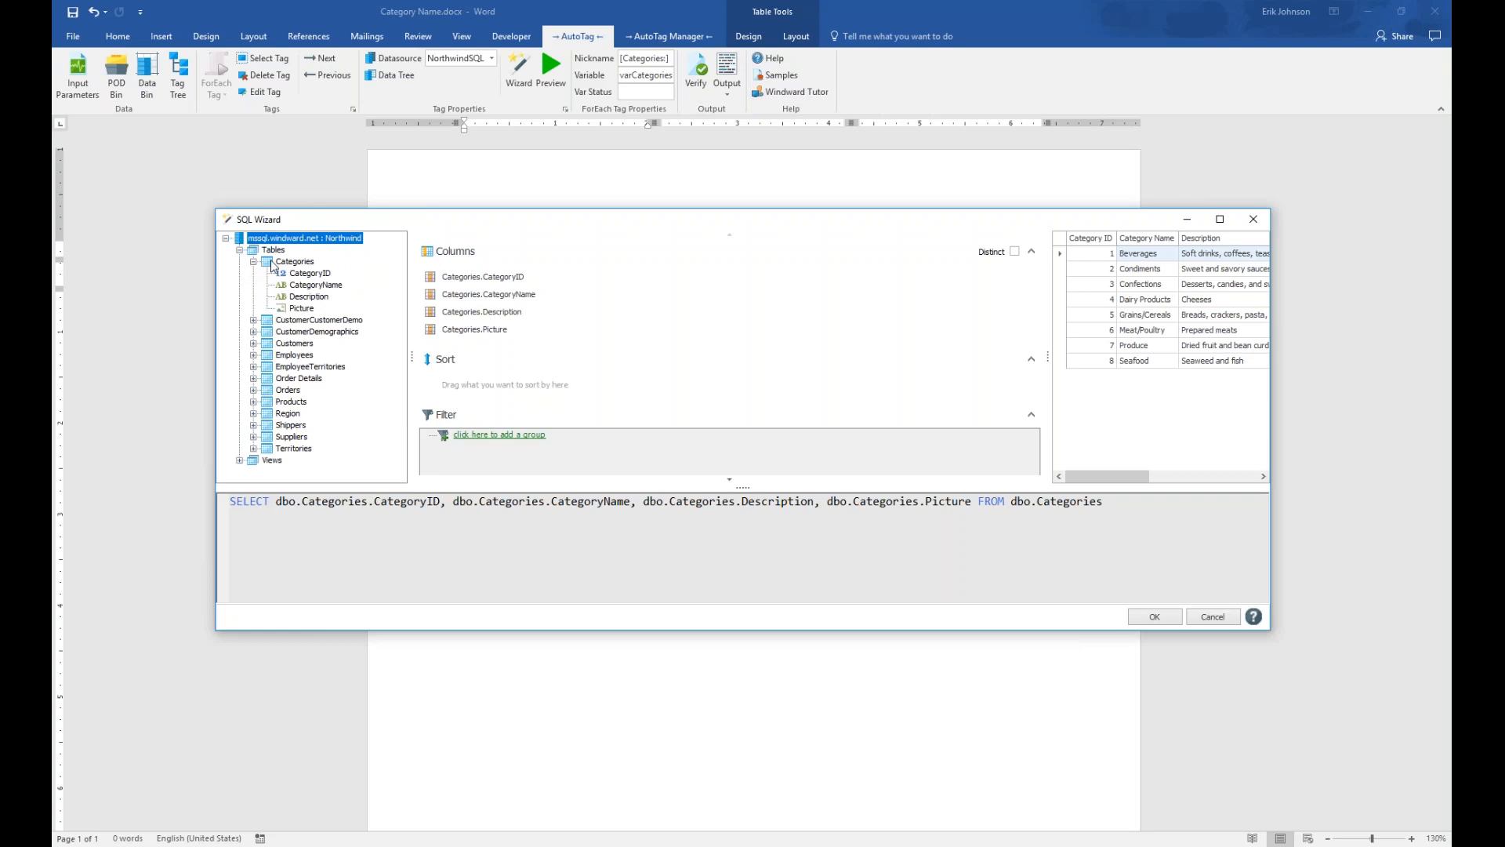
left_click(318, 285)
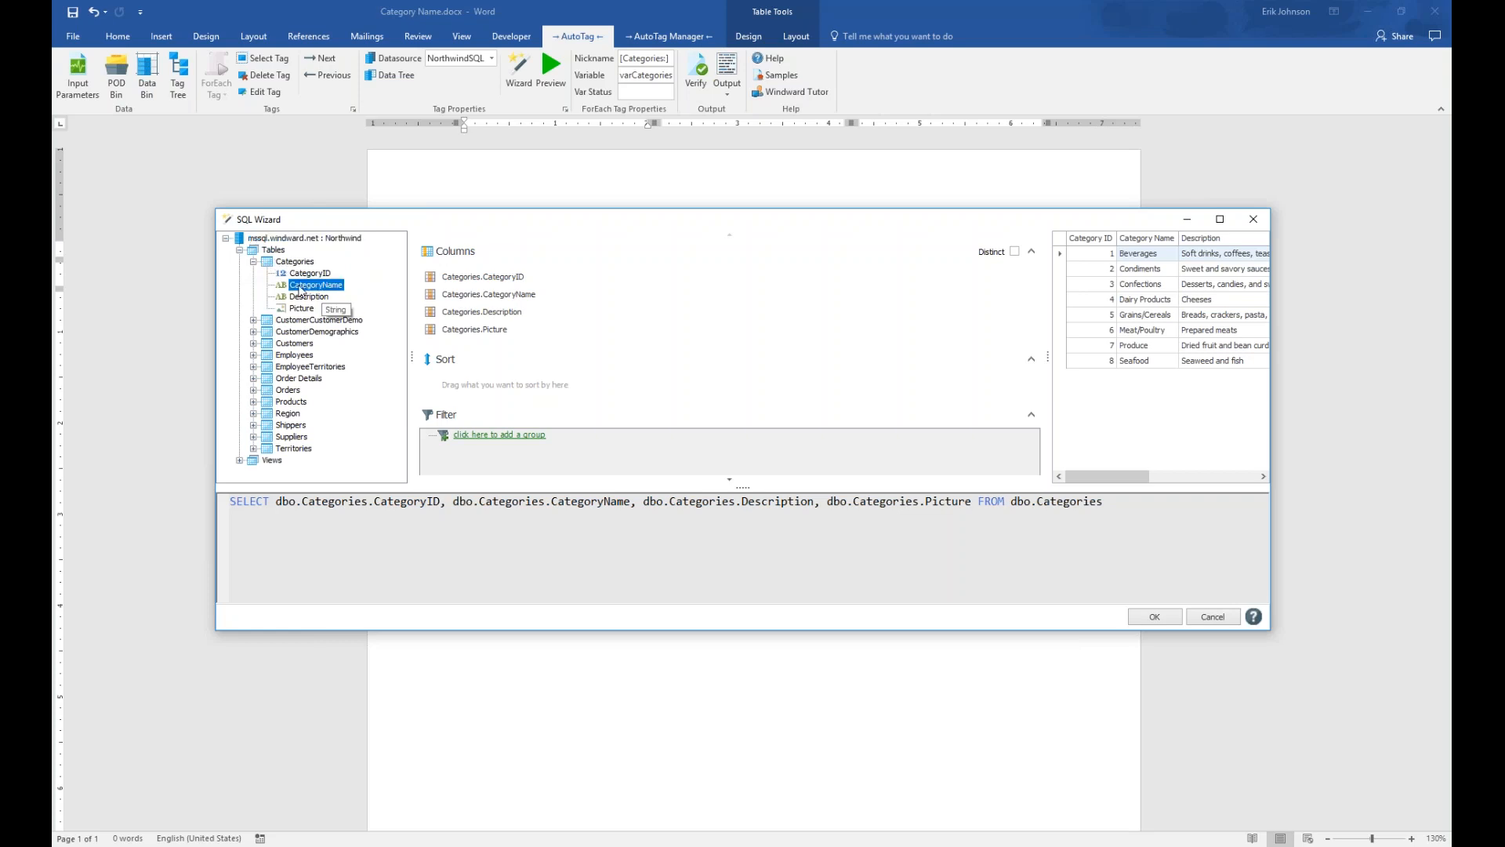
left_click_drag(303, 289, 472, 379)
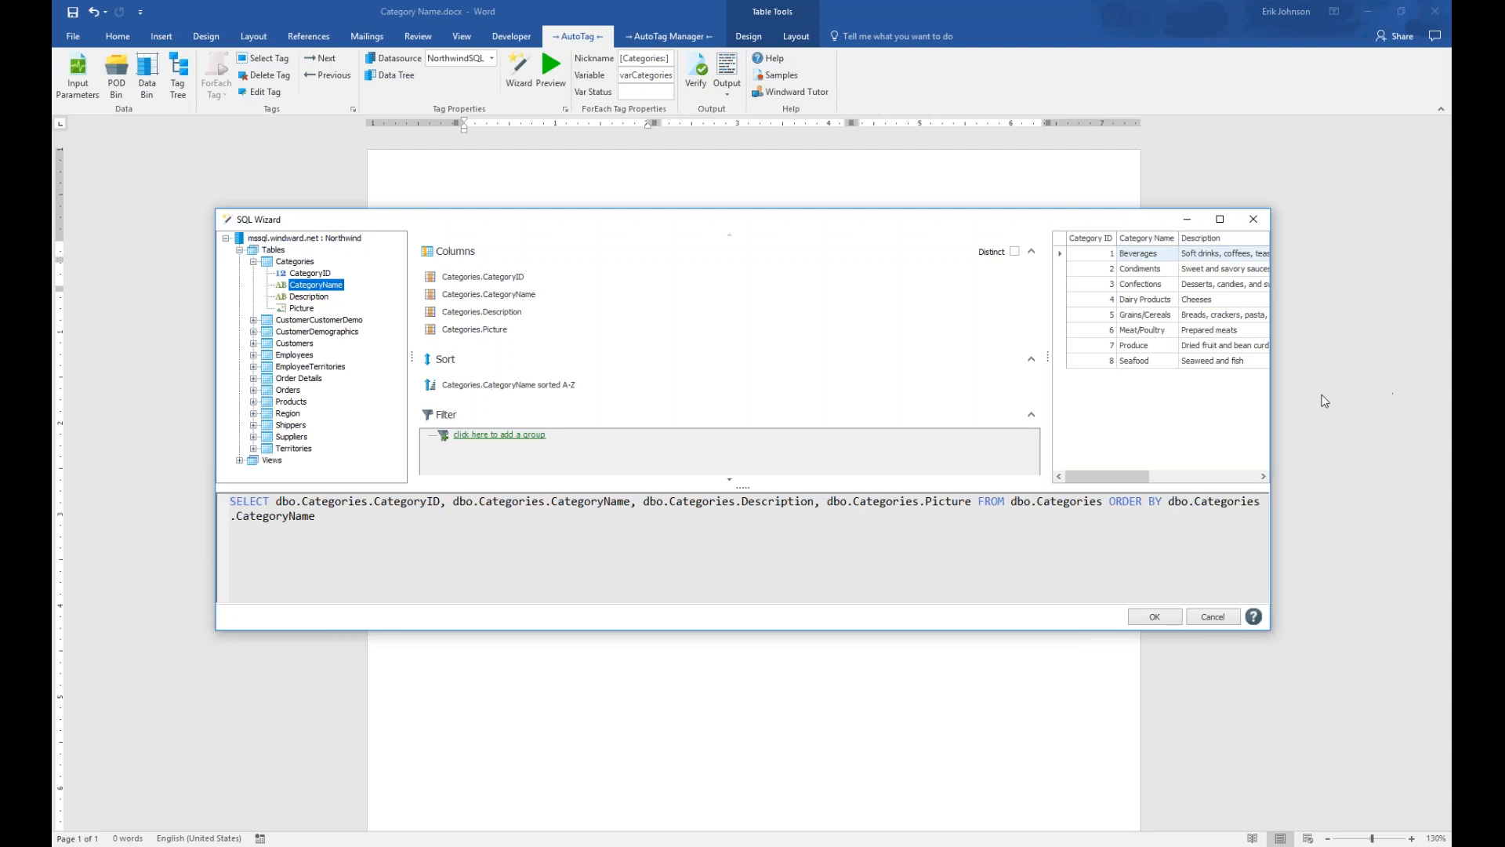
left_click_drag(1048, 359, 766, 358)
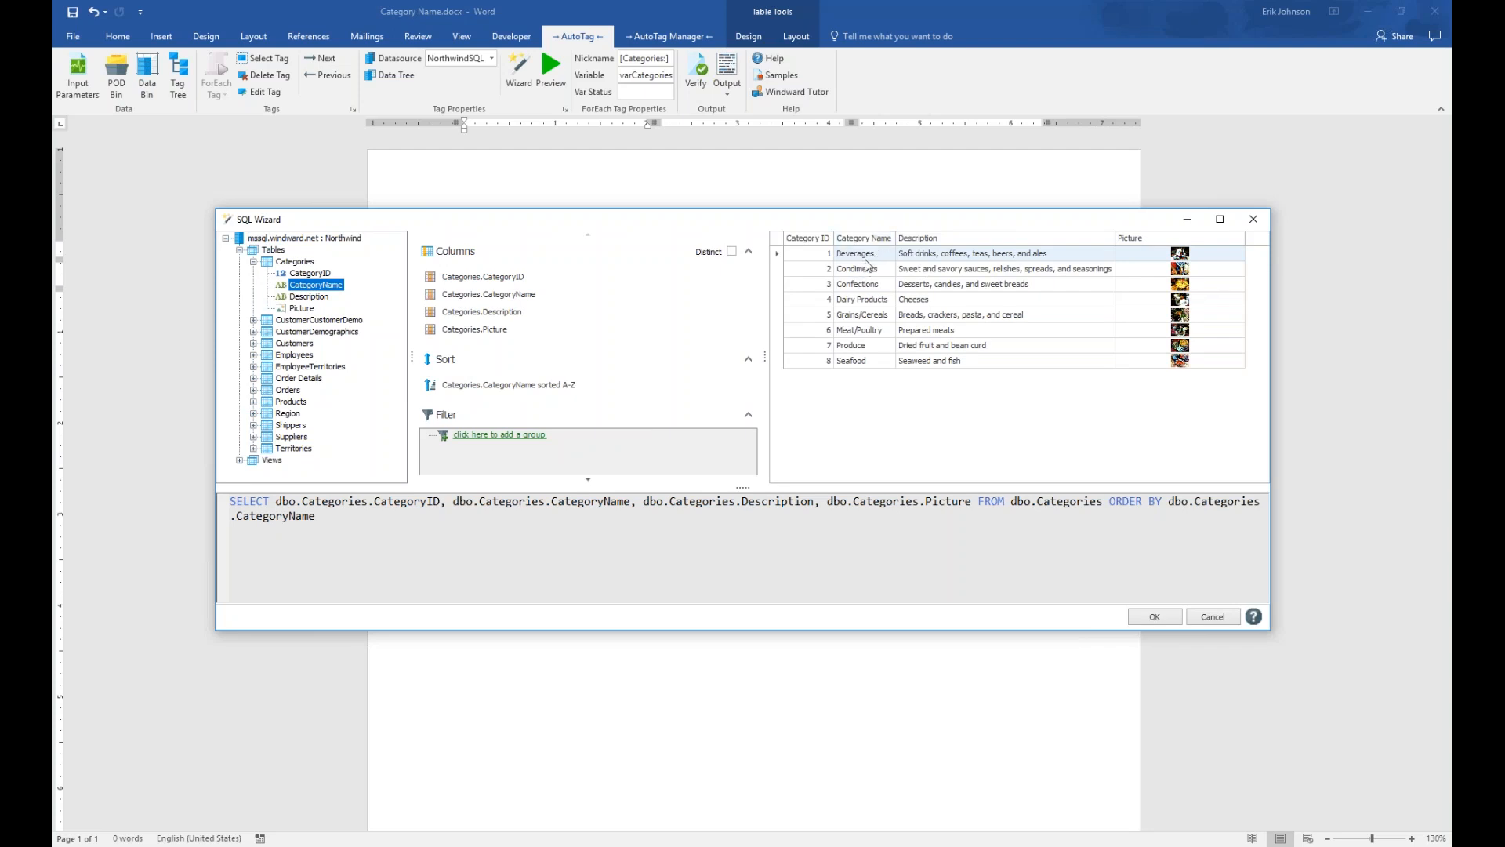
left_click(548, 385)
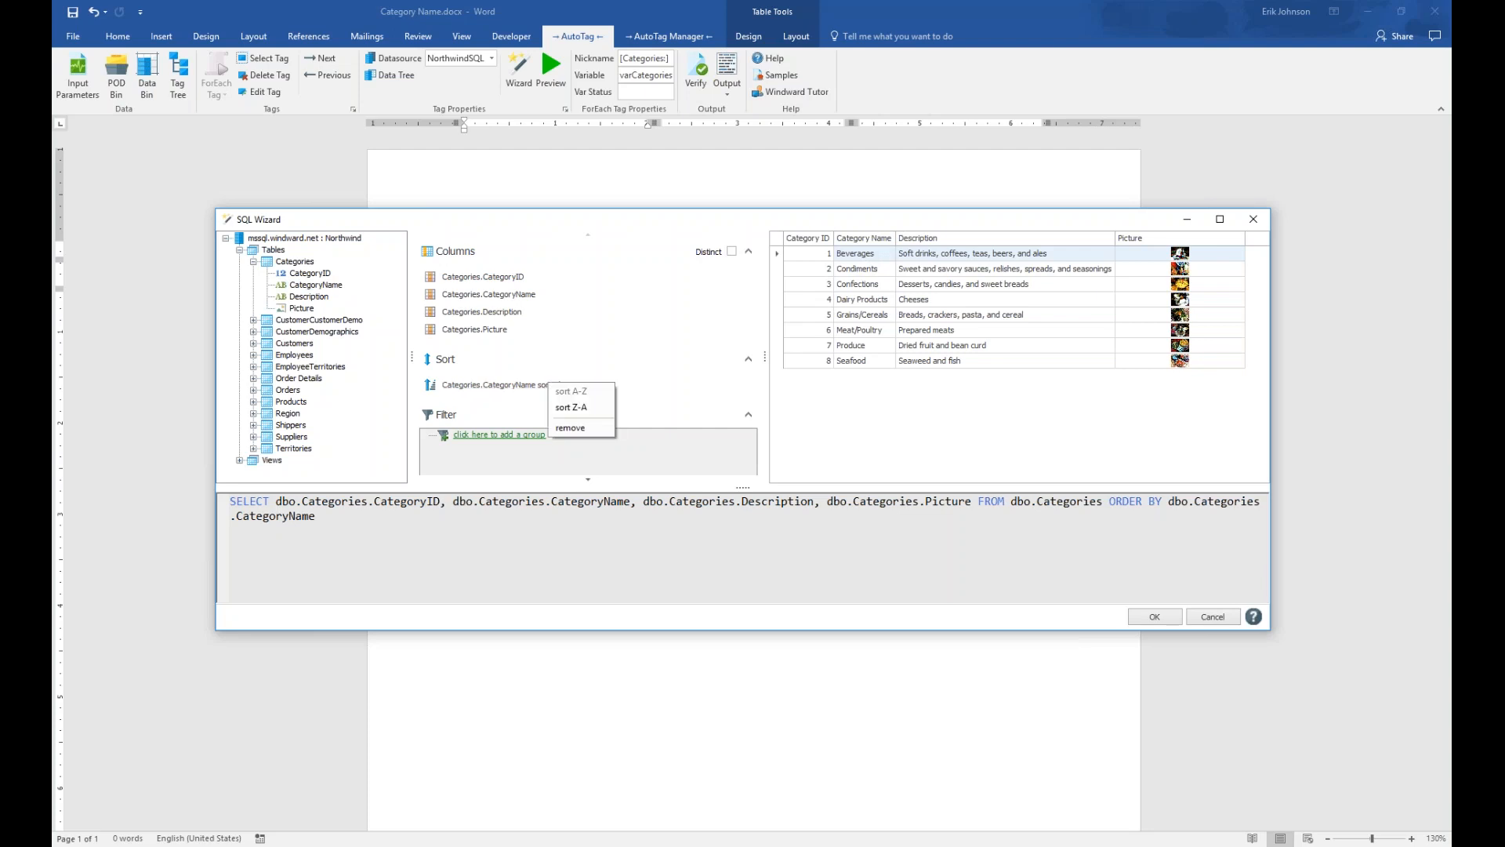
left_click(561, 409)
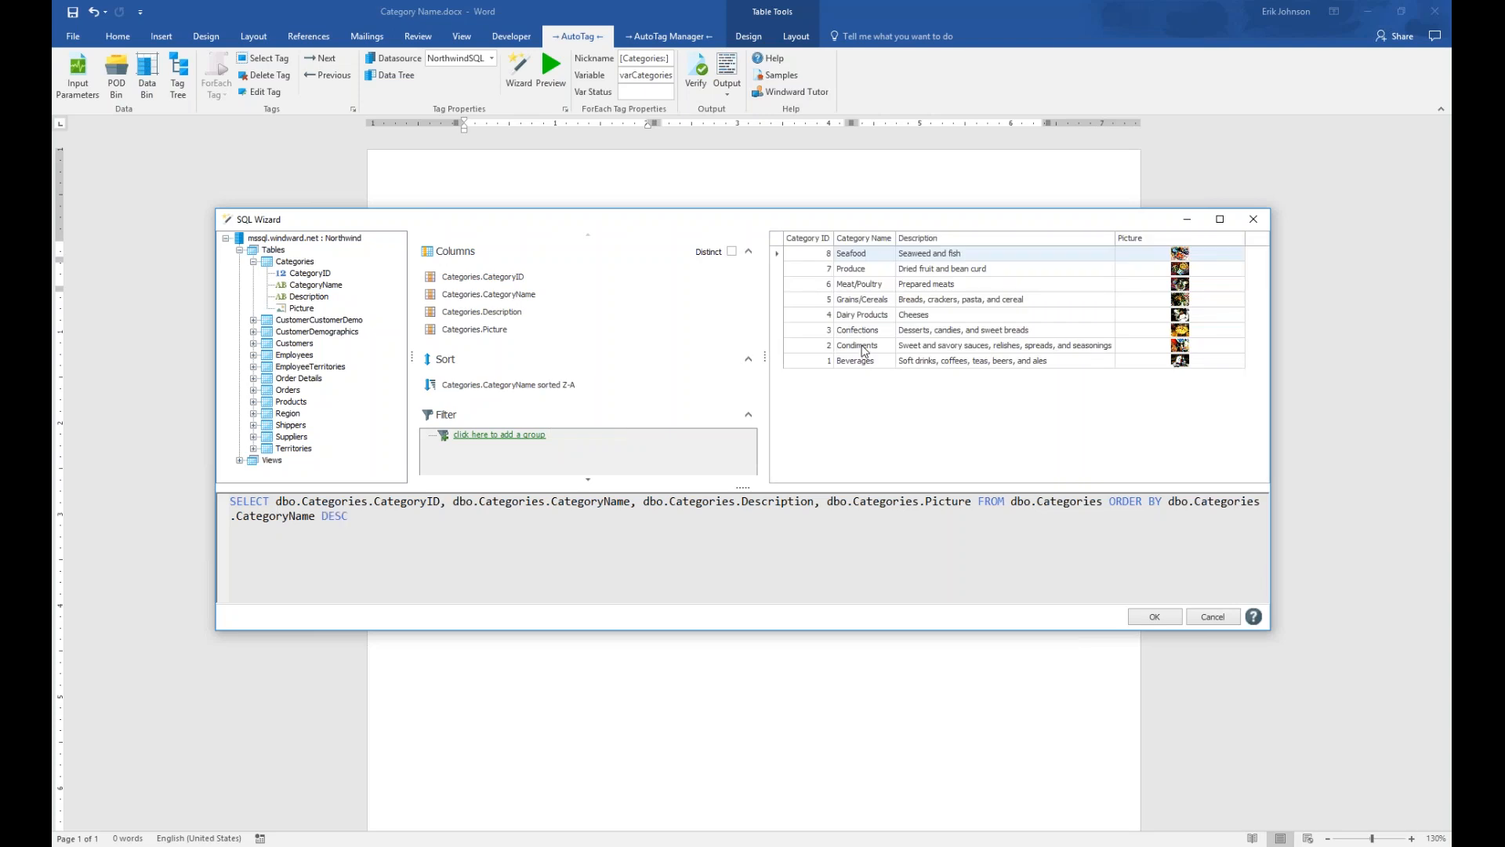
left_click(533, 384)
left_click(549, 394)
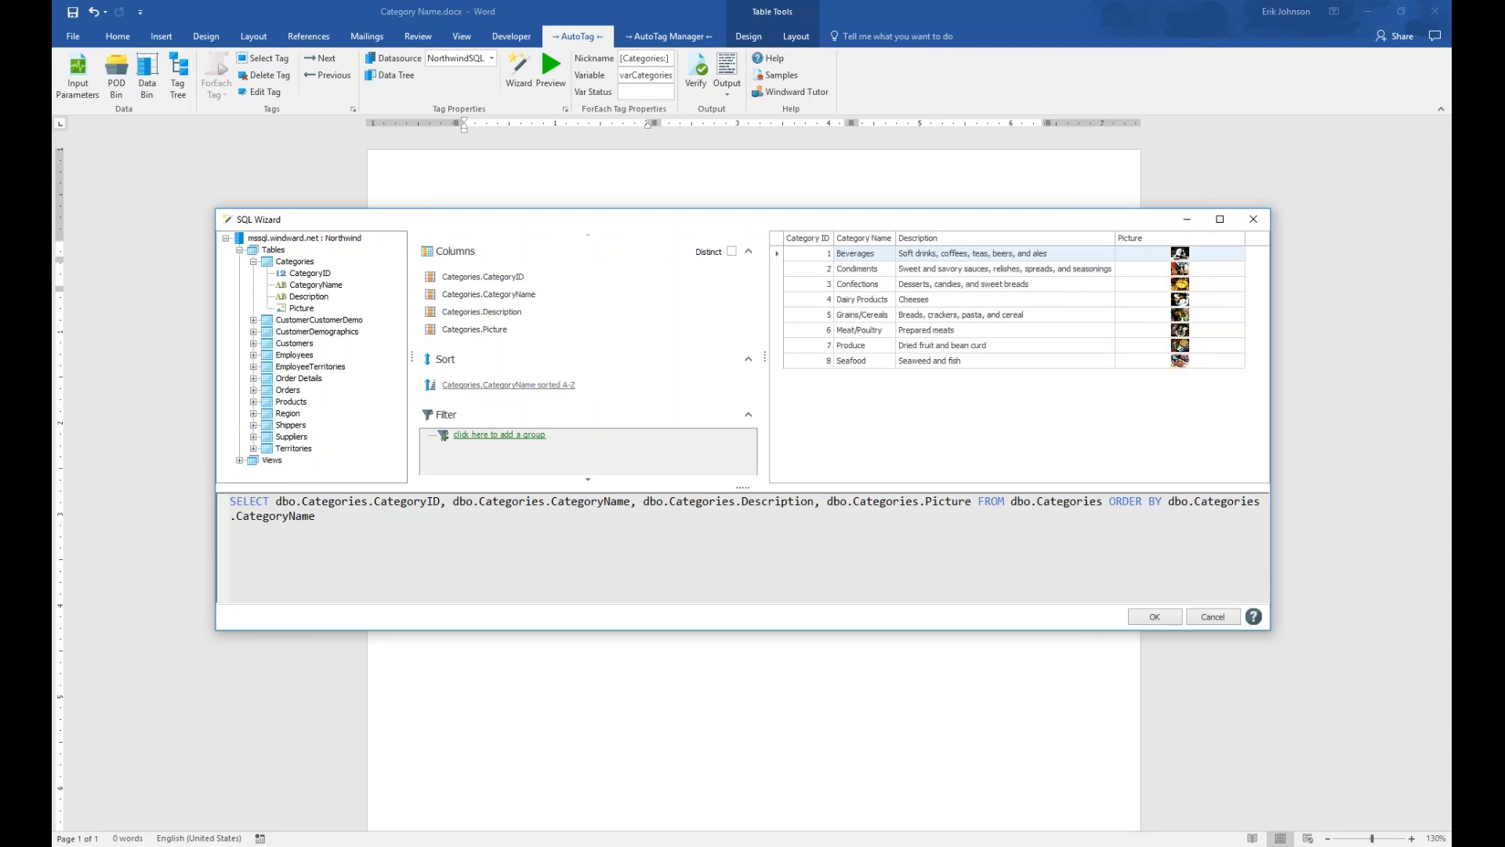
Add a filter group with a condition on the Categories.CategoryName column
mouse_move(524, 471)
left_click(496, 436)
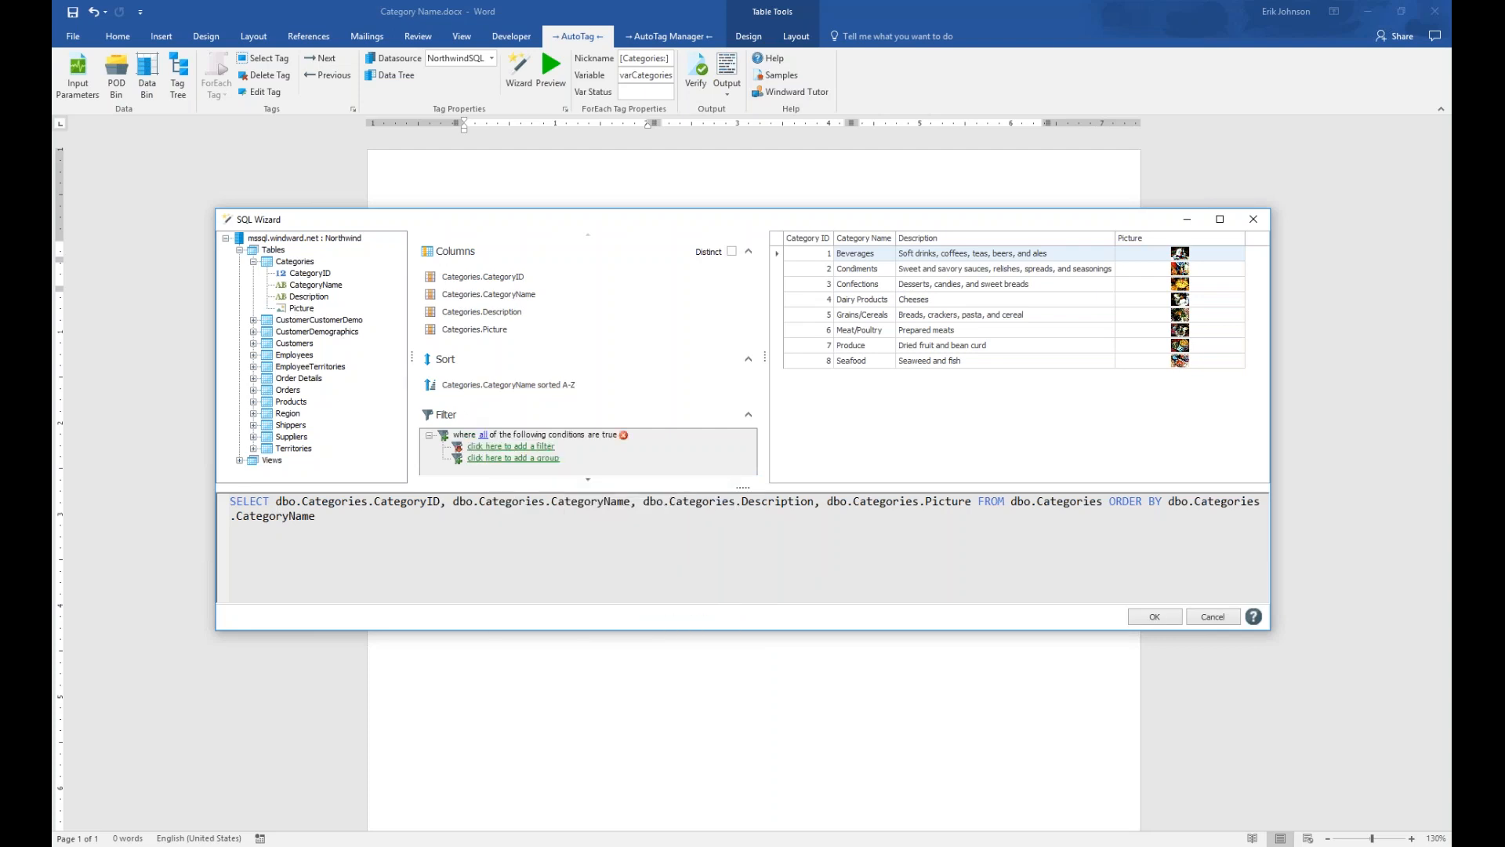
left_click(519, 447)
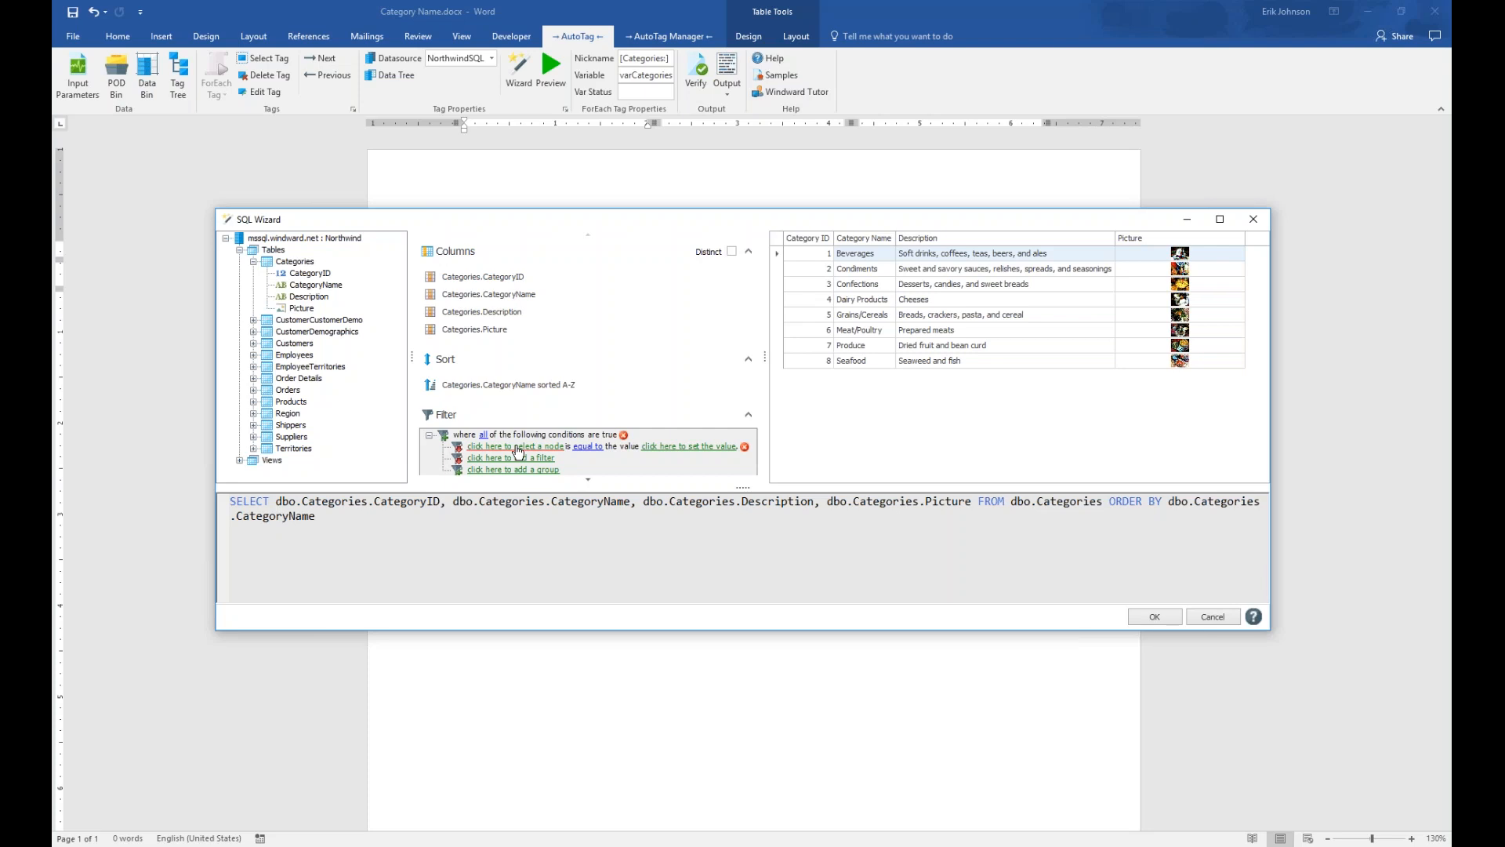
left_click(516, 447)
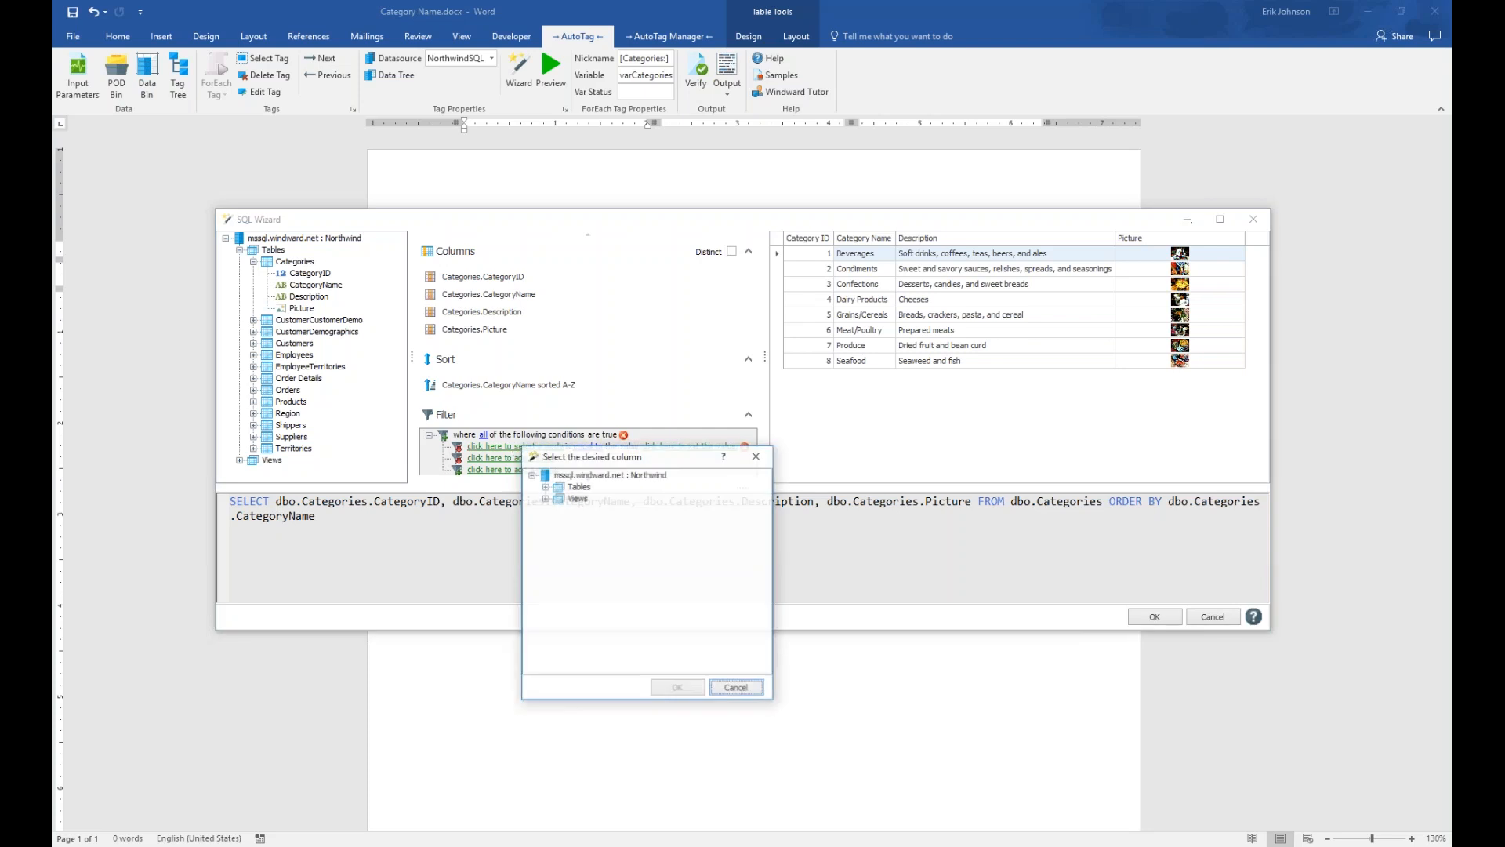
left_click(544, 487)
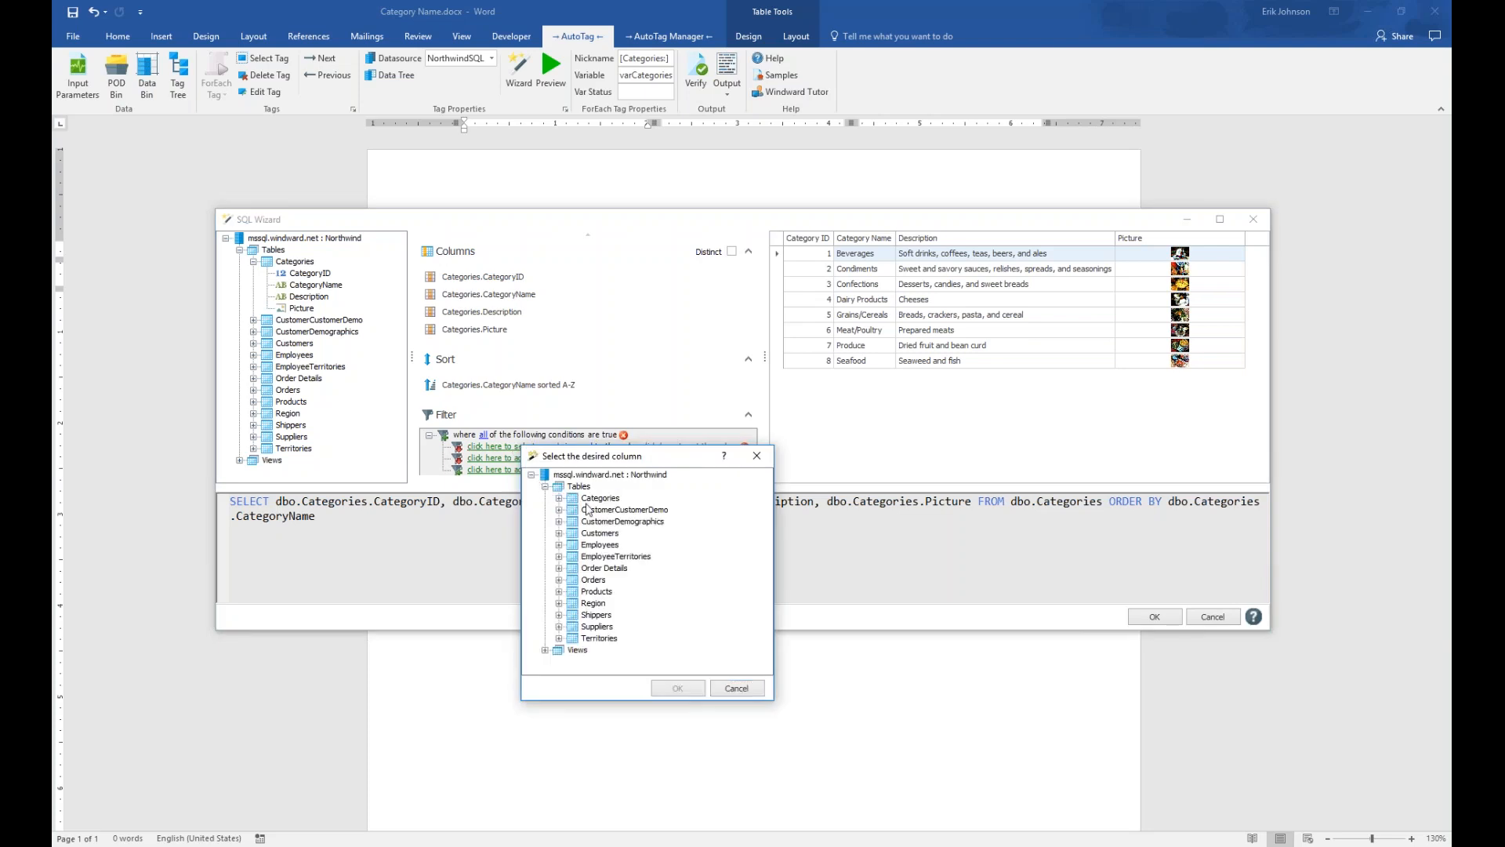
left_click(559, 499)
left_click(620, 521)
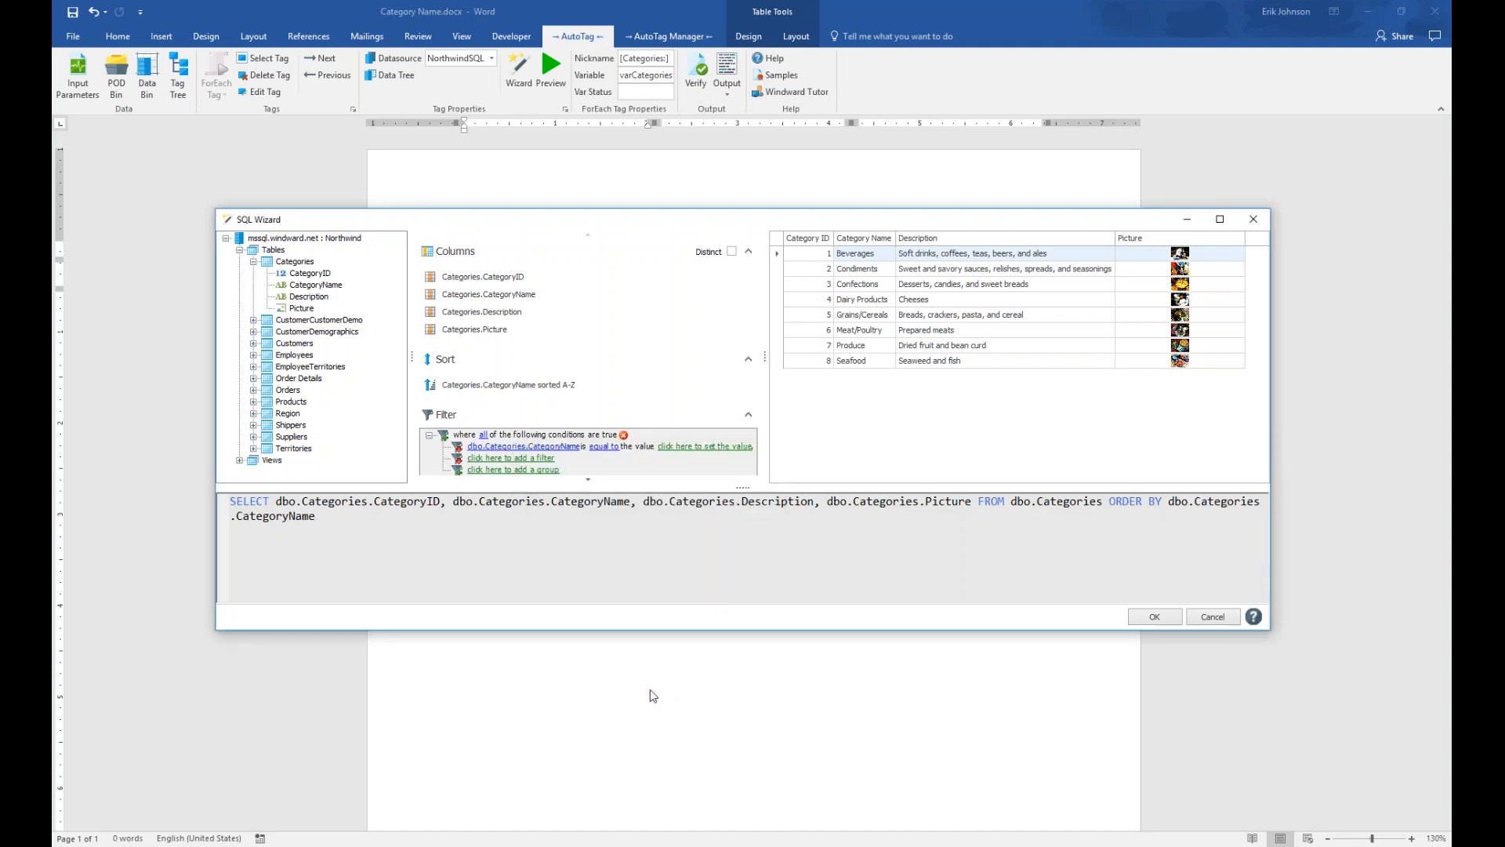
Make the condition CategoryName equal to the ${category} parameter
mouse_move(506, 456)
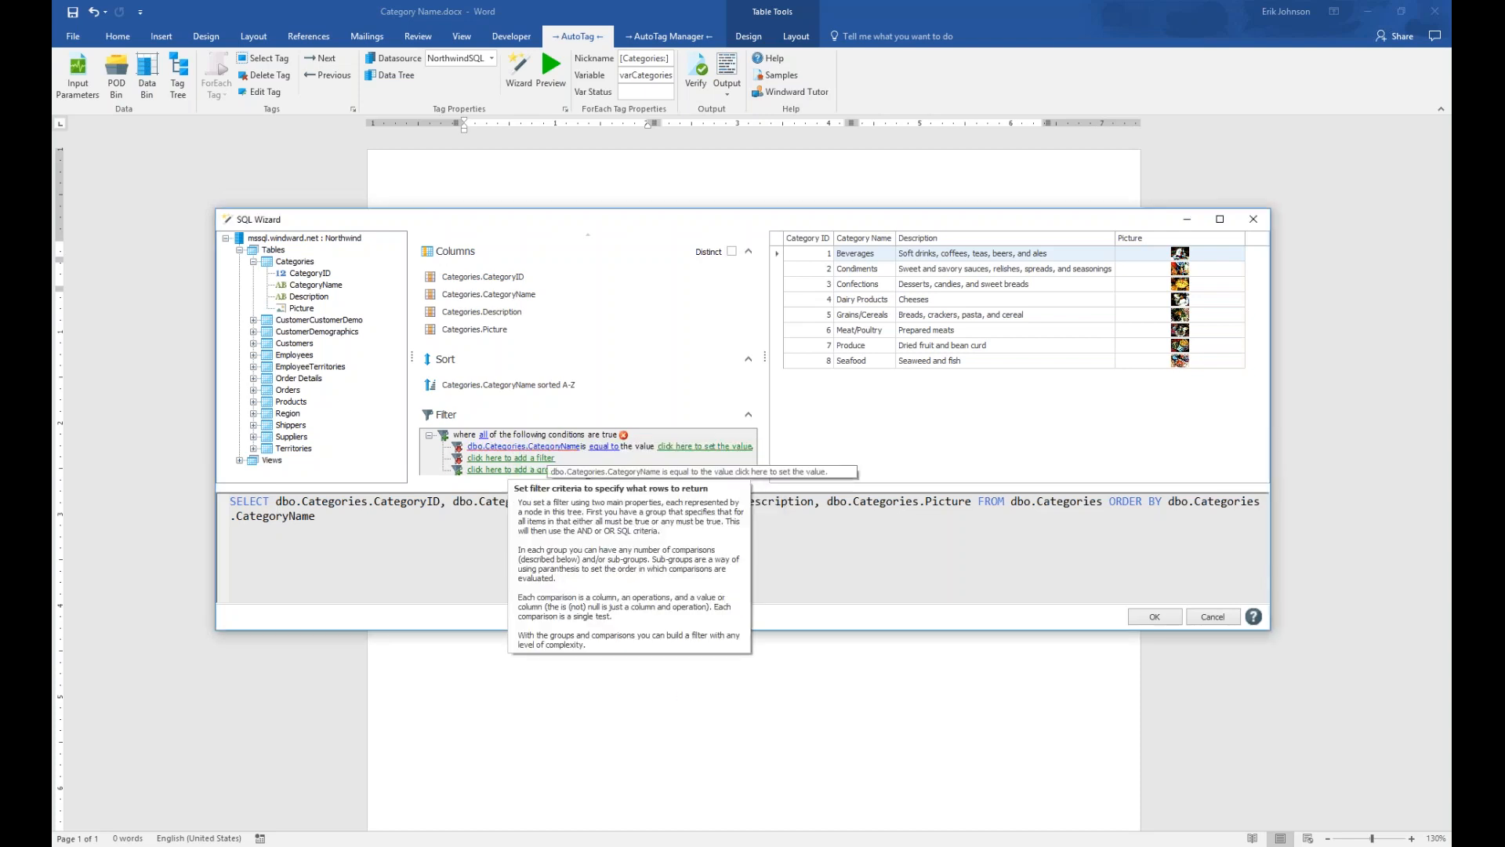
left_click(611, 448)
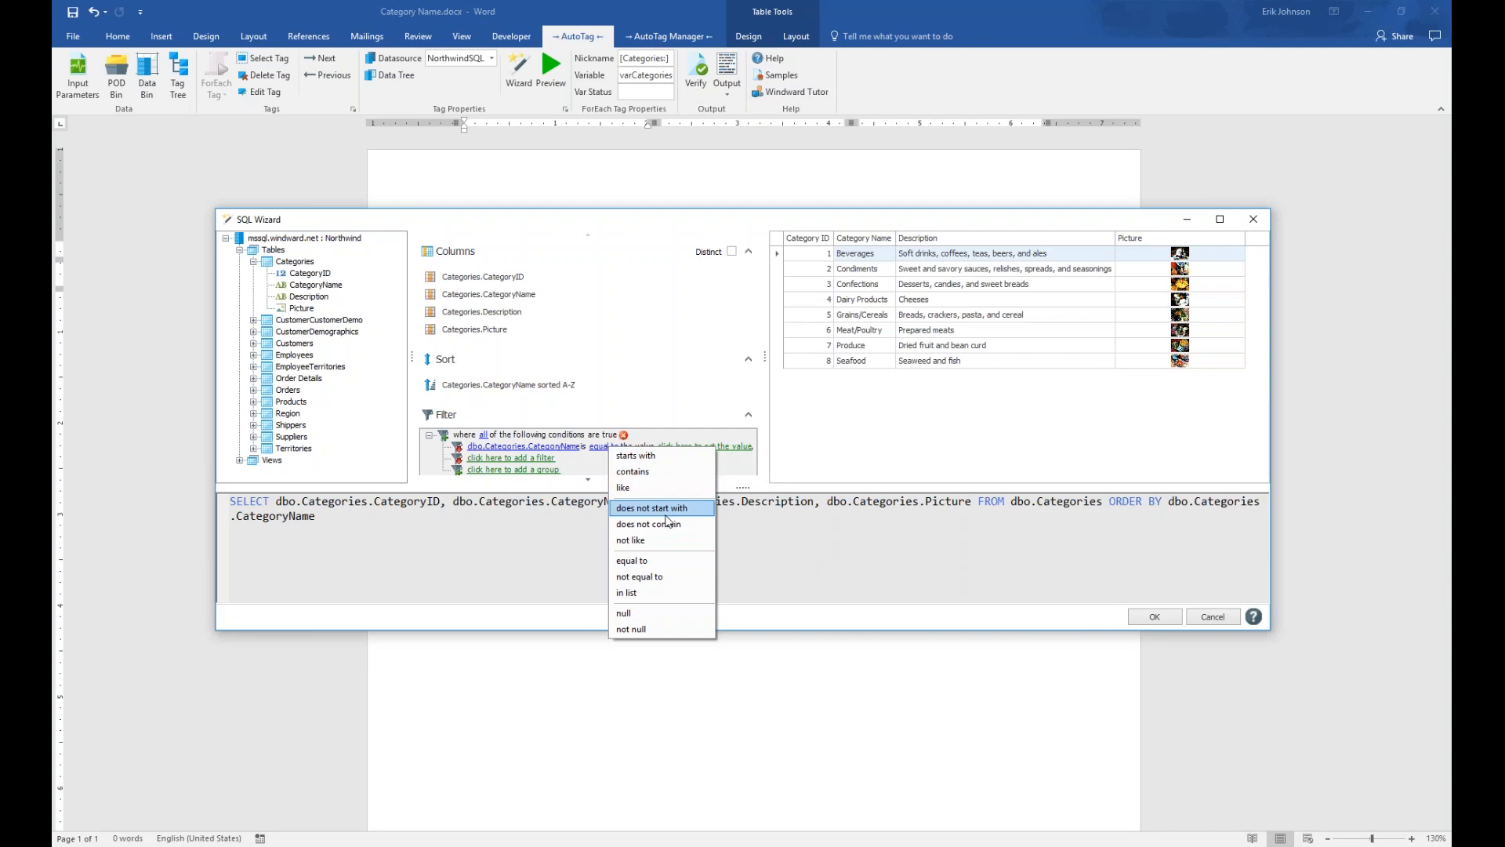
left_click(663, 561)
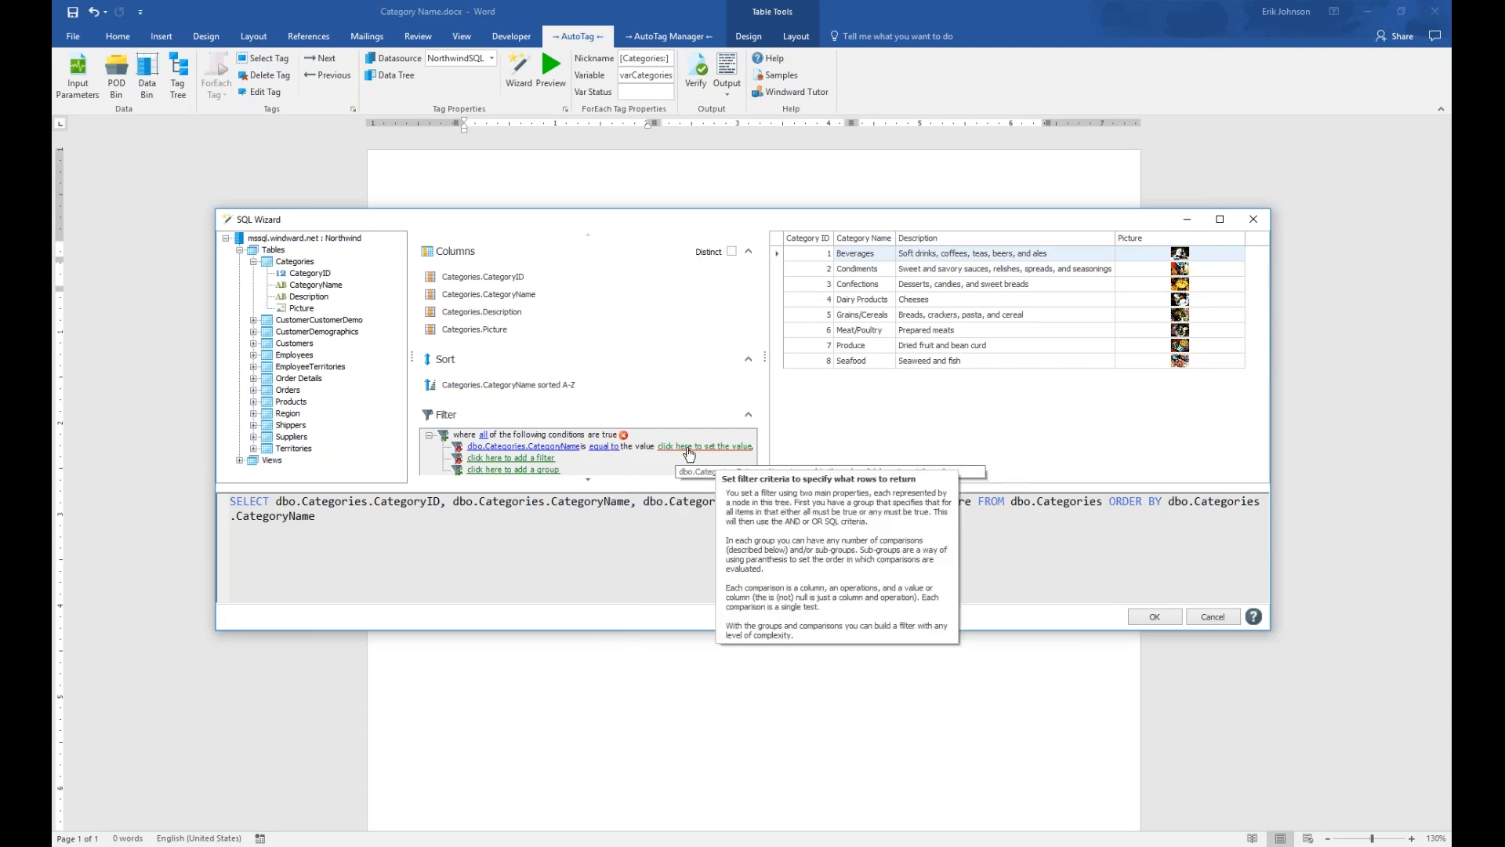
left_click(721, 448)
left_click(742, 448)
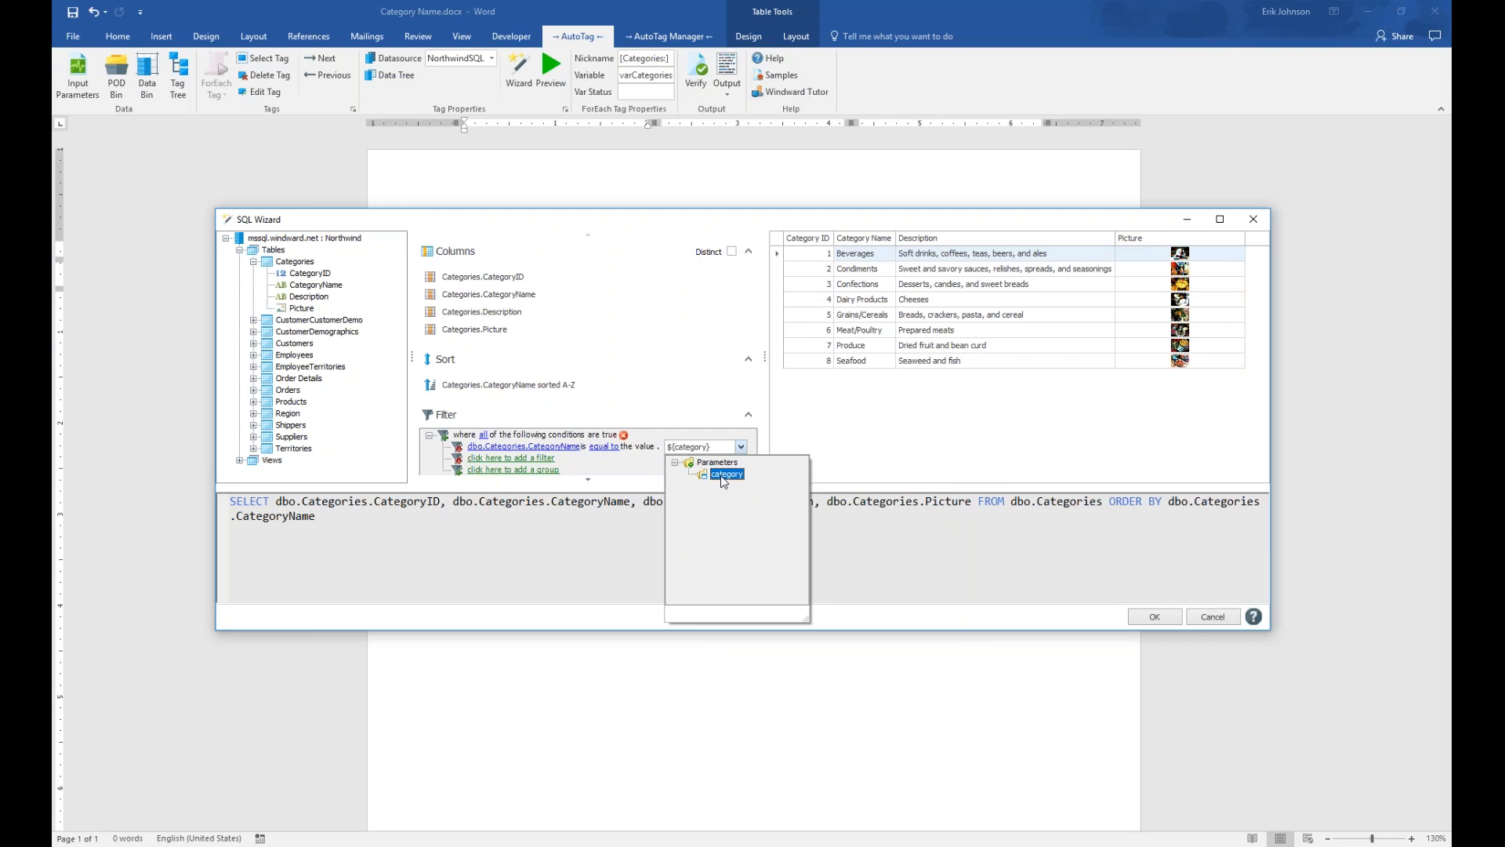
left_click(722, 475)
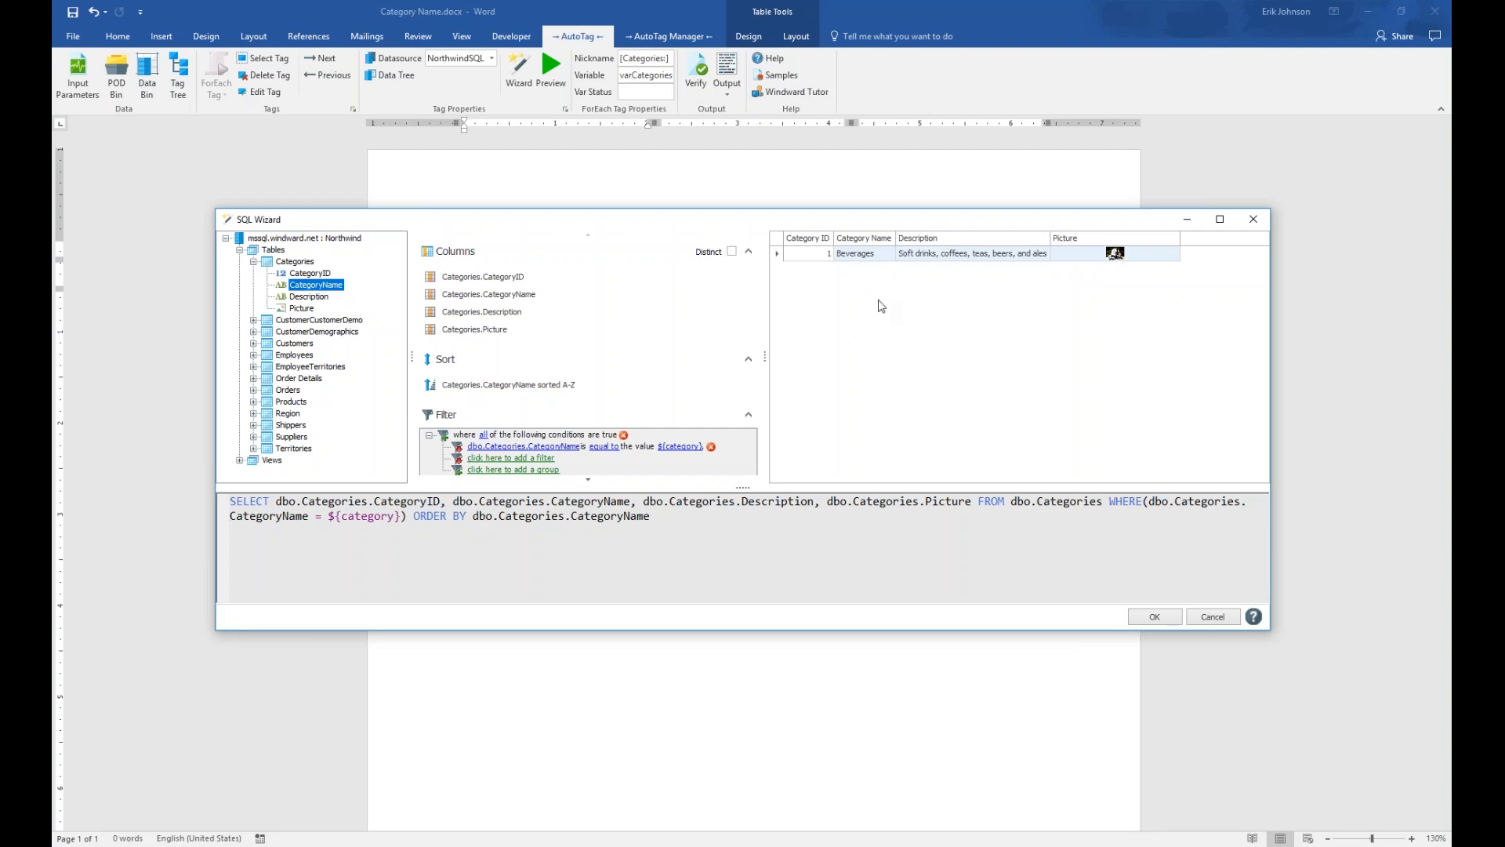
mouse_move(502, 443)
Accept the SQL query and start generating output, saving the template when prompted
left_click(1154, 617)
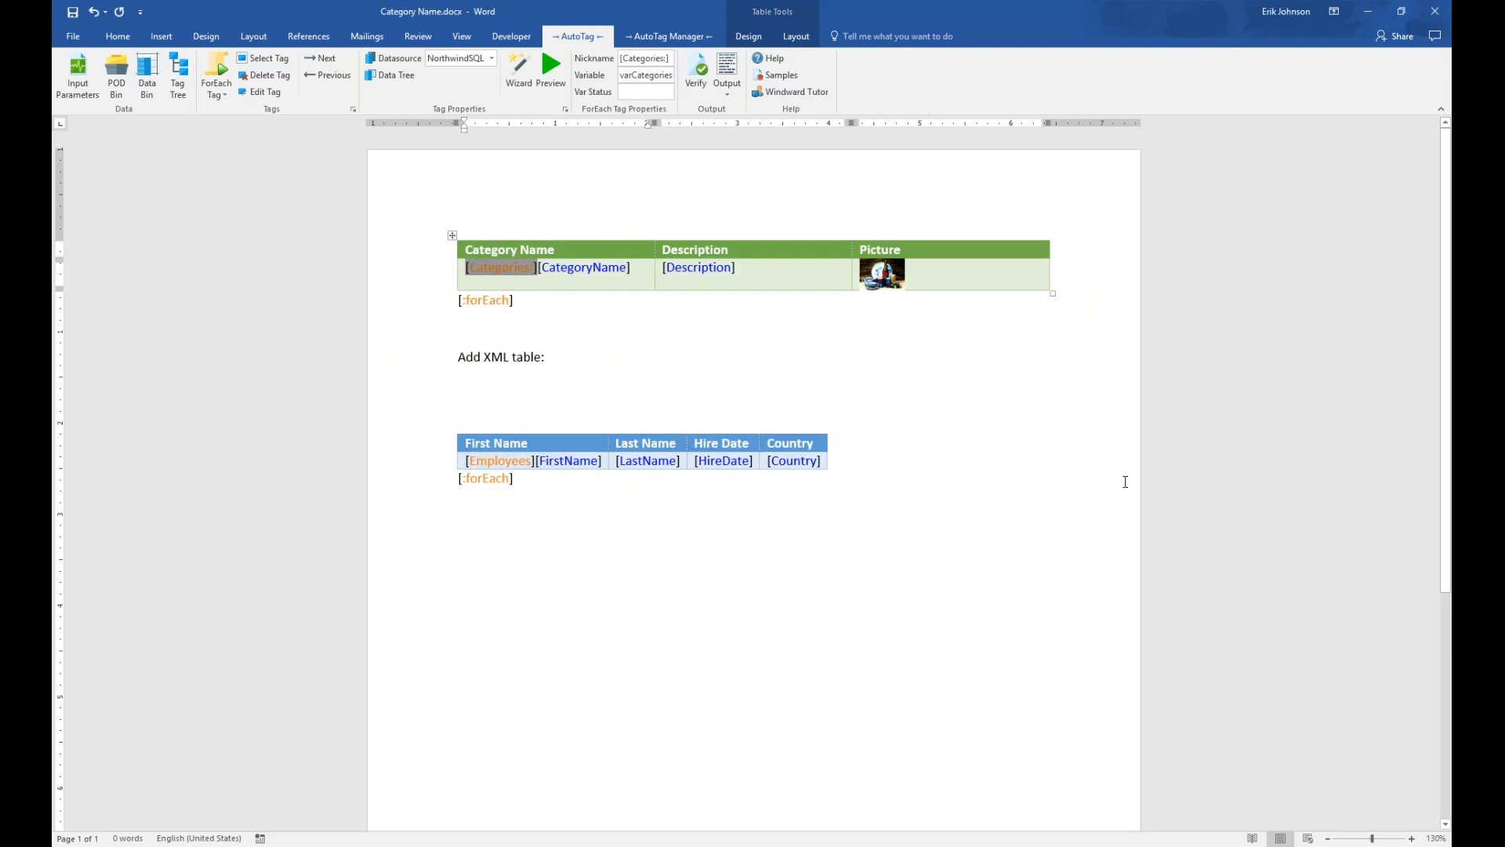
left_click(729, 69)
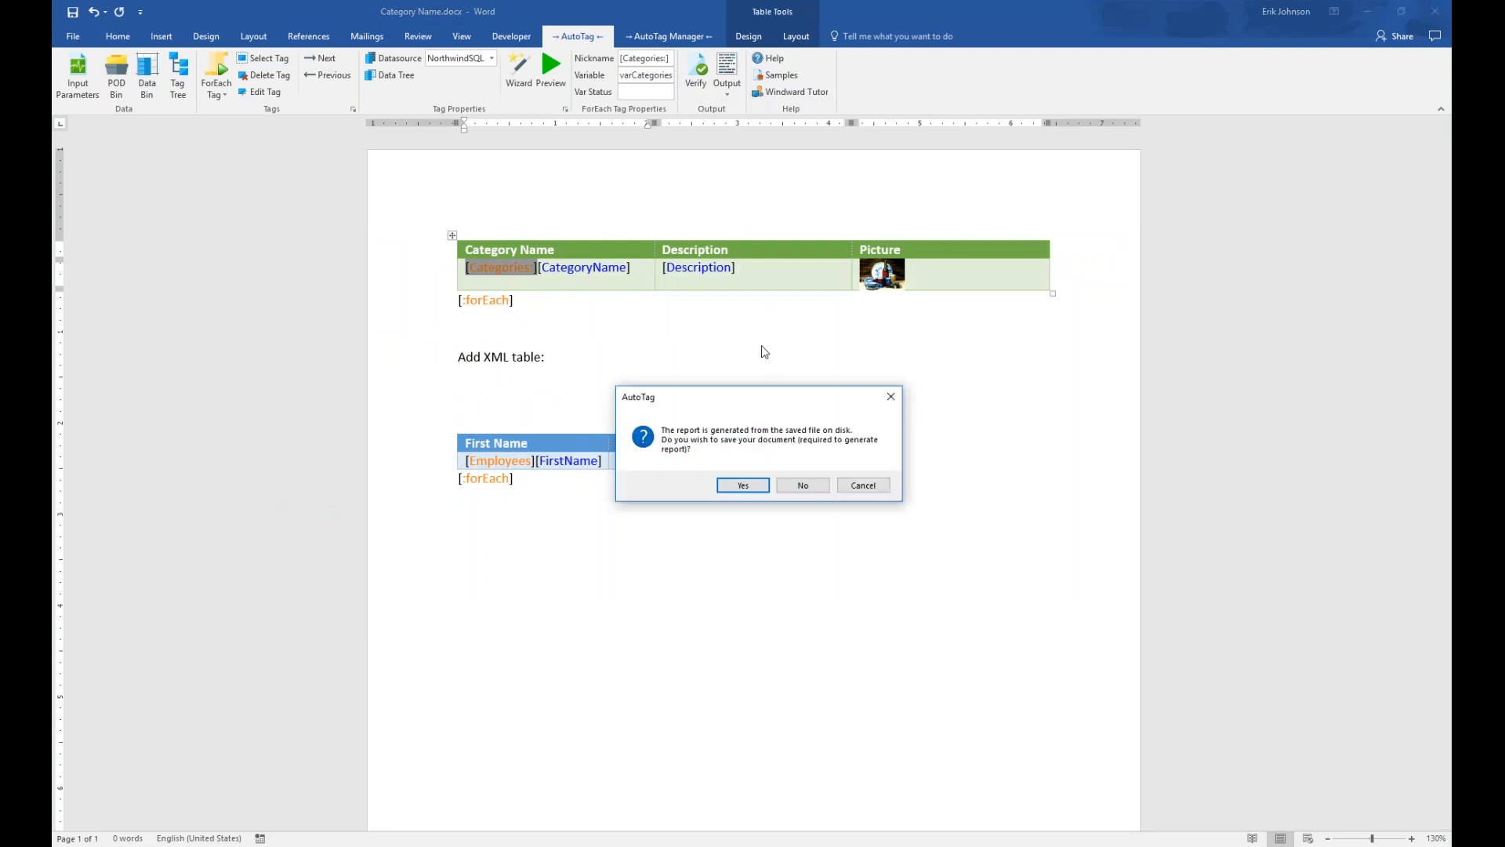
left_click(847, 488)
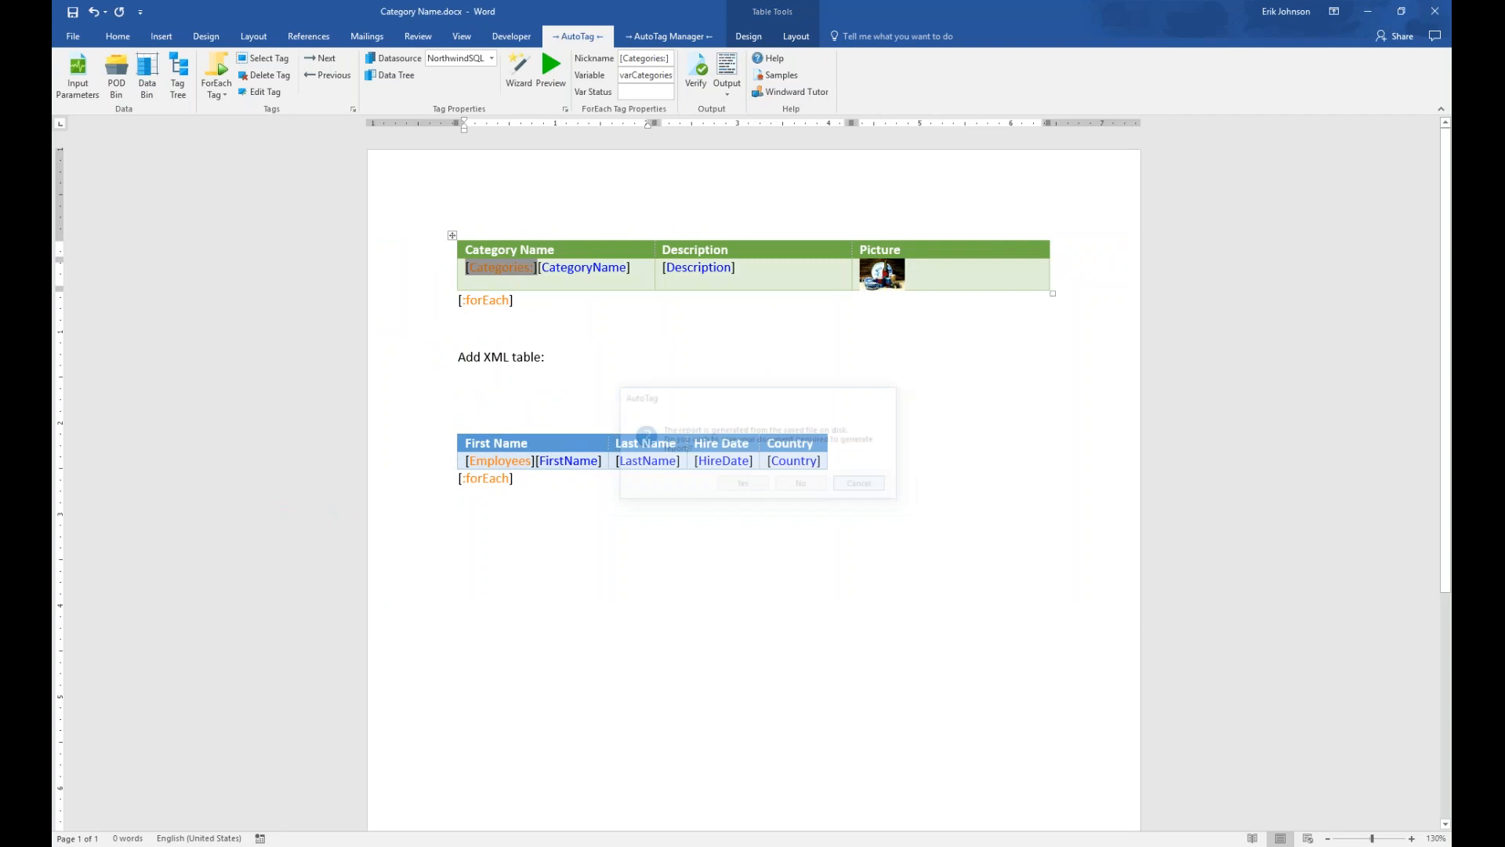
left_click(729, 90)
left_click(741, 110)
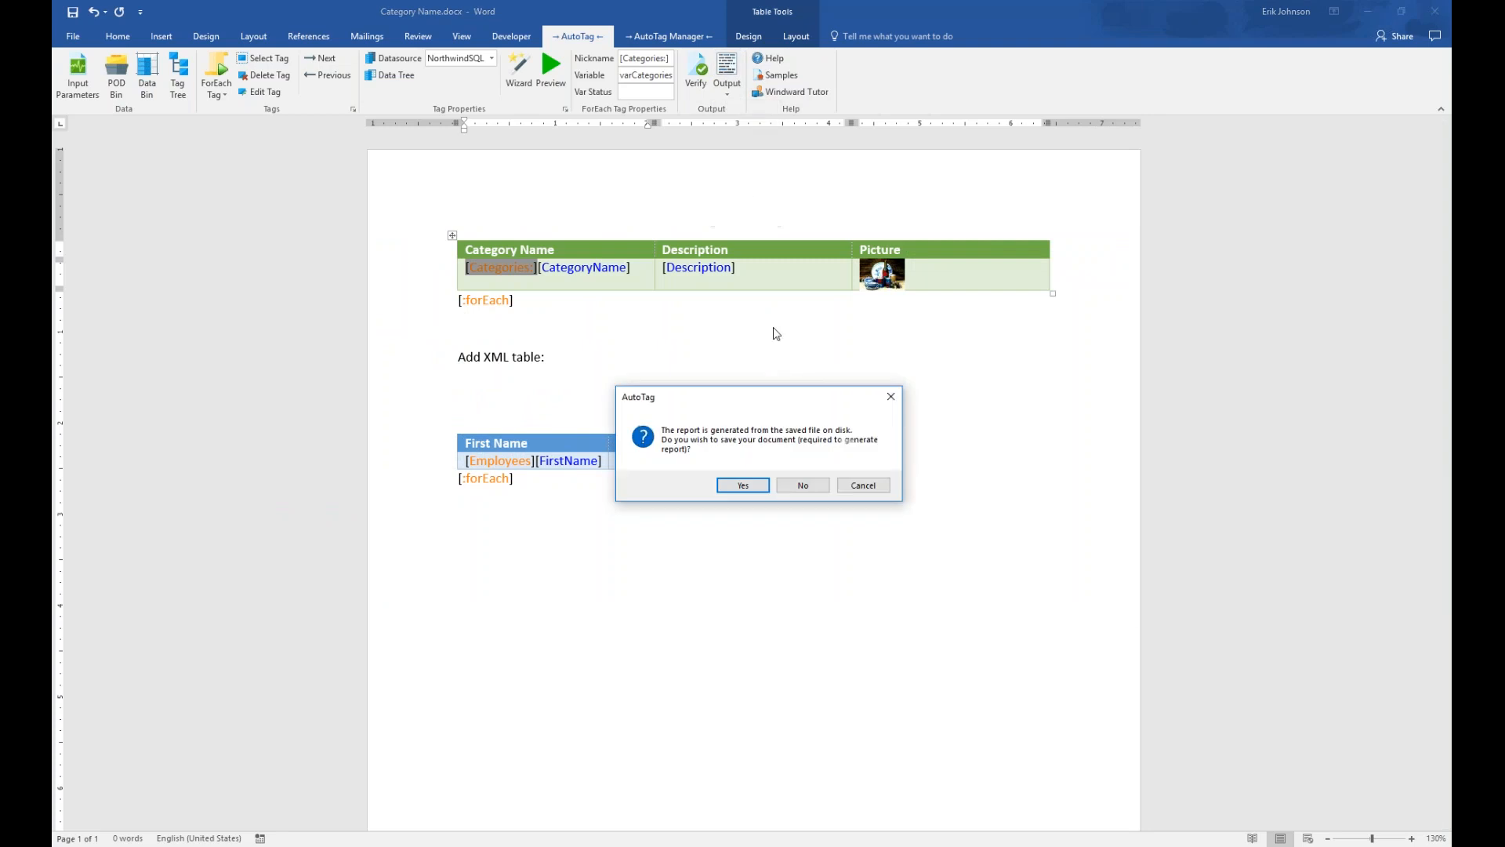
left_click(742, 486)
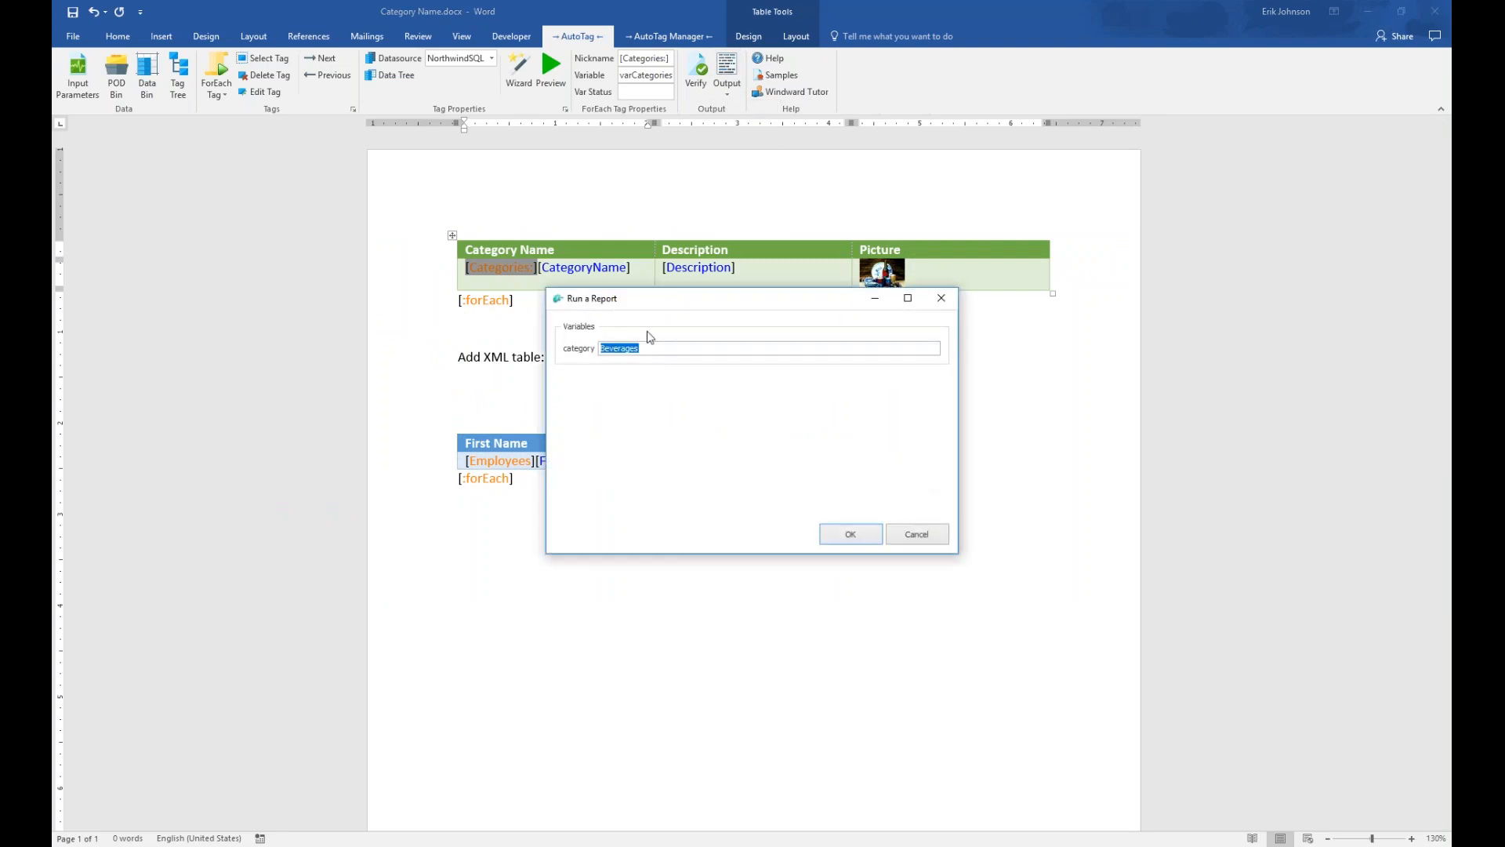
Run the report with the category variable set to Seafood
left_click_drag(654, 303, 653, 358)
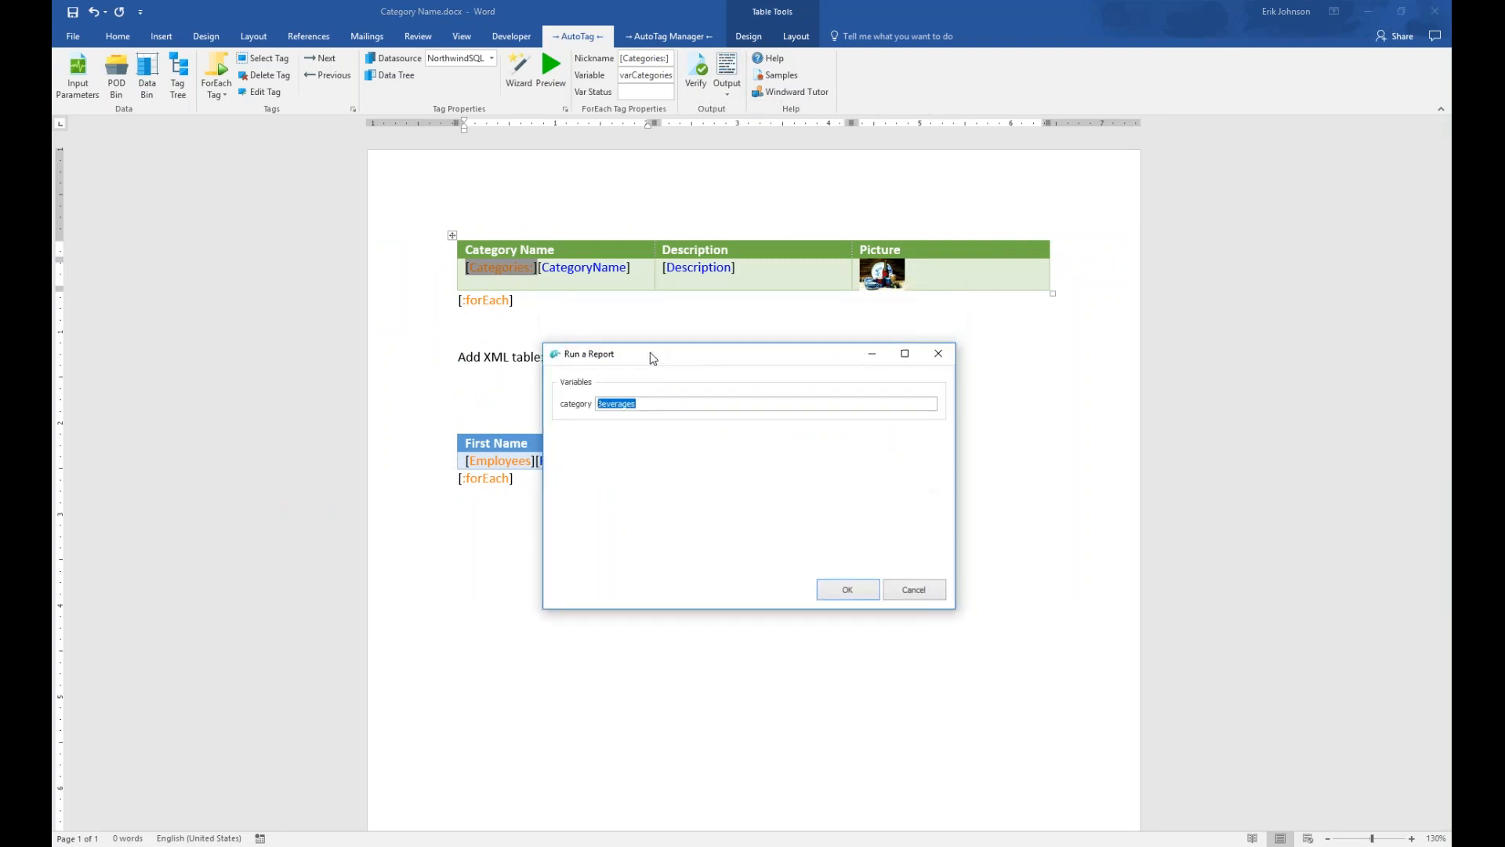
type("Seafood")
left_click(847, 592)
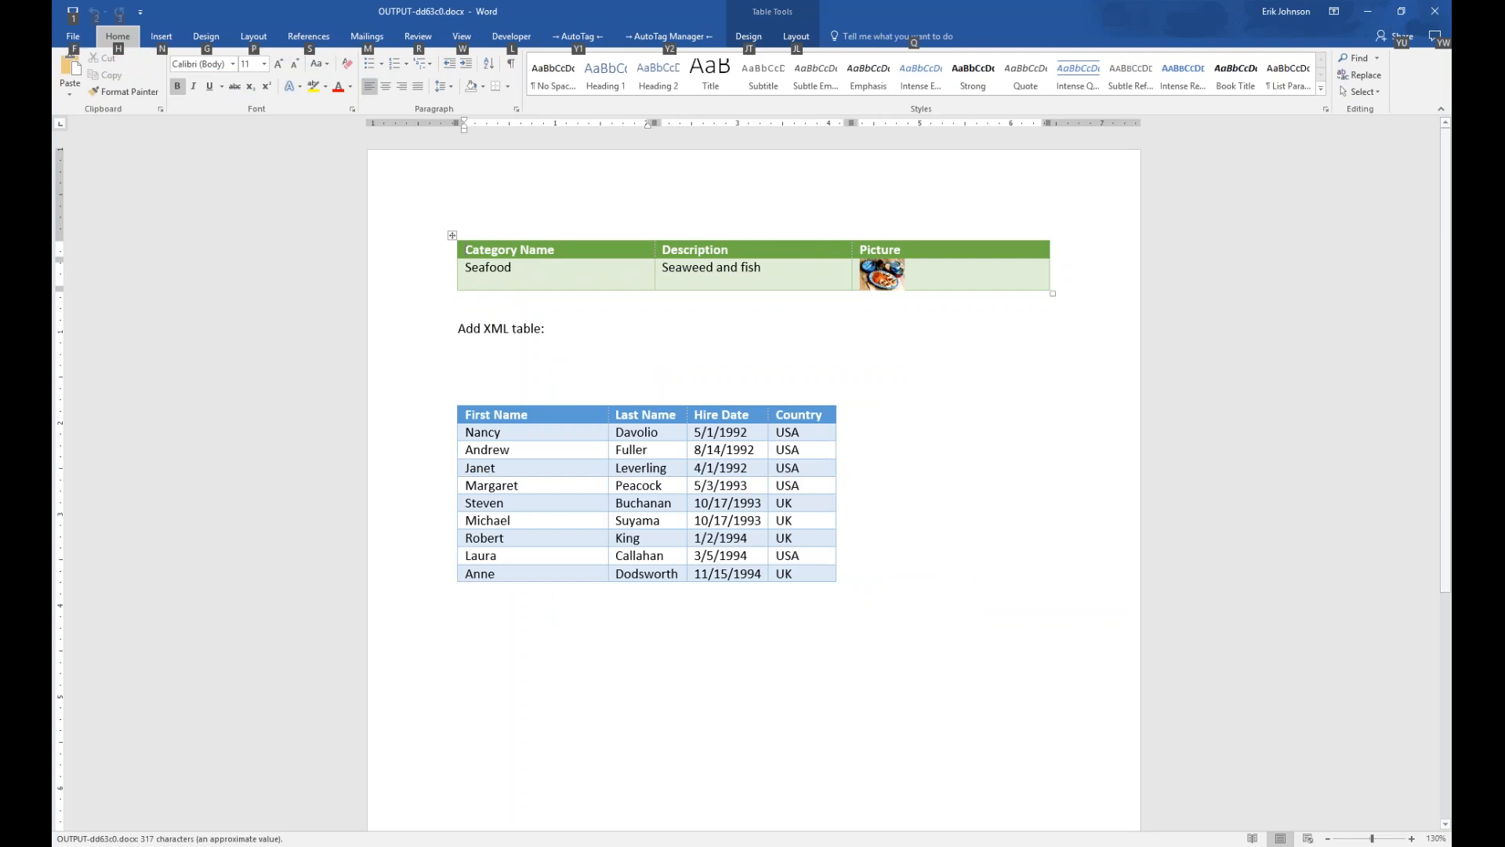
Snap the Seafood output beside the template to compare, then close it and maximize the template
key("super+Right")
key("Return")
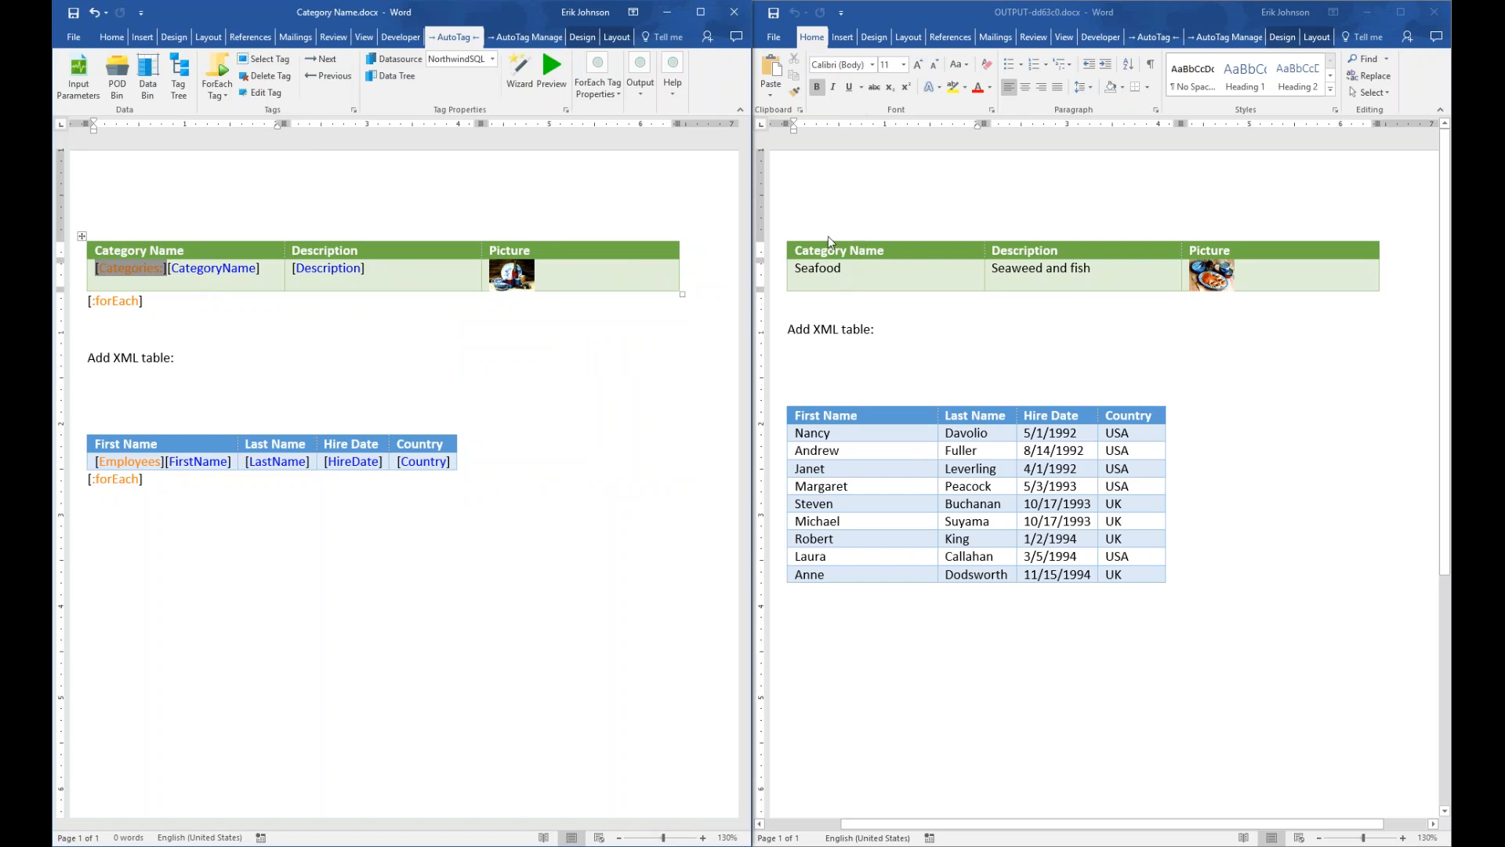
left_click(1438, 12)
double_click(694, 17)
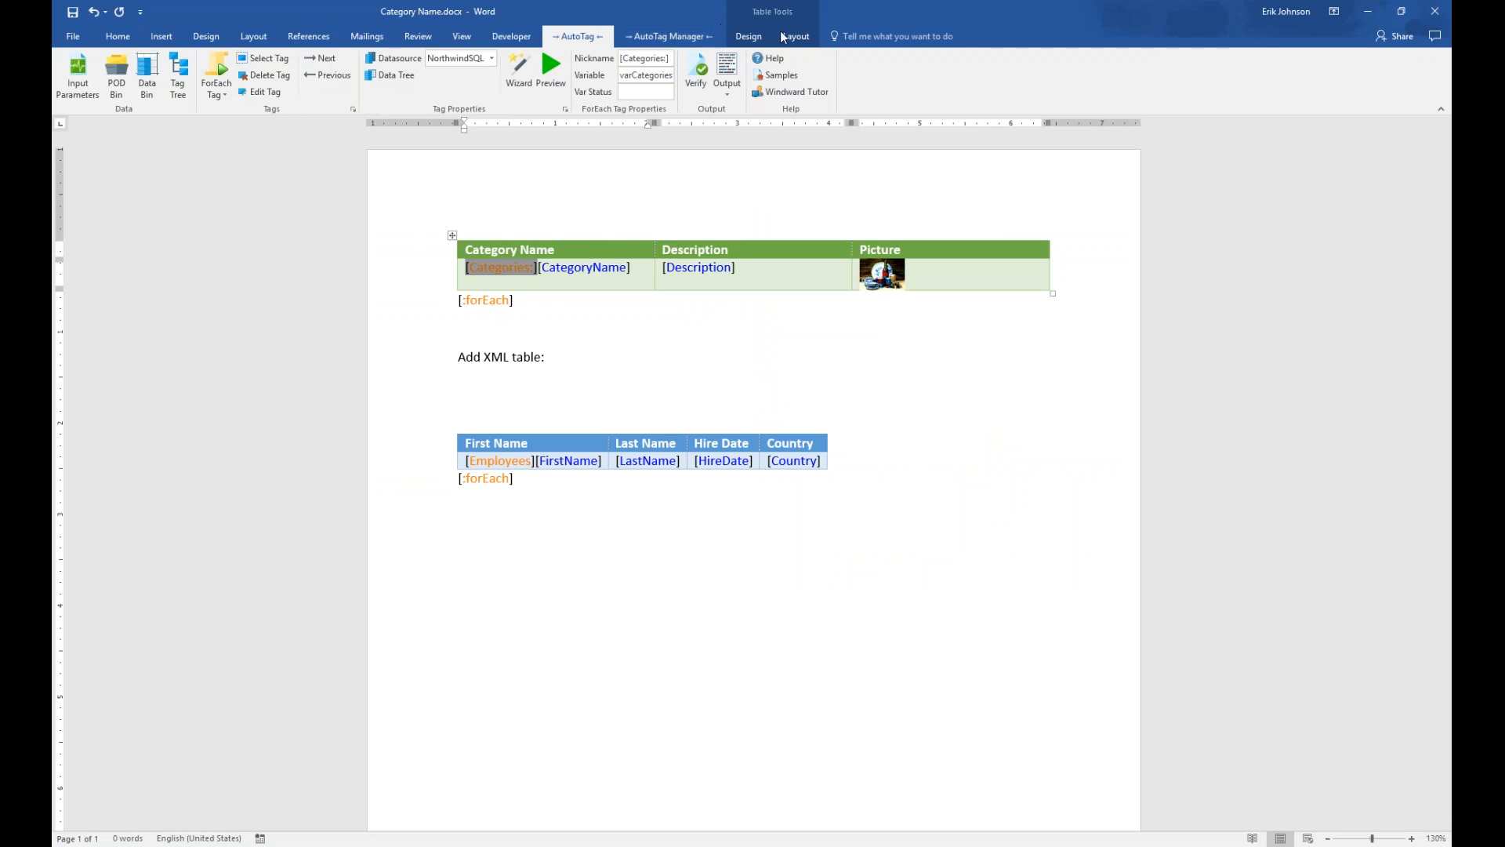
Select the [Employees] tag and open its XPath Wizard, showing /ROOT/Employees
mouse_move(505, 272)
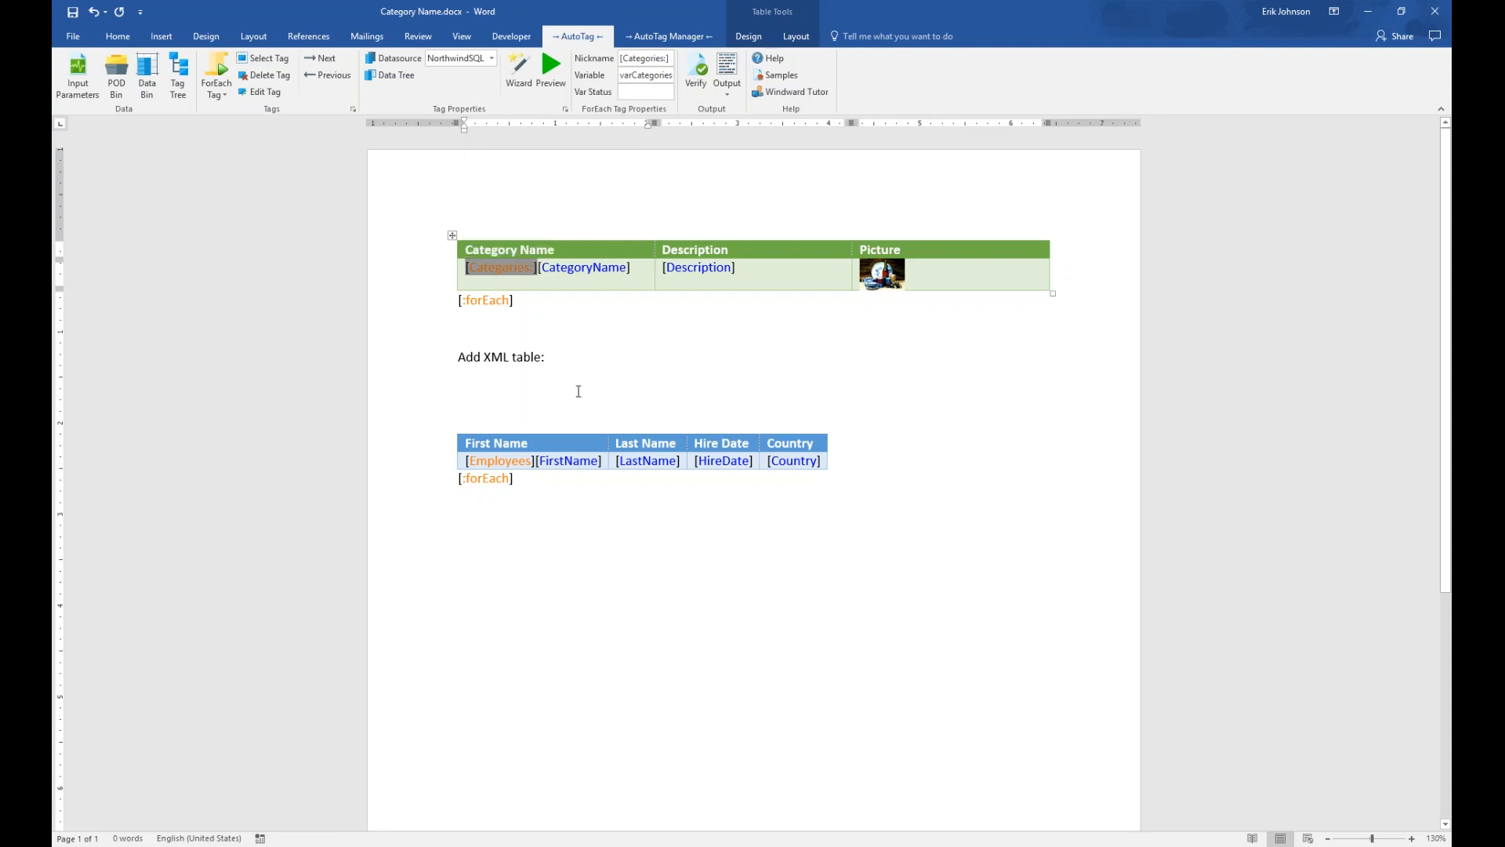
mouse_move(504, 469)
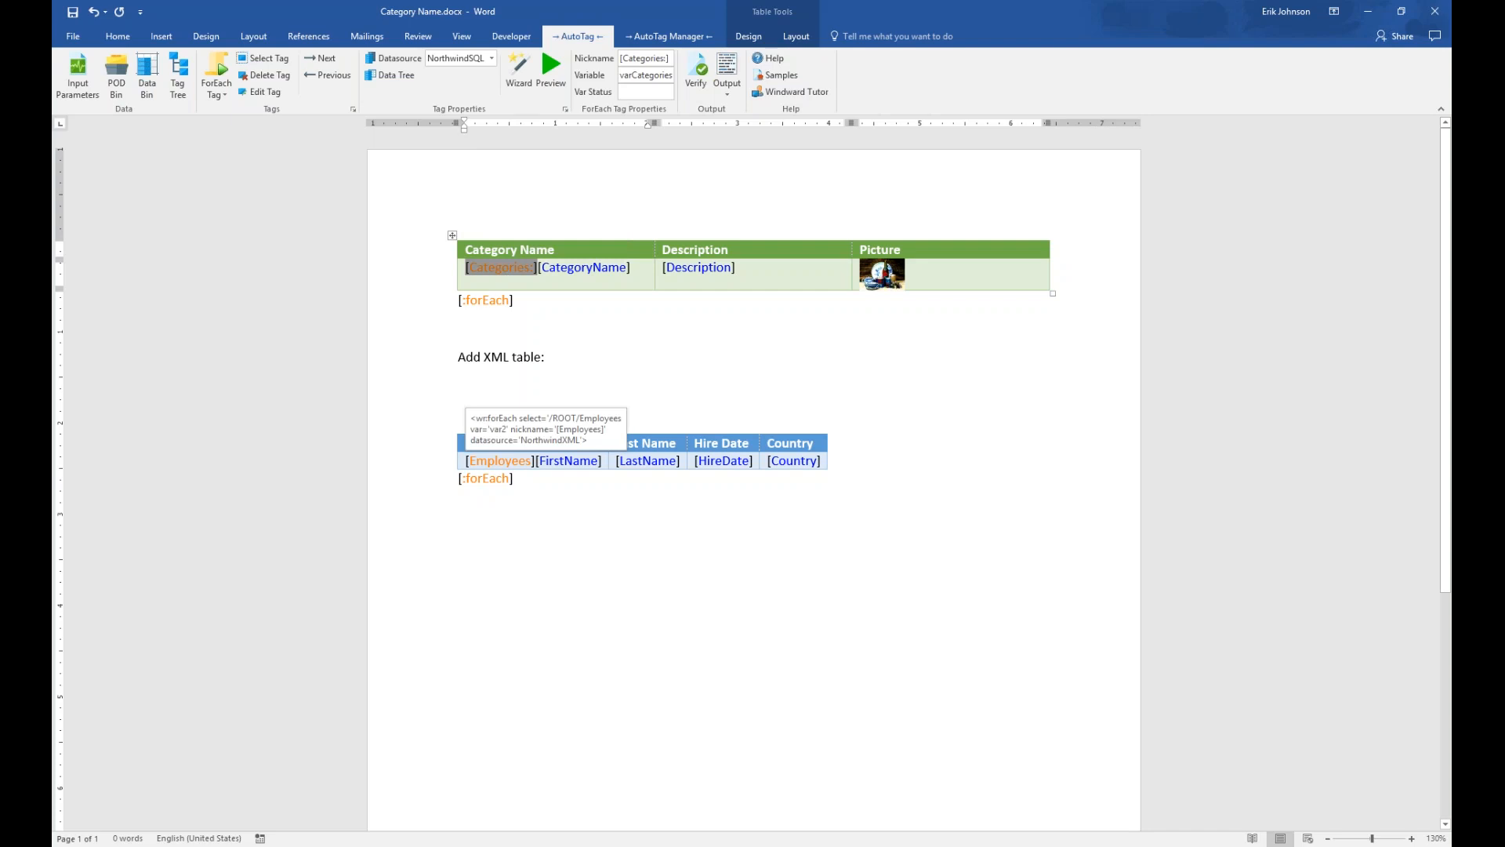
left_click(506, 464)
double_click(509, 464)
left_click(1081, 171)
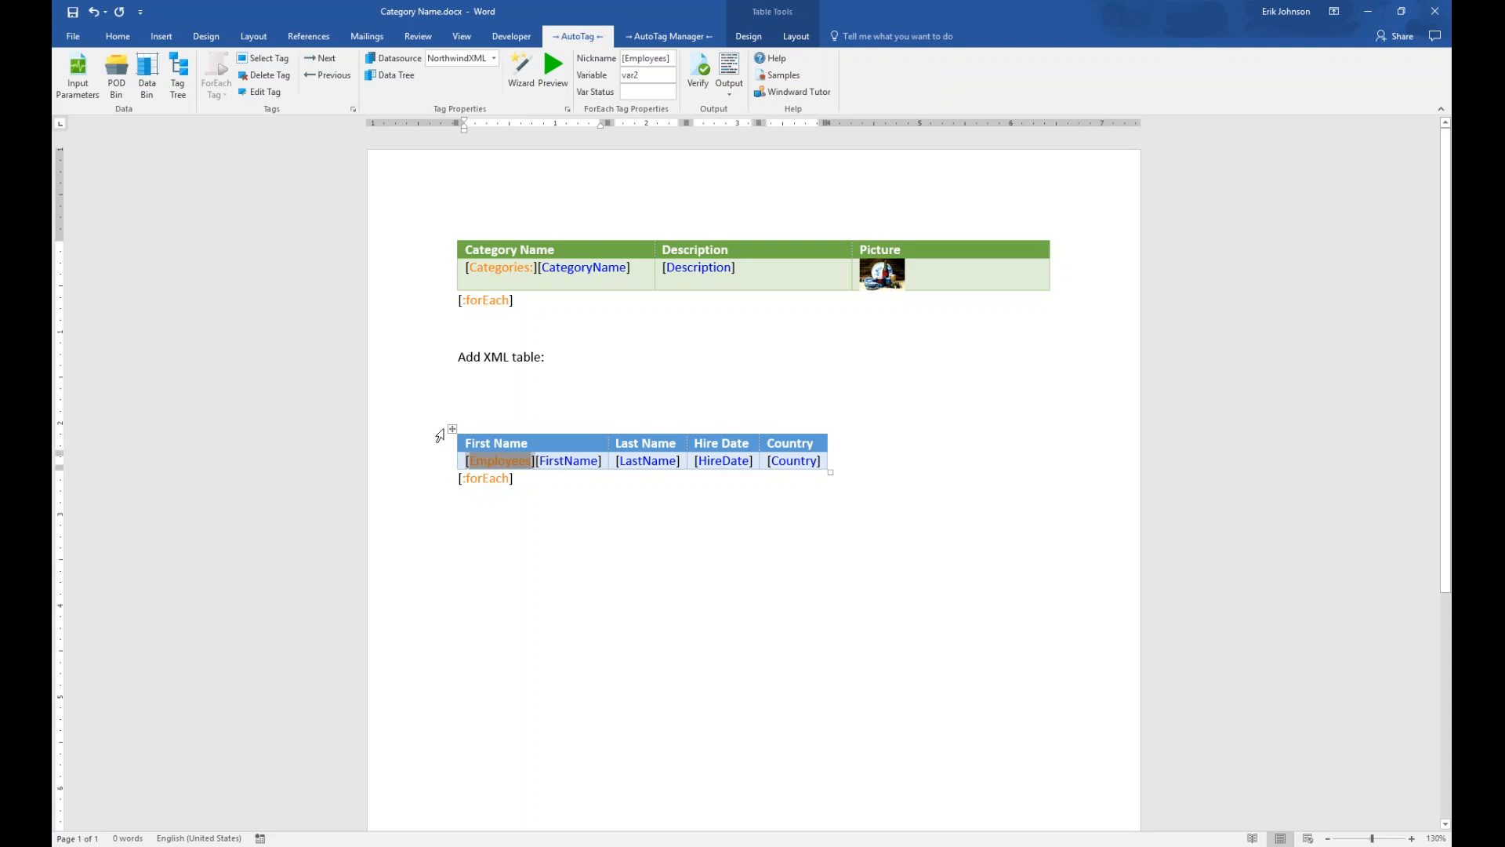
left_click(516, 72)
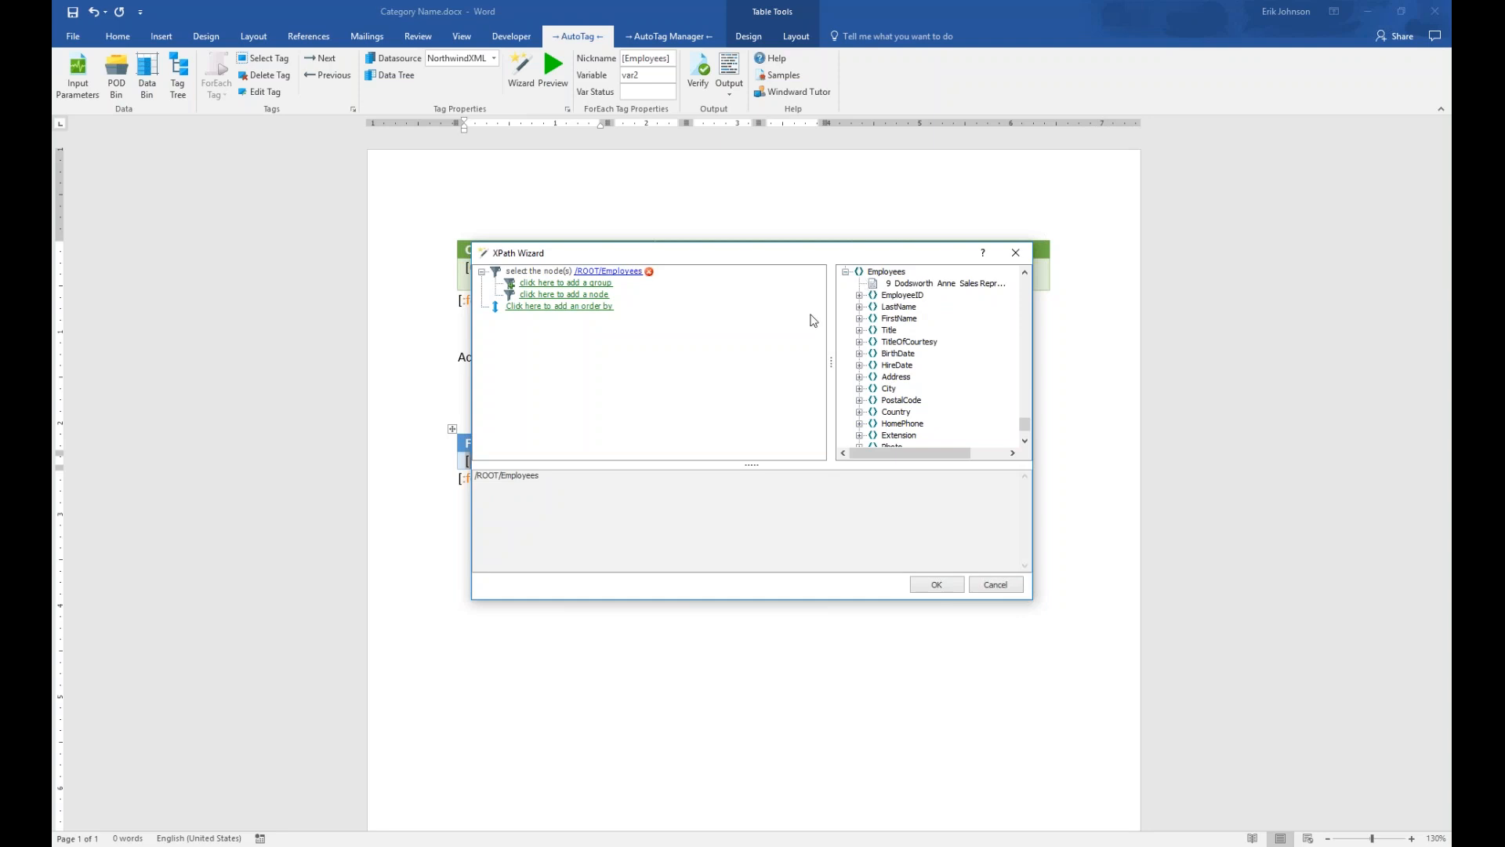
Order the Employees query by FirstName, toggling to descending and back to ascending
mouse_move(581, 333)
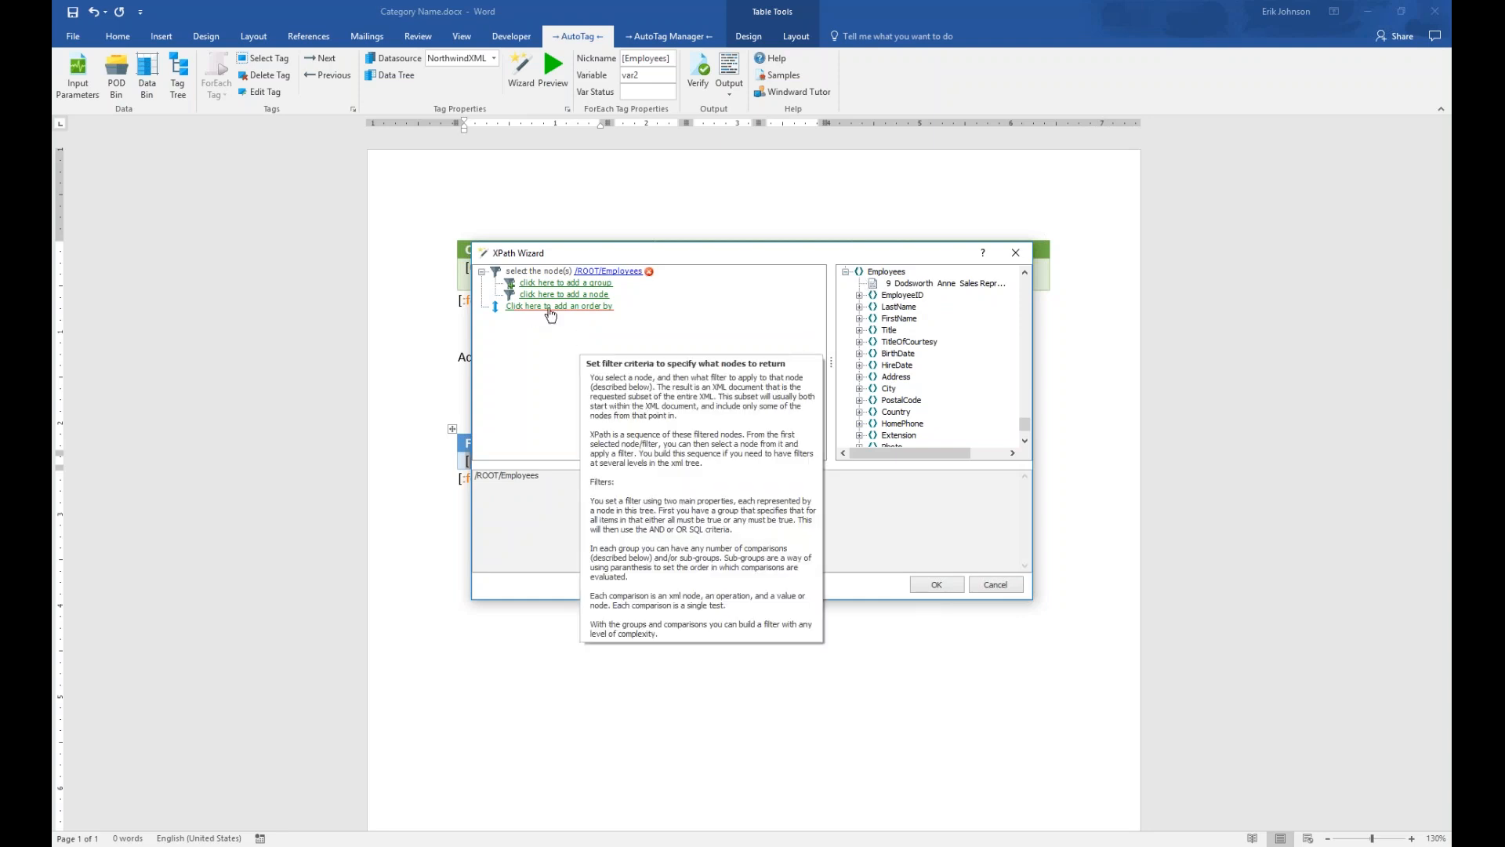
left_click(551, 307)
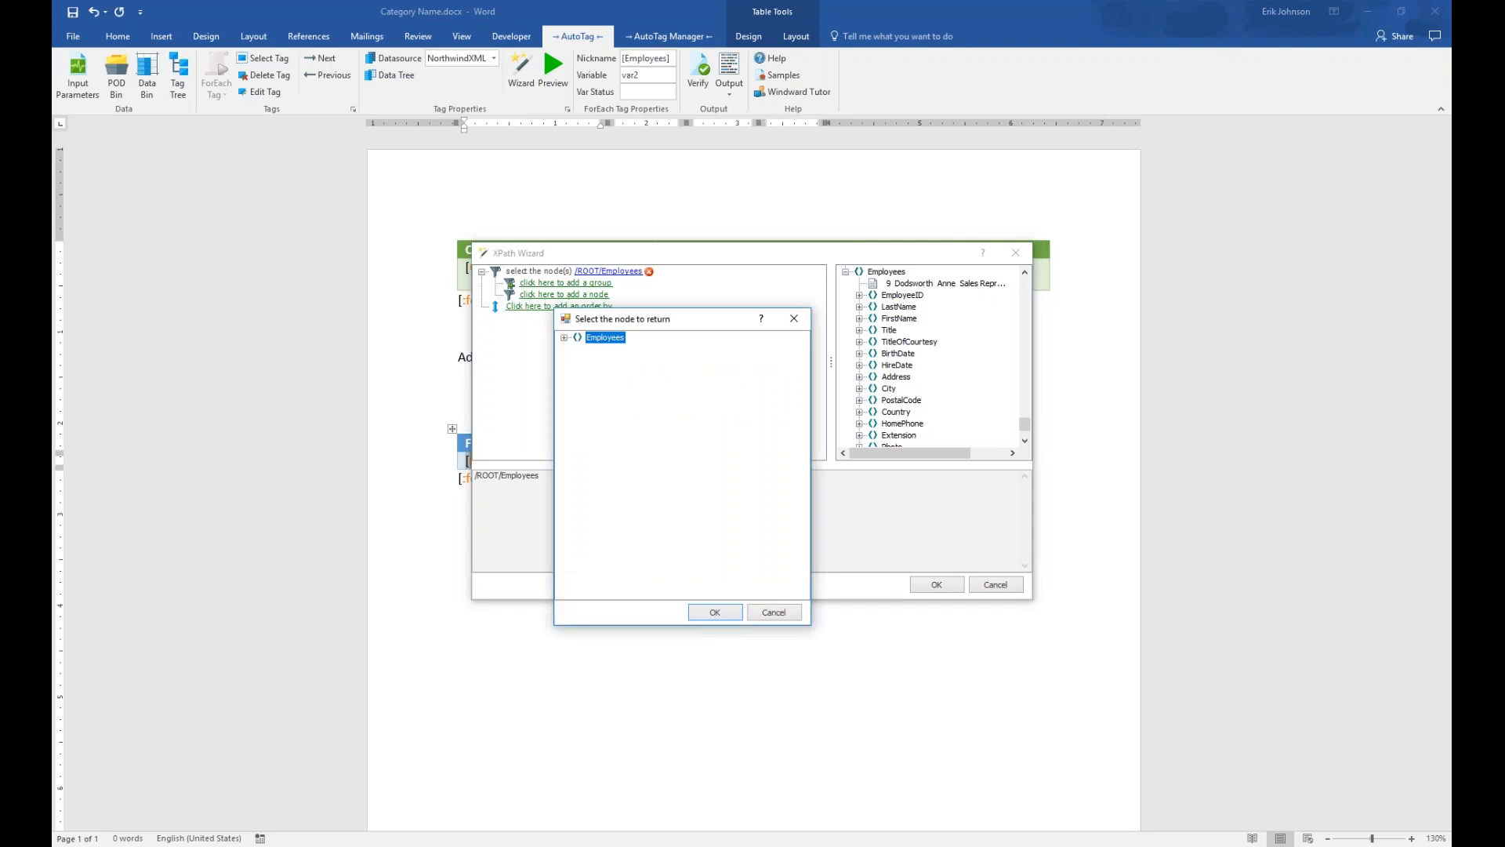
left_click(565, 338)
left_click(618, 373)
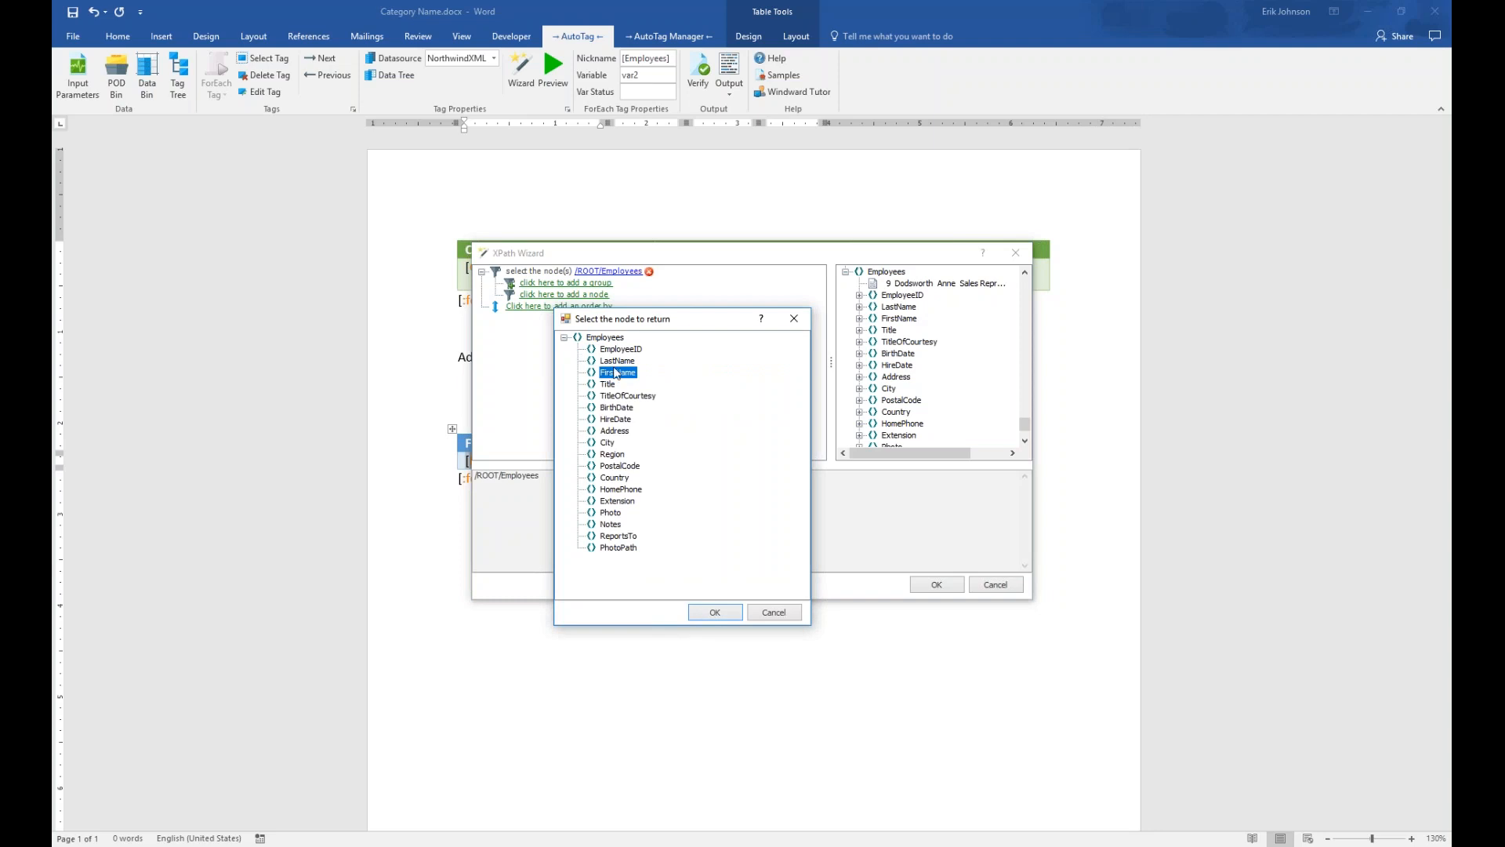
left_click(714, 612)
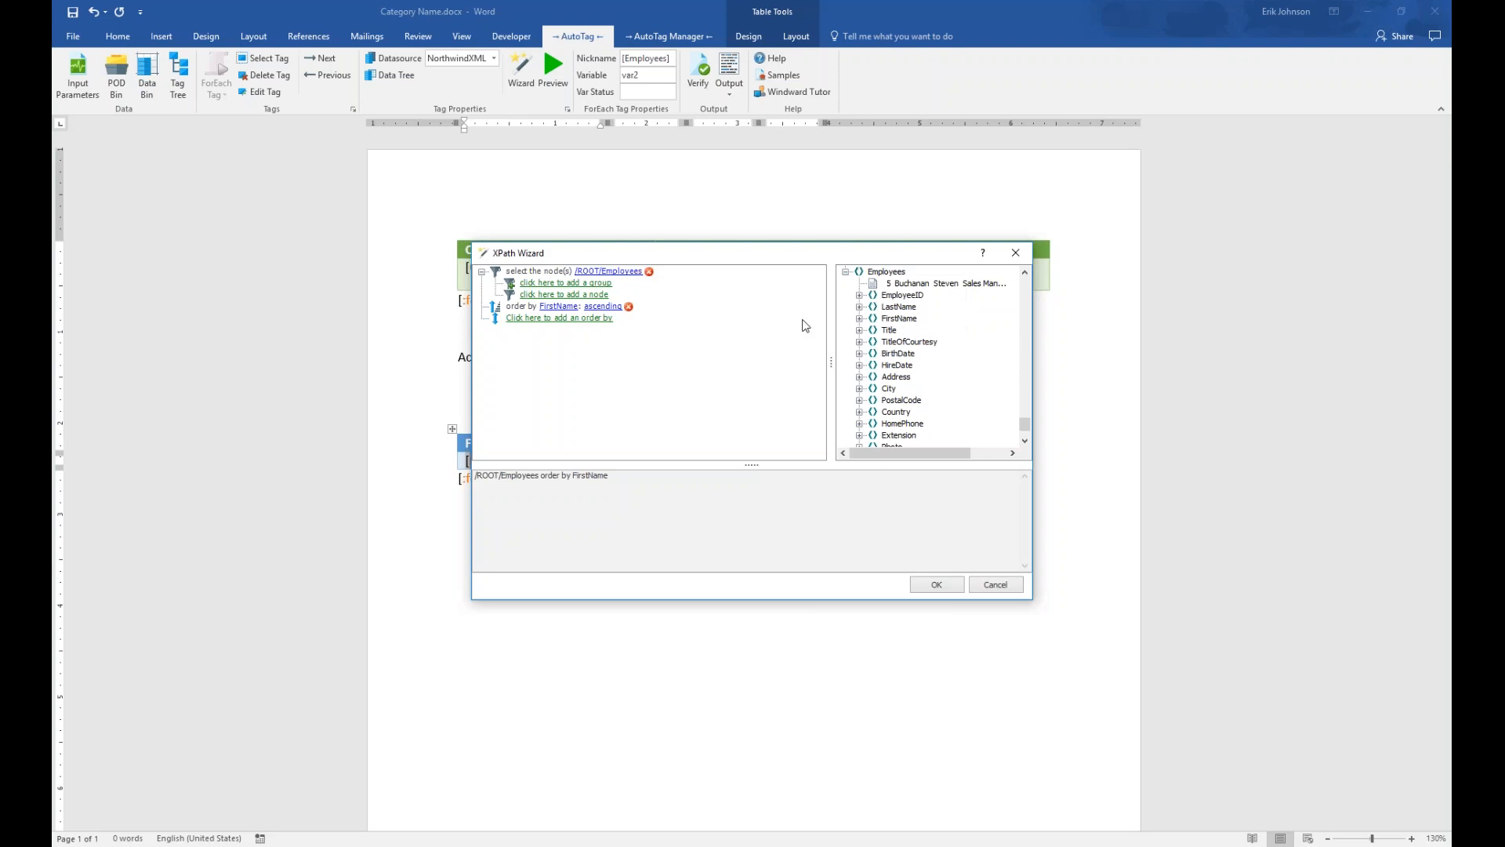
left_click(602, 307)
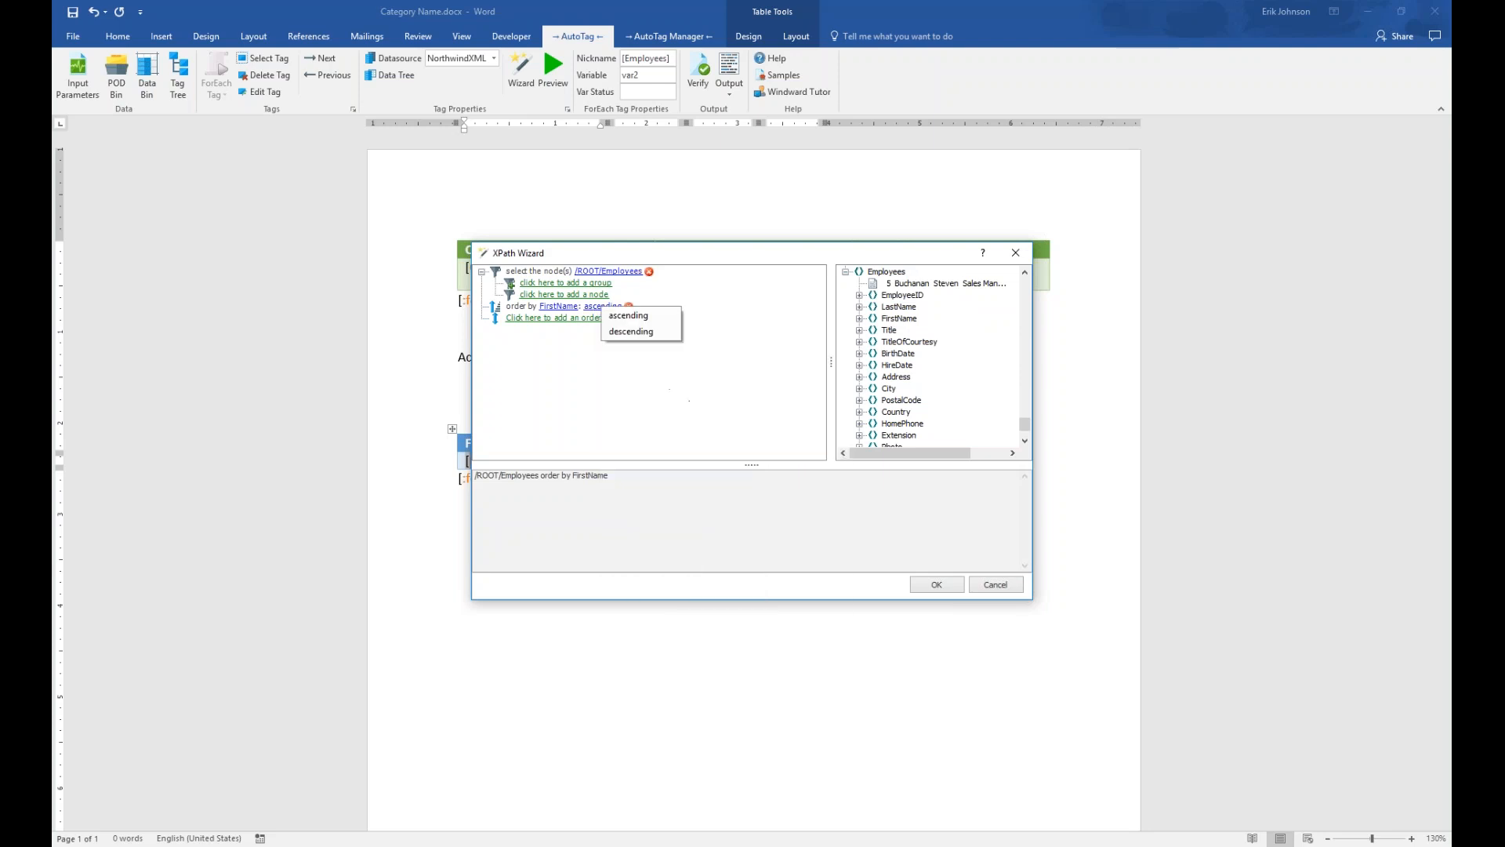
left_click(631, 331)
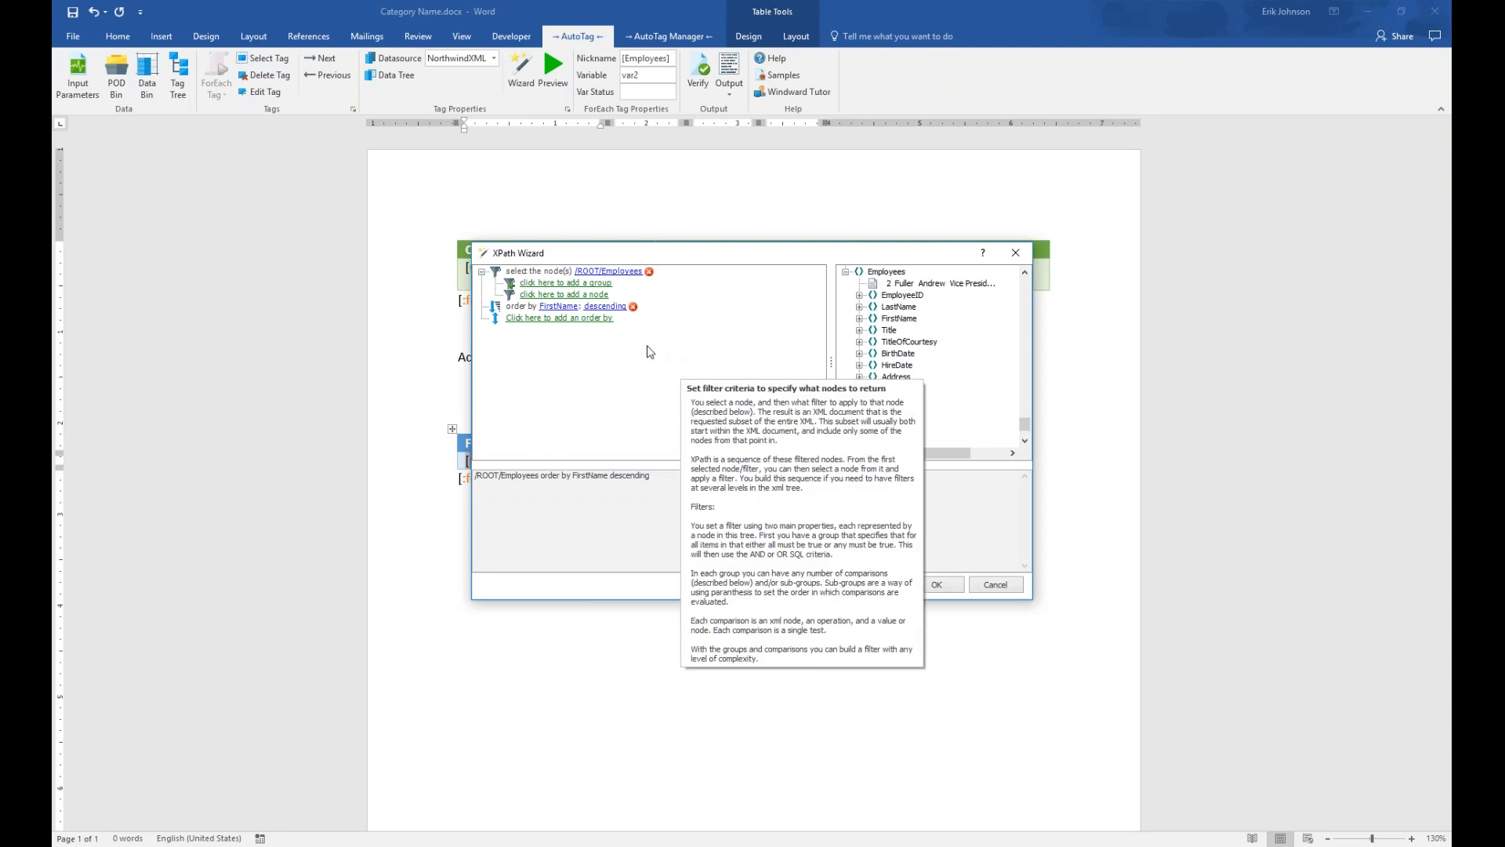
left_click(604, 306)
left_click(628, 312)
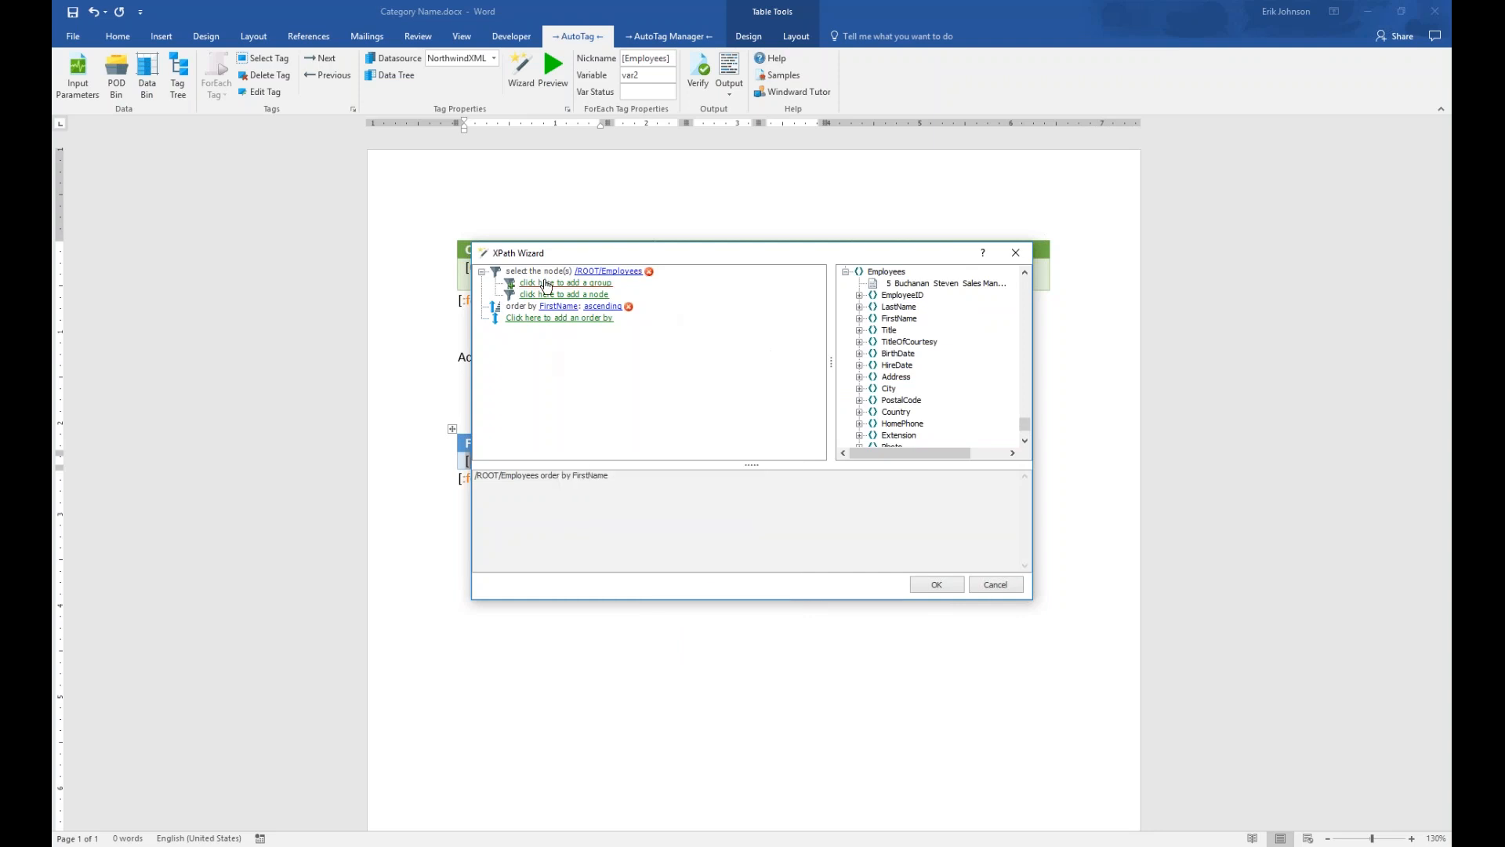
Add a filter group with a condition on the Employees Country field
left_click(547, 284)
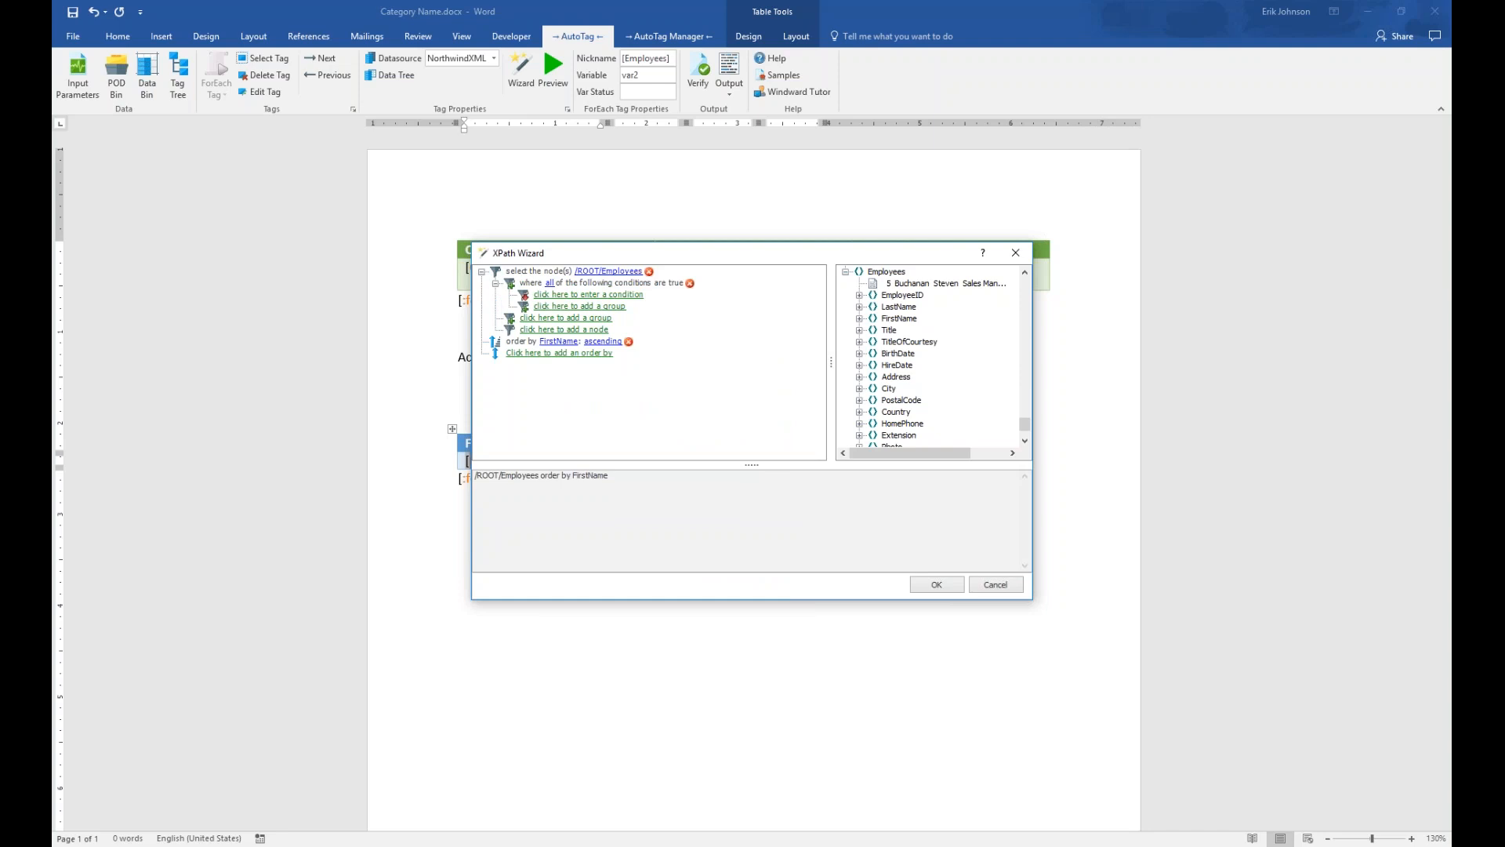
left_click(624, 296)
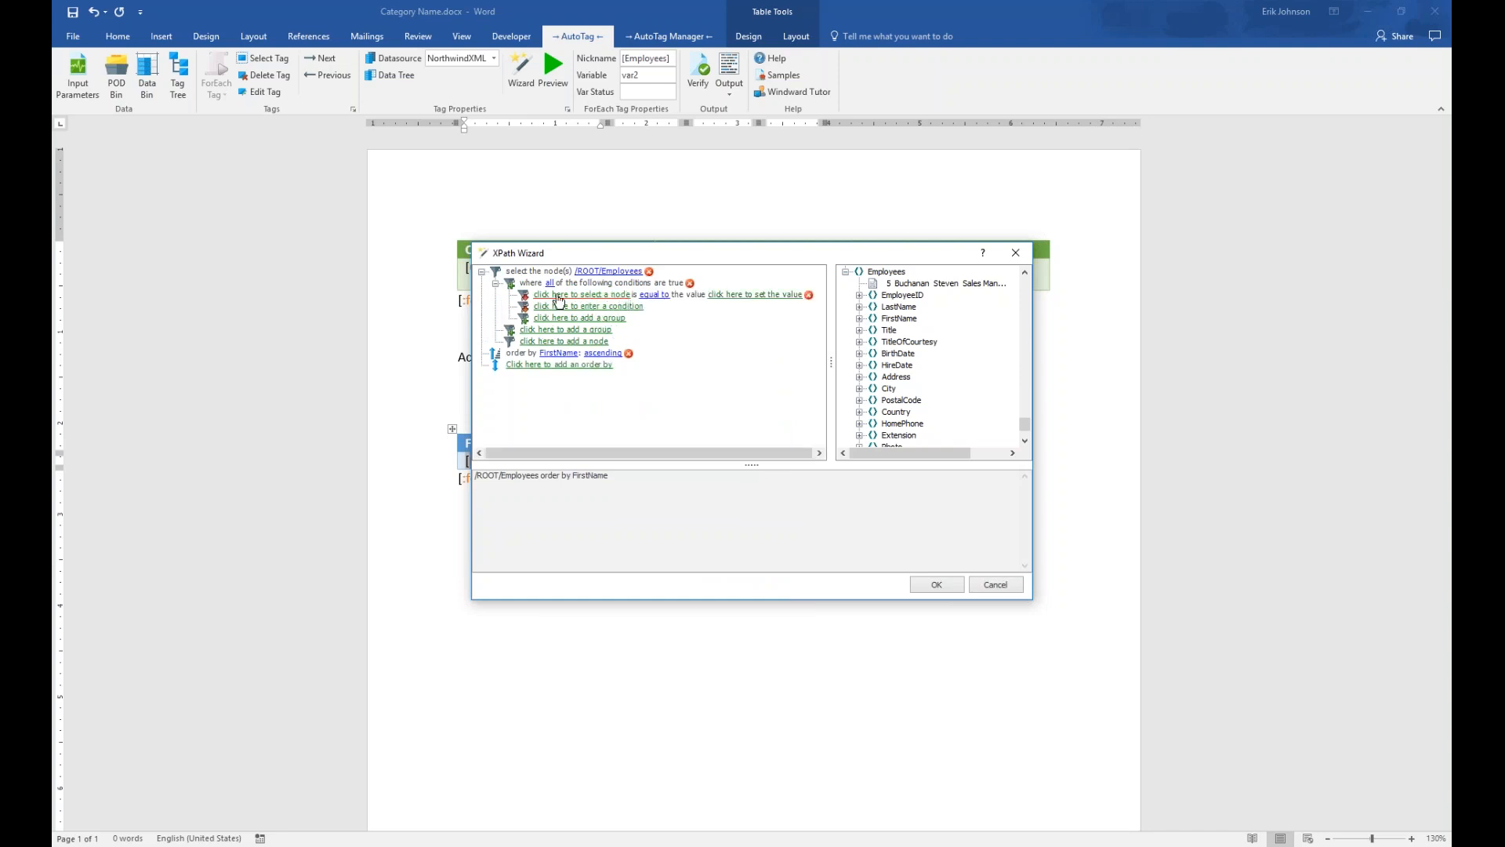
left_click(591, 296)
left_click(604, 323)
left_click(653, 463)
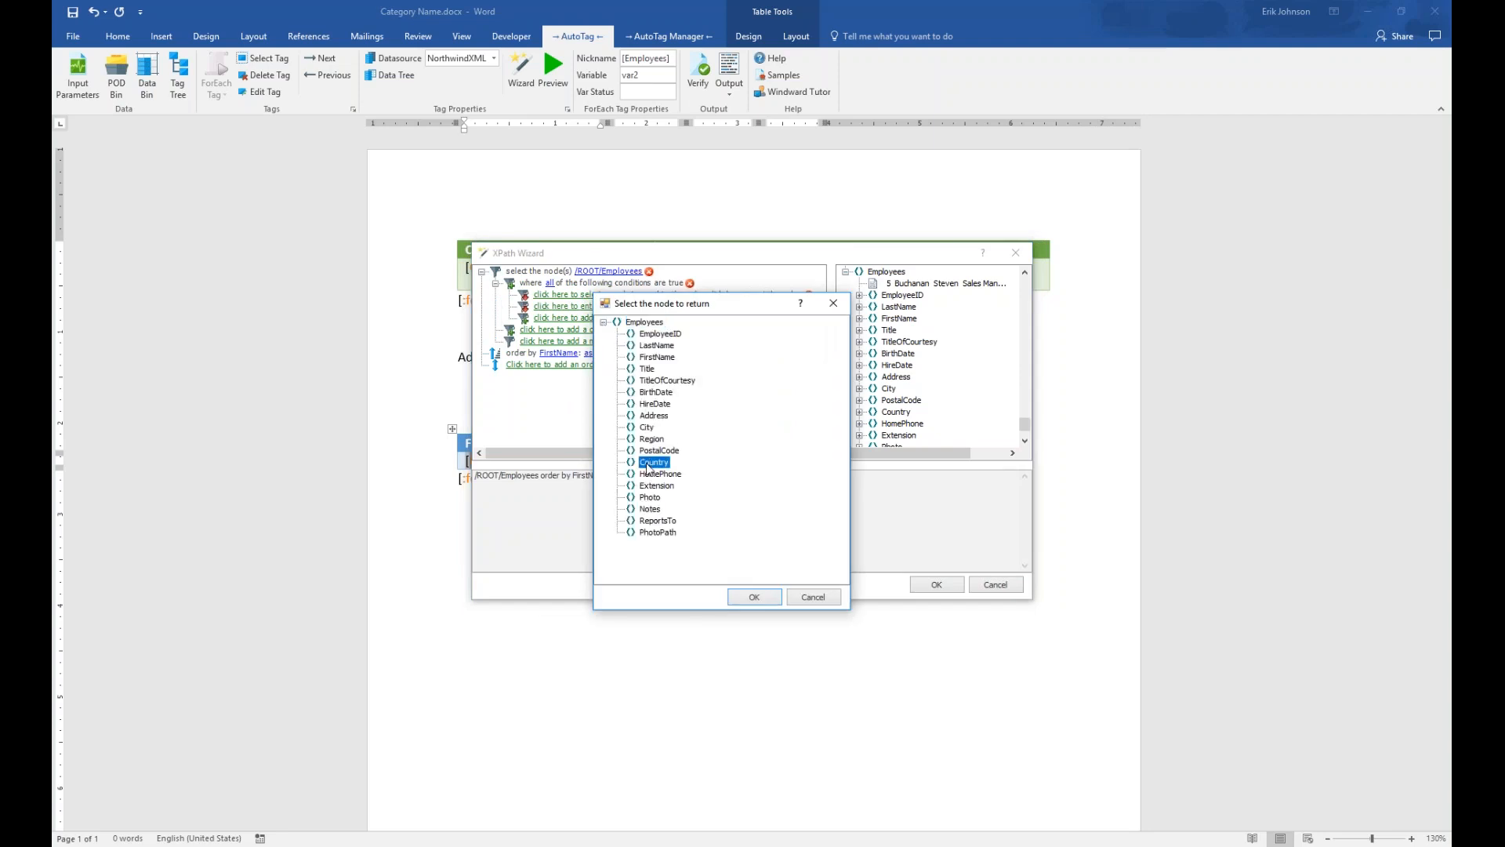
left_click(755, 597)
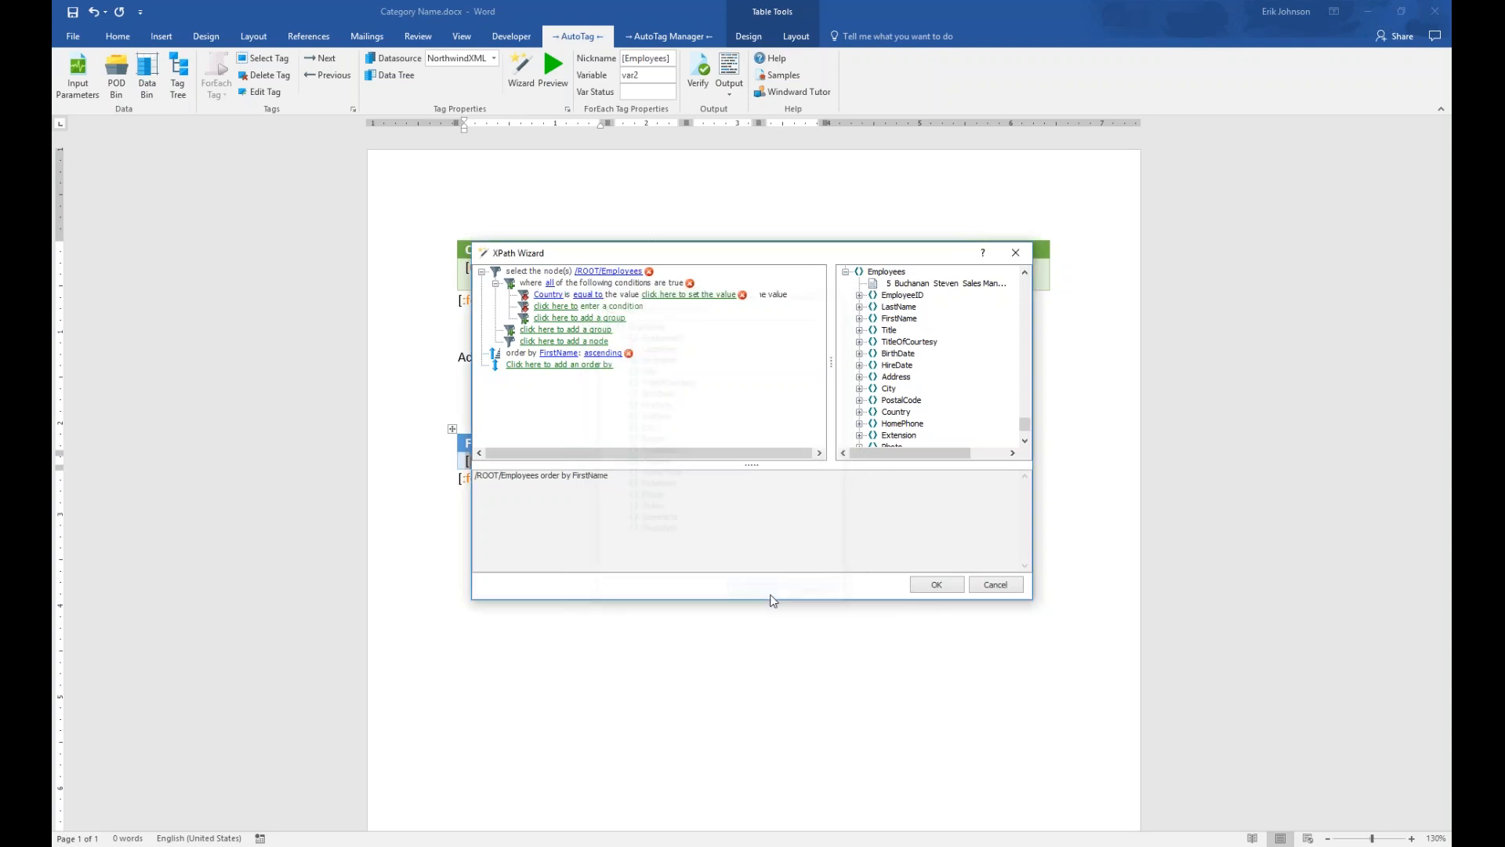
Set the condition to Country equal to UK and accept the XPath query
left_click(584, 295)
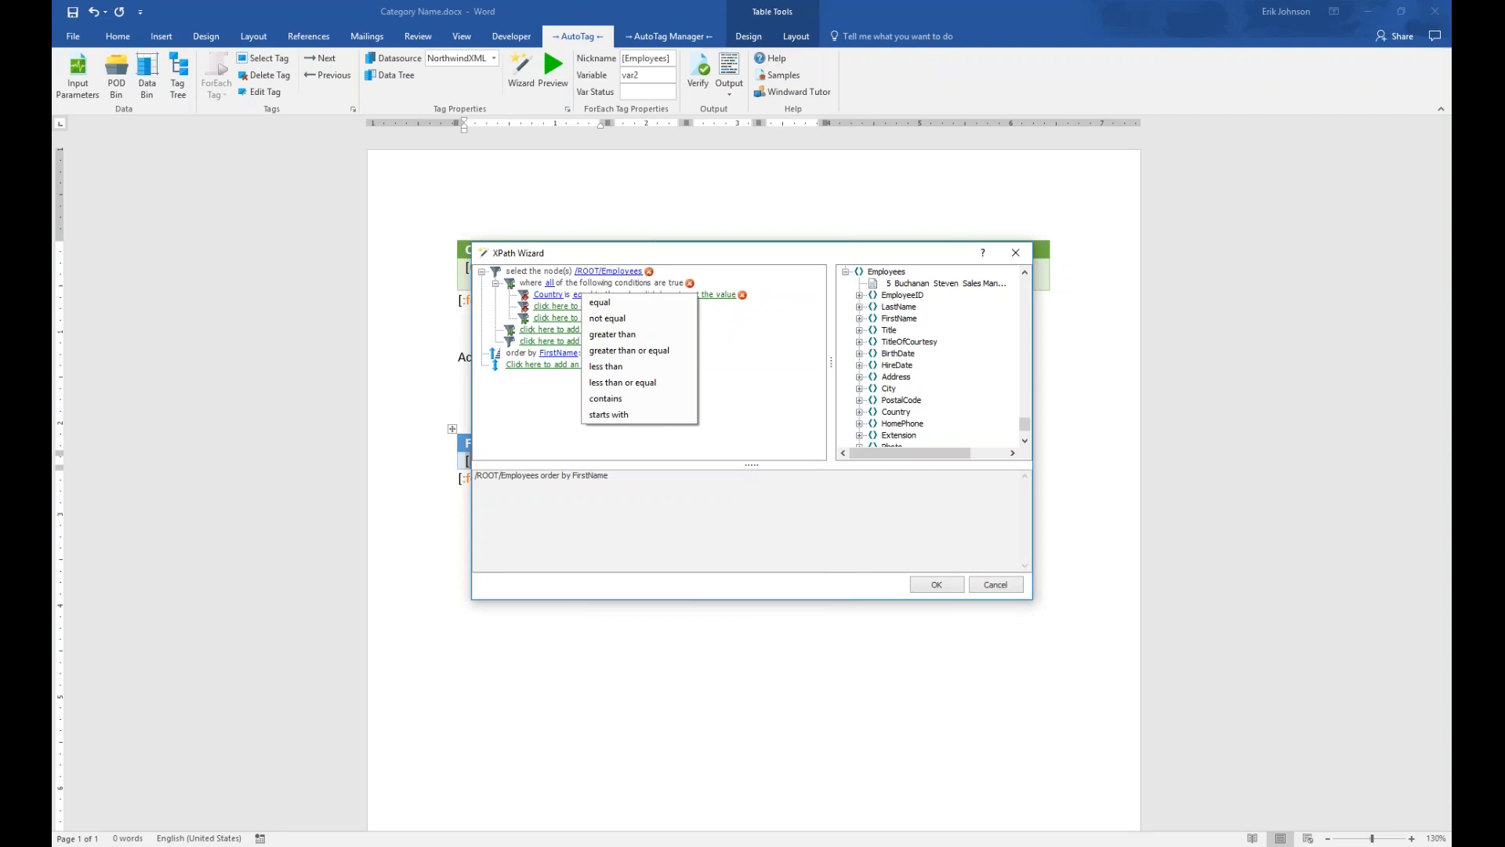
left_click(602, 303)
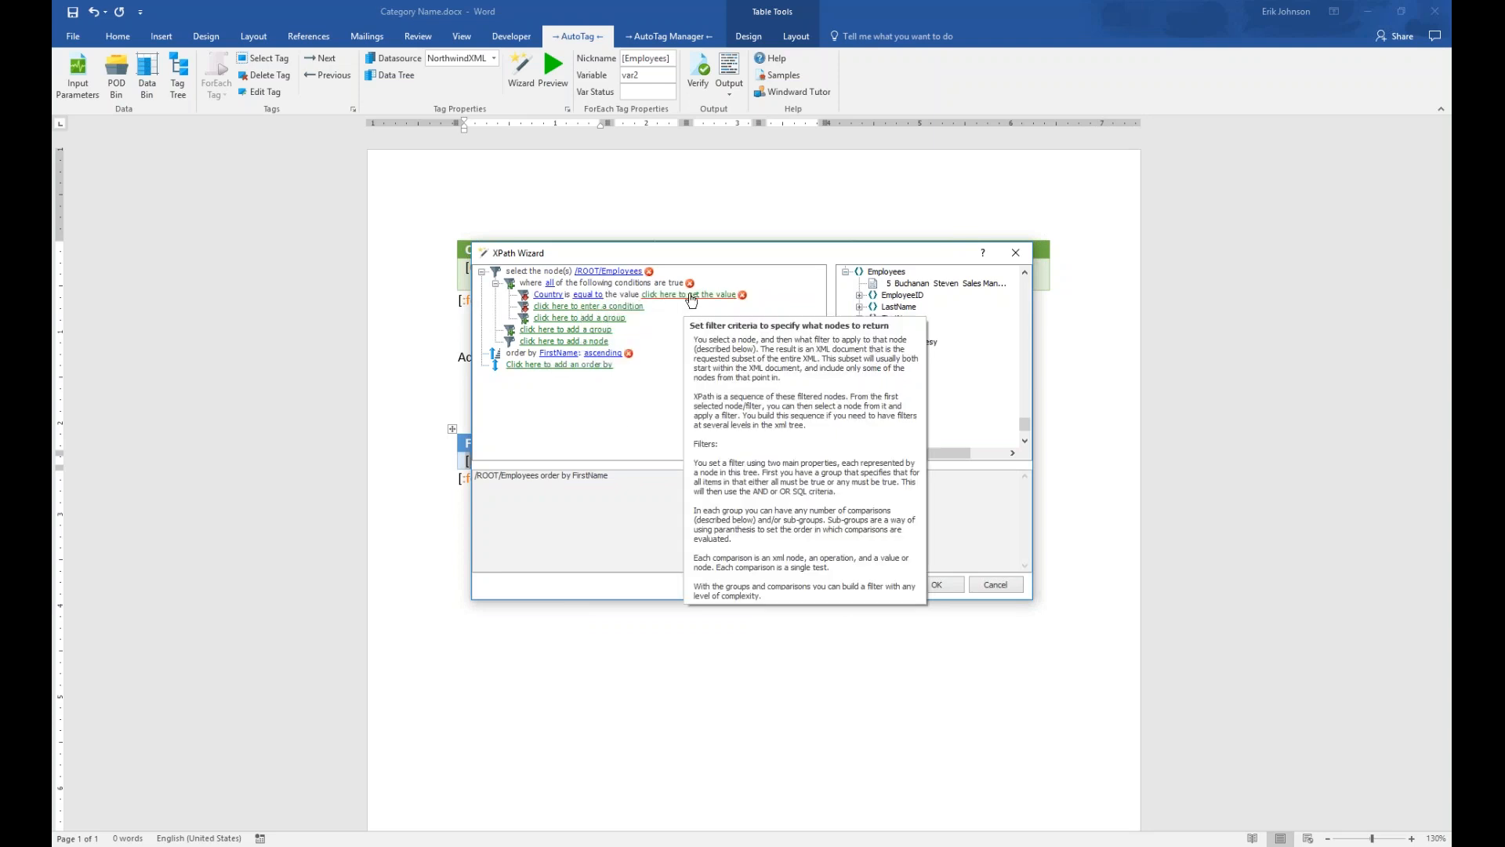
left_click(690, 296)
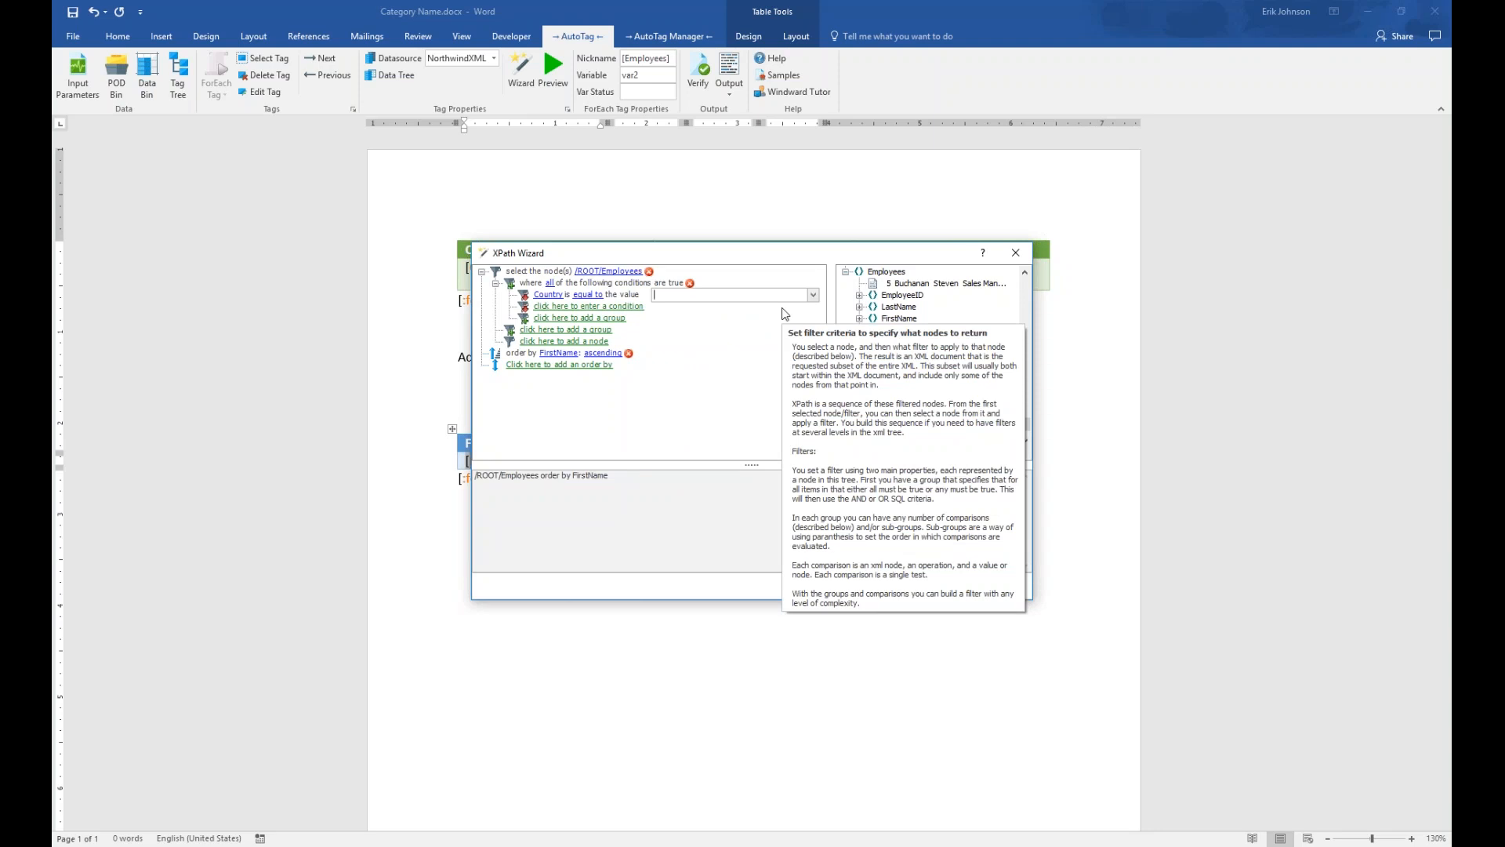
type("UK")
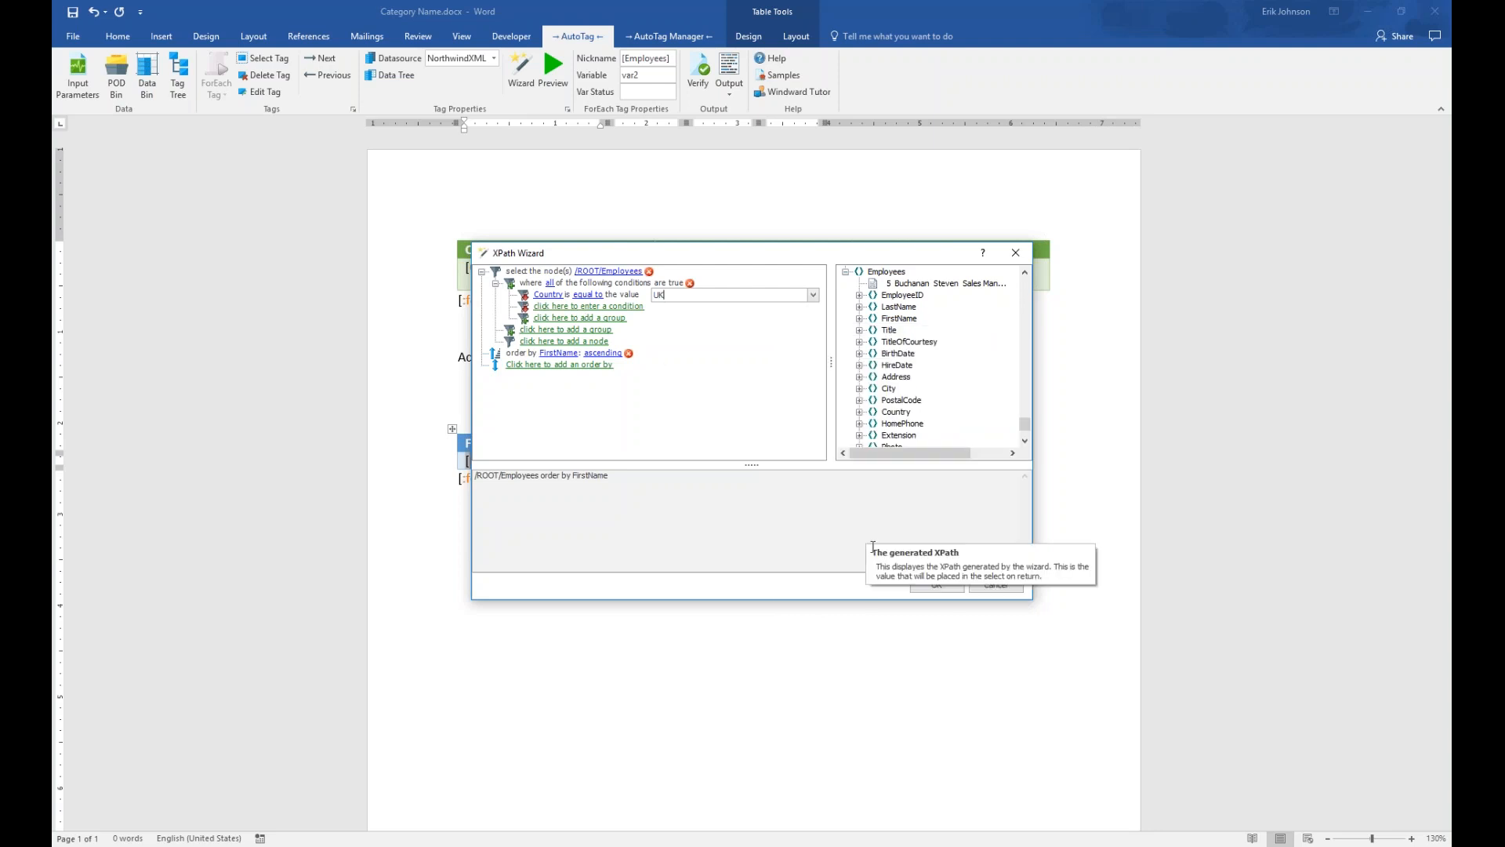
left_click(937, 585)
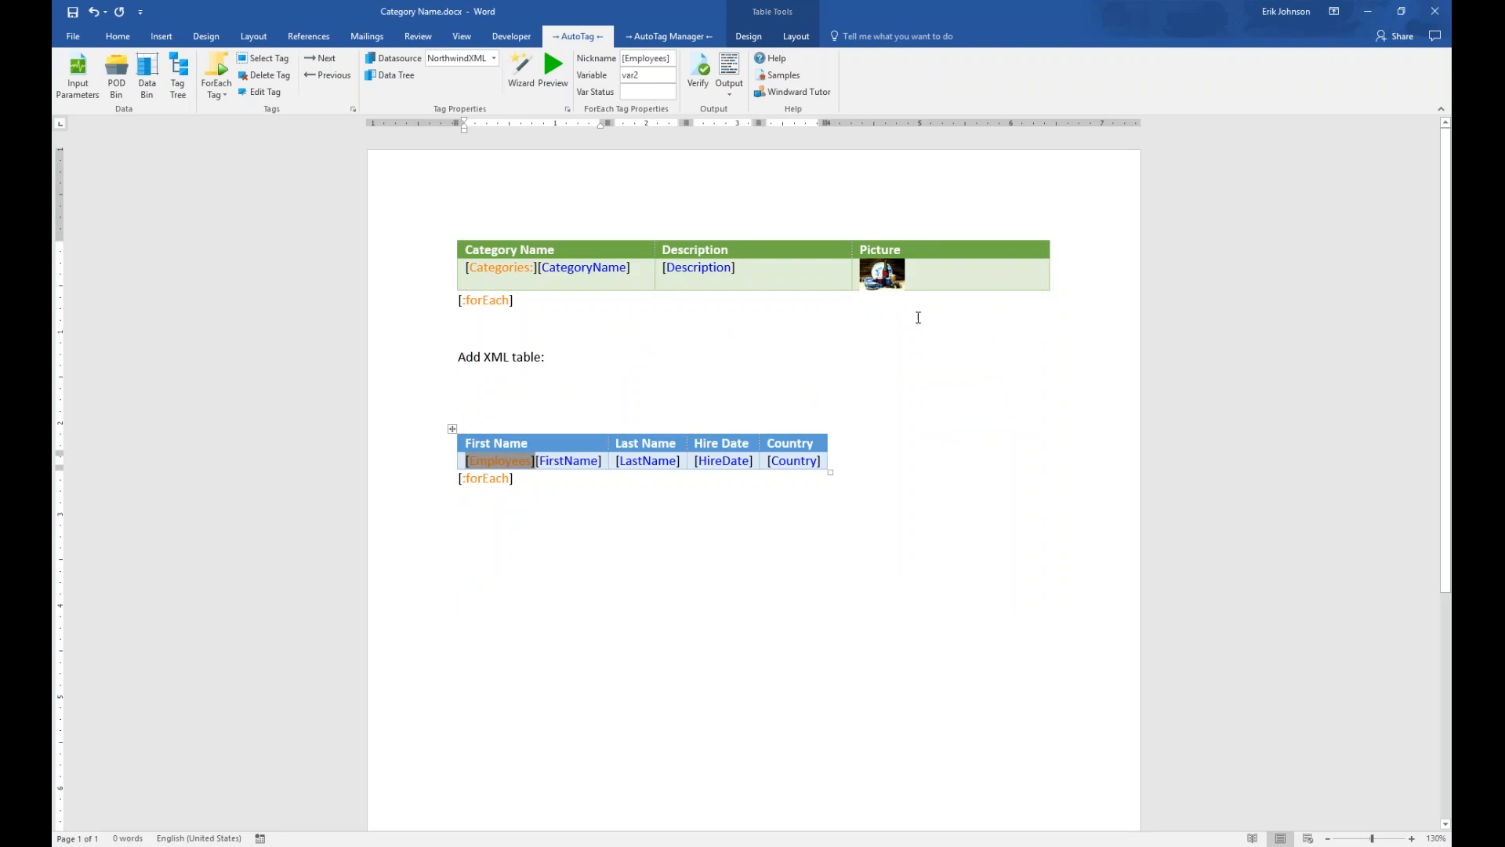
Save the template, run the report for the Produce category, then close the generated output
left_click(728, 69)
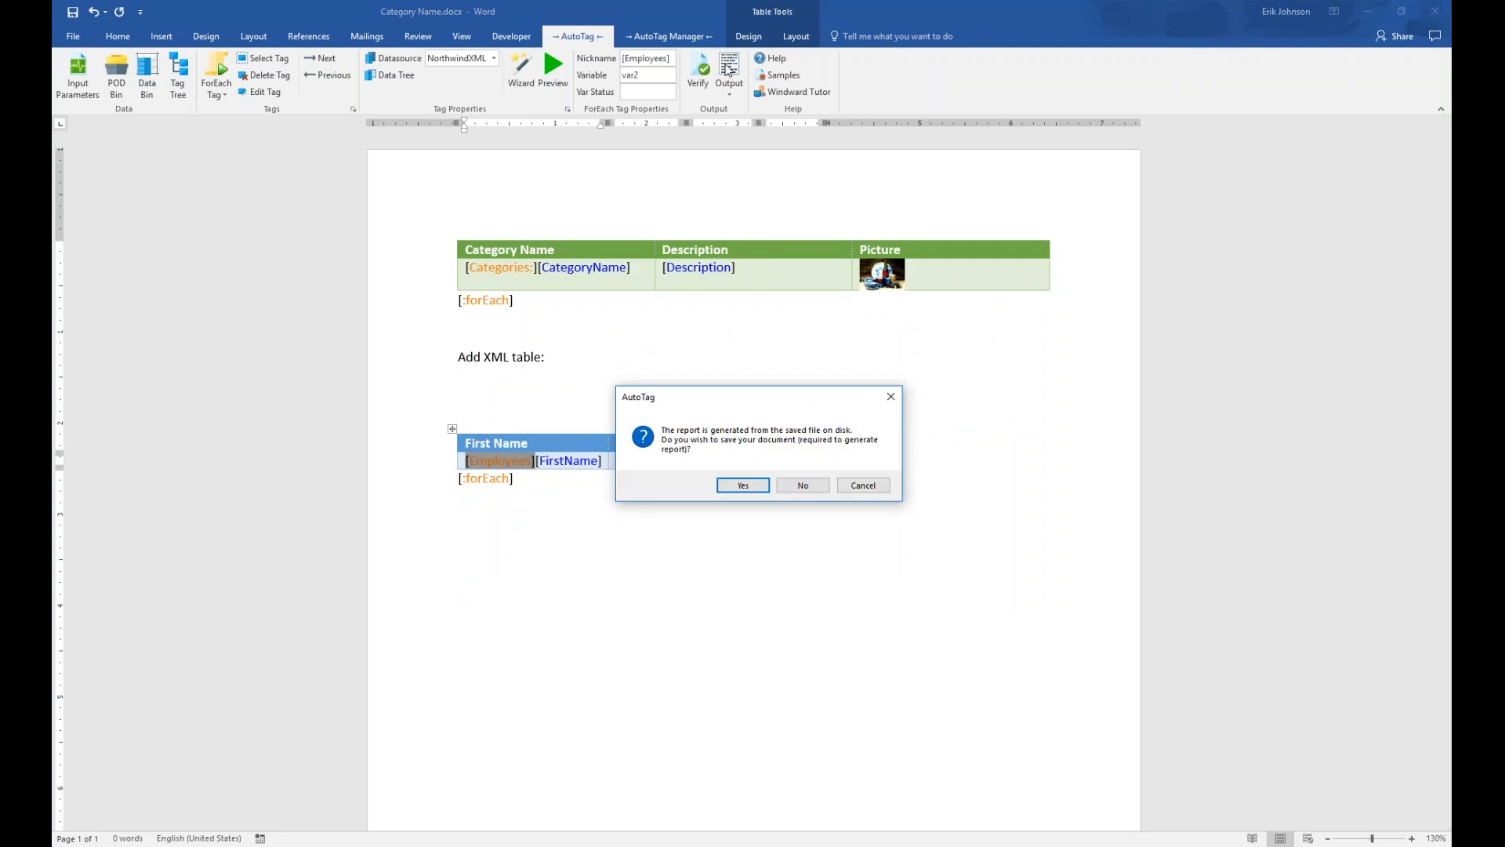
left_click(750, 486)
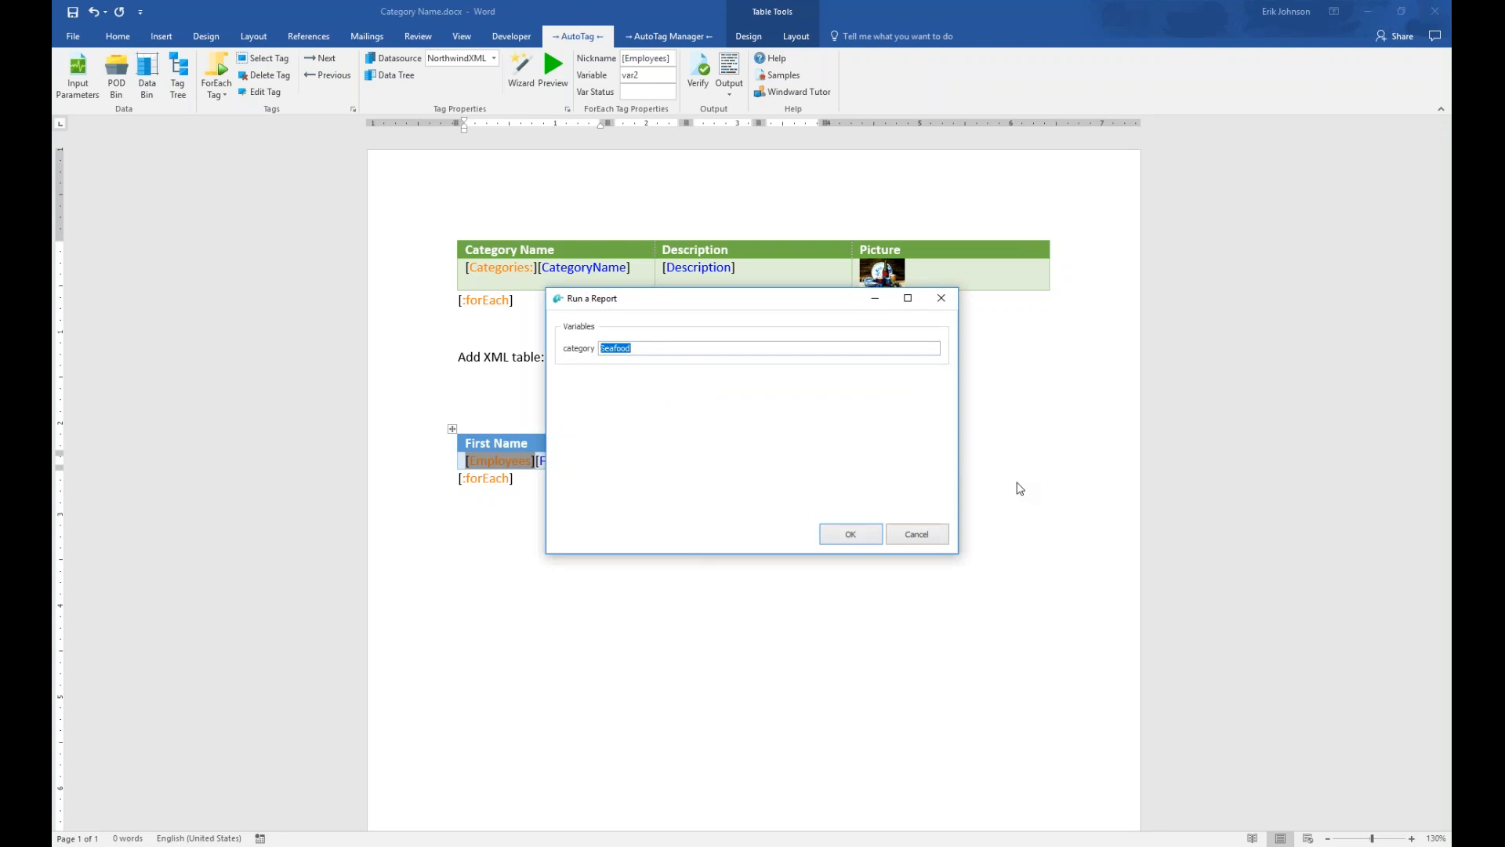
type("Produce")
left_click(867, 537)
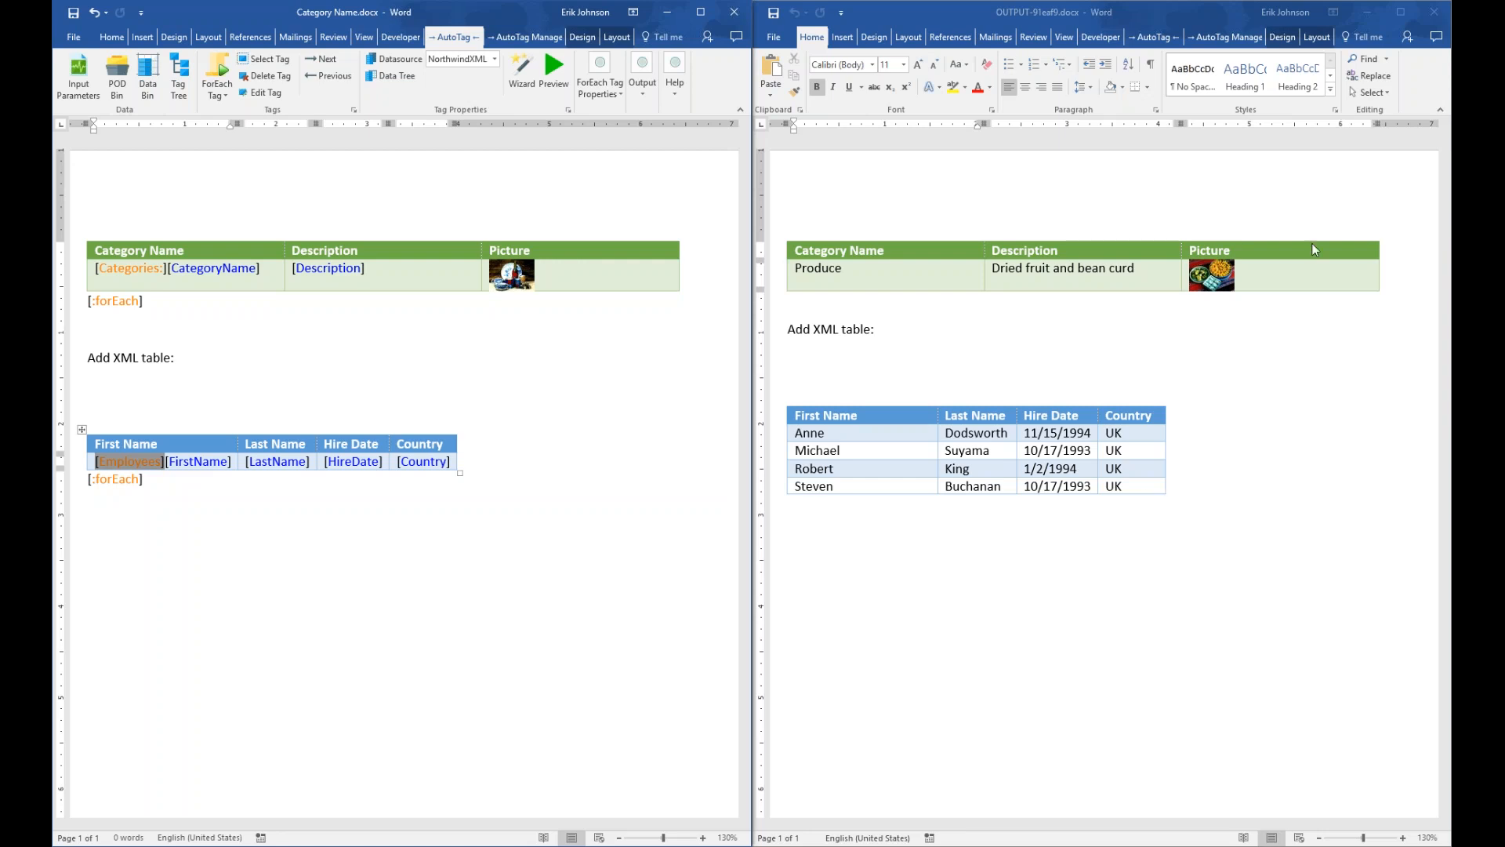
left_click(1434, 12)
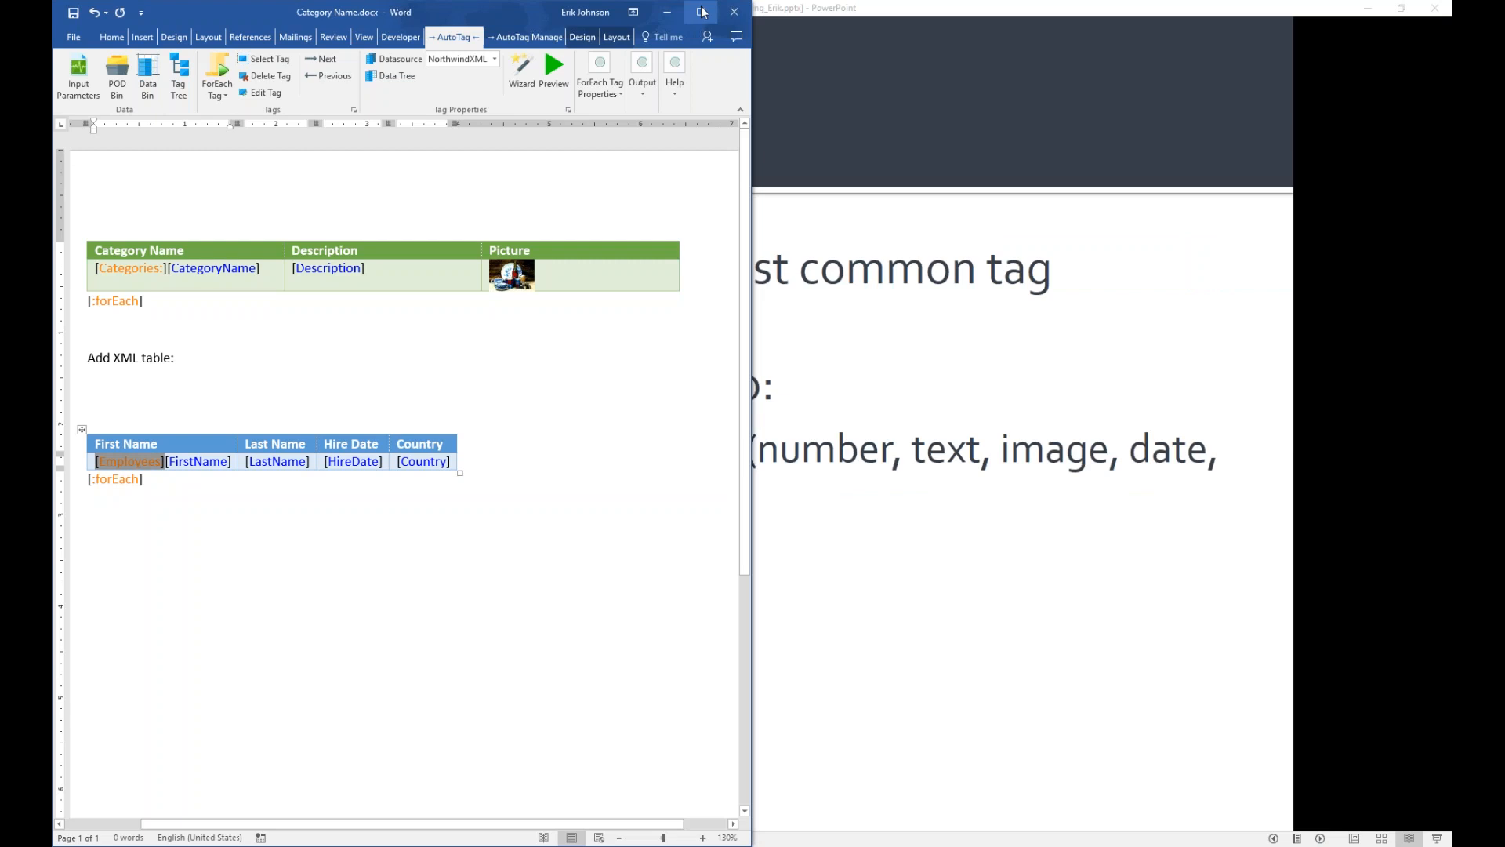
Close the Category Name template and advance the slide show to slide 10, 'SQL and XML Wizards'
left_click(734, 12)
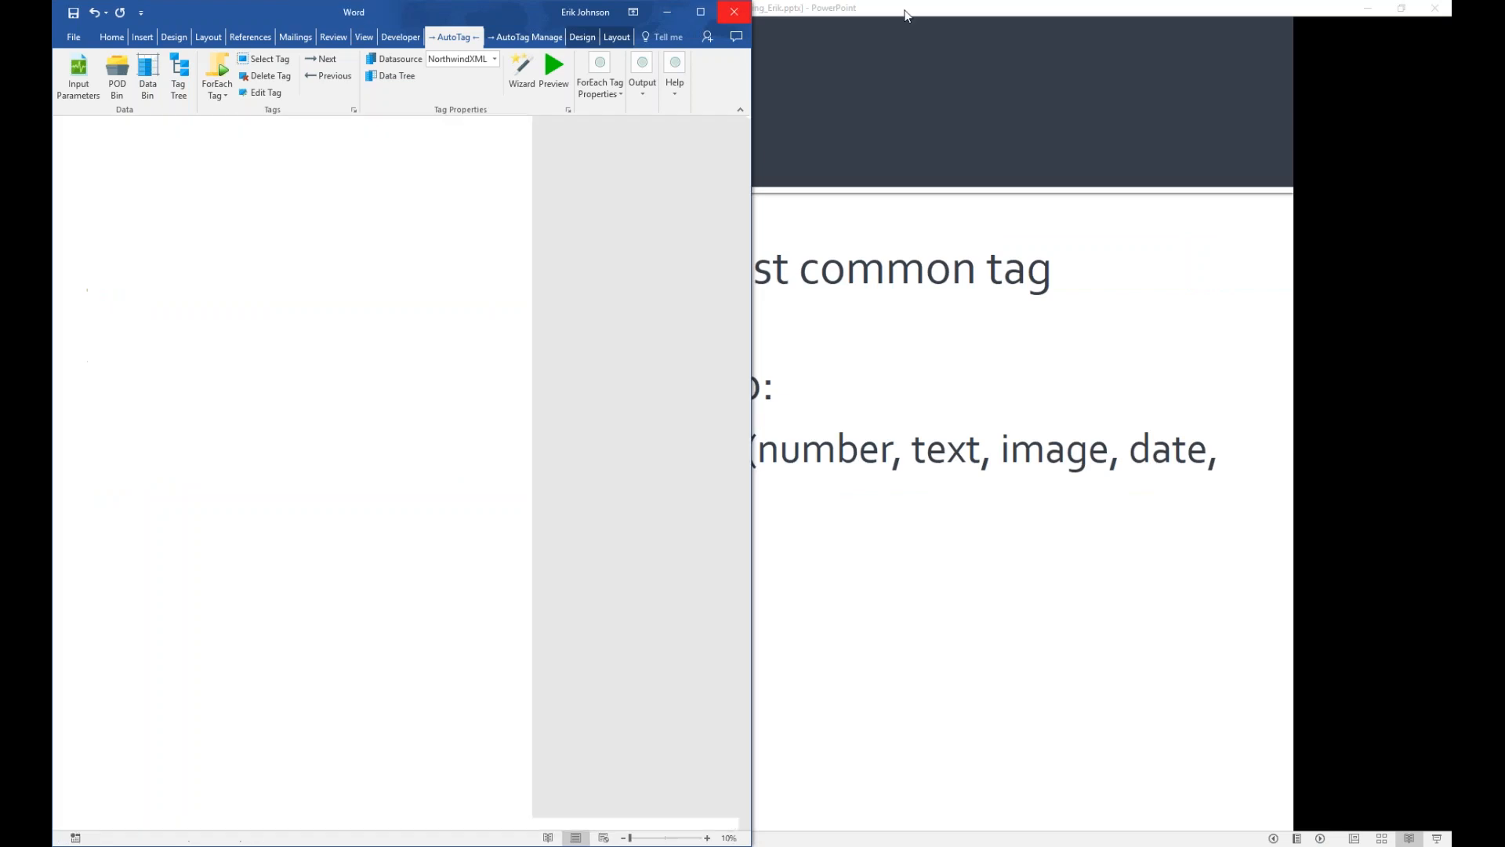
left_click(877, 142)
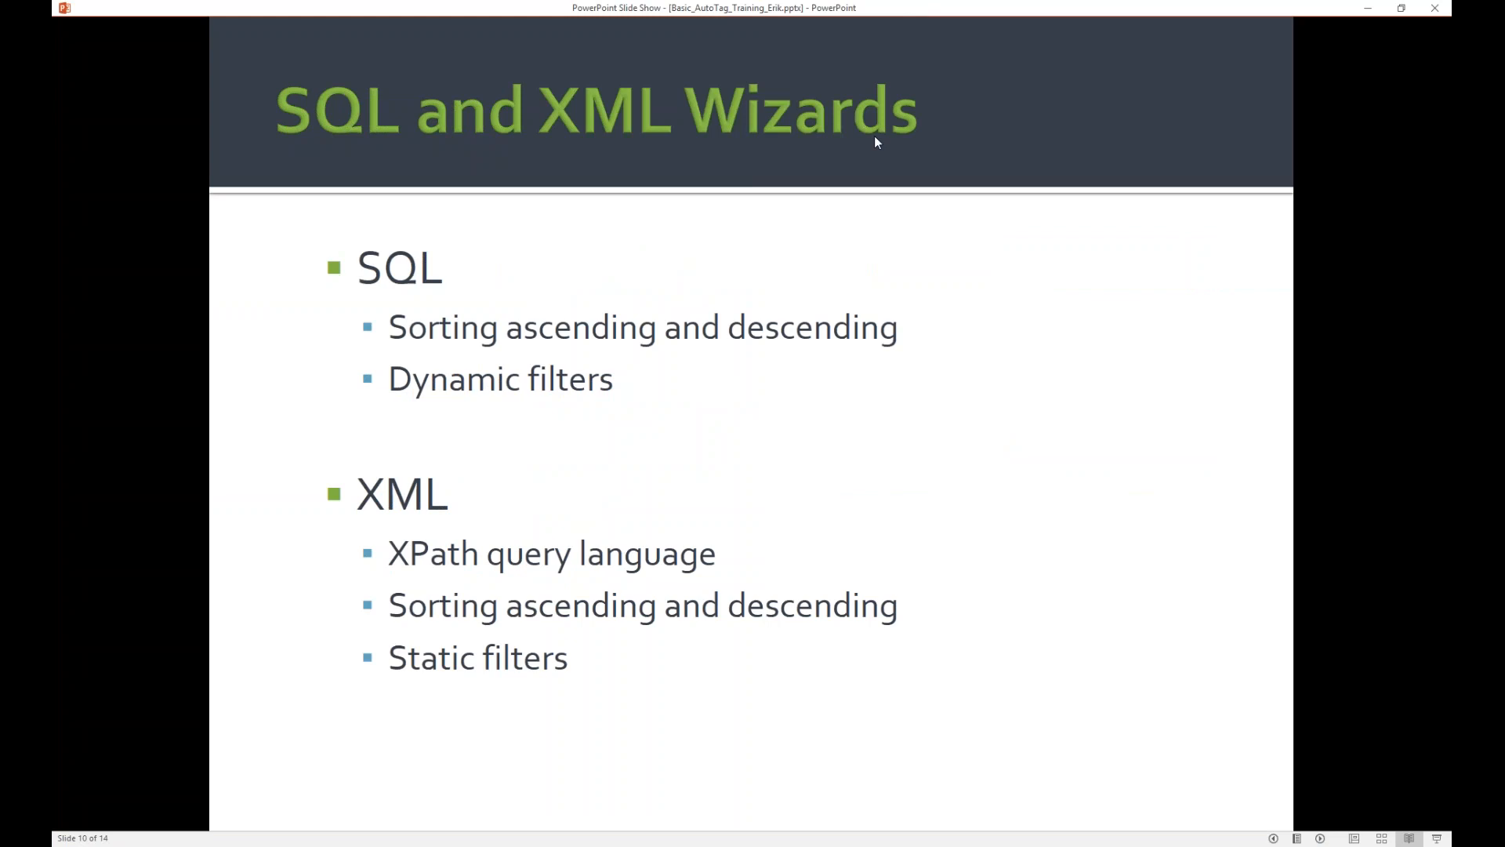